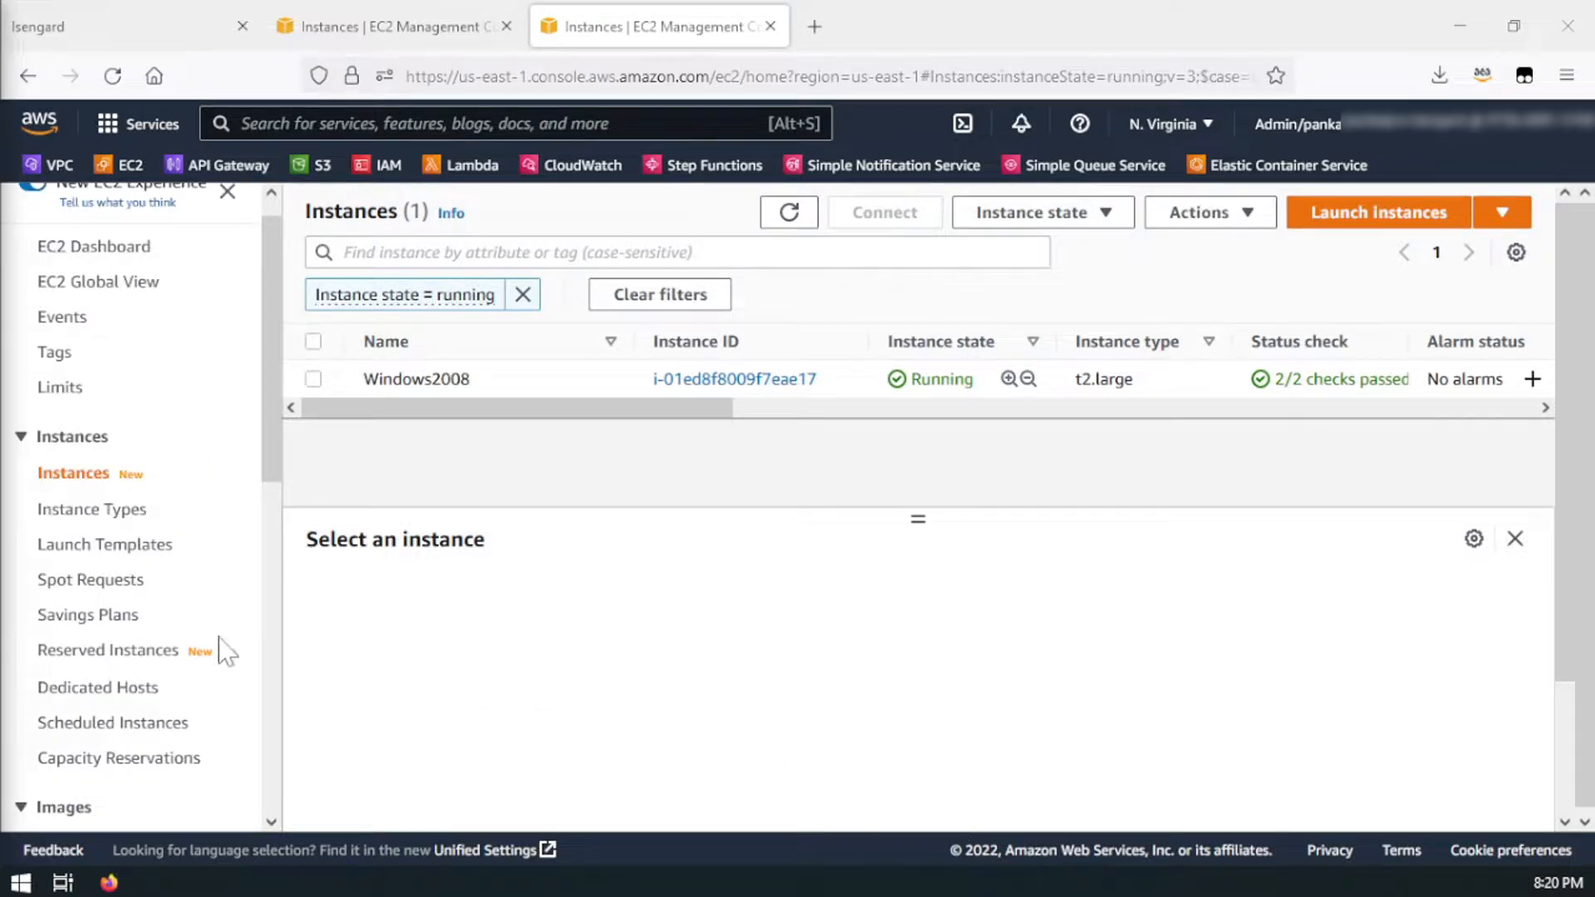
# Step: Go to the EBS snapshots list and start creating a new snapshot
pyautogui.scroll(-4, 211, 648)
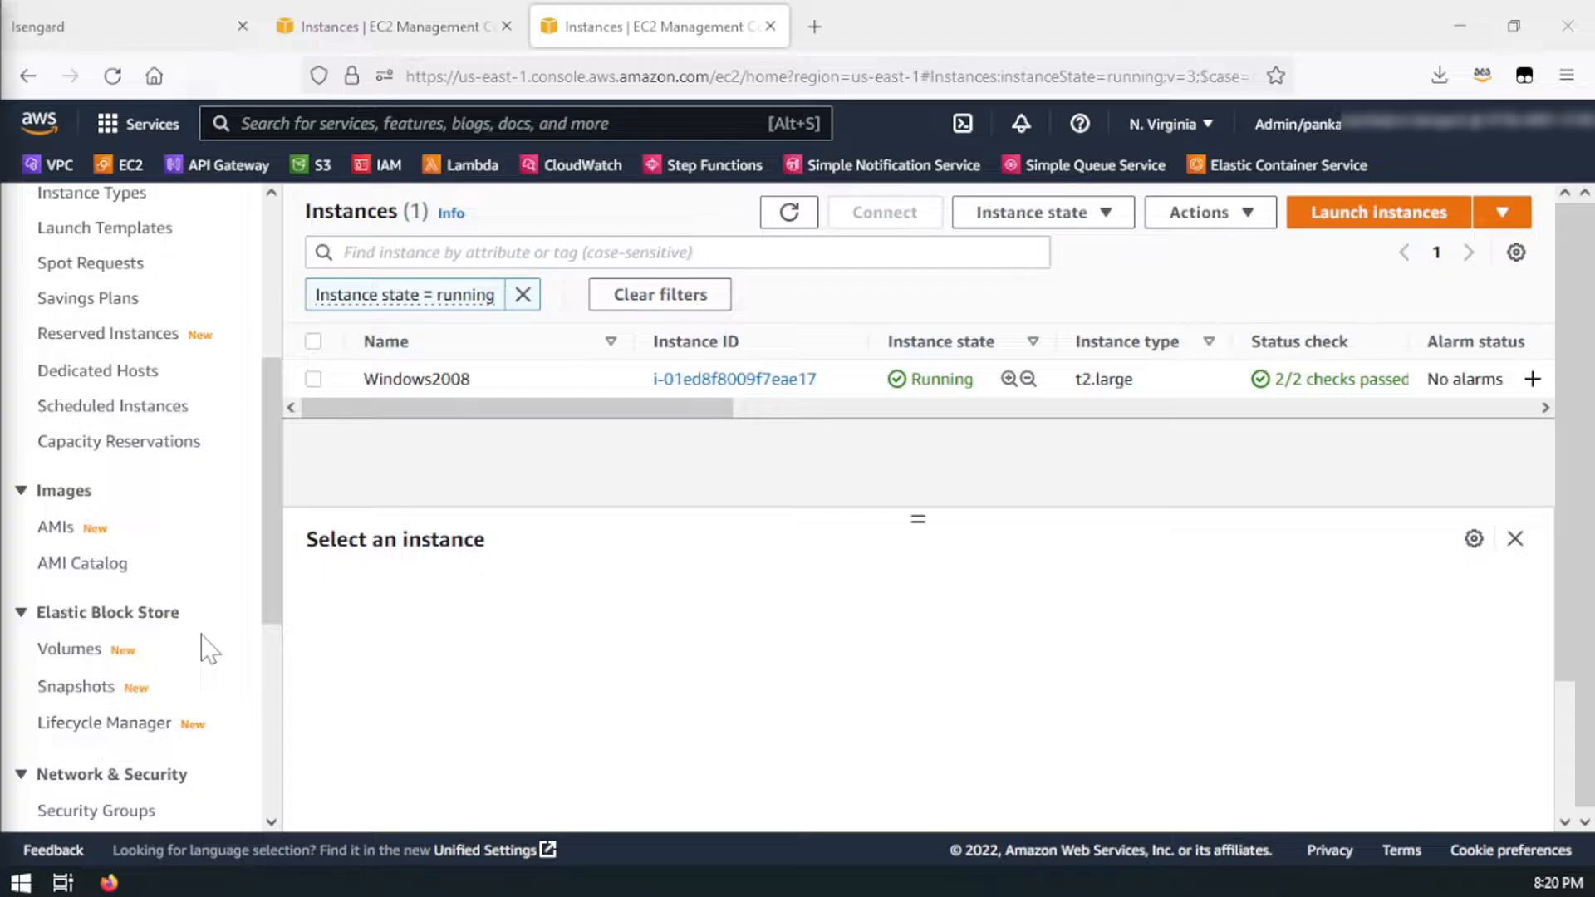
pyautogui.scroll(-1, 210, 648)
pyautogui.click(89, 583)
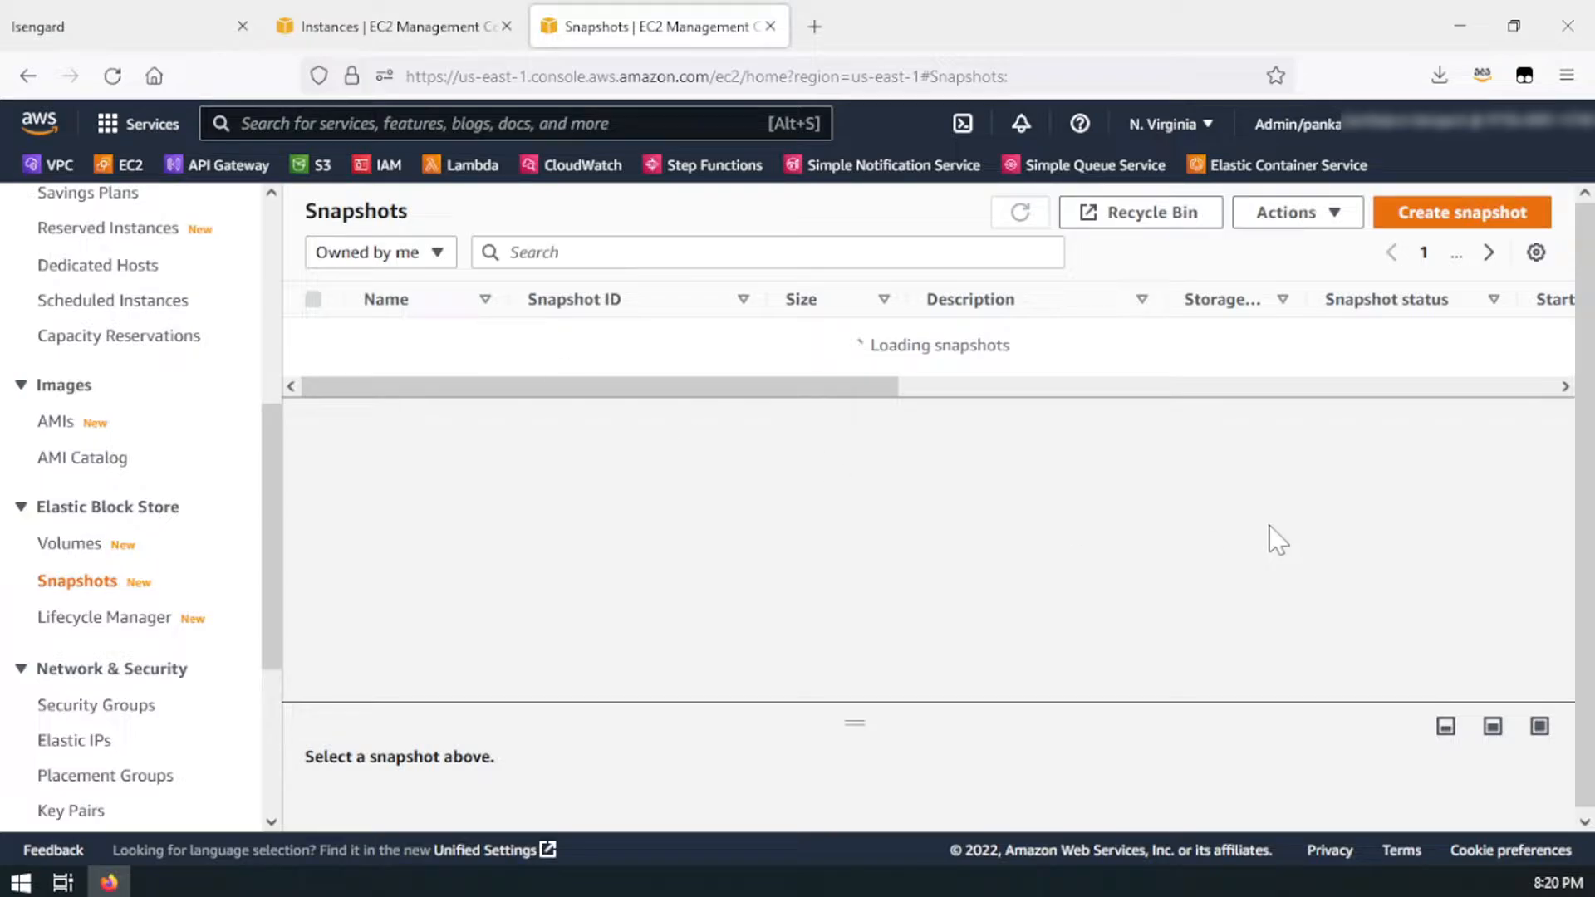
pyautogui.click(1445, 218)
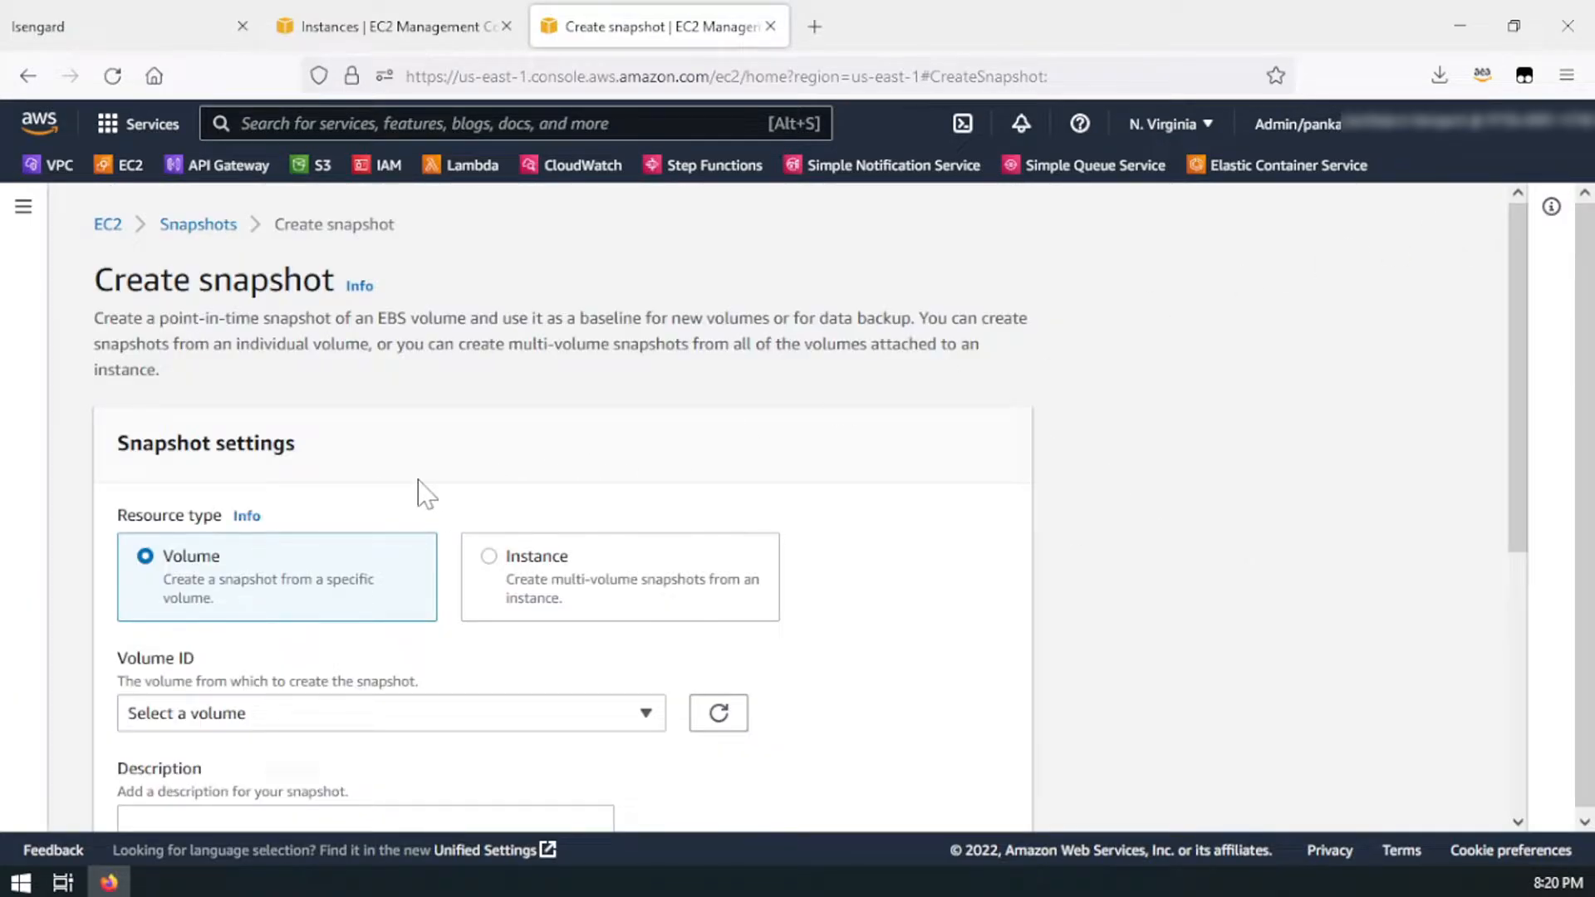
# Step: Set the snapshot's resource type to Instance and choose the Windows2008 instance as its source
pyautogui.scroll(-3, 420, 491)
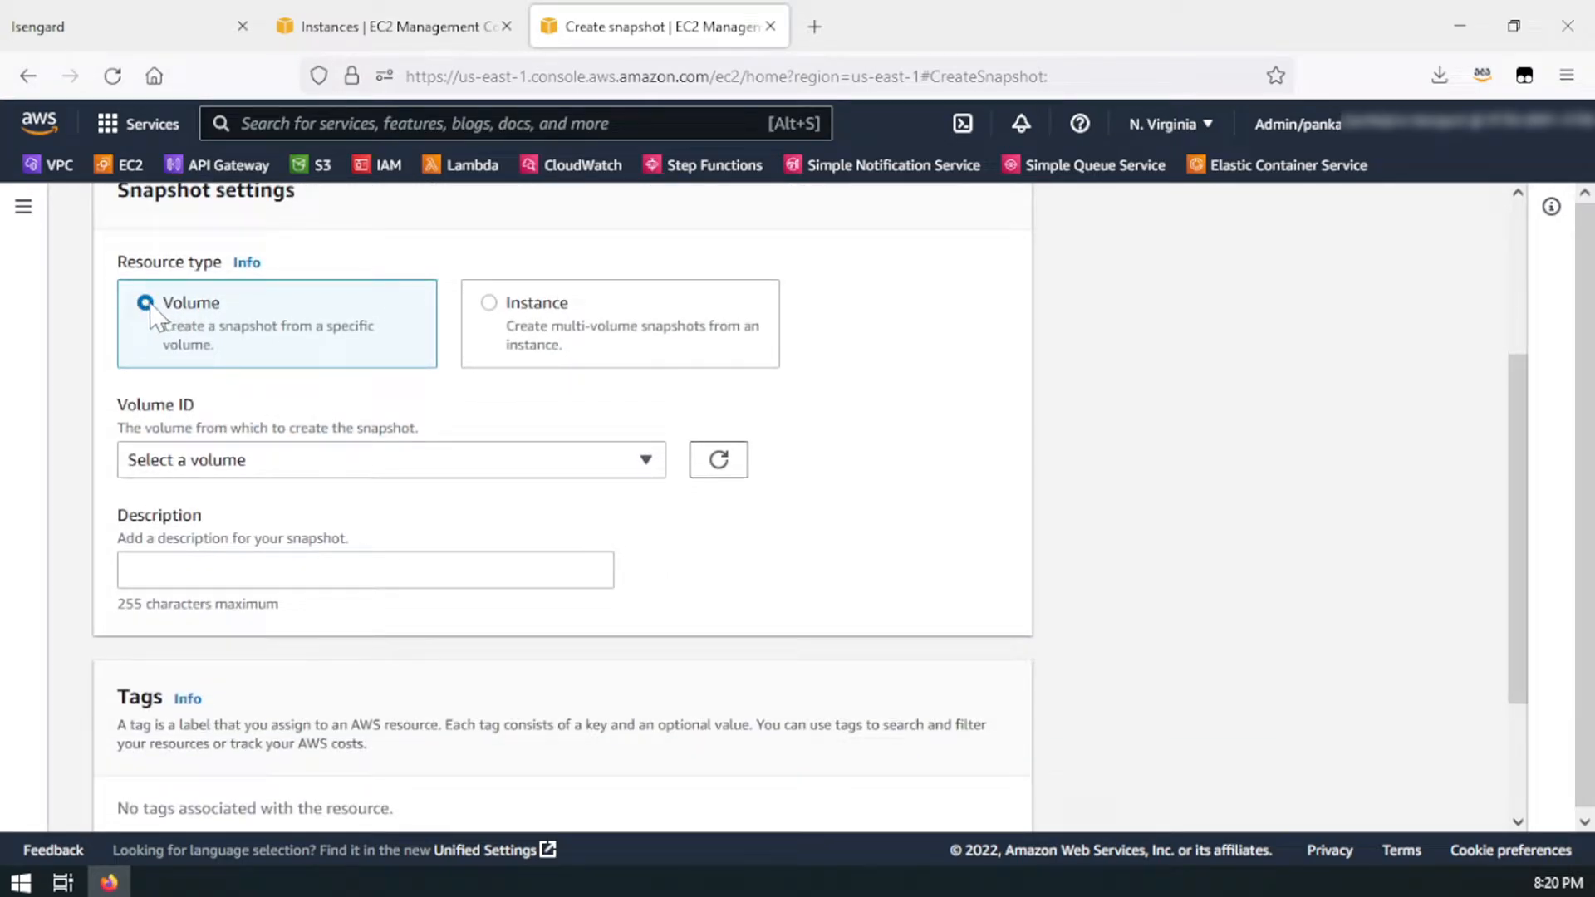
pyautogui.click(490, 305)
pyautogui.click(255, 470)
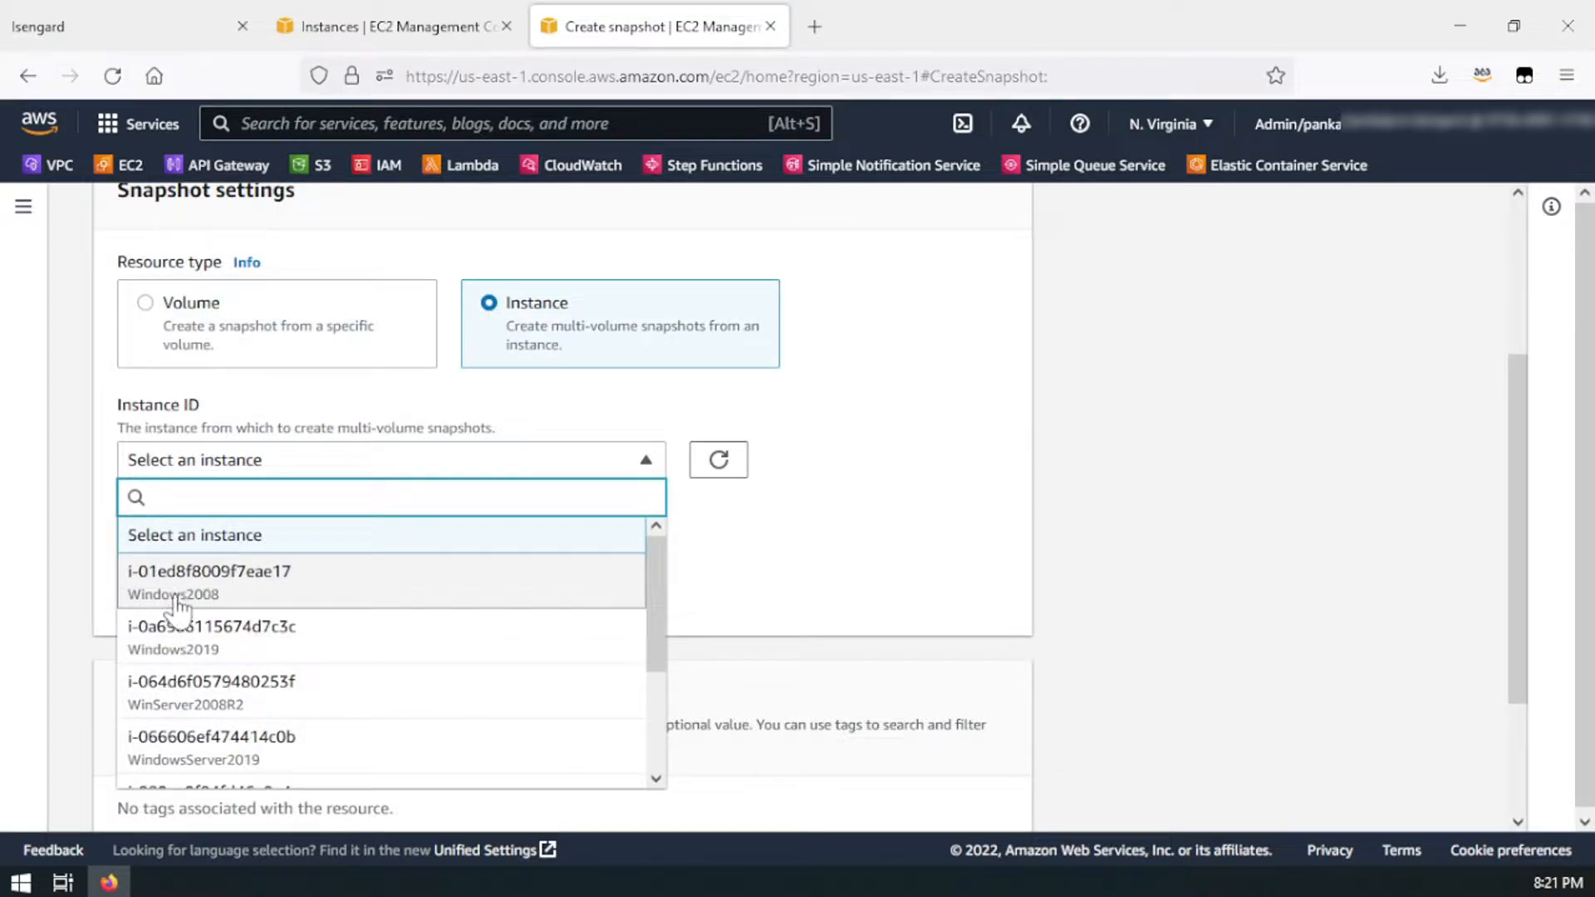
pyautogui.click(209, 597)
# Step: Enter Windows2008Snap as the snapshot description and create the snapshot with all volumes included
pyautogui.click(366, 570)
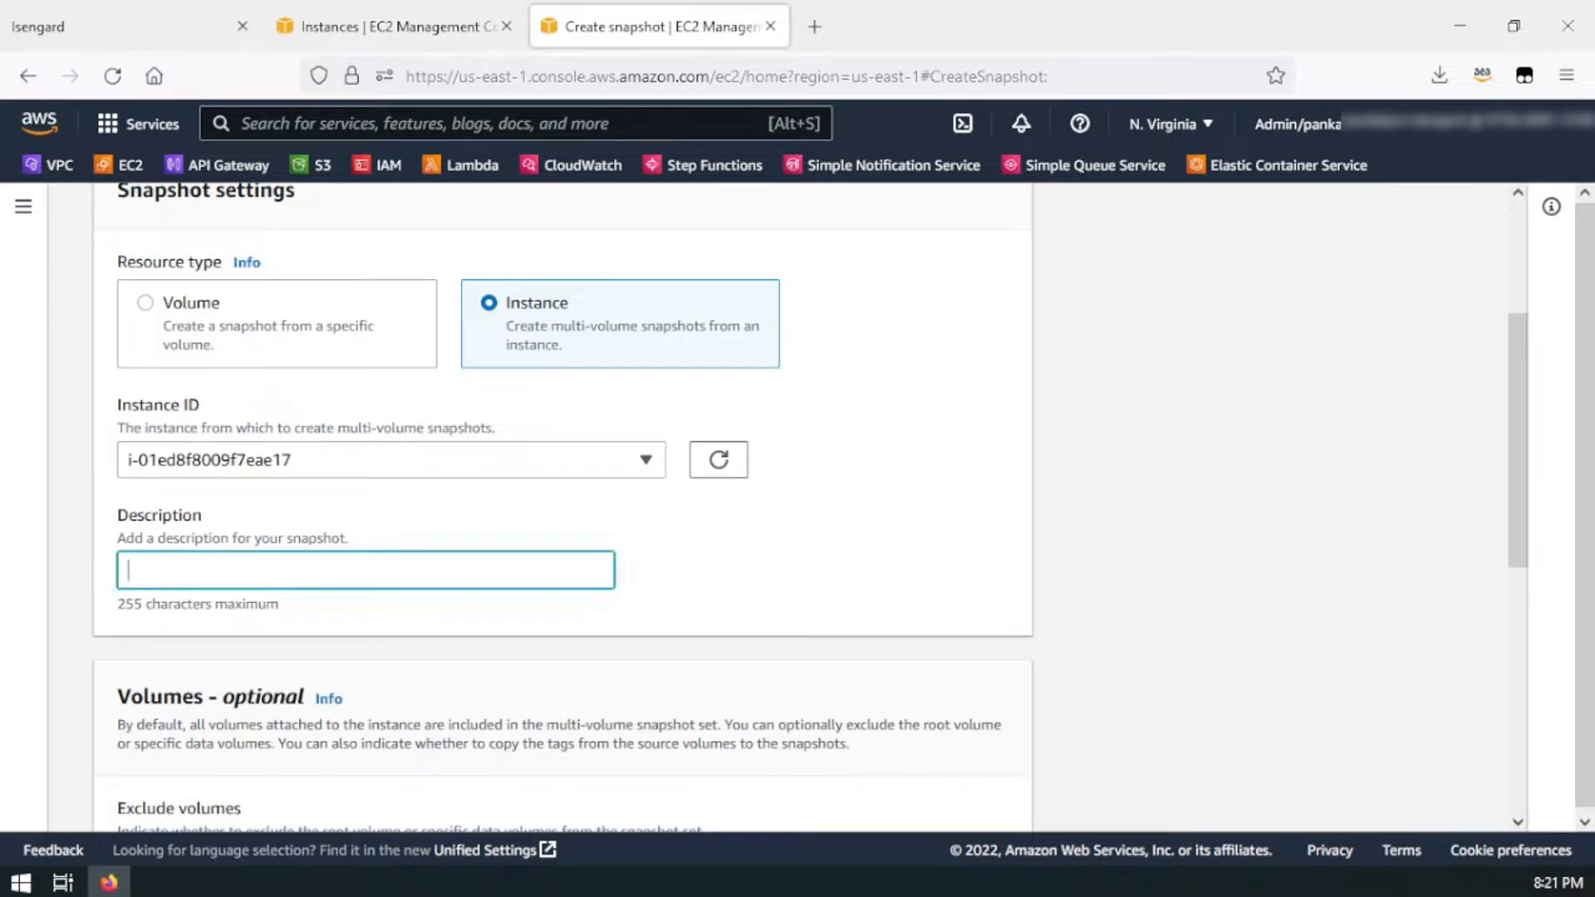
pyautogui.write('Windows2008Snap')
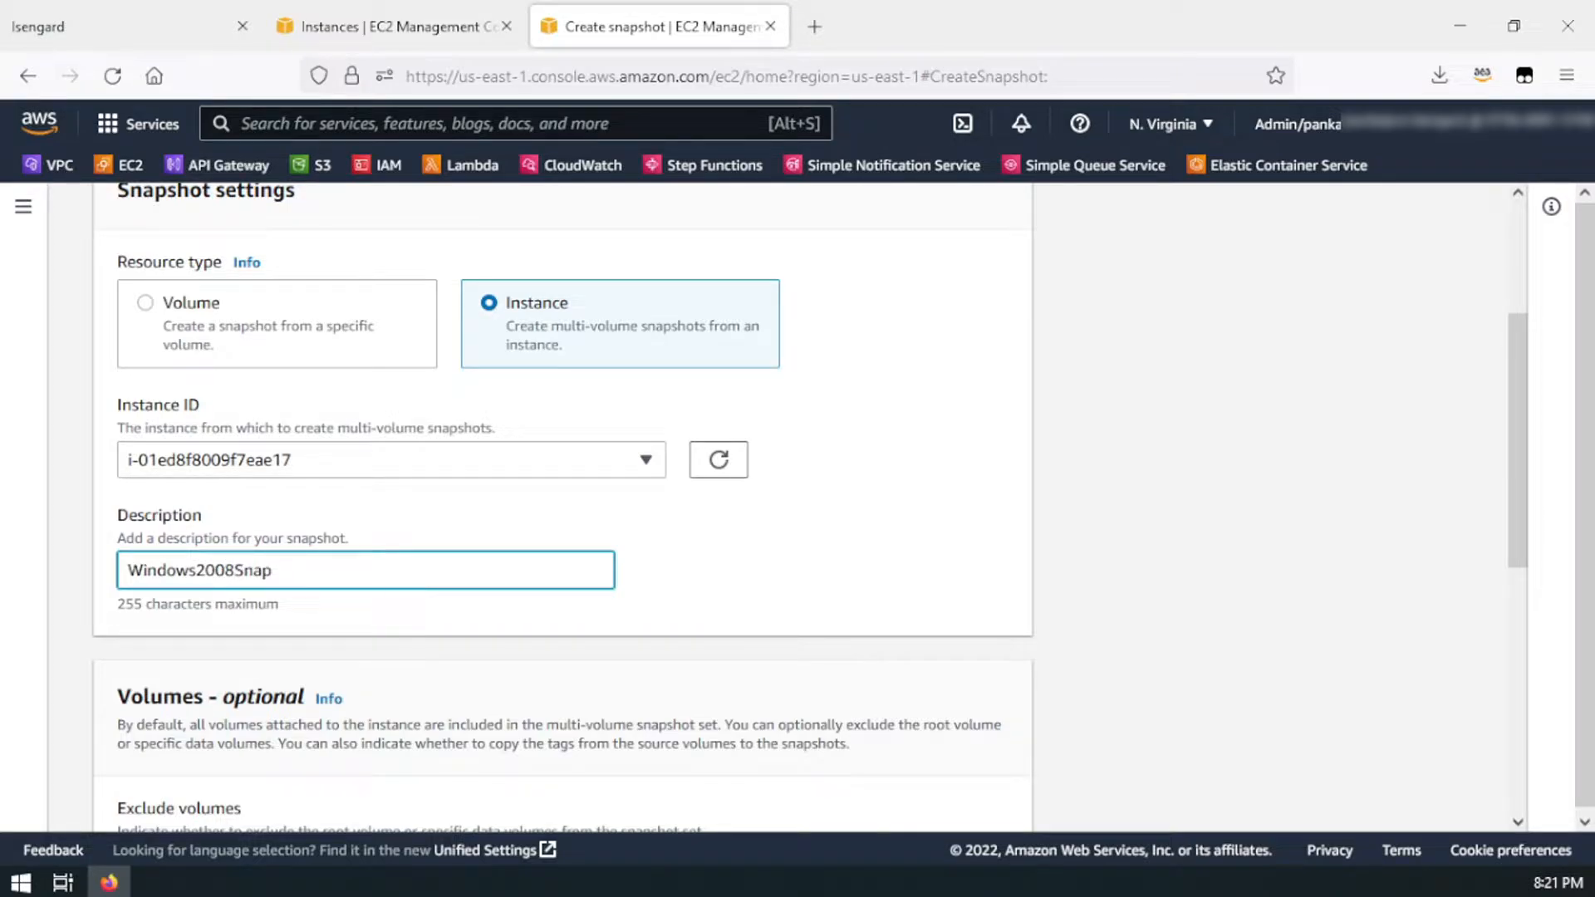
pyautogui.scroll(-5, 392, 645)
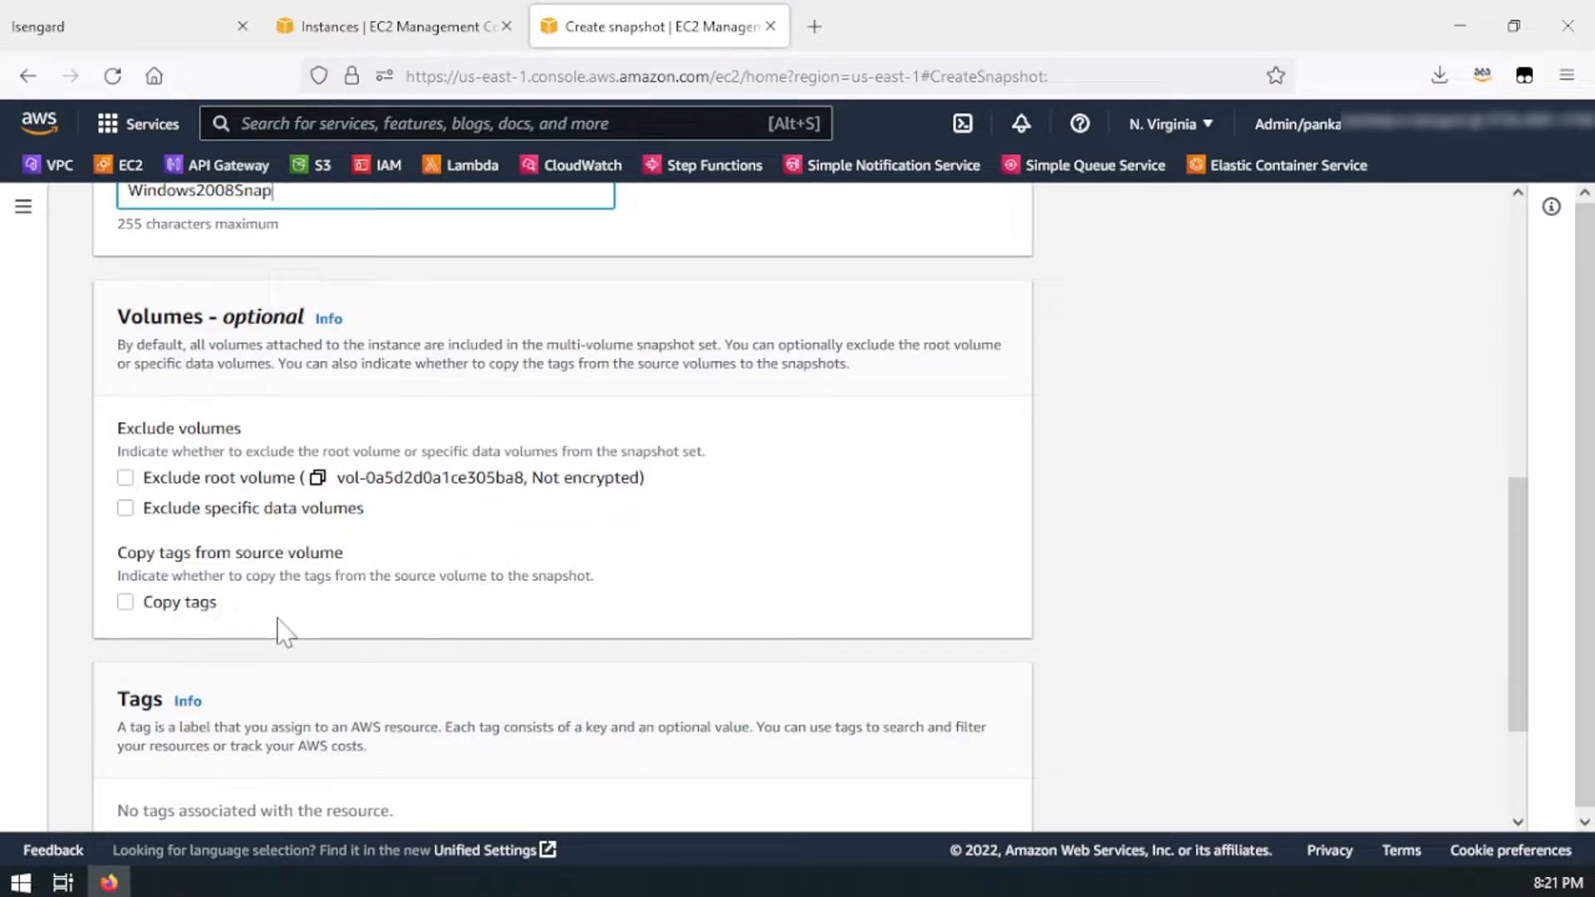
pyautogui.scroll(-2, 279, 627)
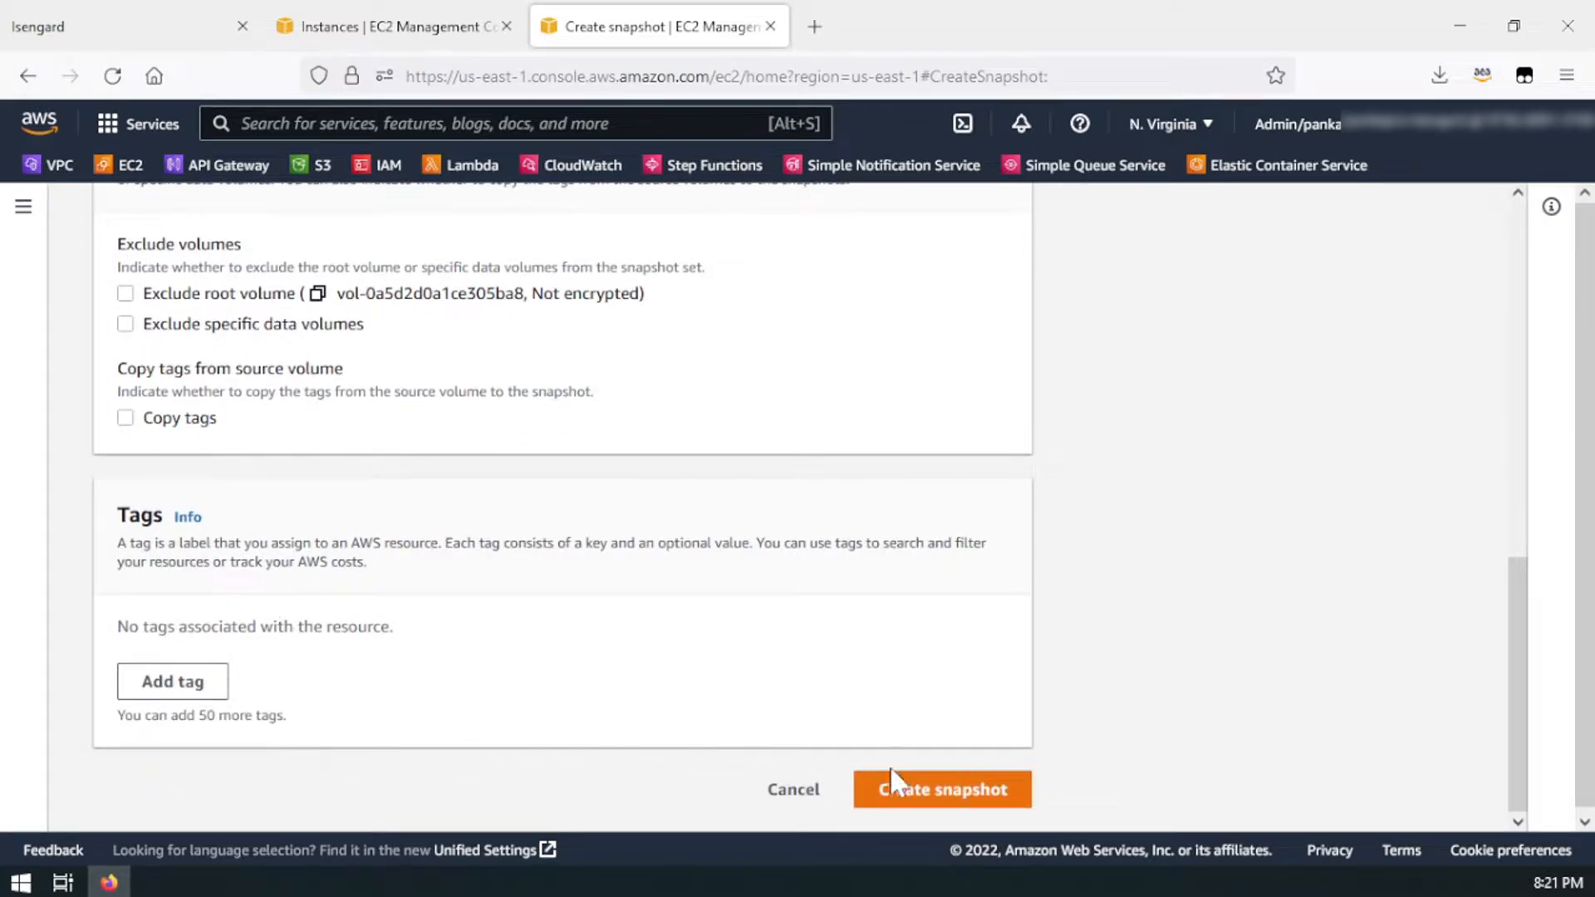
pyautogui.click(949, 797)
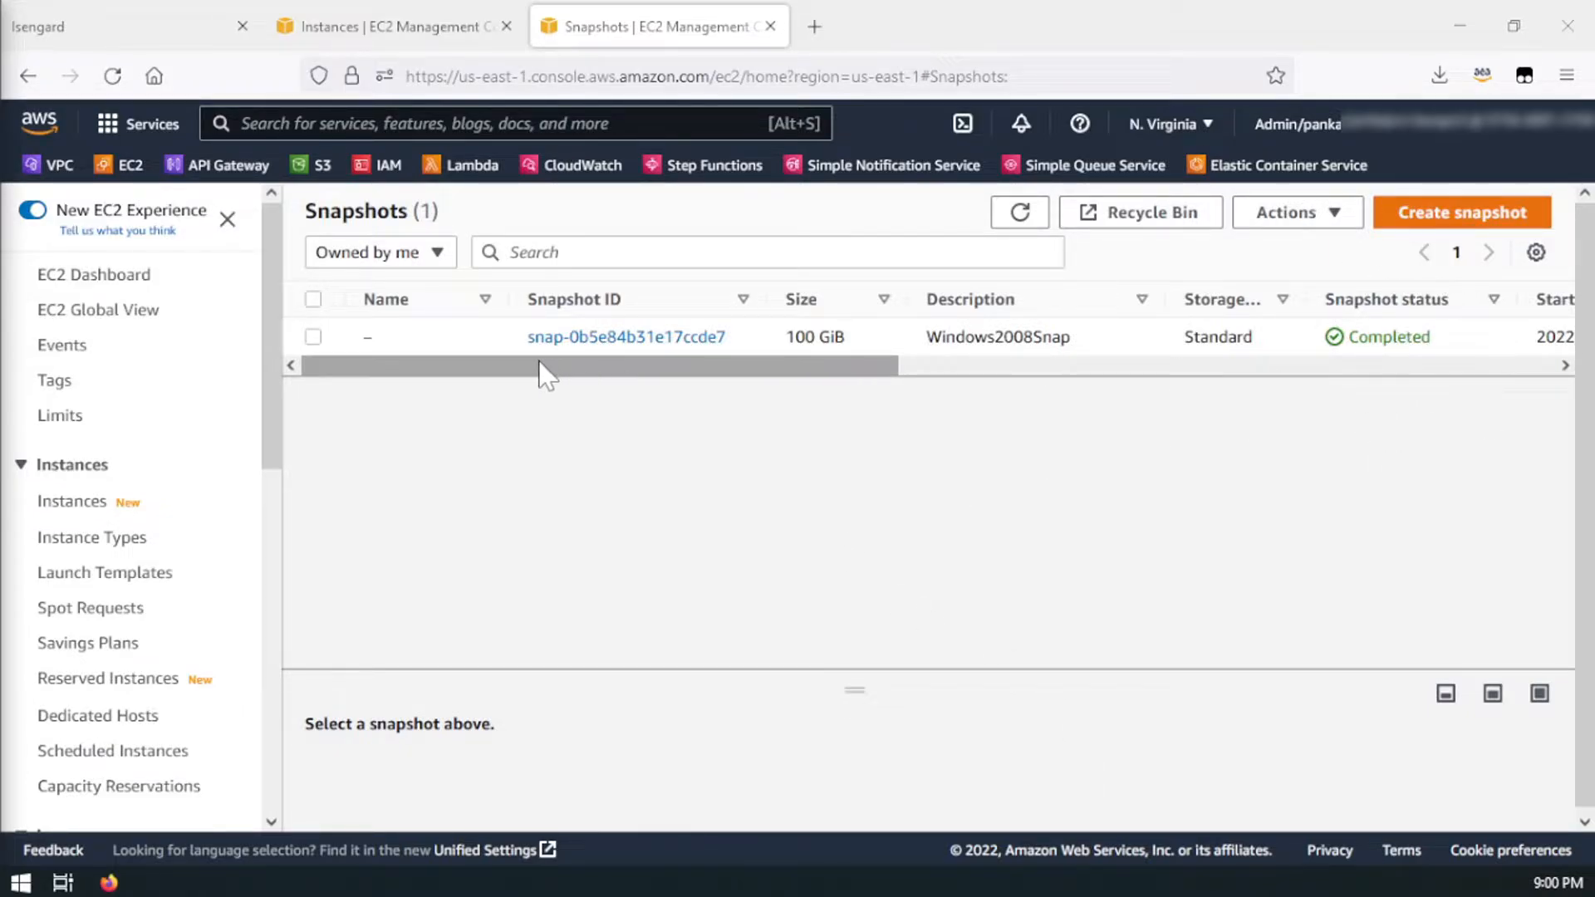
# Step: Start an image from the Windows2008Snap snapshot, entering MyWindows2008Ec2 as both the image name and the description
pyautogui.rightClick(489, 346)
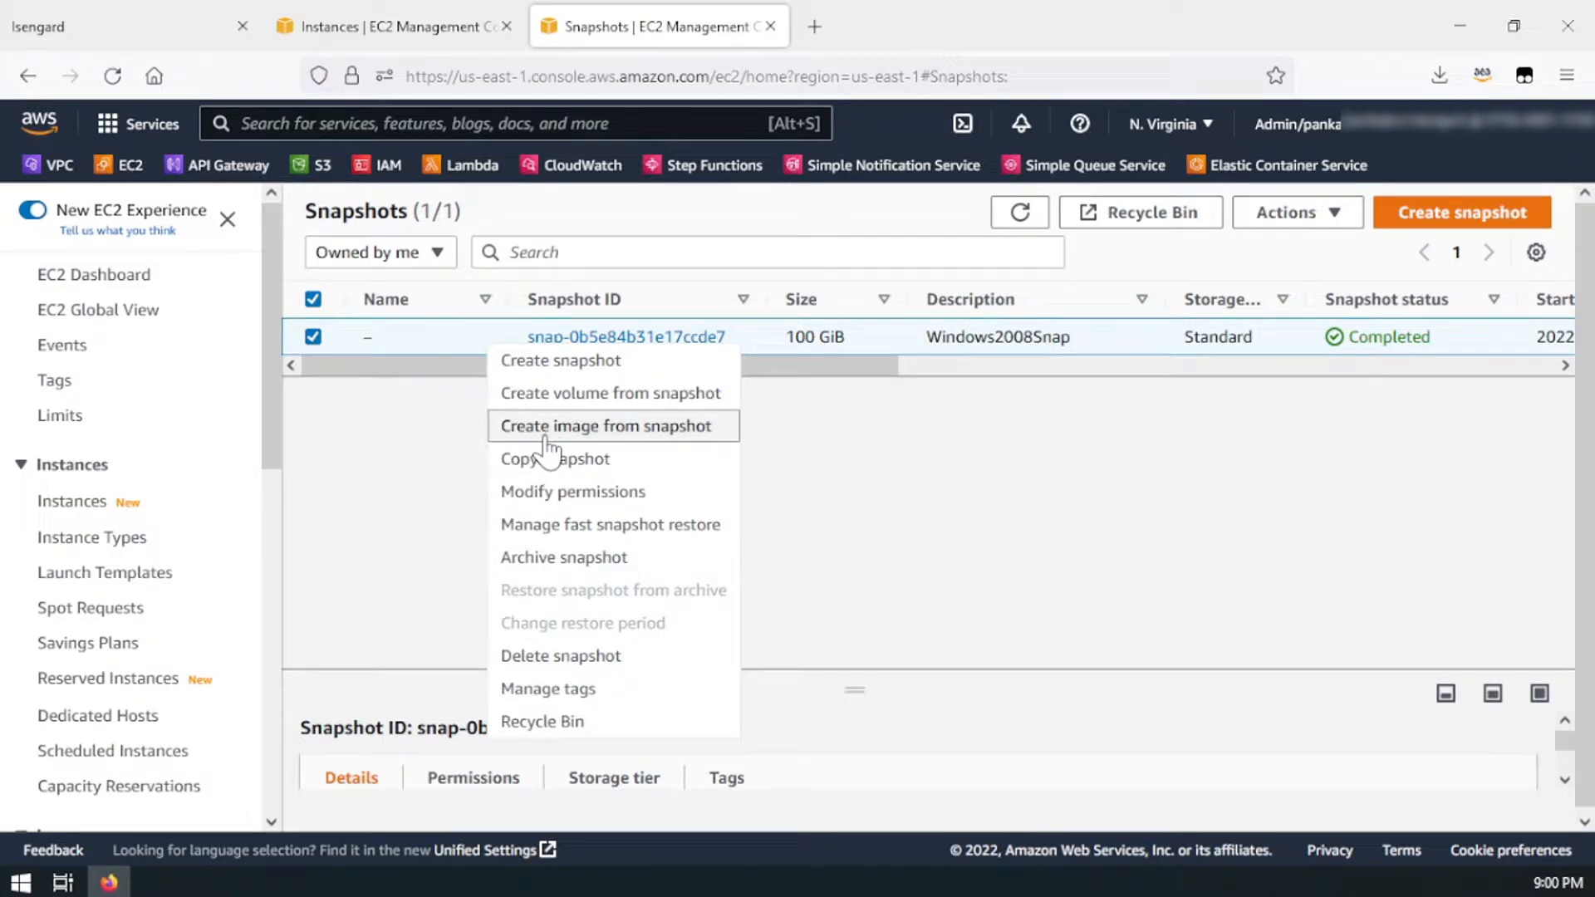
pyautogui.click(576, 449)
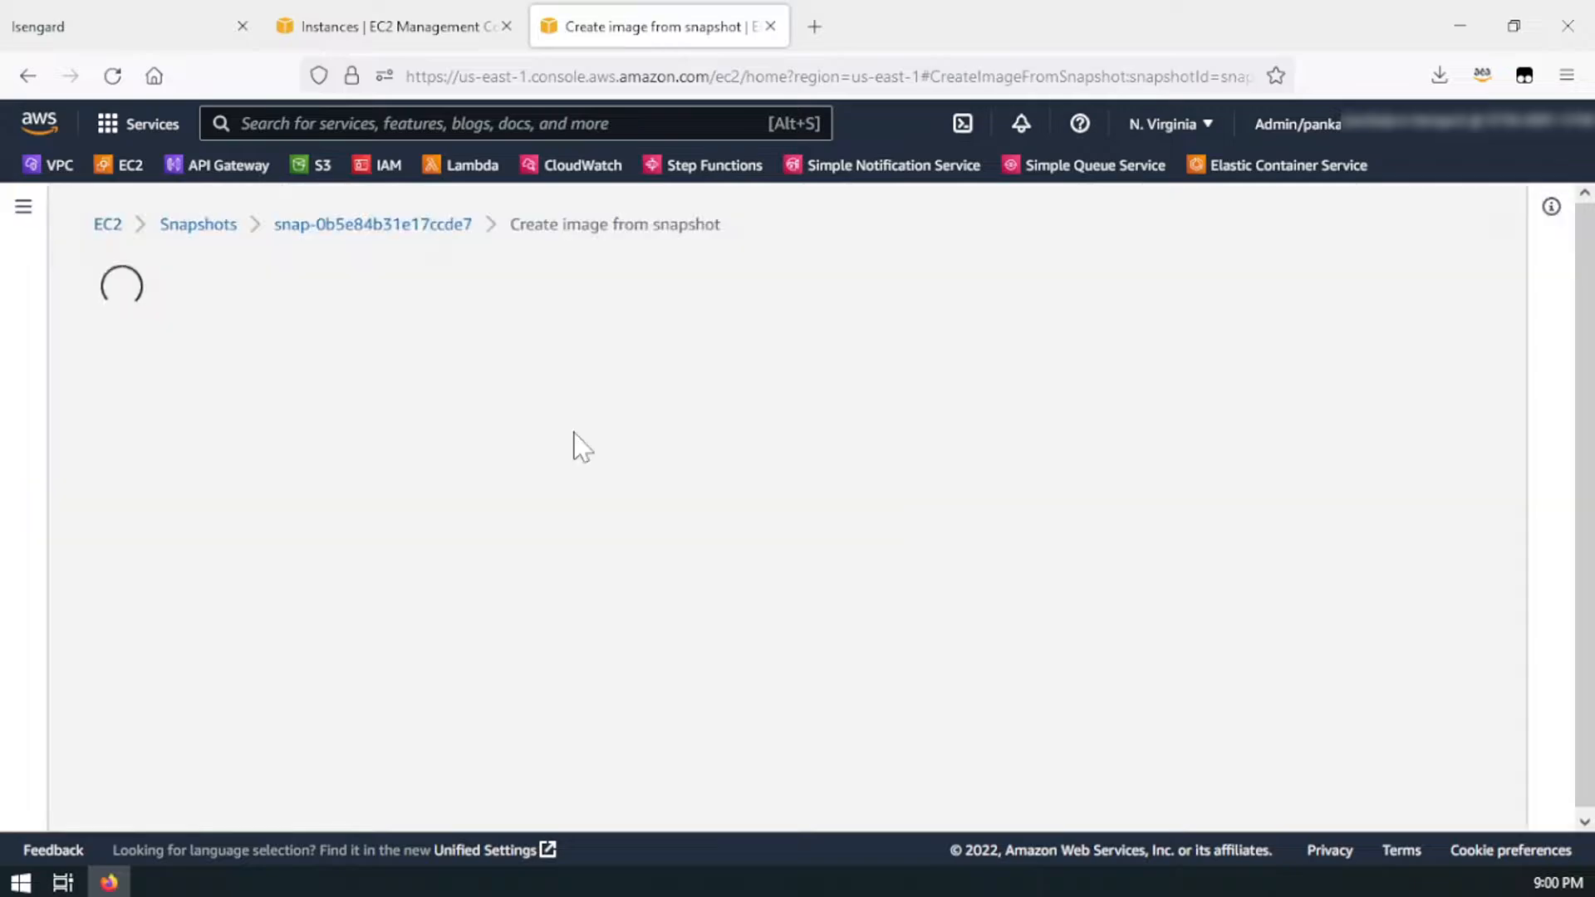
pyautogui.scroll(-2, 241, 525)
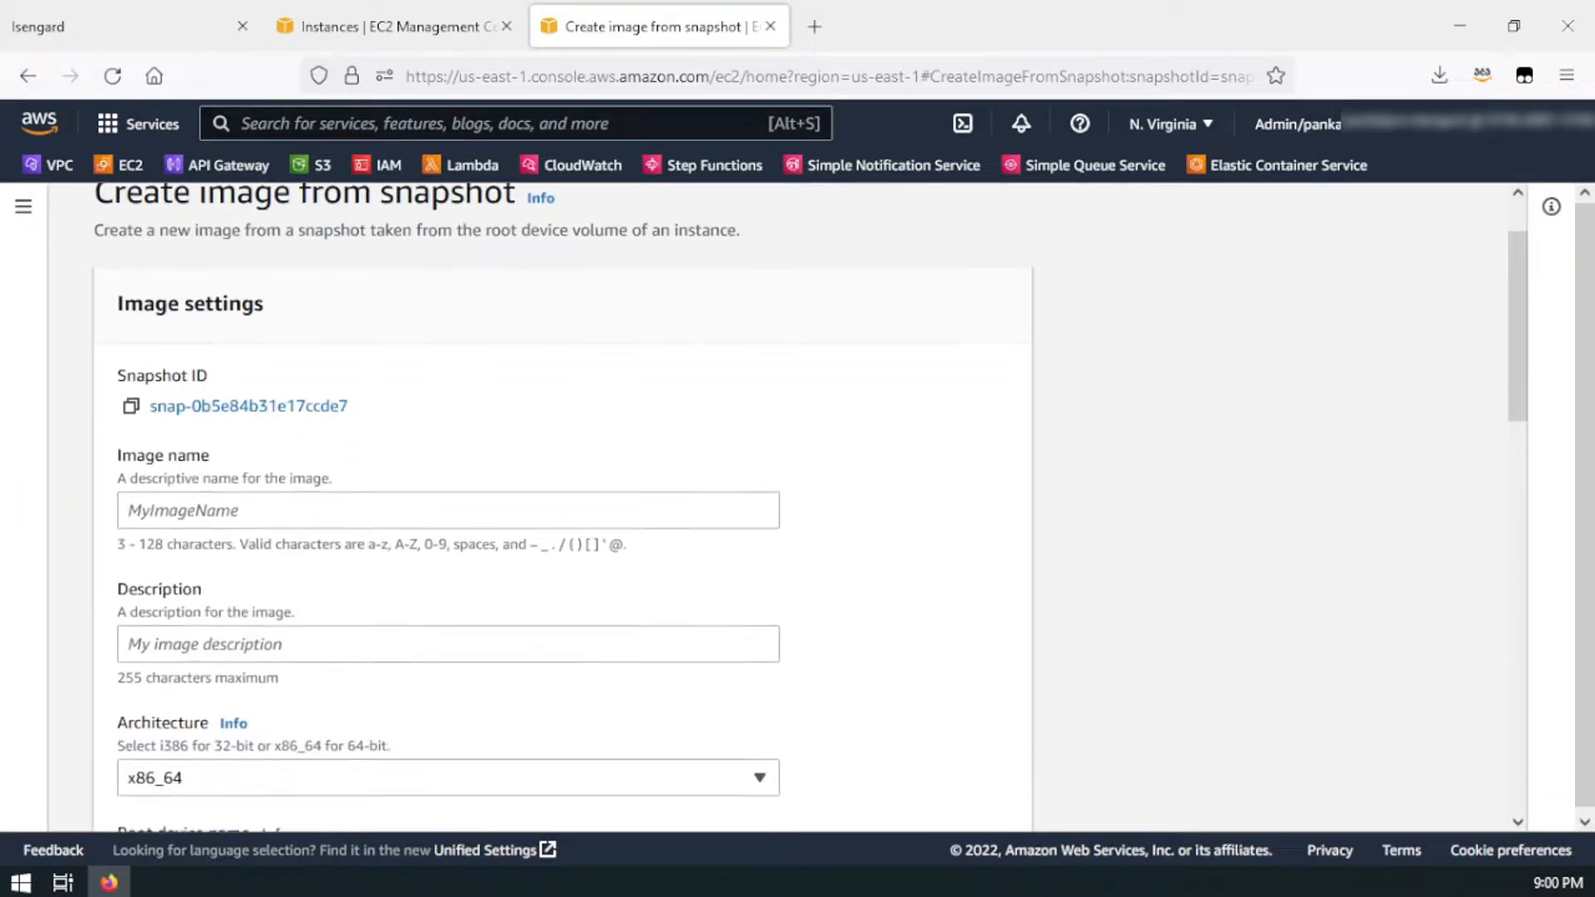
pyautogui.click(237, 472)
pyautogui.write('M')
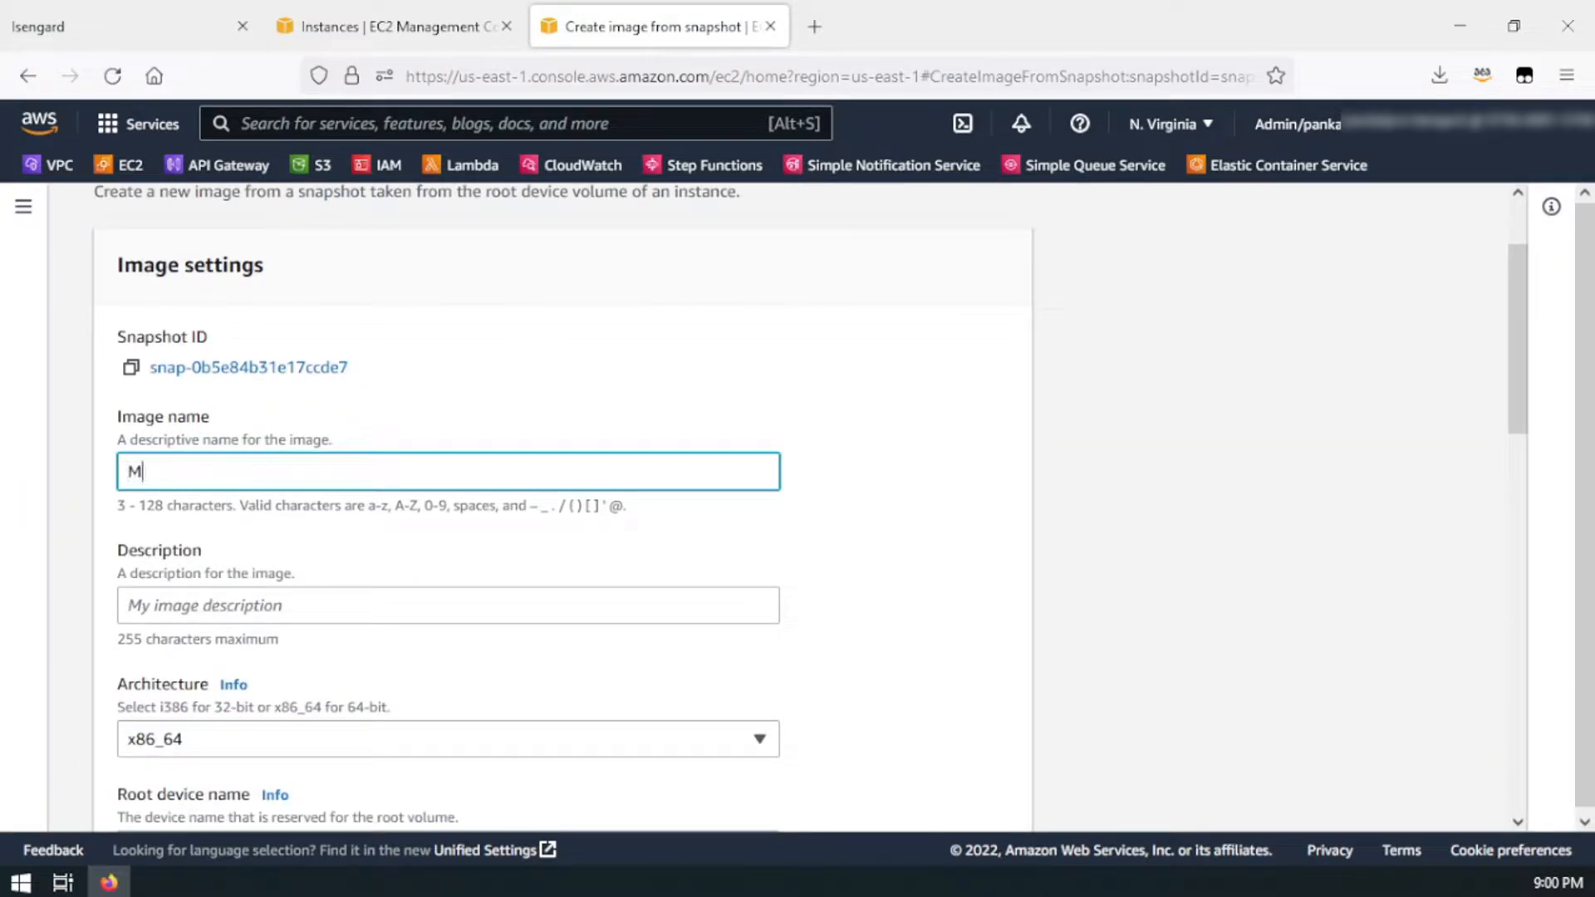
pyautogui.write('yWindows2008Ec2')
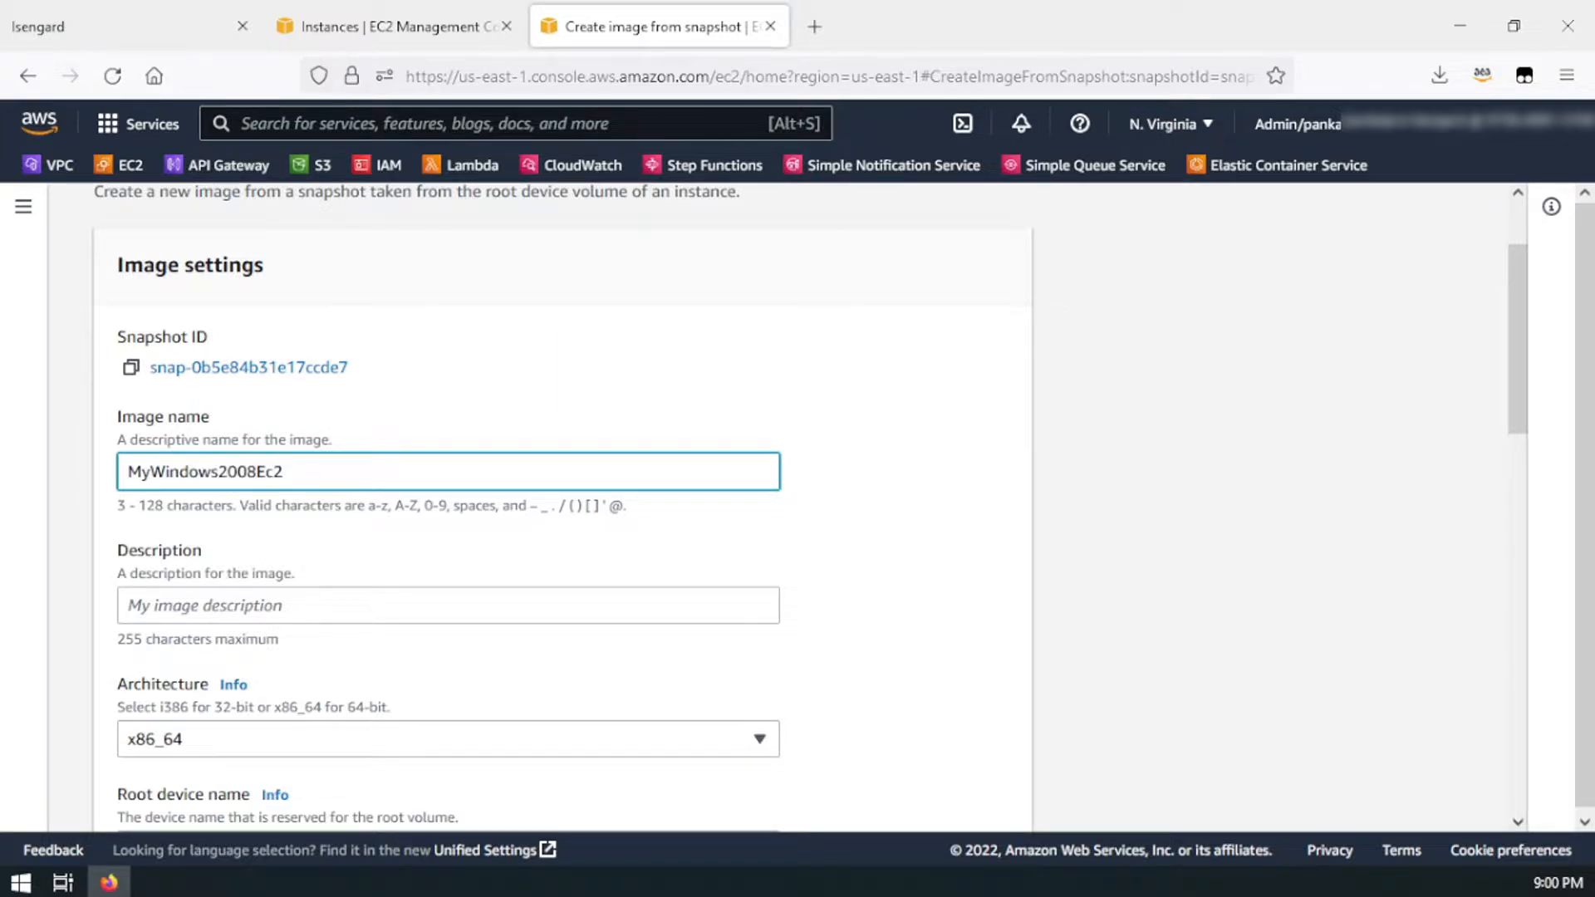
pyautogui.hotkey('ctrl', 'a')
pyautogui.hotkey('ctrl', 'c')
pyautogui.click(241, 604)
pyautogui.hotkey('ctrl', 'v')
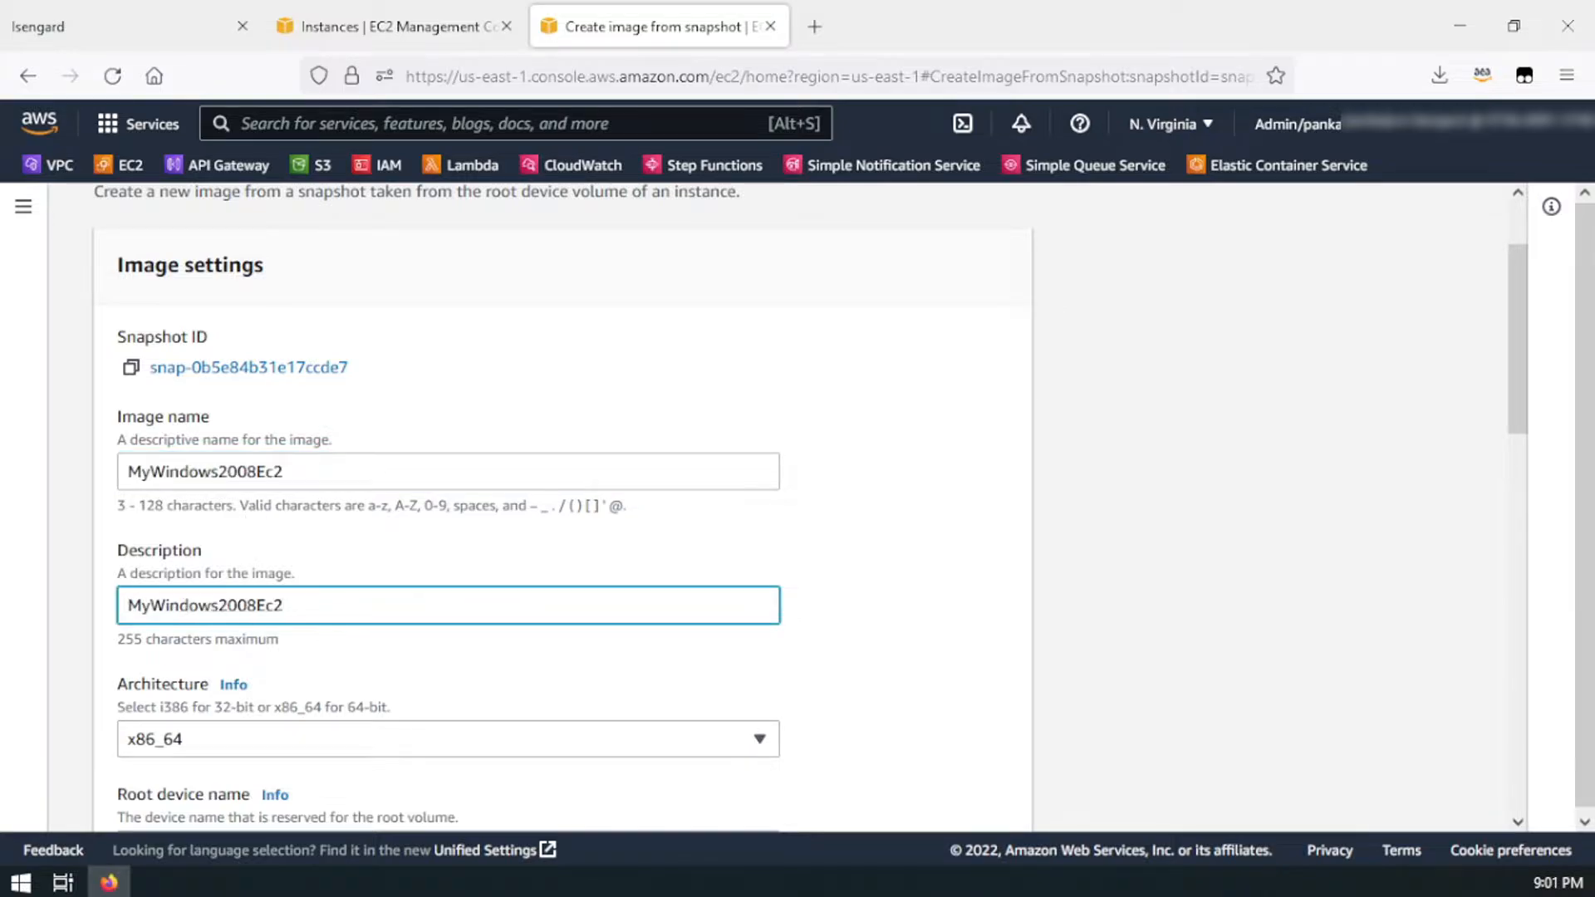
# Step: Create the image with the default architecture, virtualization and block device settings, and dismiss the notification
pyautogui.scroll(-2, 257, 696)
pyautogui.scroll(-3, 281, 708)
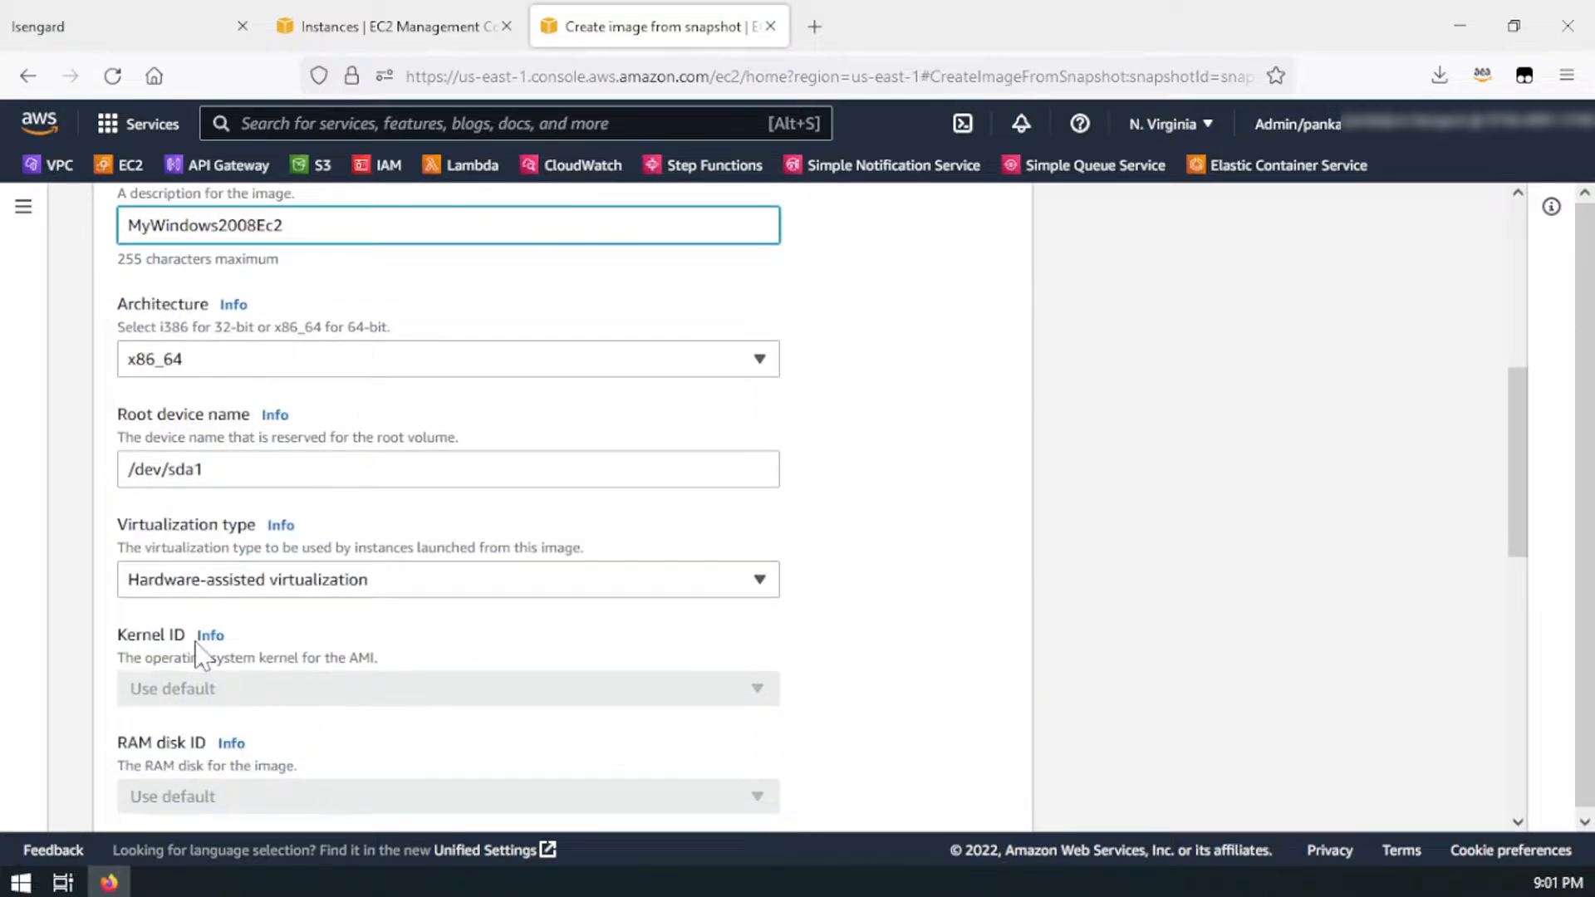
pyautogui.scroll(-10, 199, 656)
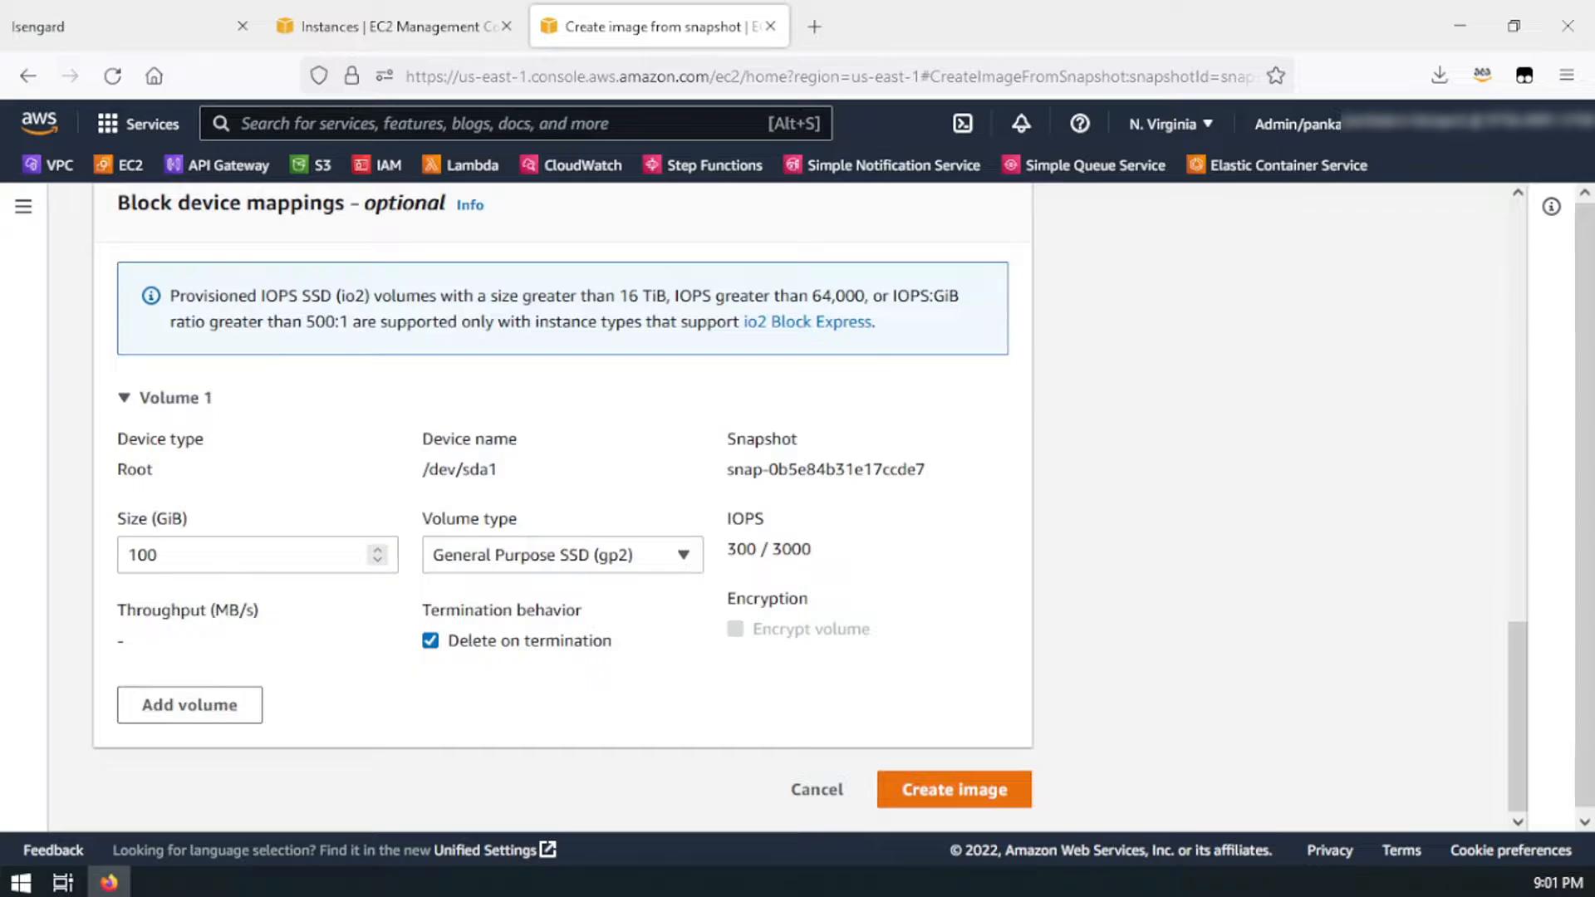
pyautogui.click(943, 796)
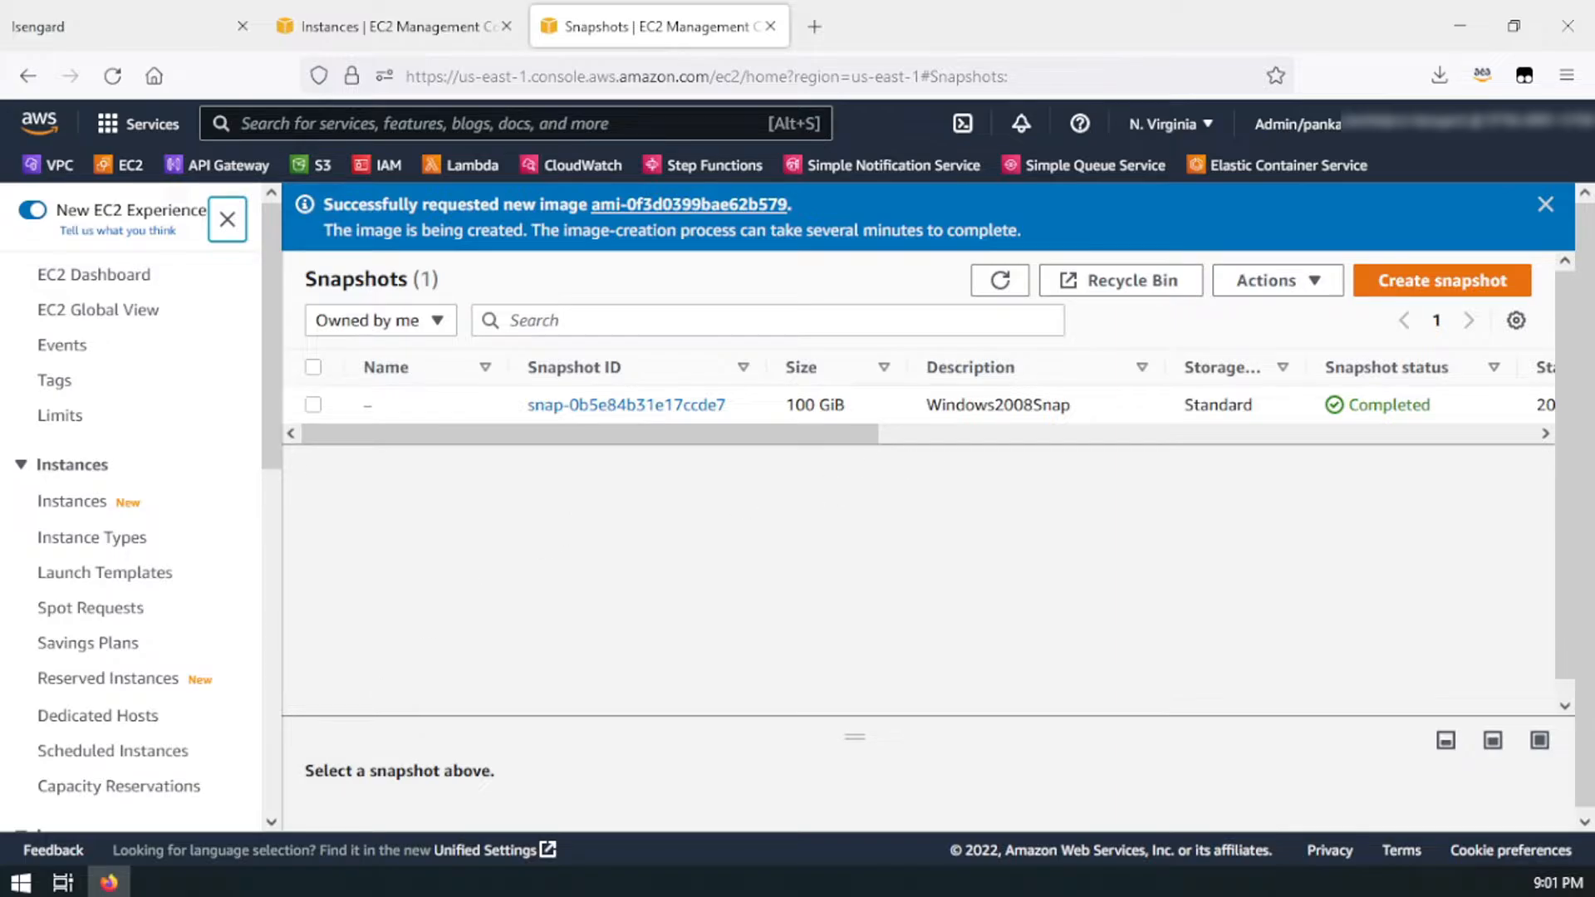
pyautogui.click(1545, 205)
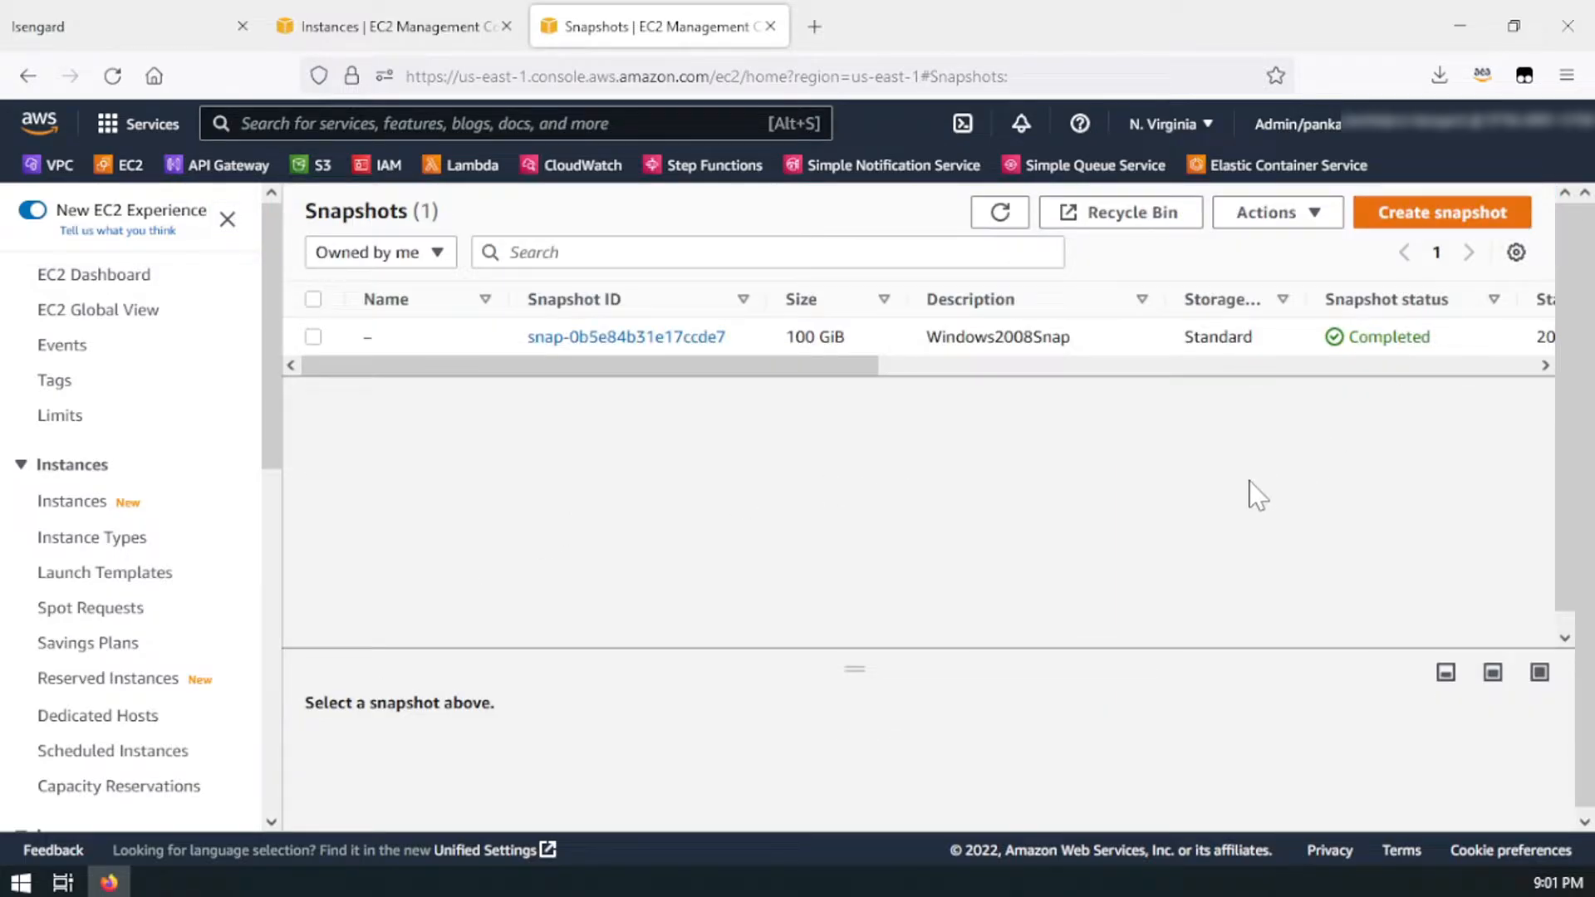
# Step: Open the list of AMIs and select the MyWindows2008Ec2 image
pyautogui.scroll(-3, 179, 669)
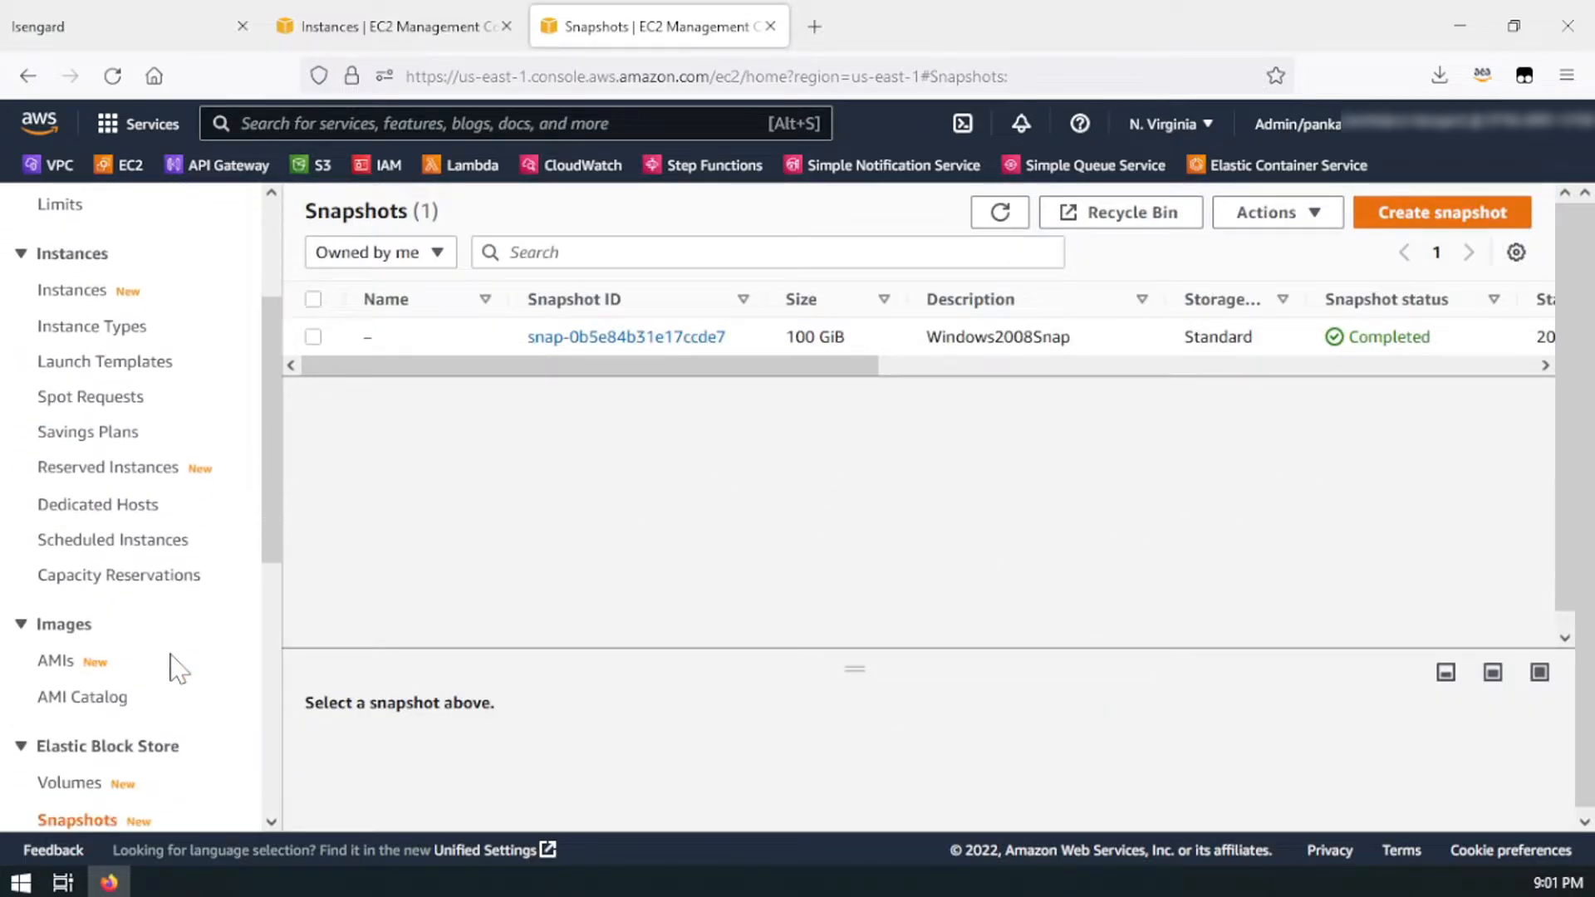
pyautogui.click(55, 662)
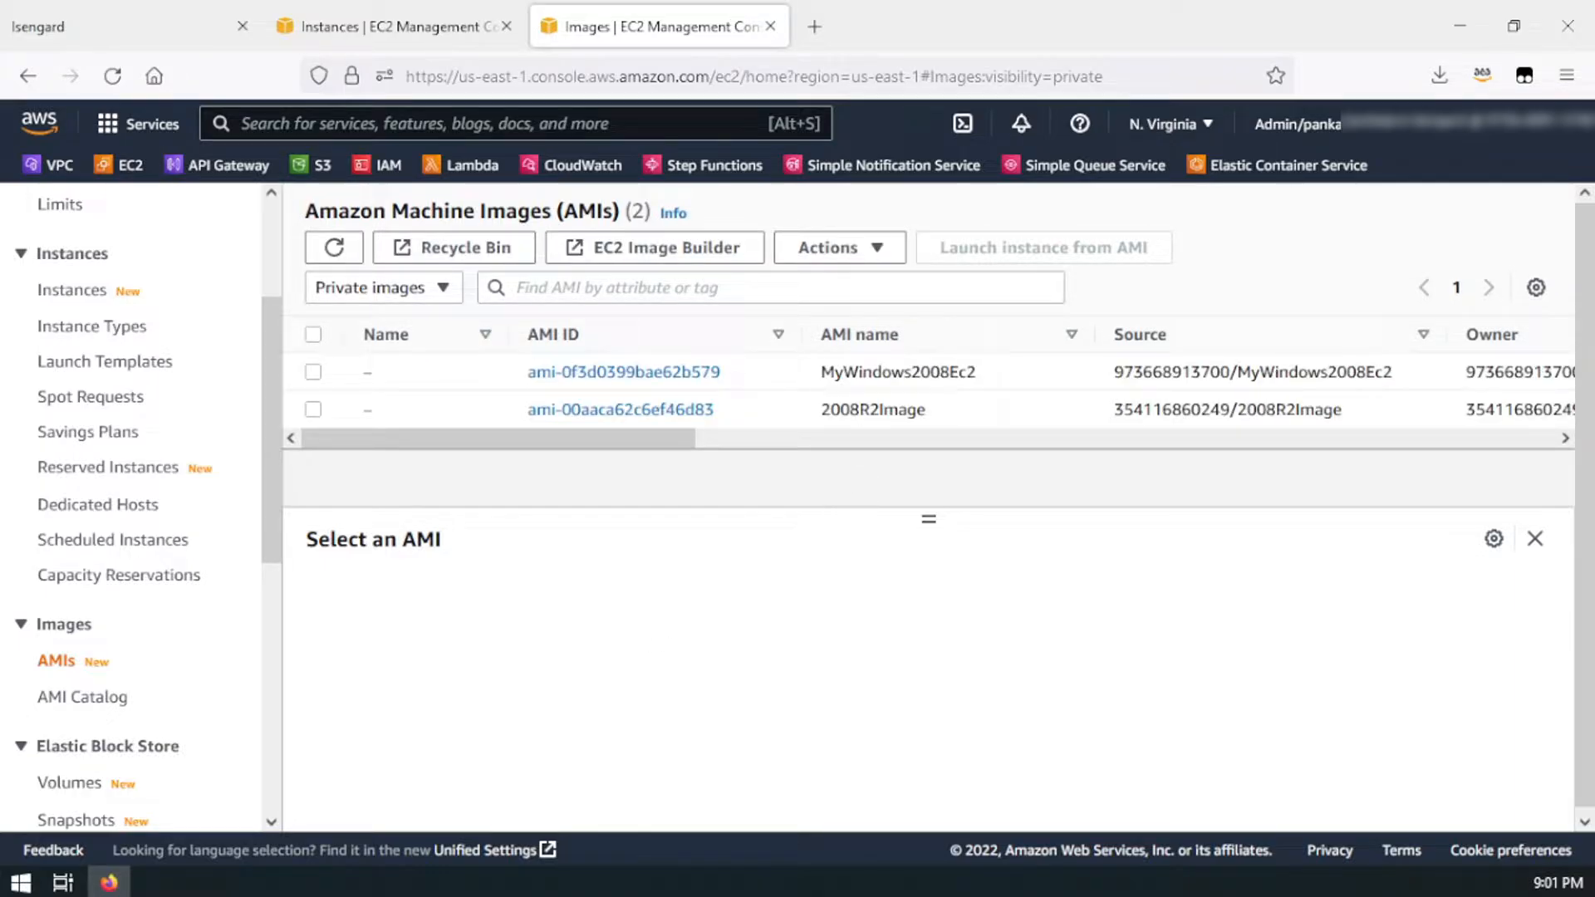
pyautogui.moveTo(977, 374); pyautogui.dragTo(473, 385)
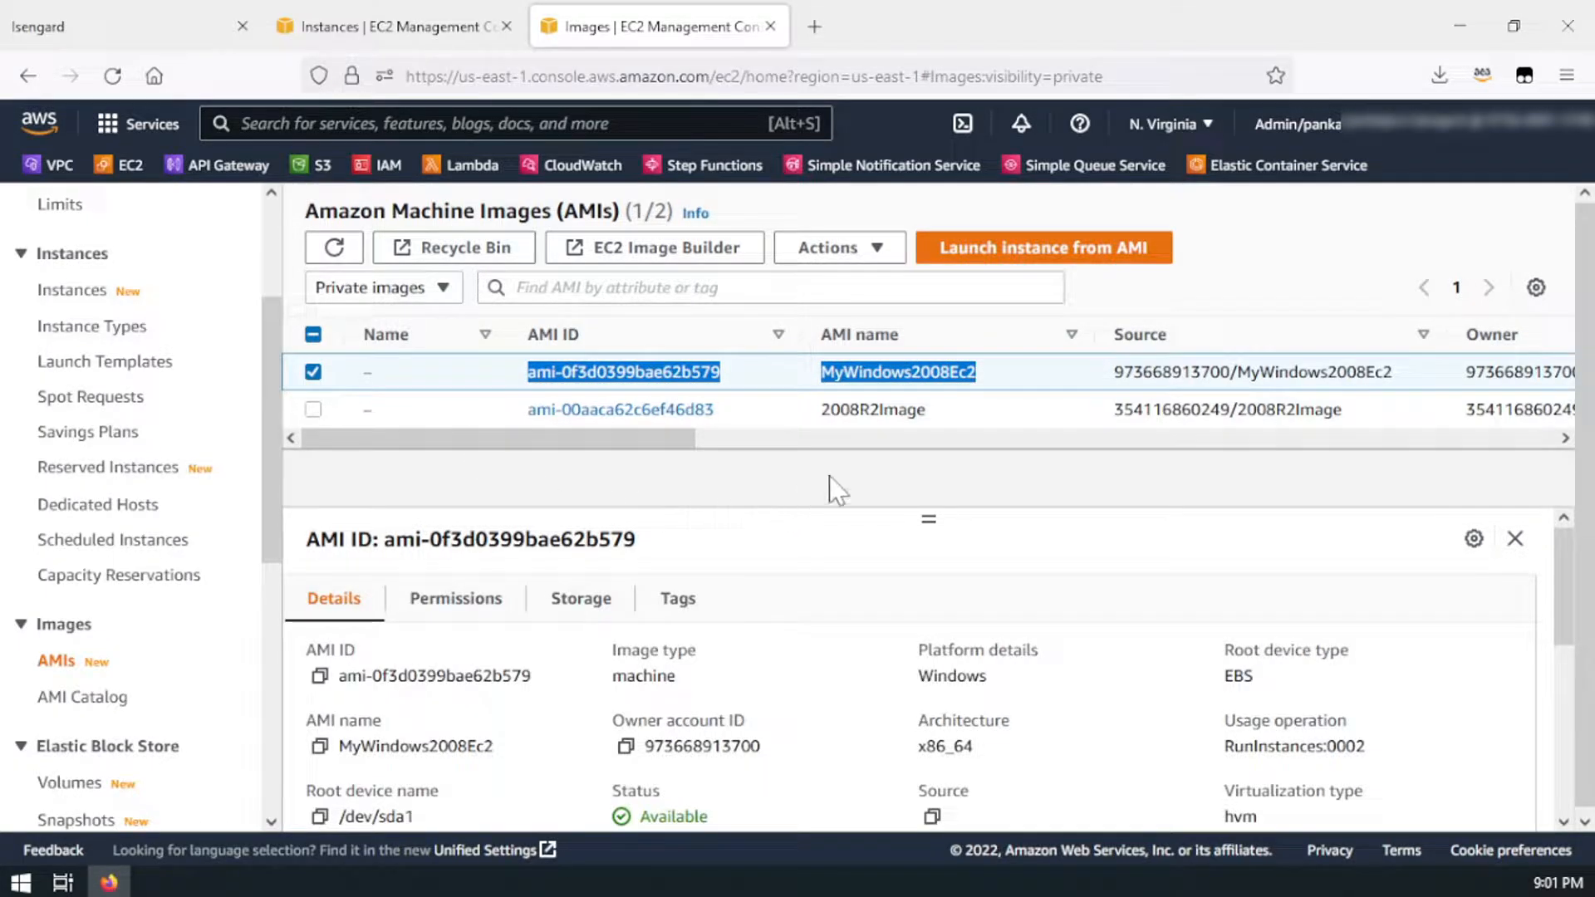
pyautogui.moveTo(682, 438); pyautogui.dragTo(496, 434)
pyautogui.click(581, 492)
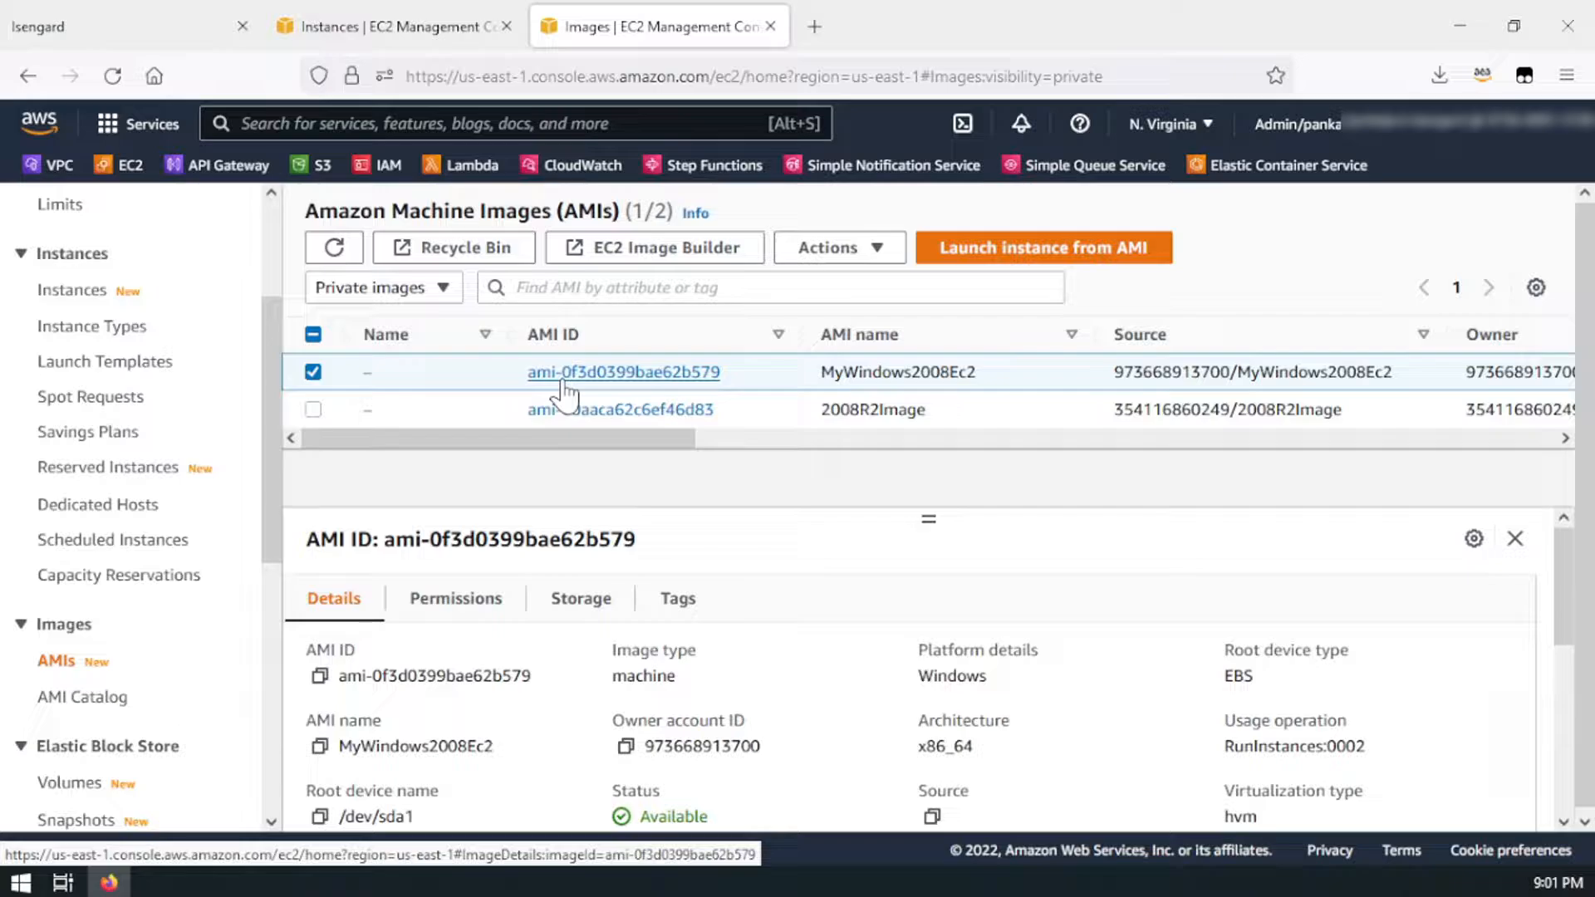
# Step: Start launching an instance from the MyWindows2008Ec2 AMI and name the instance Windows20008V2
pyautogui.rightClick(491, 385)
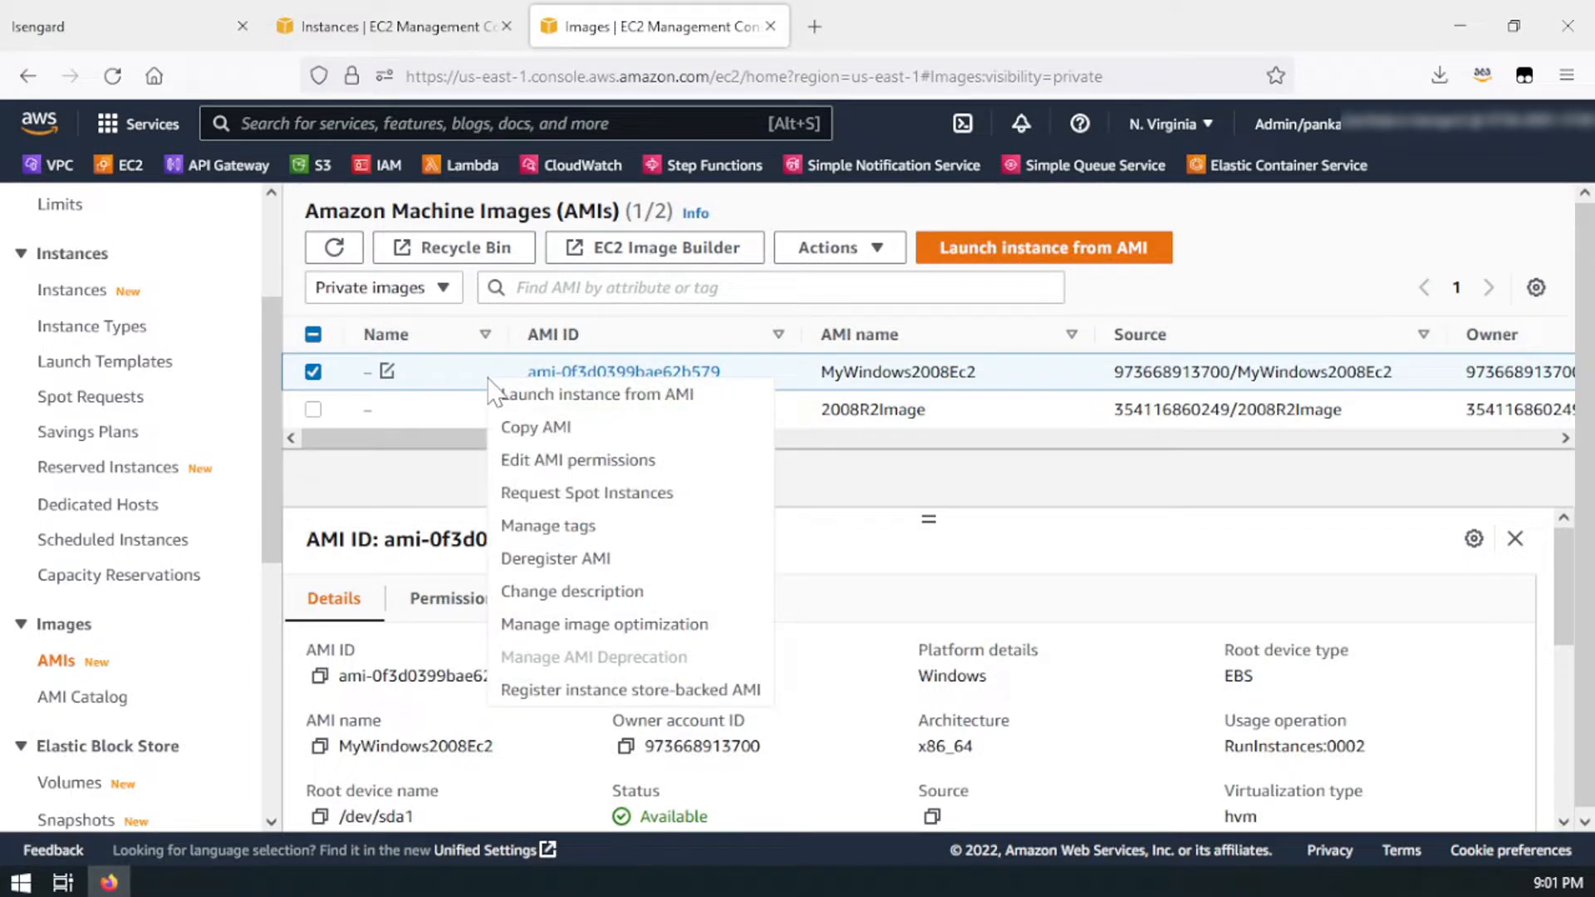
pyautogui.click(550, 397)
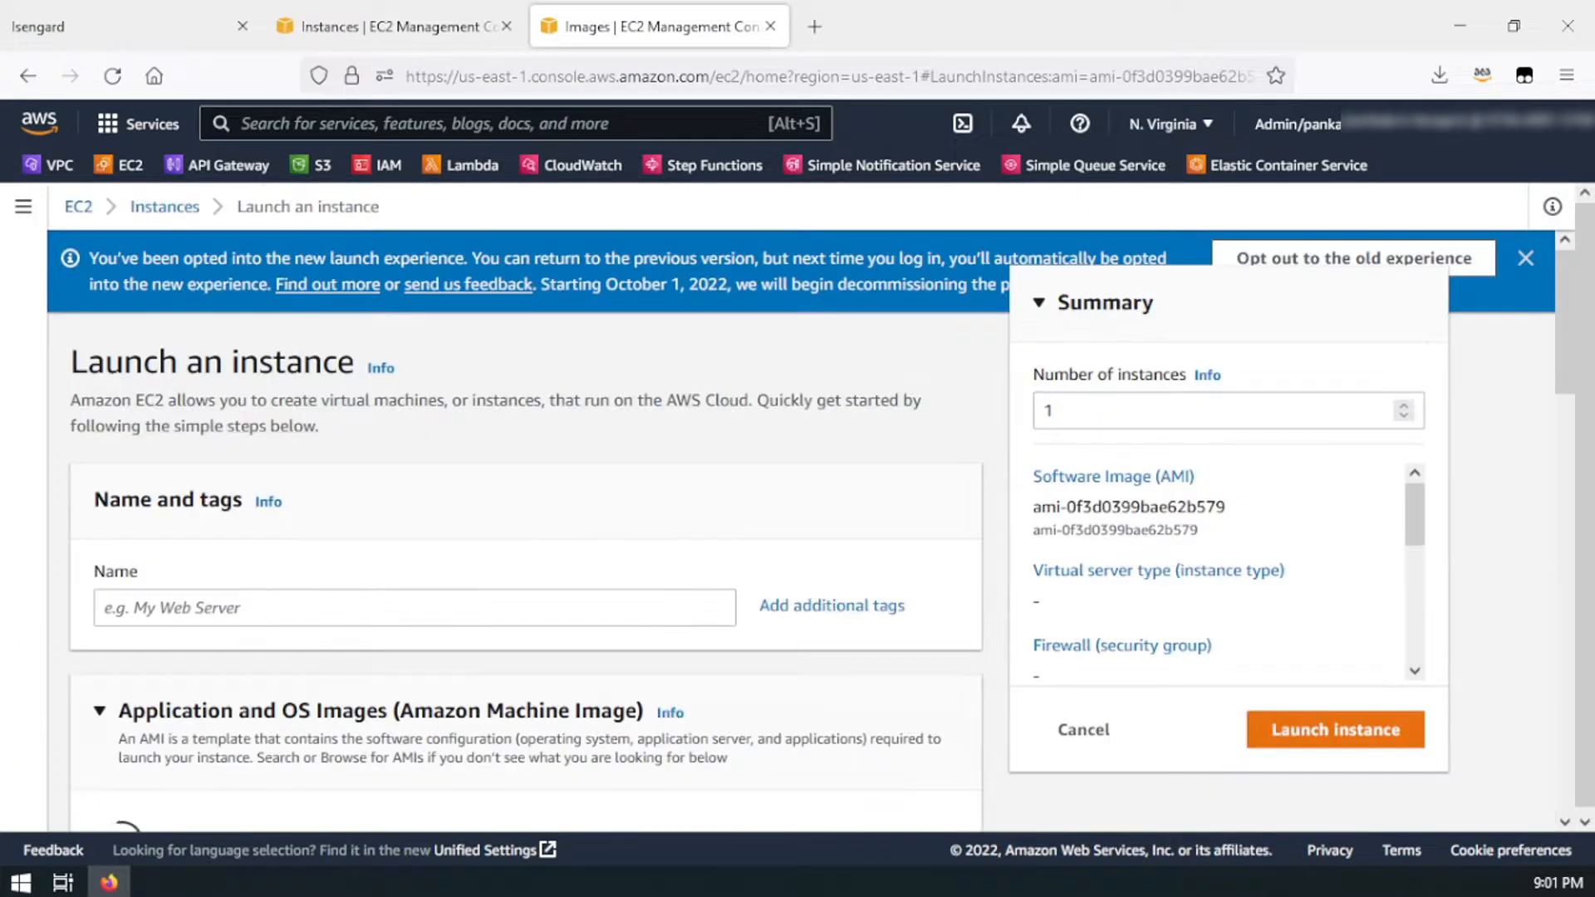
pyautogui.scroll(-3, 532, 547)
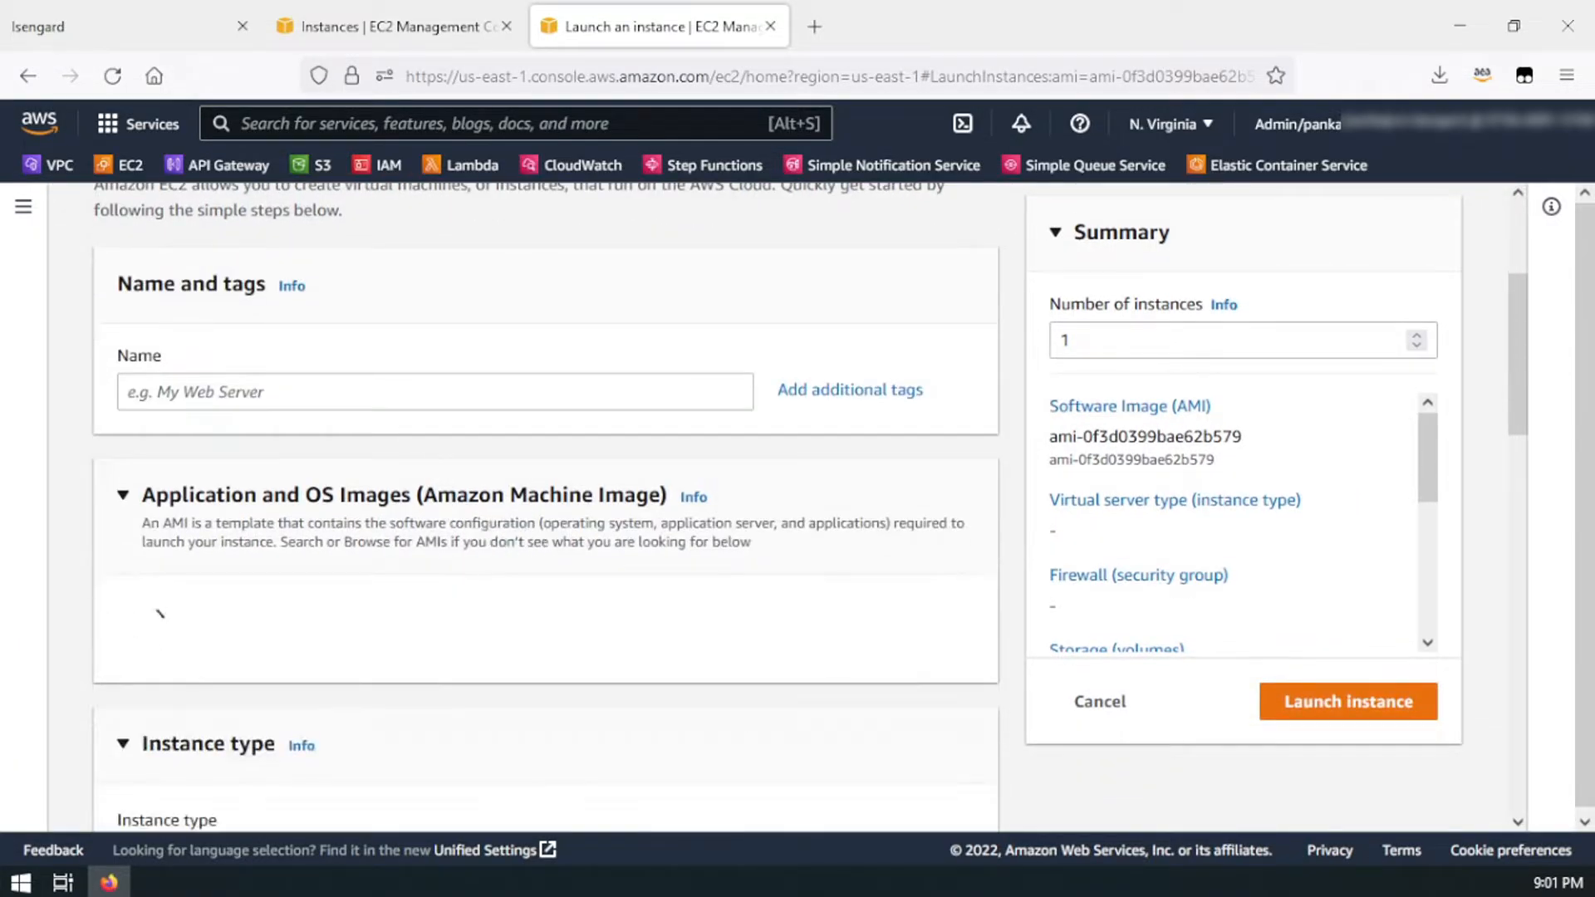
pyautogui.click(379, 392)
pyautogui.write('W')
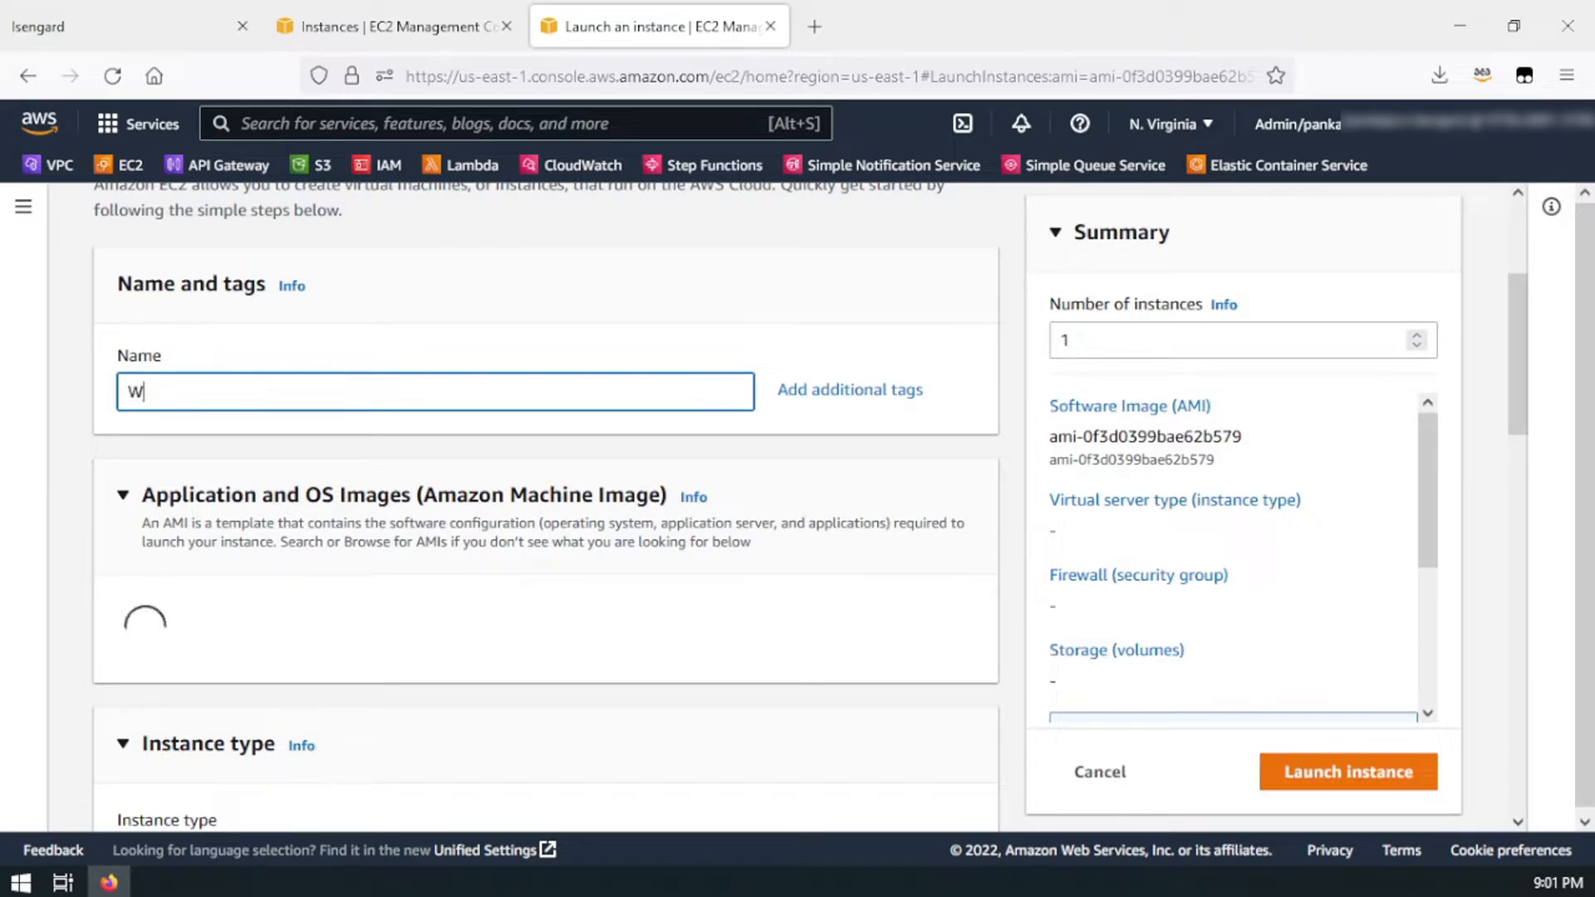
pyautogui.write('indows20008')
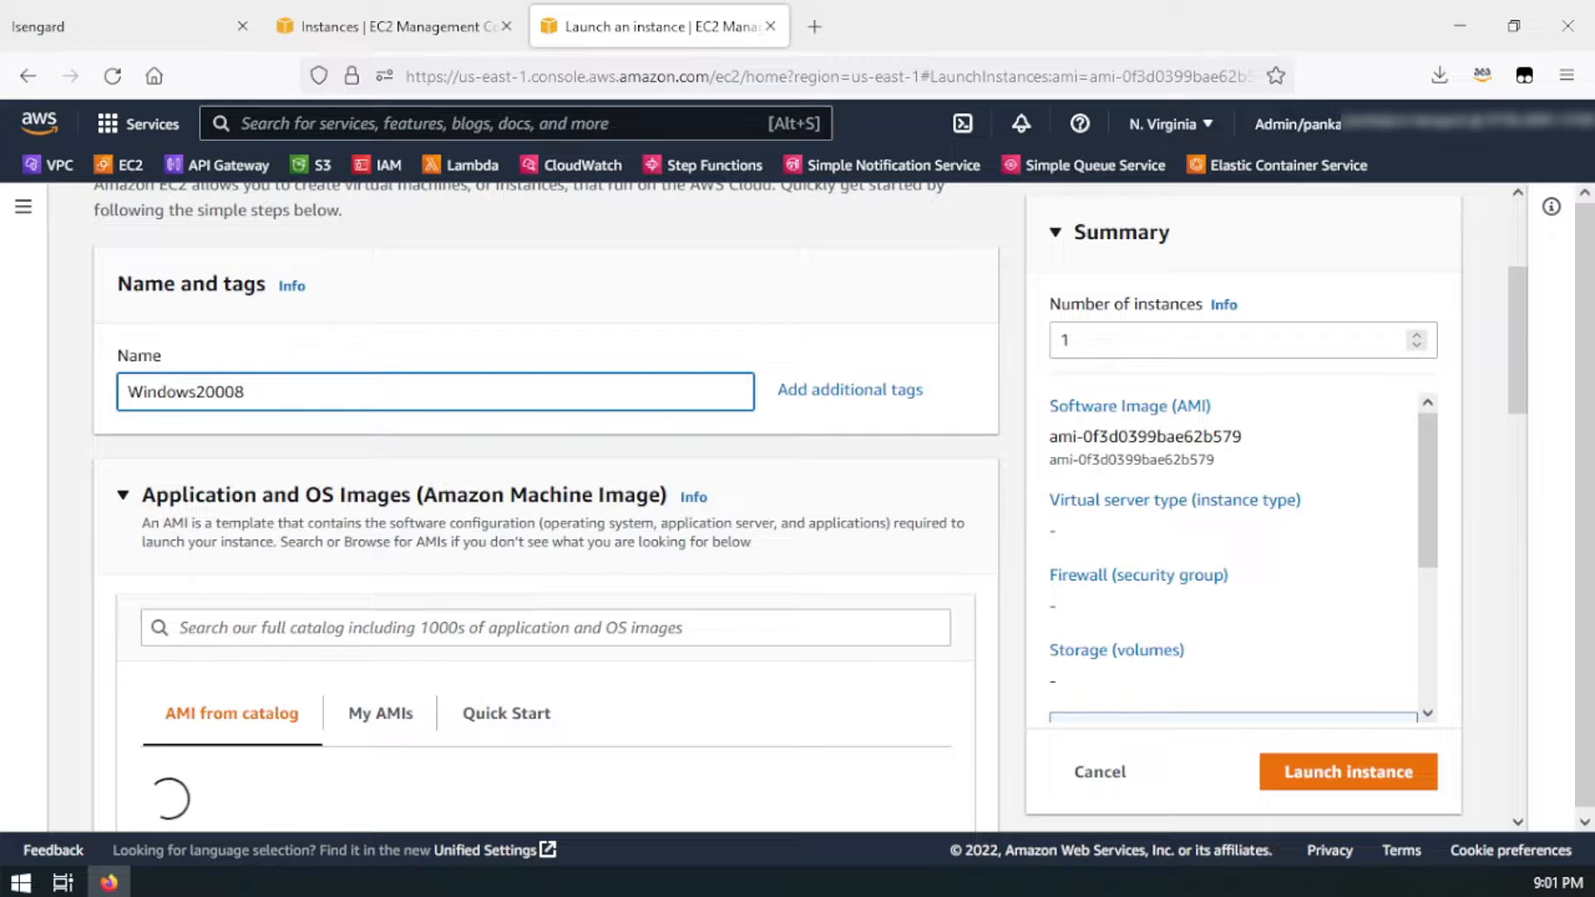
pyautogui.write('V2')
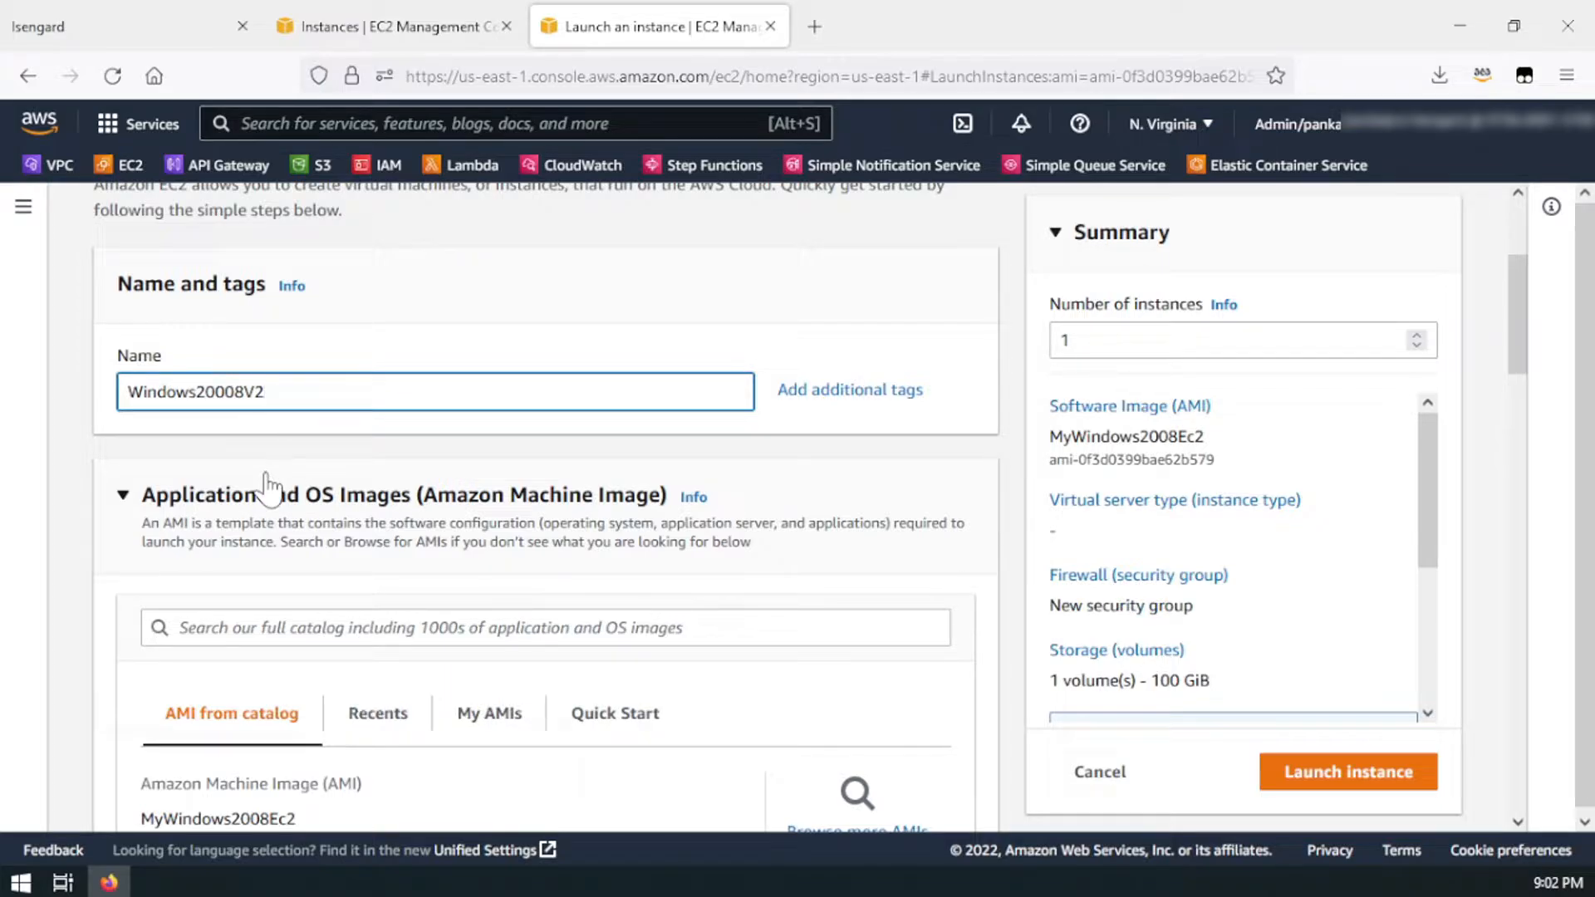
# Step: Choose t2.micro as the instance type for the new instance
pyautogui.scroll(-3, 384, 591)
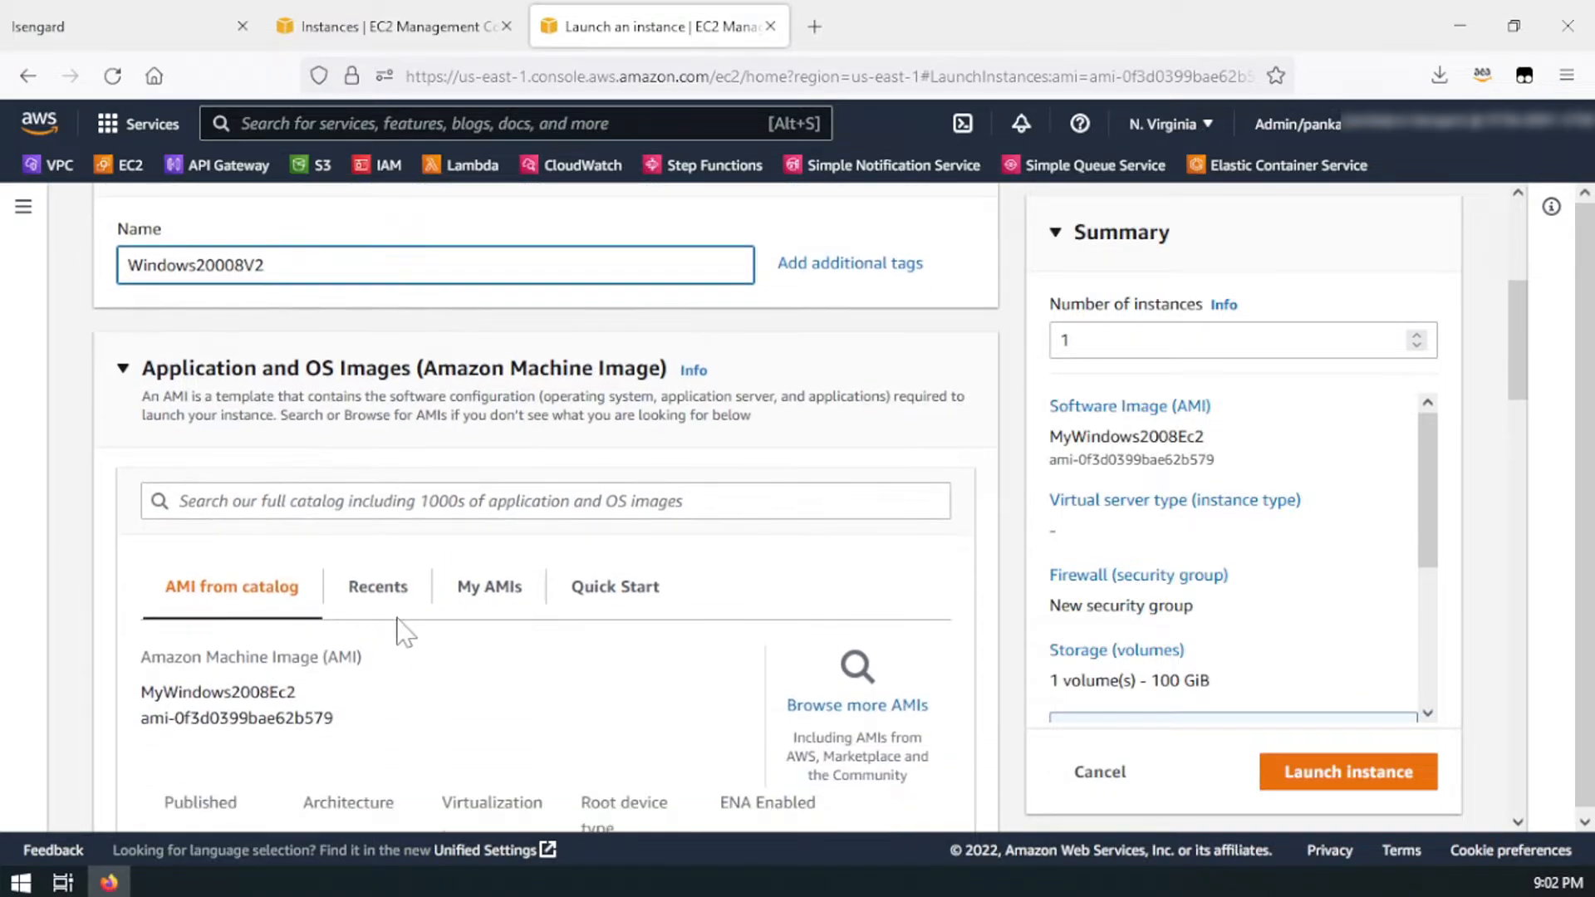
pyautogui.scroll(-3, 357, 652)
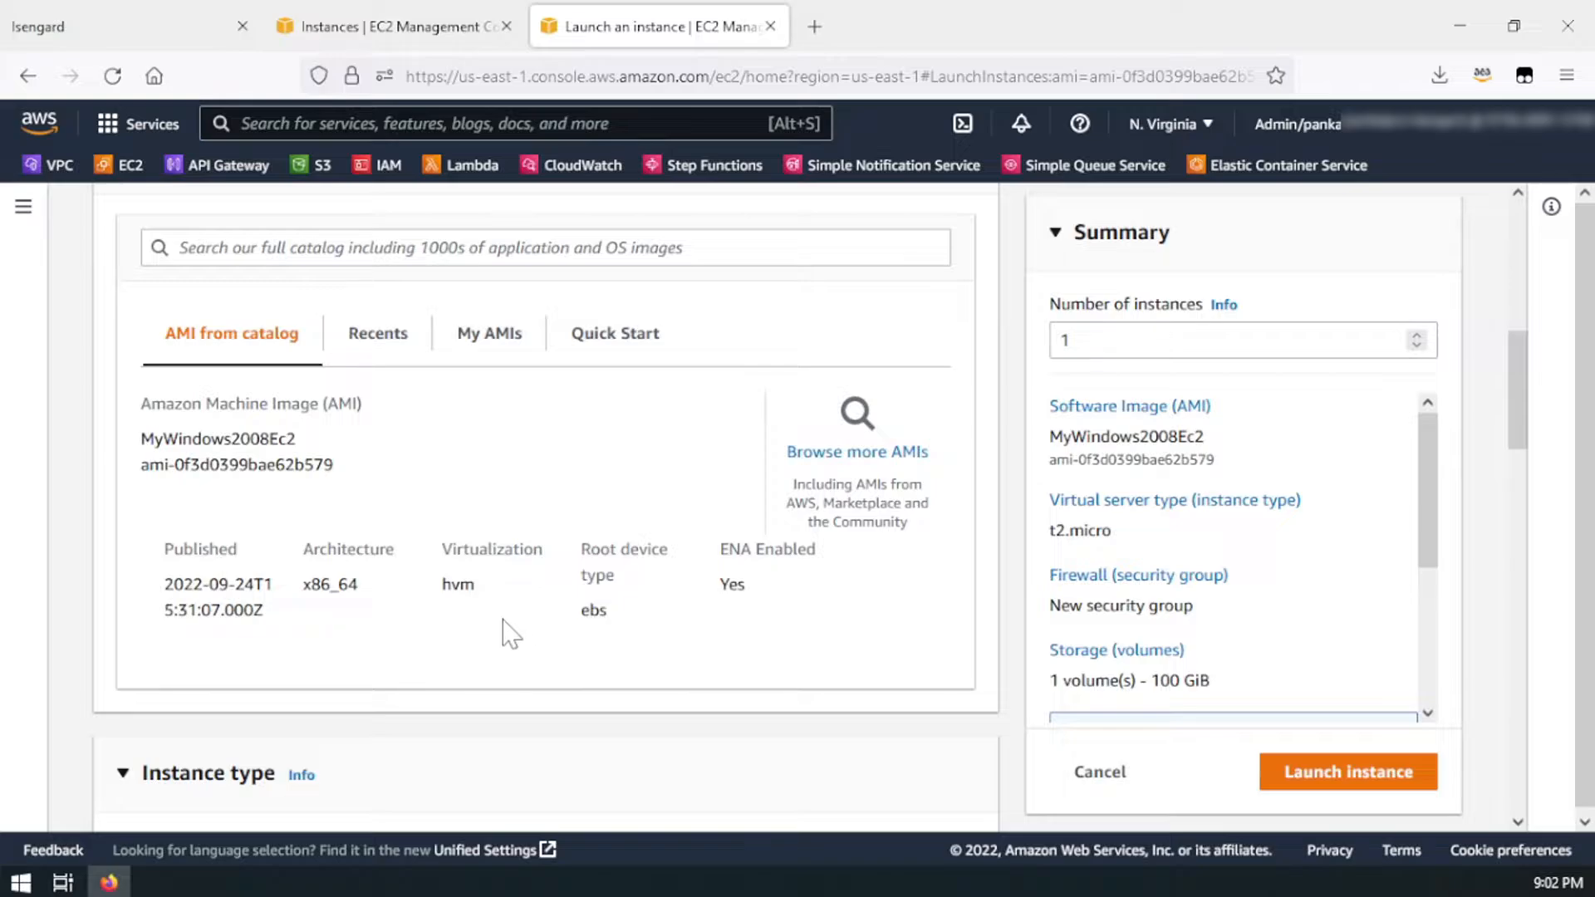
pyautogui.scroll(3, 505, 634)
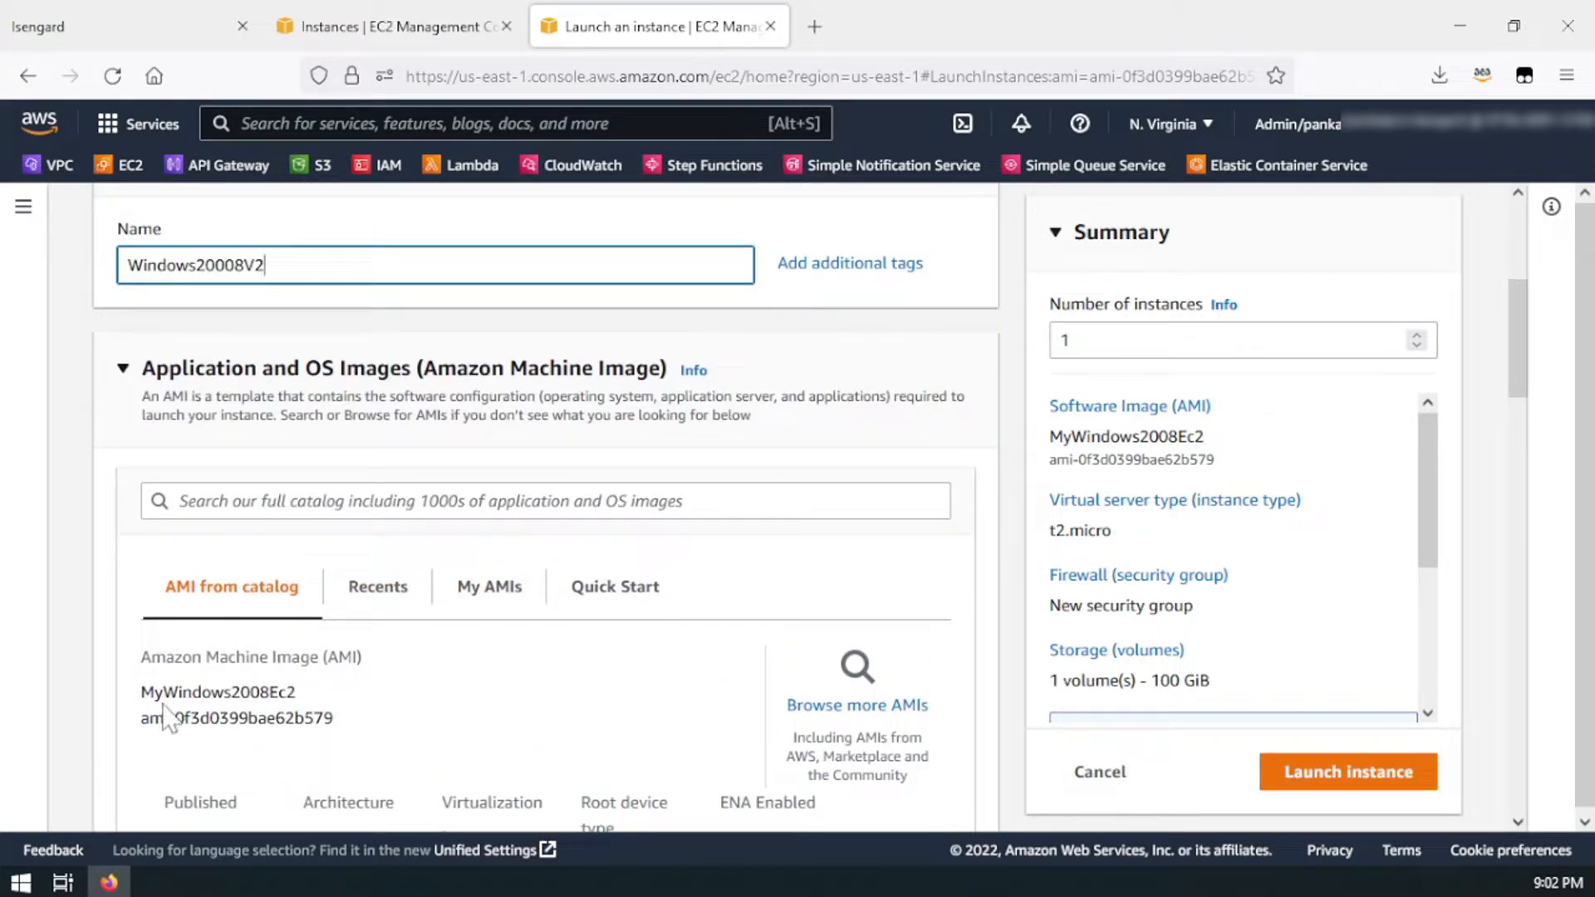
pyautogui.scroll(-7, 307, 722)
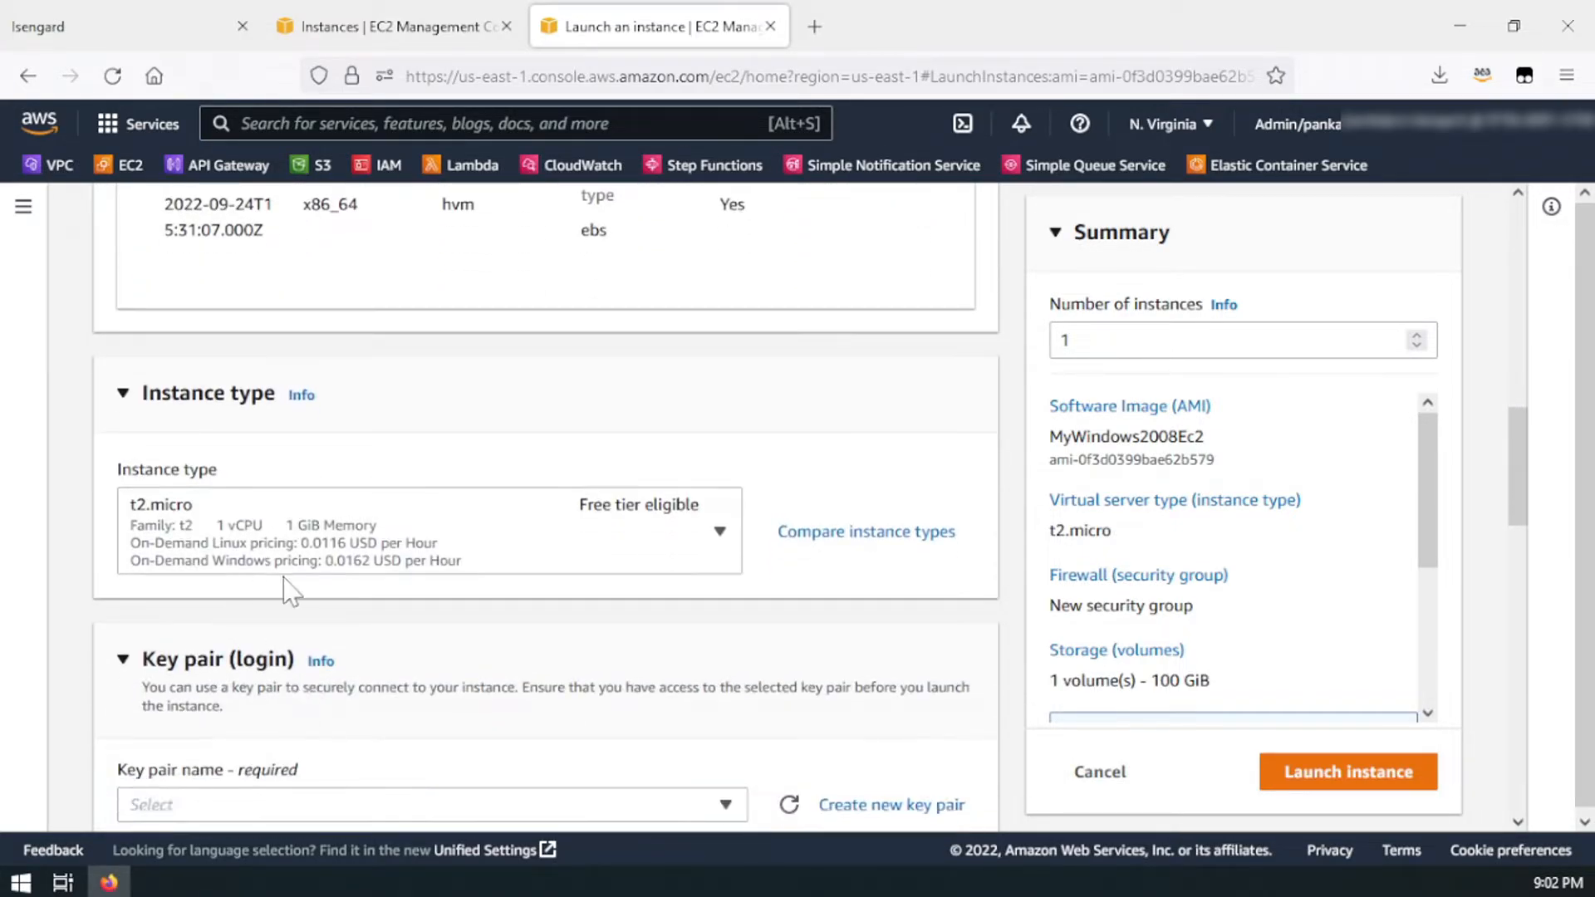
pyautogui.click(727, 533)
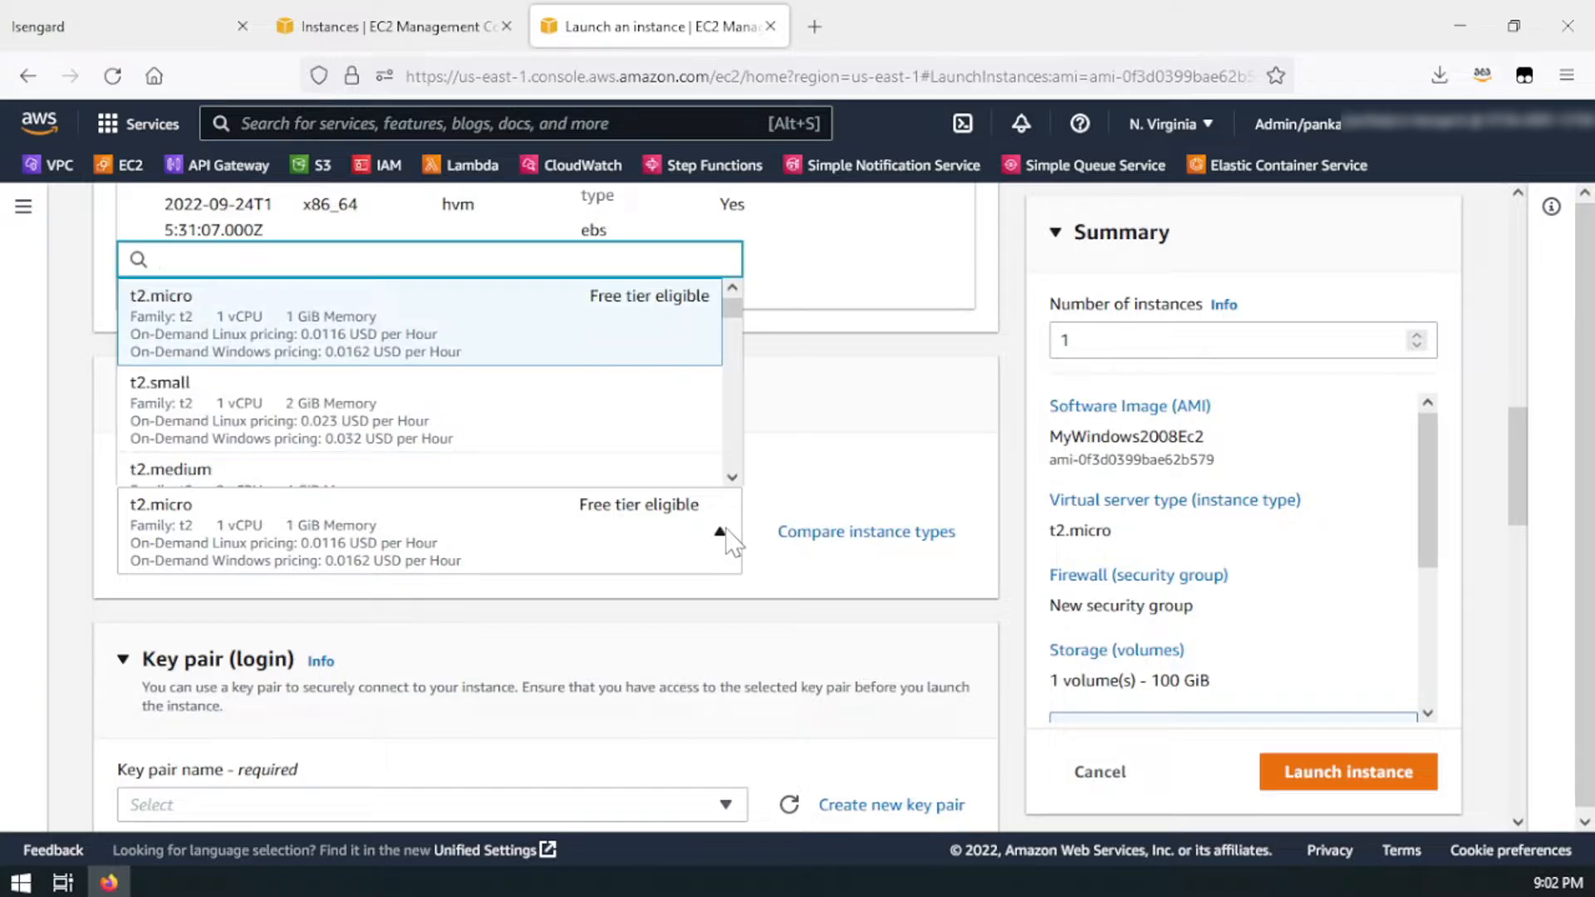
pyautogui.click(397, 336)
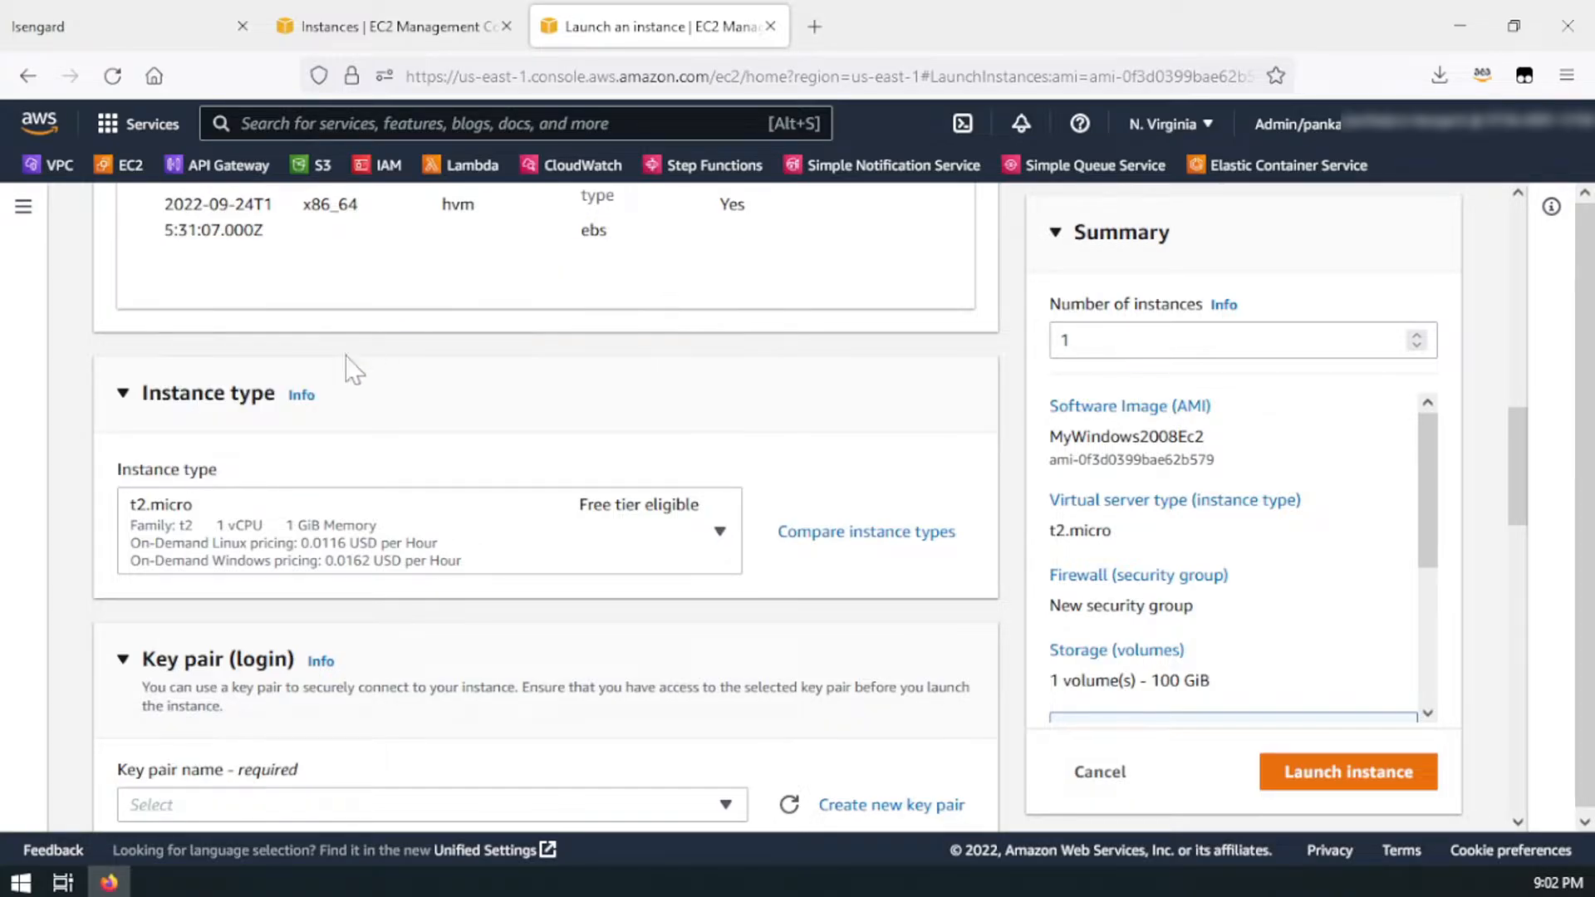
# Step: Create a key pair named Win2008Key in .pem format for the instance and save the private key file
pyautogui.scroll(-3, 208, 507)
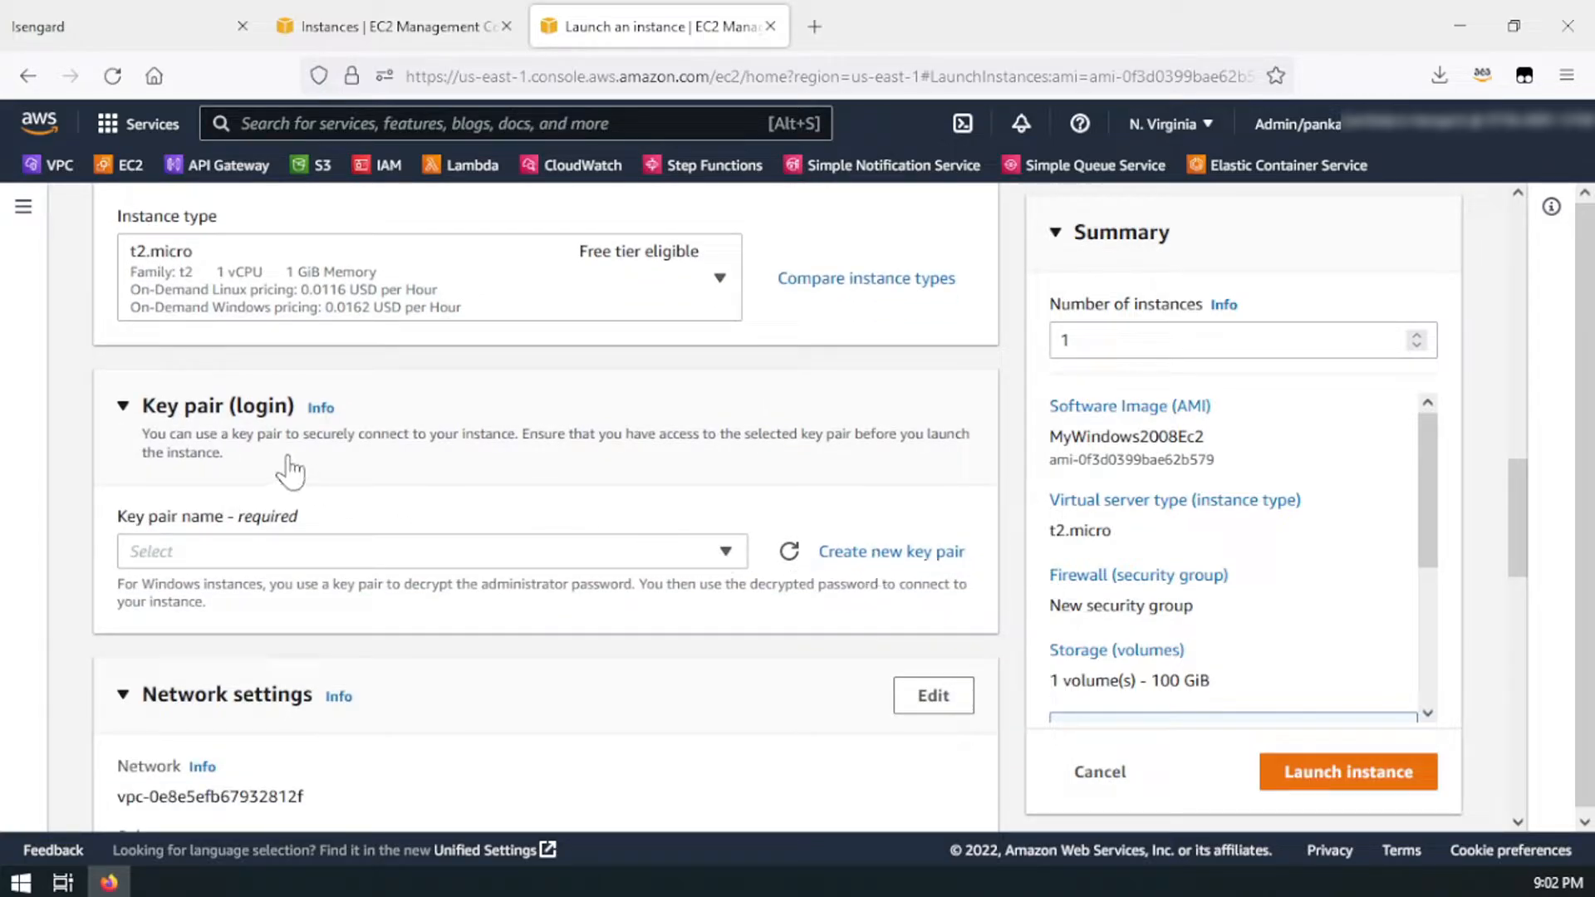
pyautogui.click(888, 555)
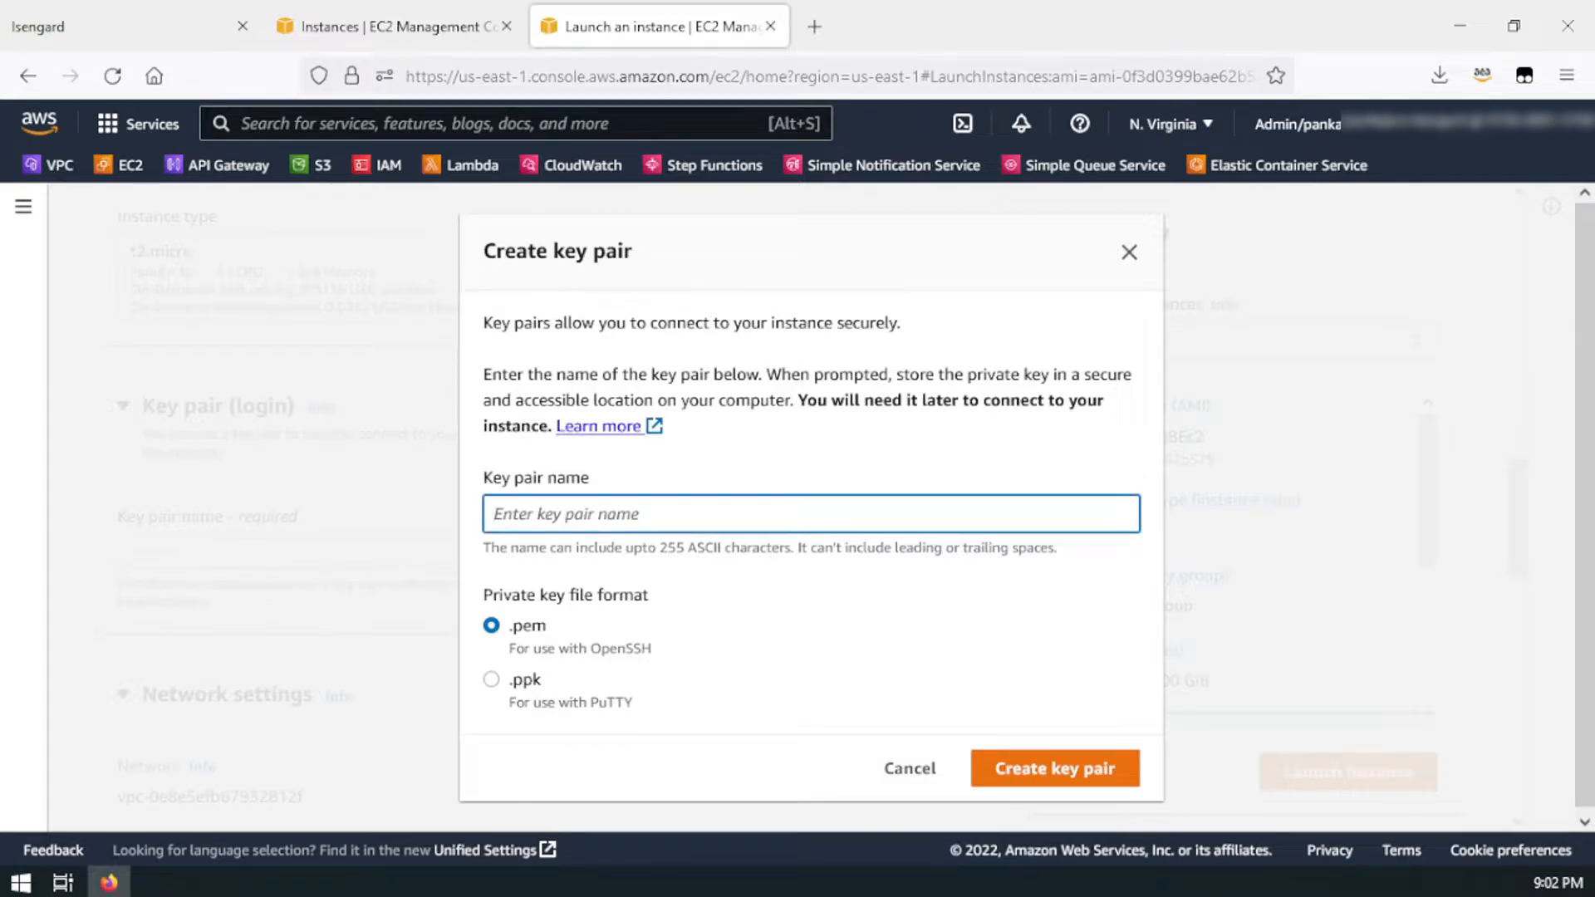
pyautogui.write('Win2008Key')
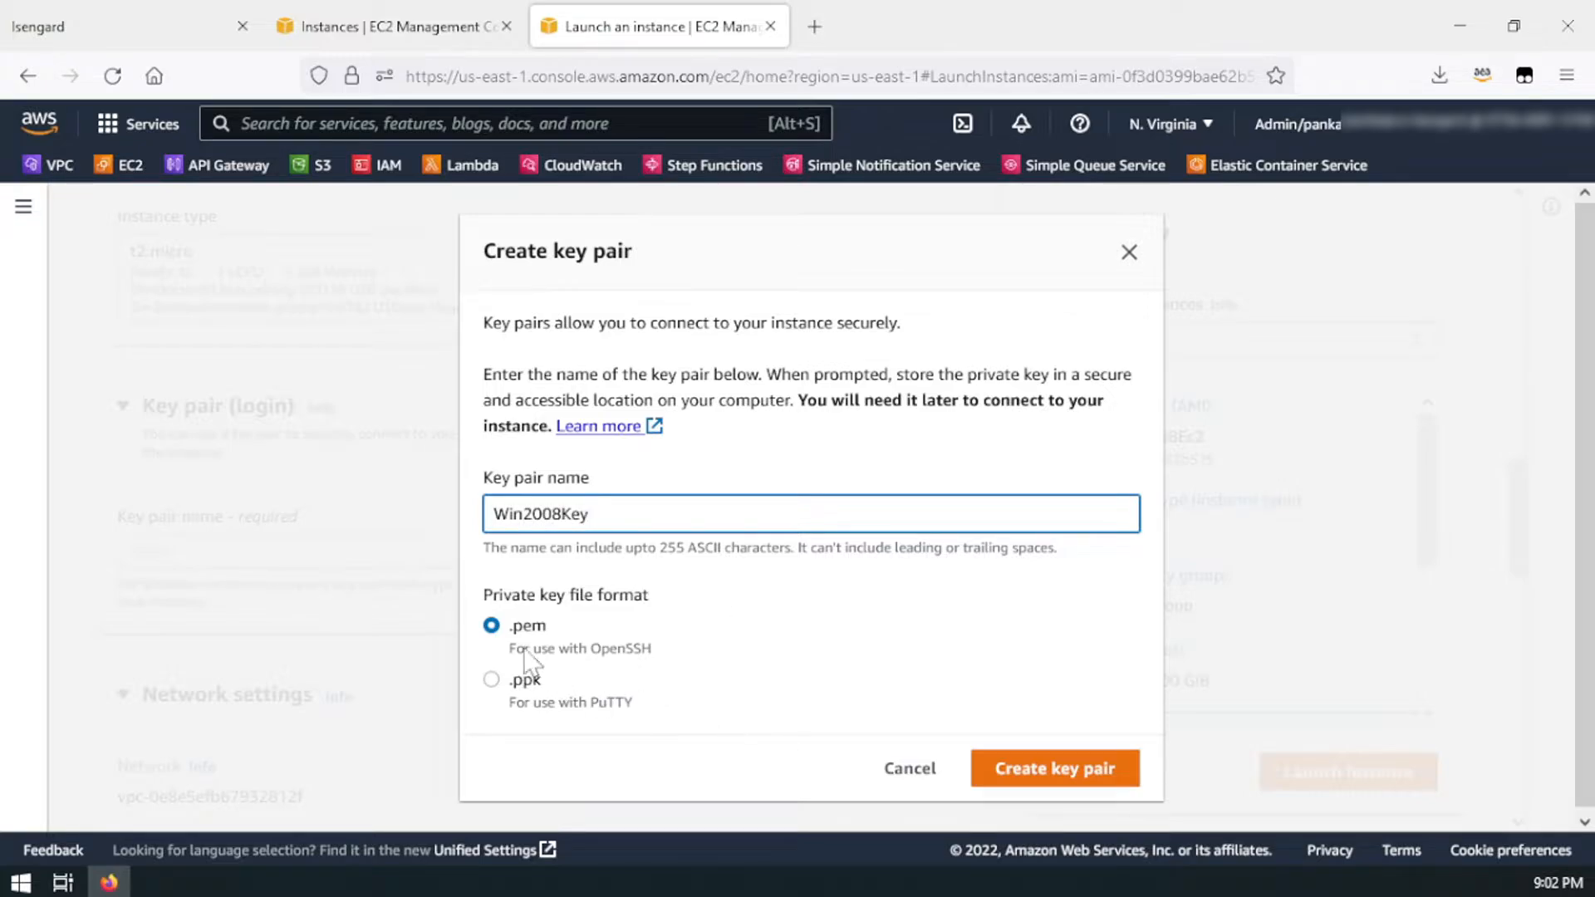
pyautogui.click(1059, 778)
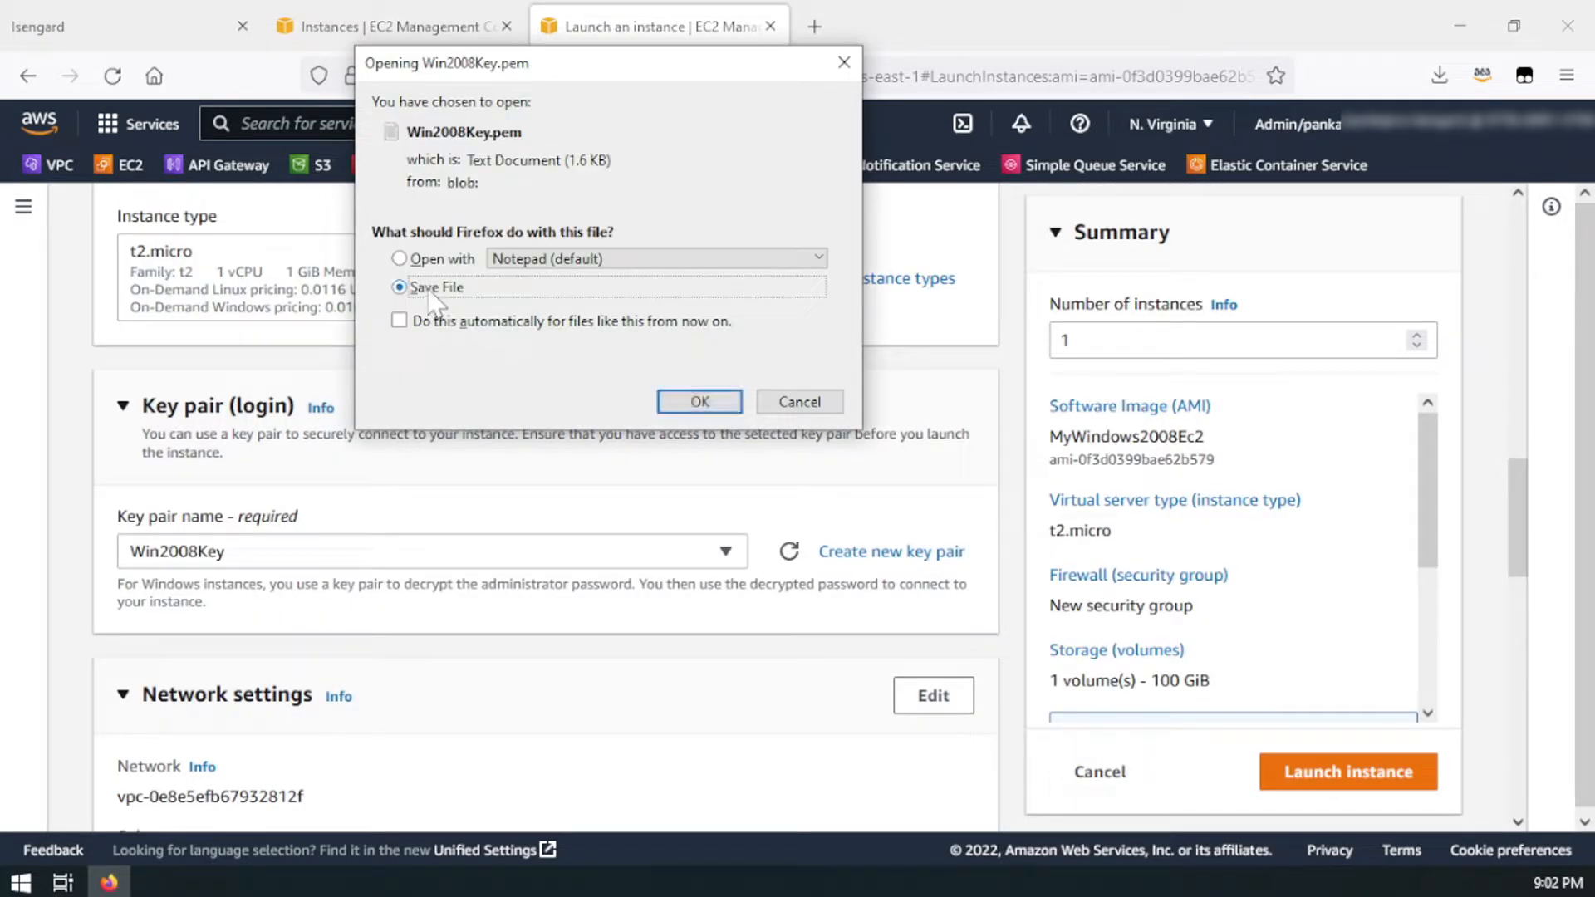
pyautogui.click(710, 401)
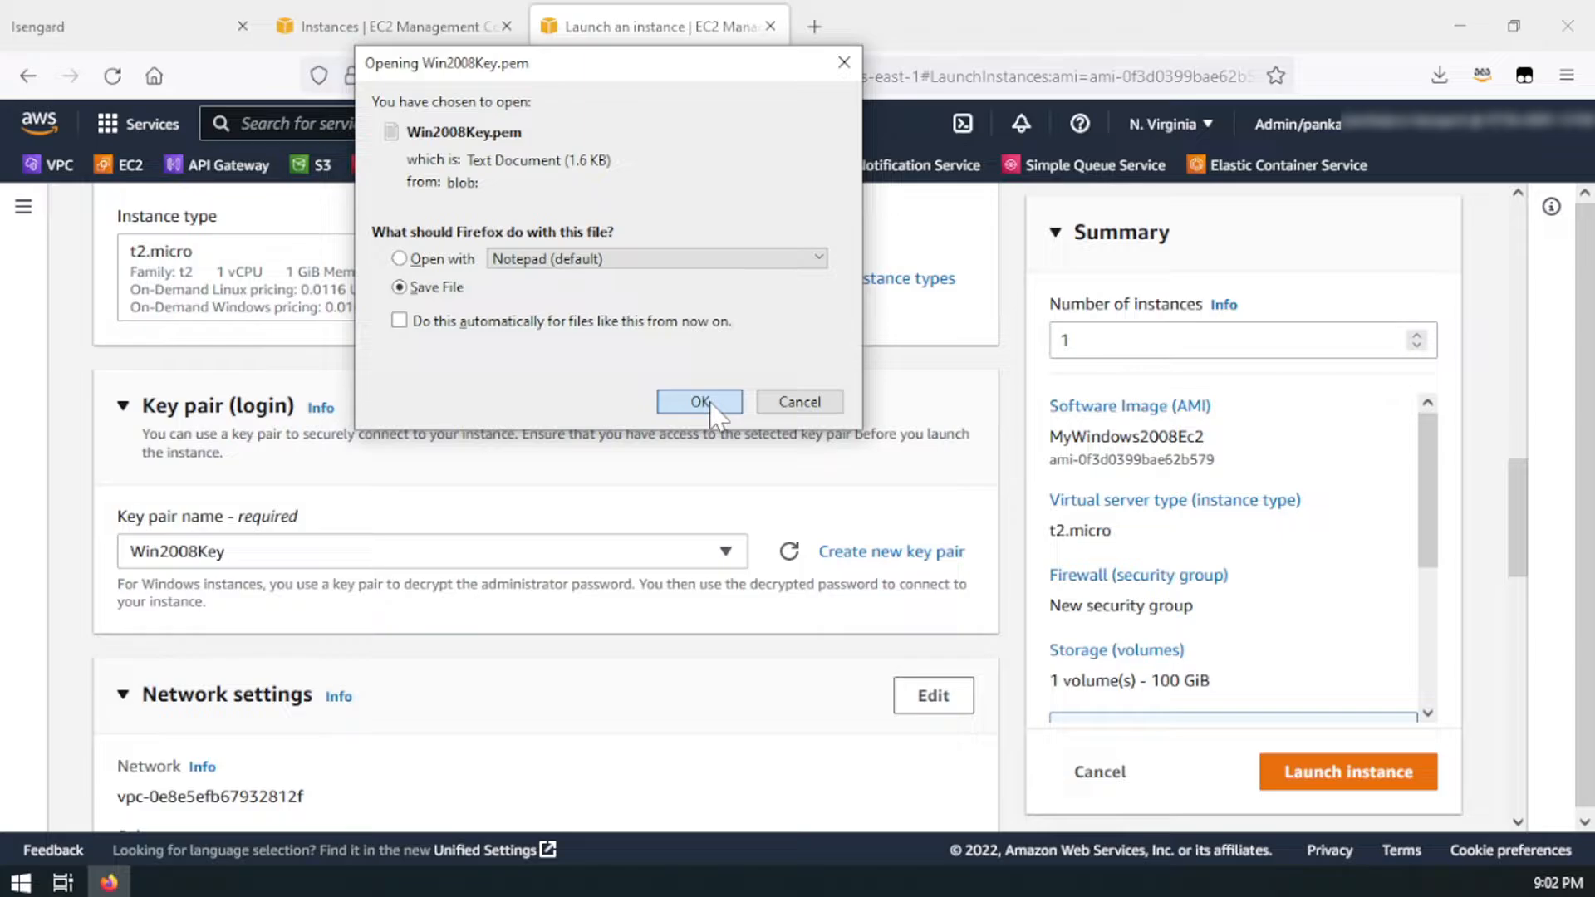
pyautogui.click(700, 402)
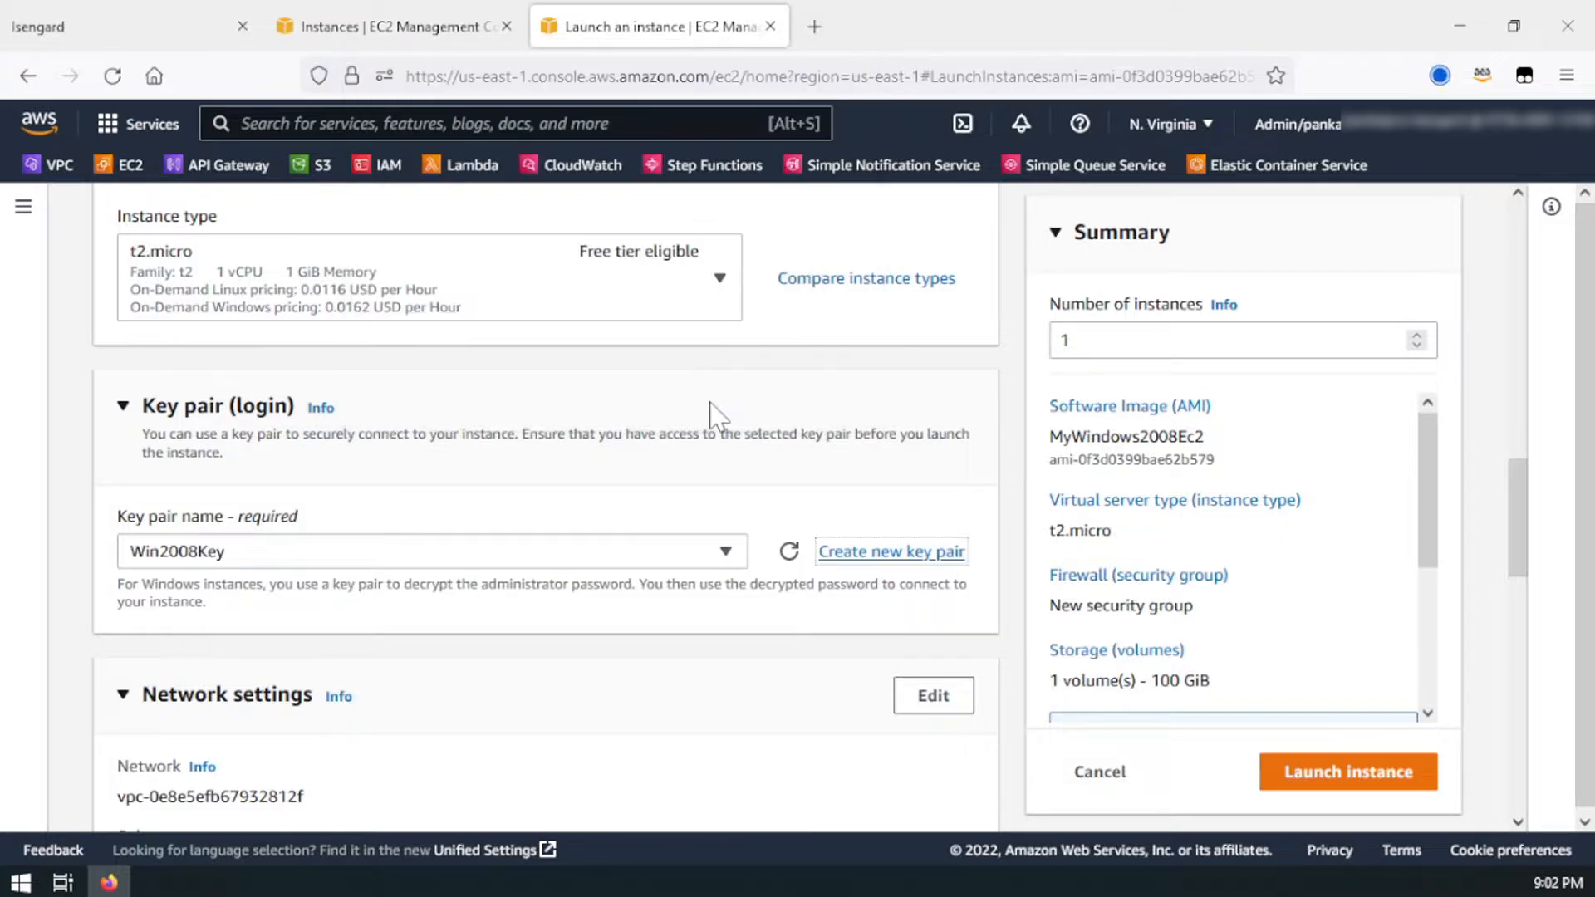
# Step: Use an existing security group for the instance's firewall and select launch-wizard-1
pyautogui.scroll(-3, 409, 623)
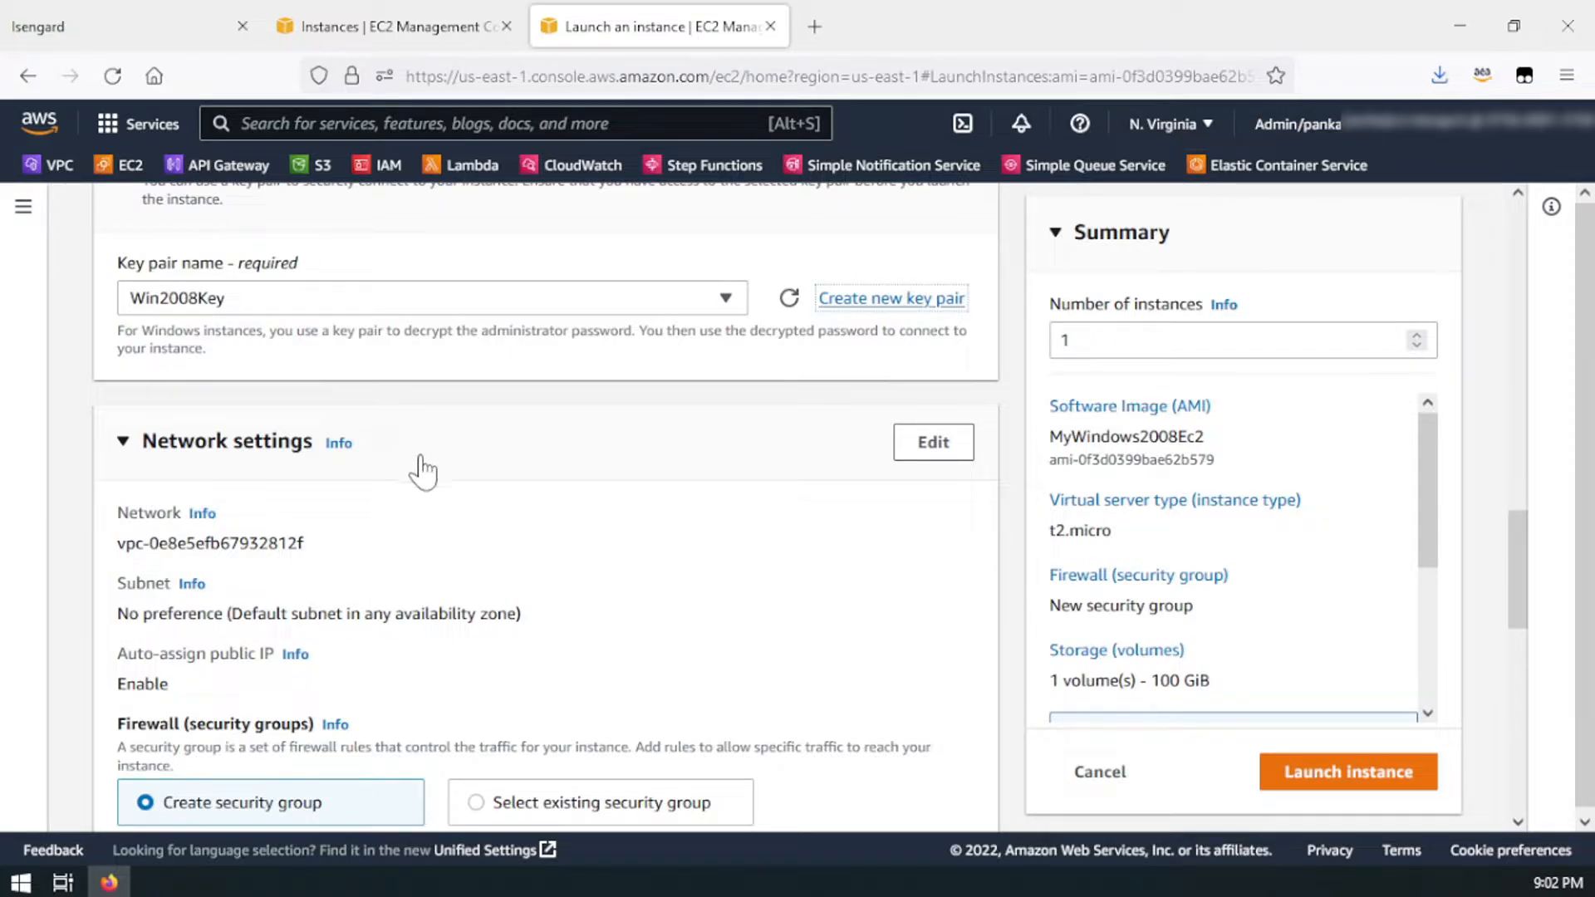
pyautogui.scroll(-1, 441, 456)
pyautogui.scroll(-1, 440, 455)
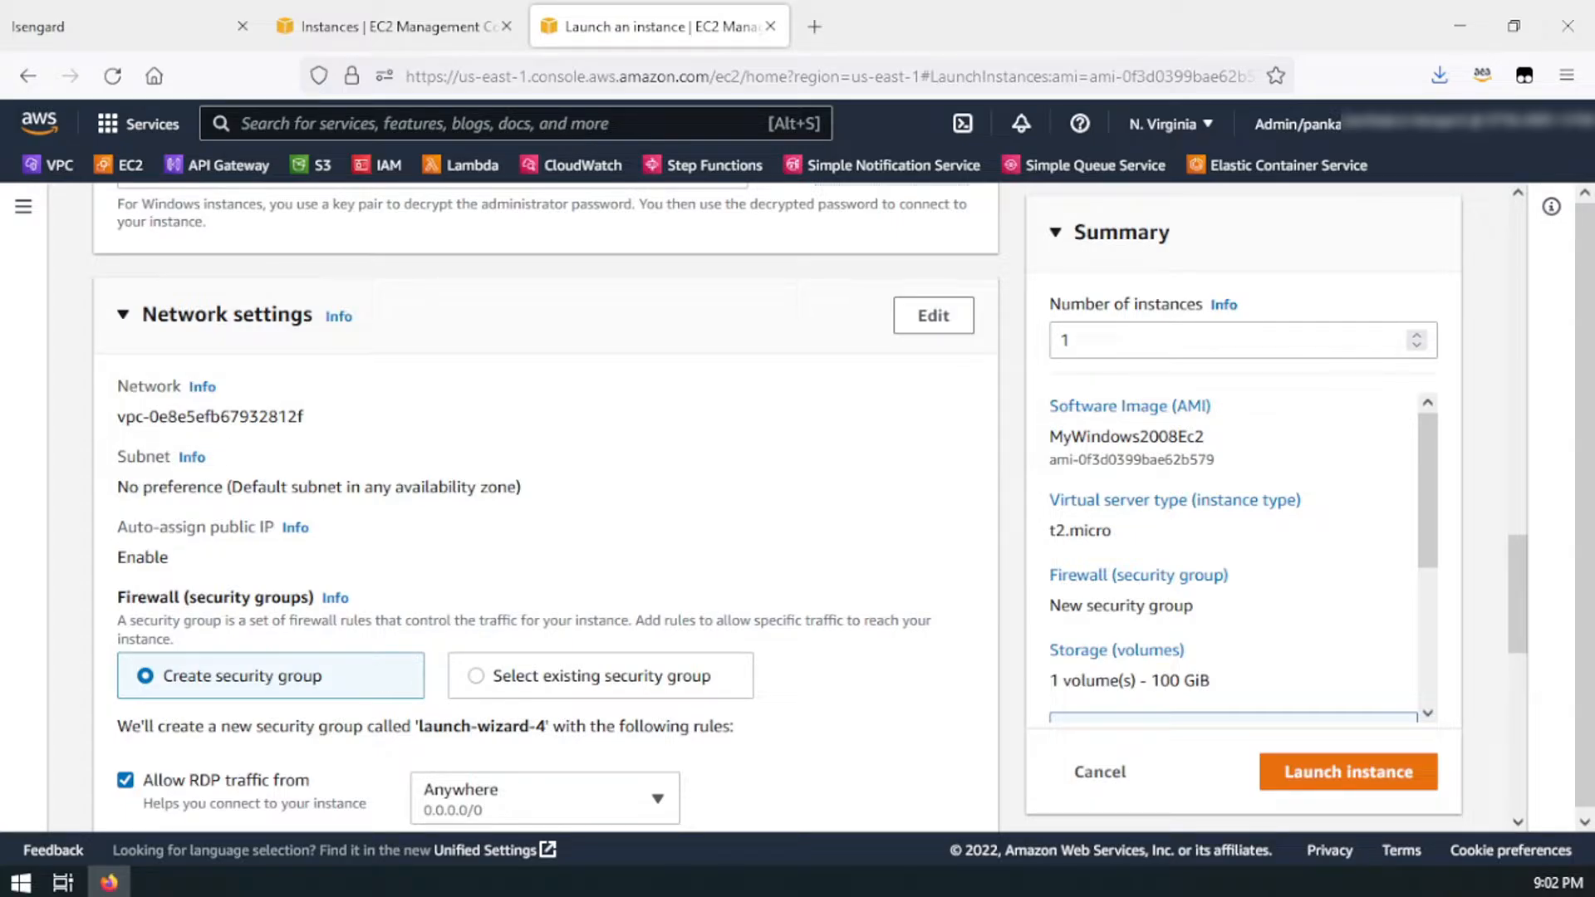
pyautogui.scroll(-4, 260, 596)
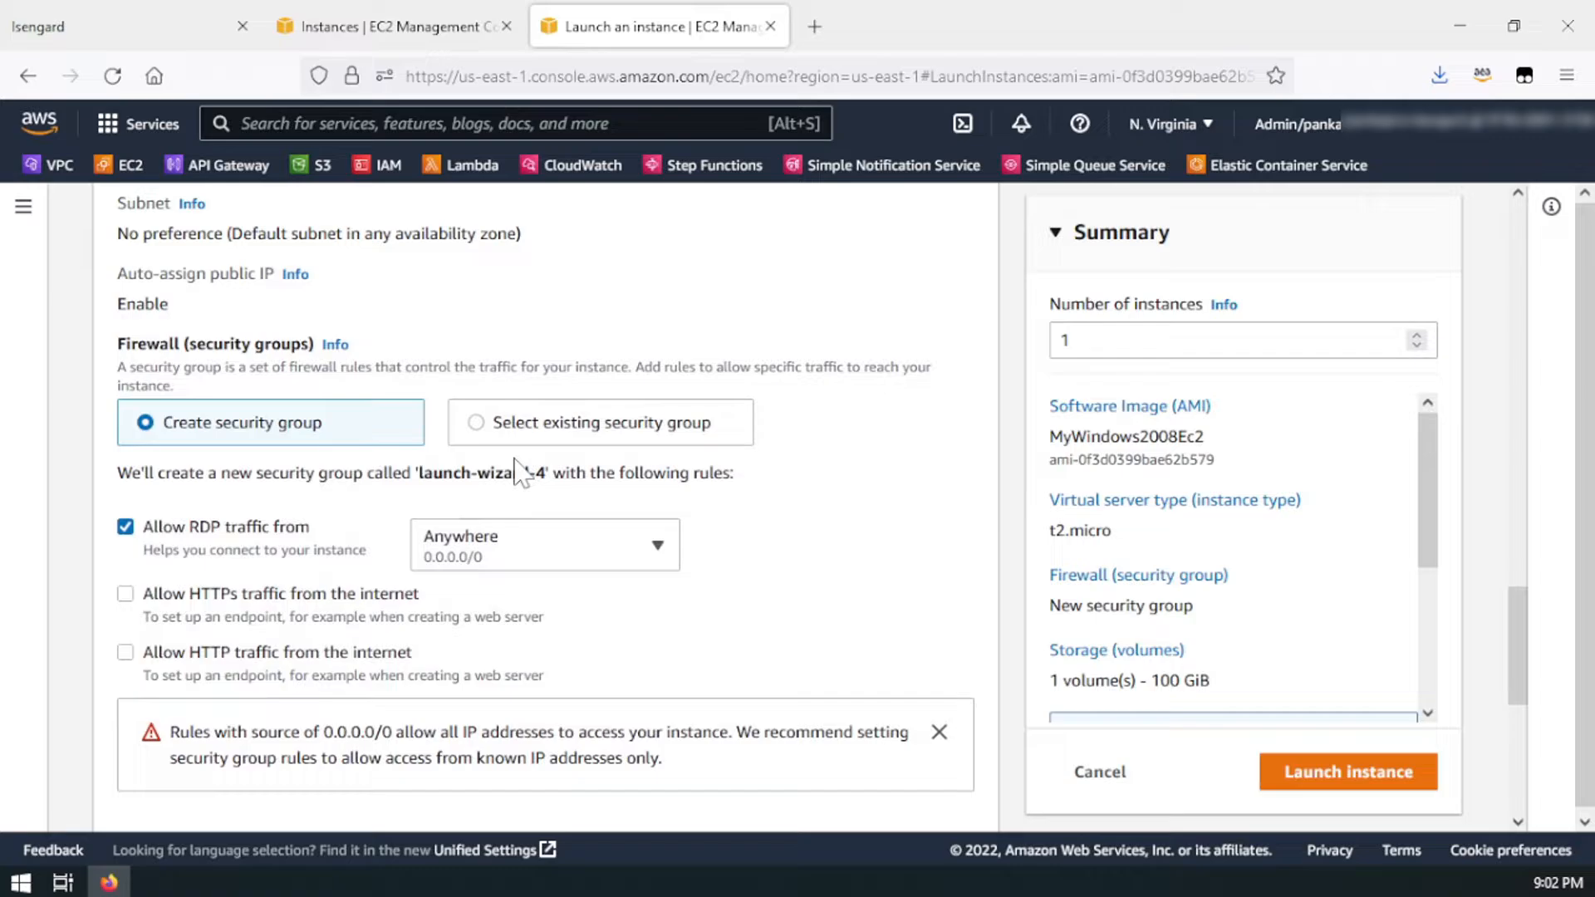
pyautogui.click(484, 425)
pyautogui.click(436, 519)
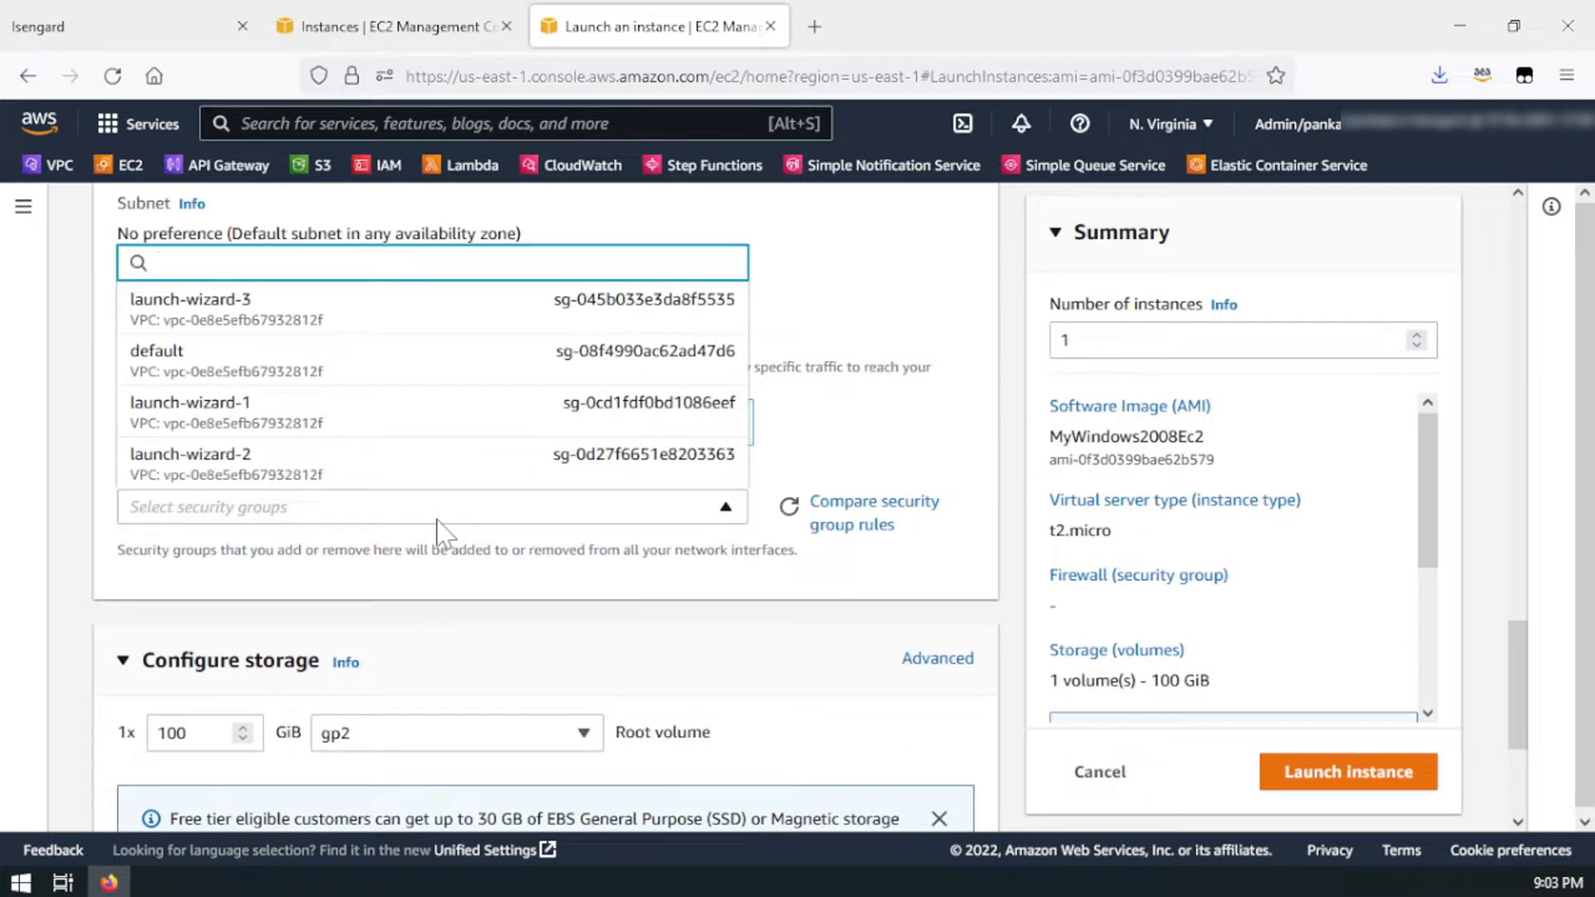
pyautogui.click(222, 426)
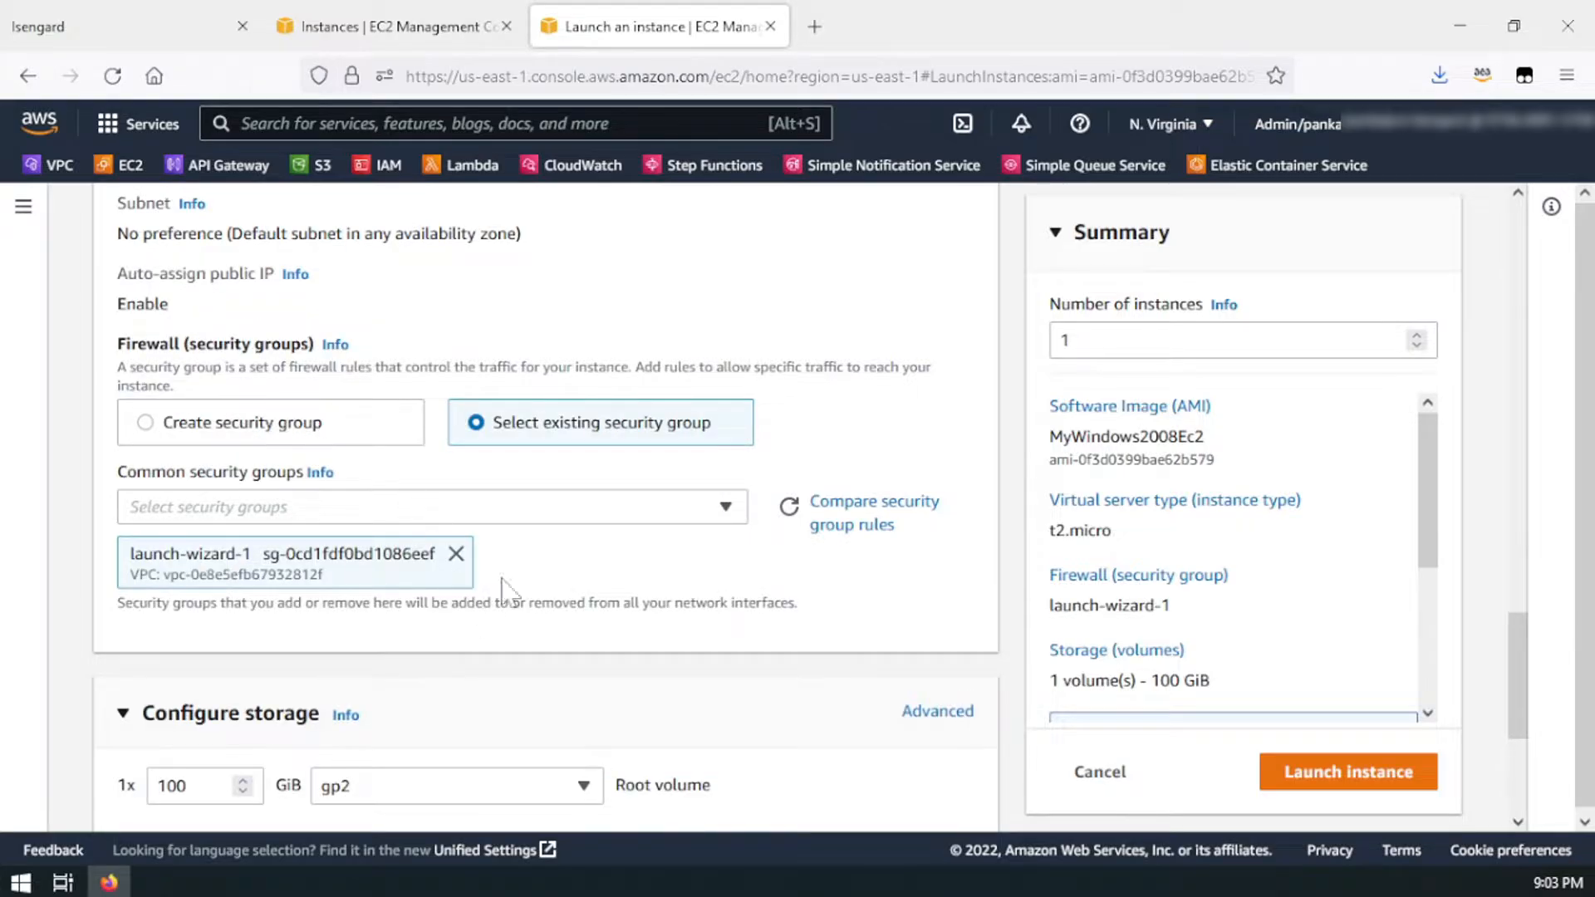
# Step: Launch the instance with the default storage settings and open the new instance's entry in the instances list
pyautogui.scroll(-2, 503, 589)
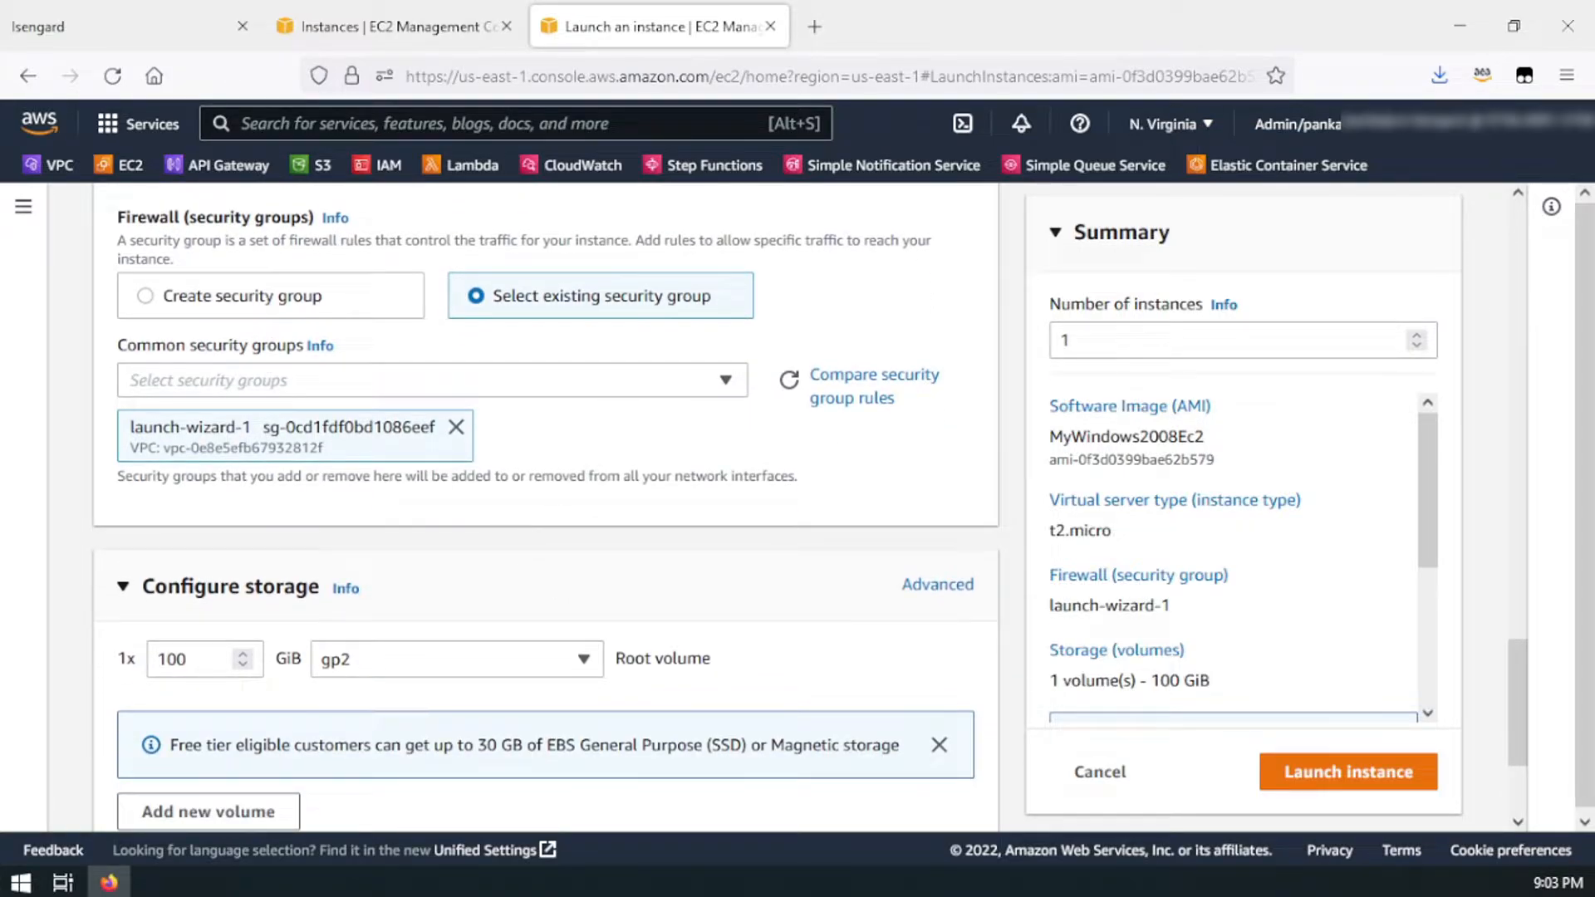
pyautogui.scroll(-2, 523, 516)
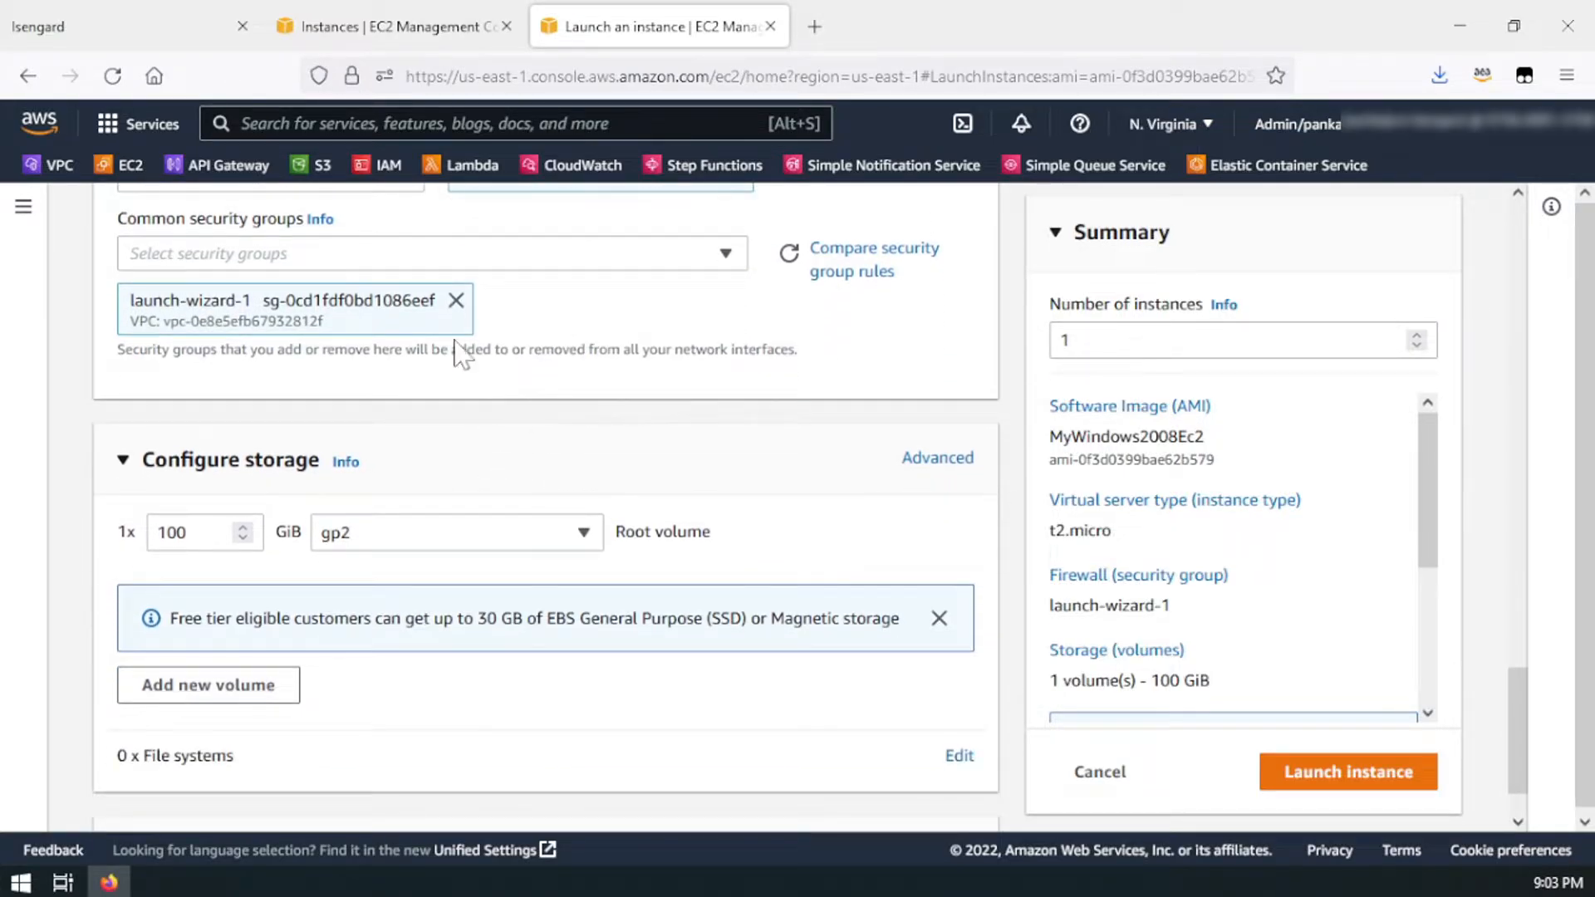
pyautogui.scroll(-2, 479, 490)
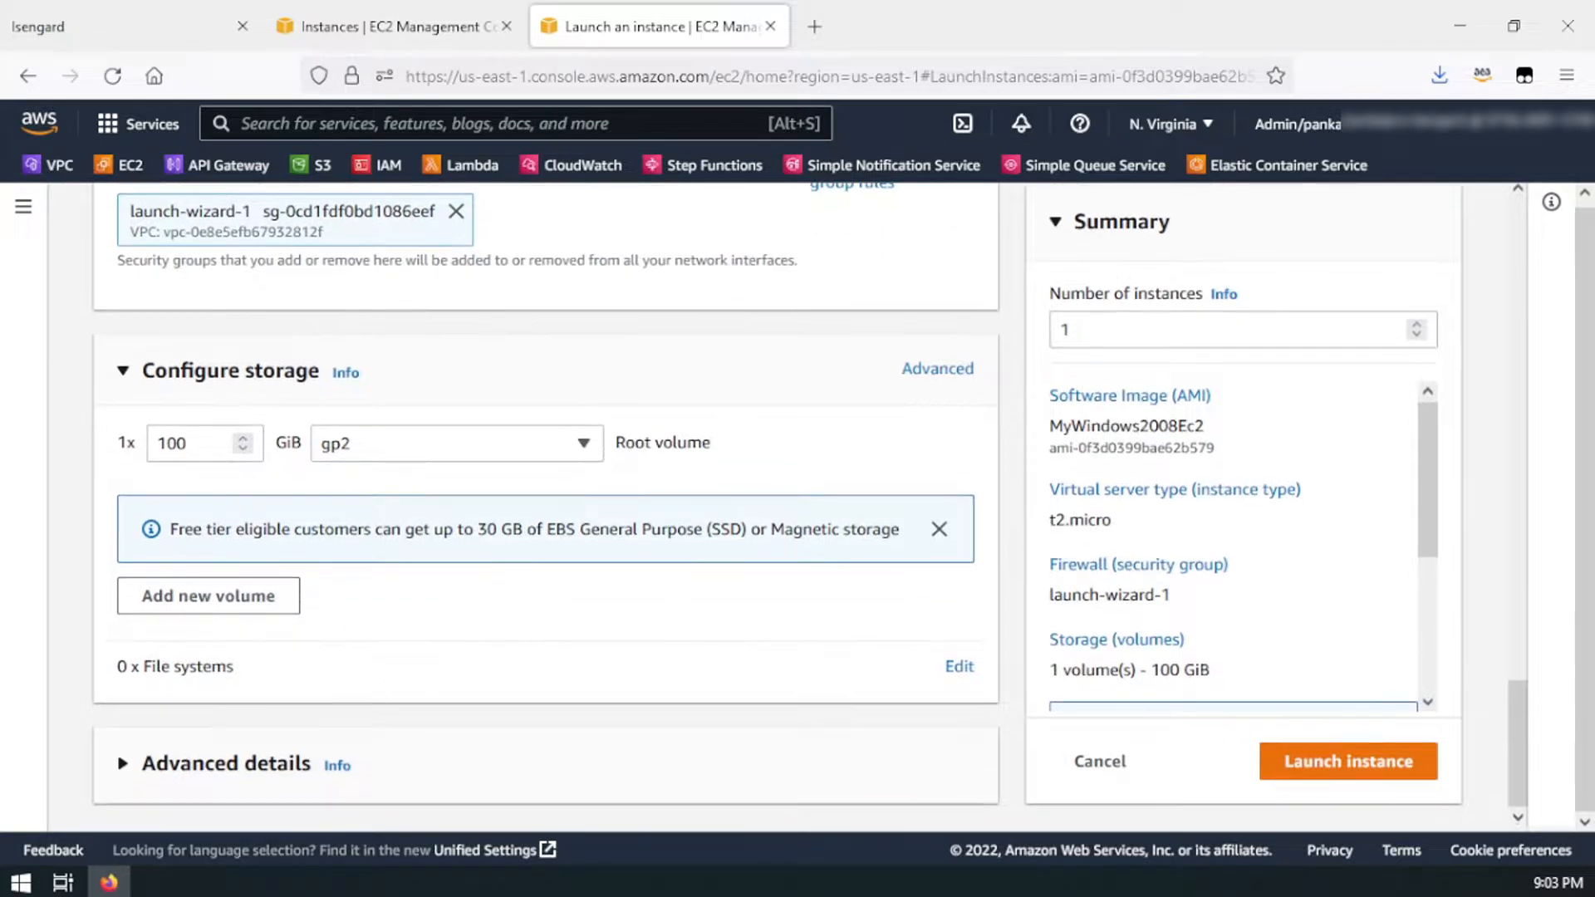
pyautogui.click(1359, 773)
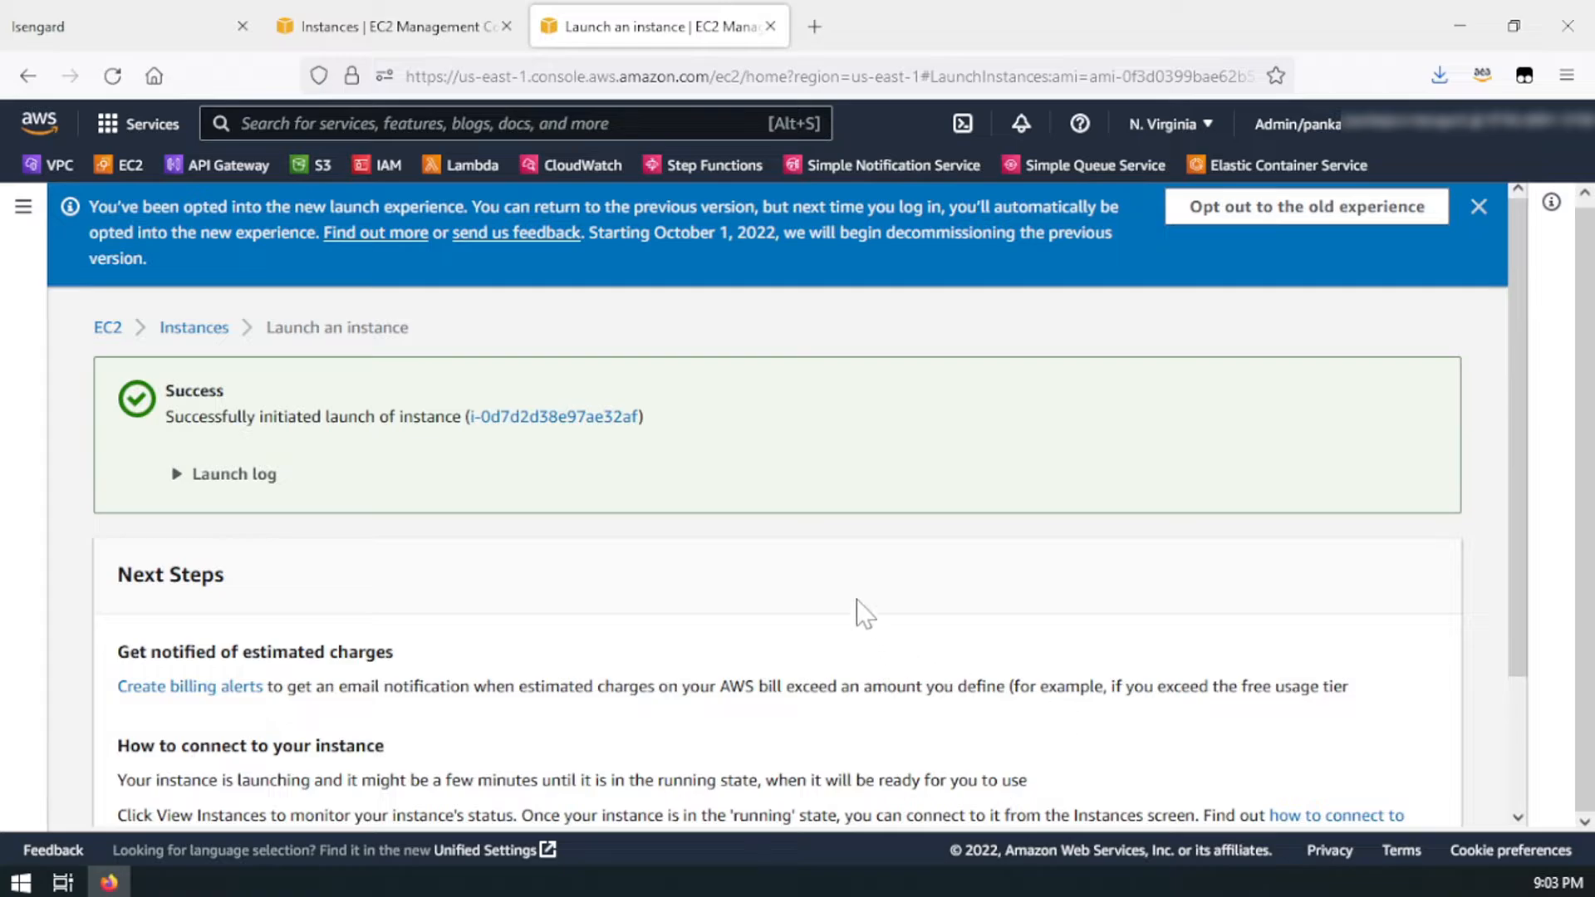
pyautogui.click(557, 418)
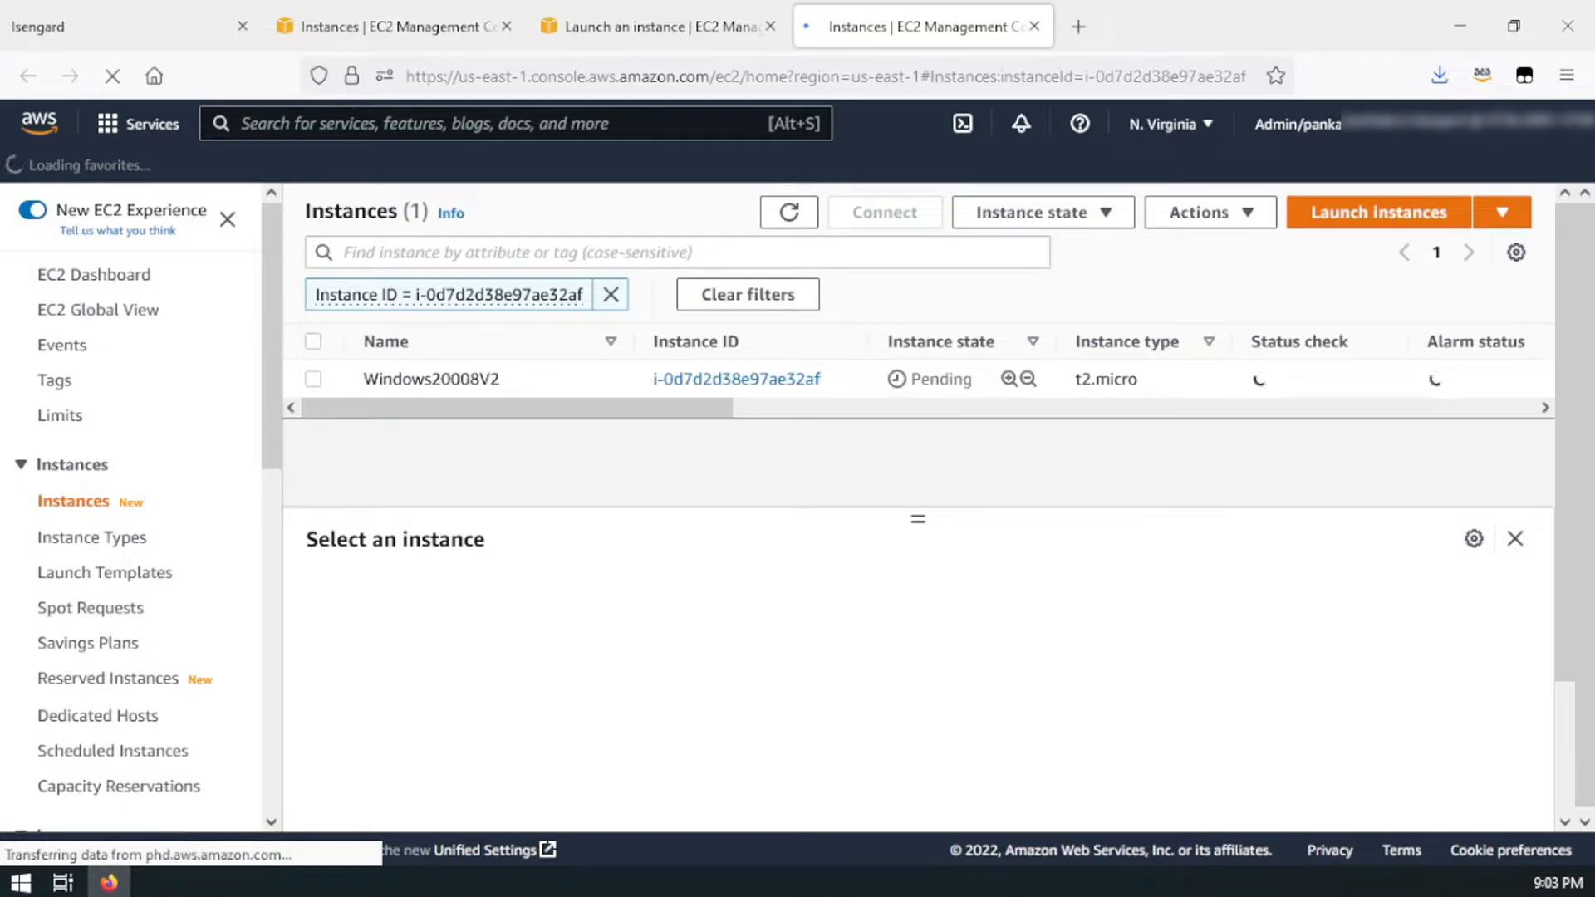
pyautogui.doubleClick(941, 379)
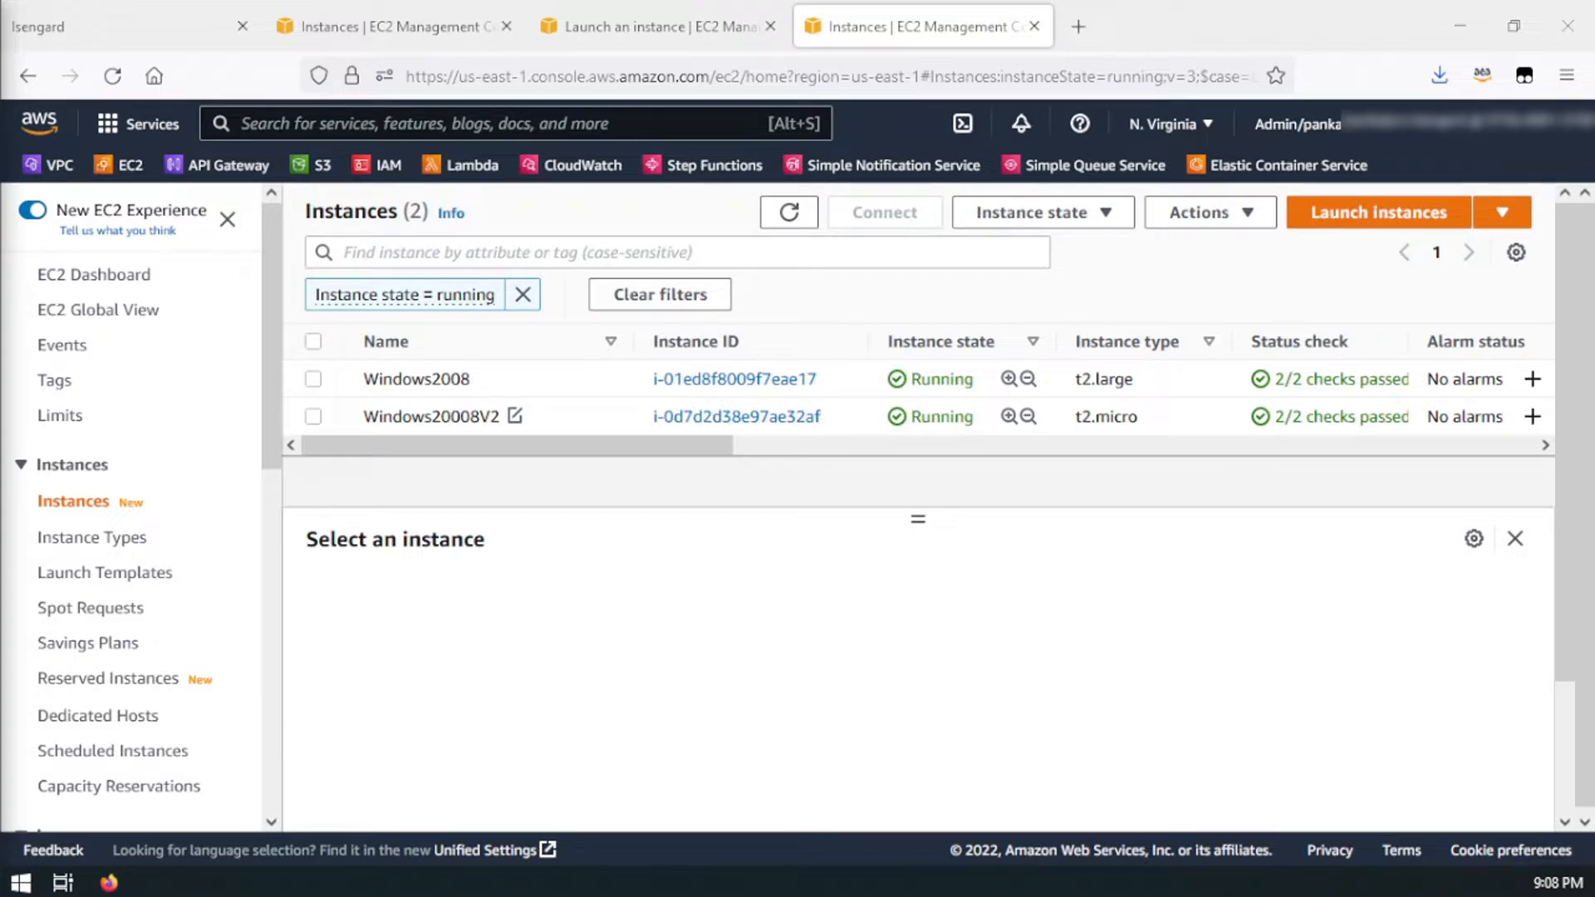
# Step: Rename the Windows20008V2 instance to Windows2008V2
pyautogui.click(515, 415)
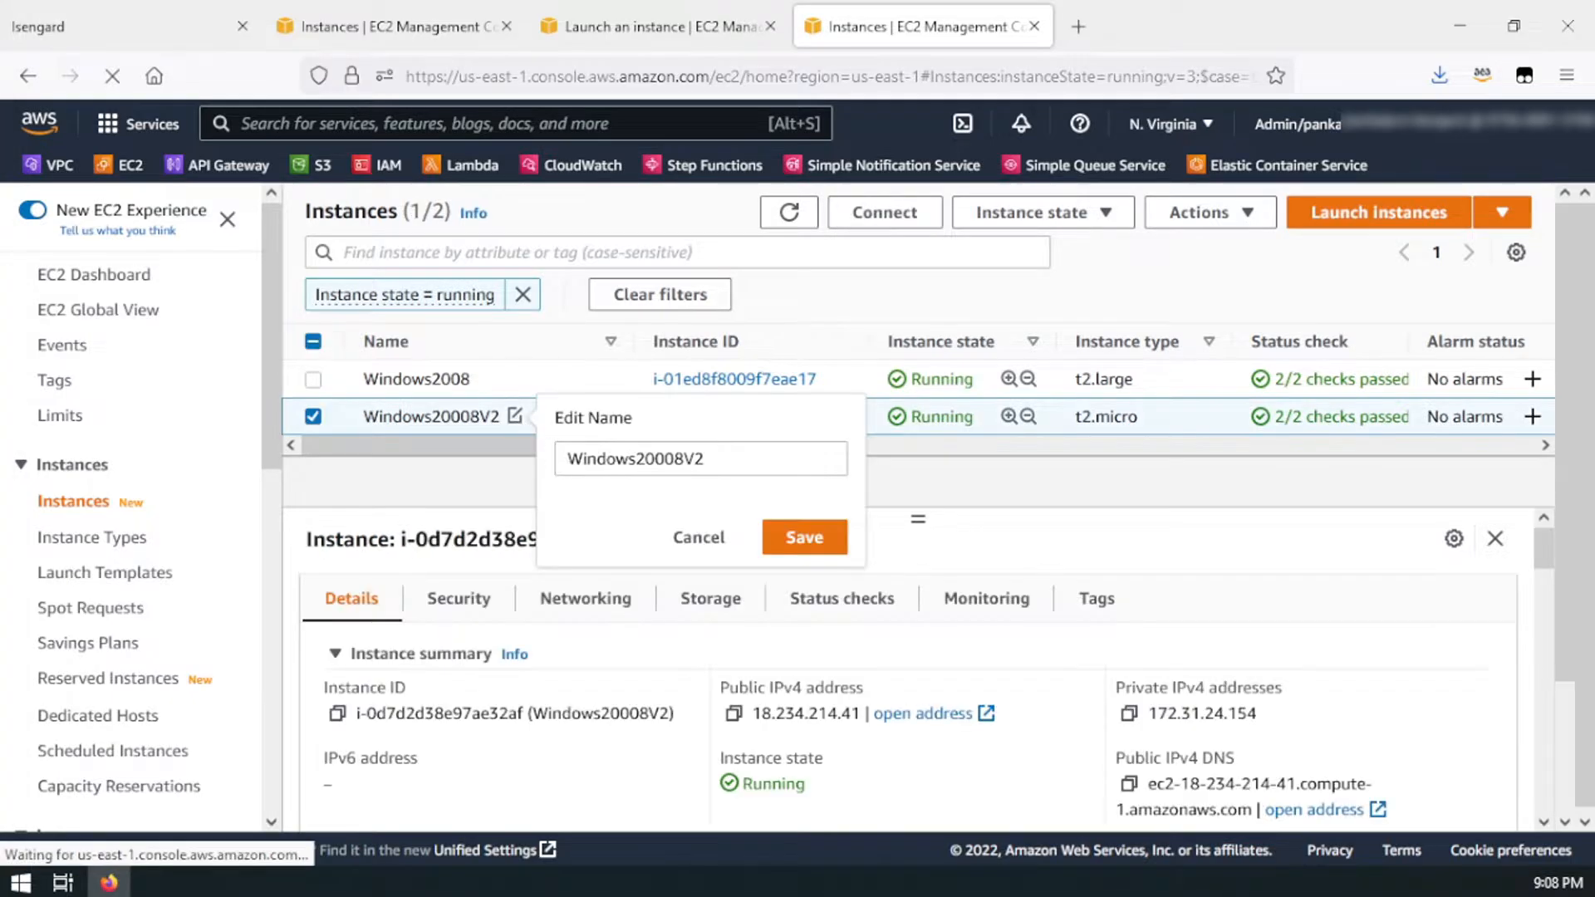
pyautogui.doubleClick(700, 459)
pyautogui.press('Right')
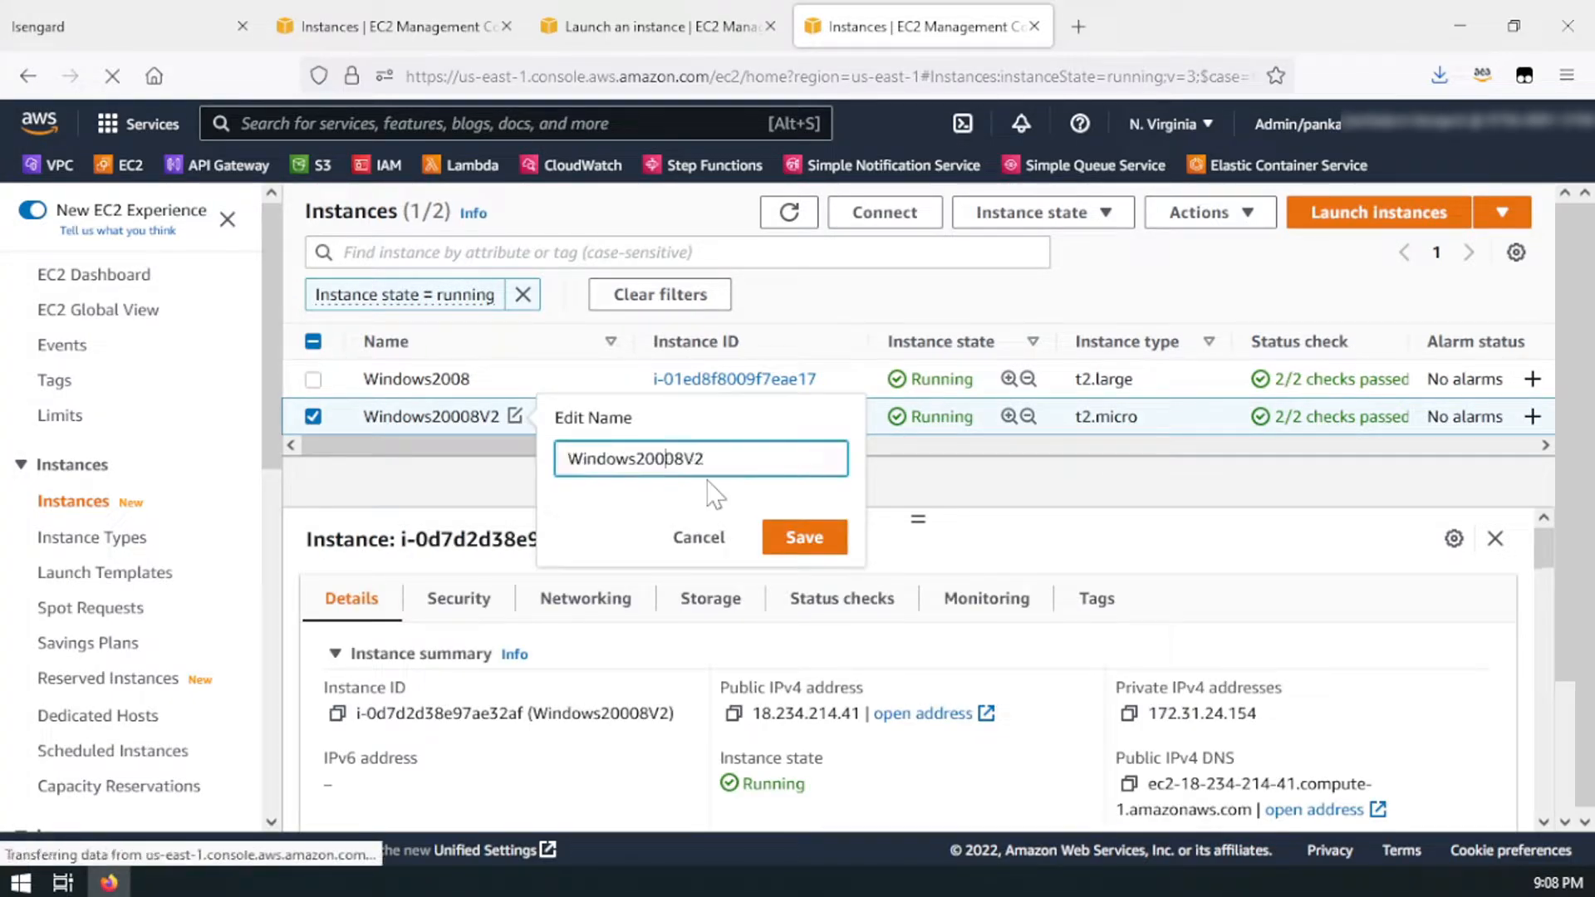
pyautogui.press('BackSpace')
pyautogui.click(805, 538)
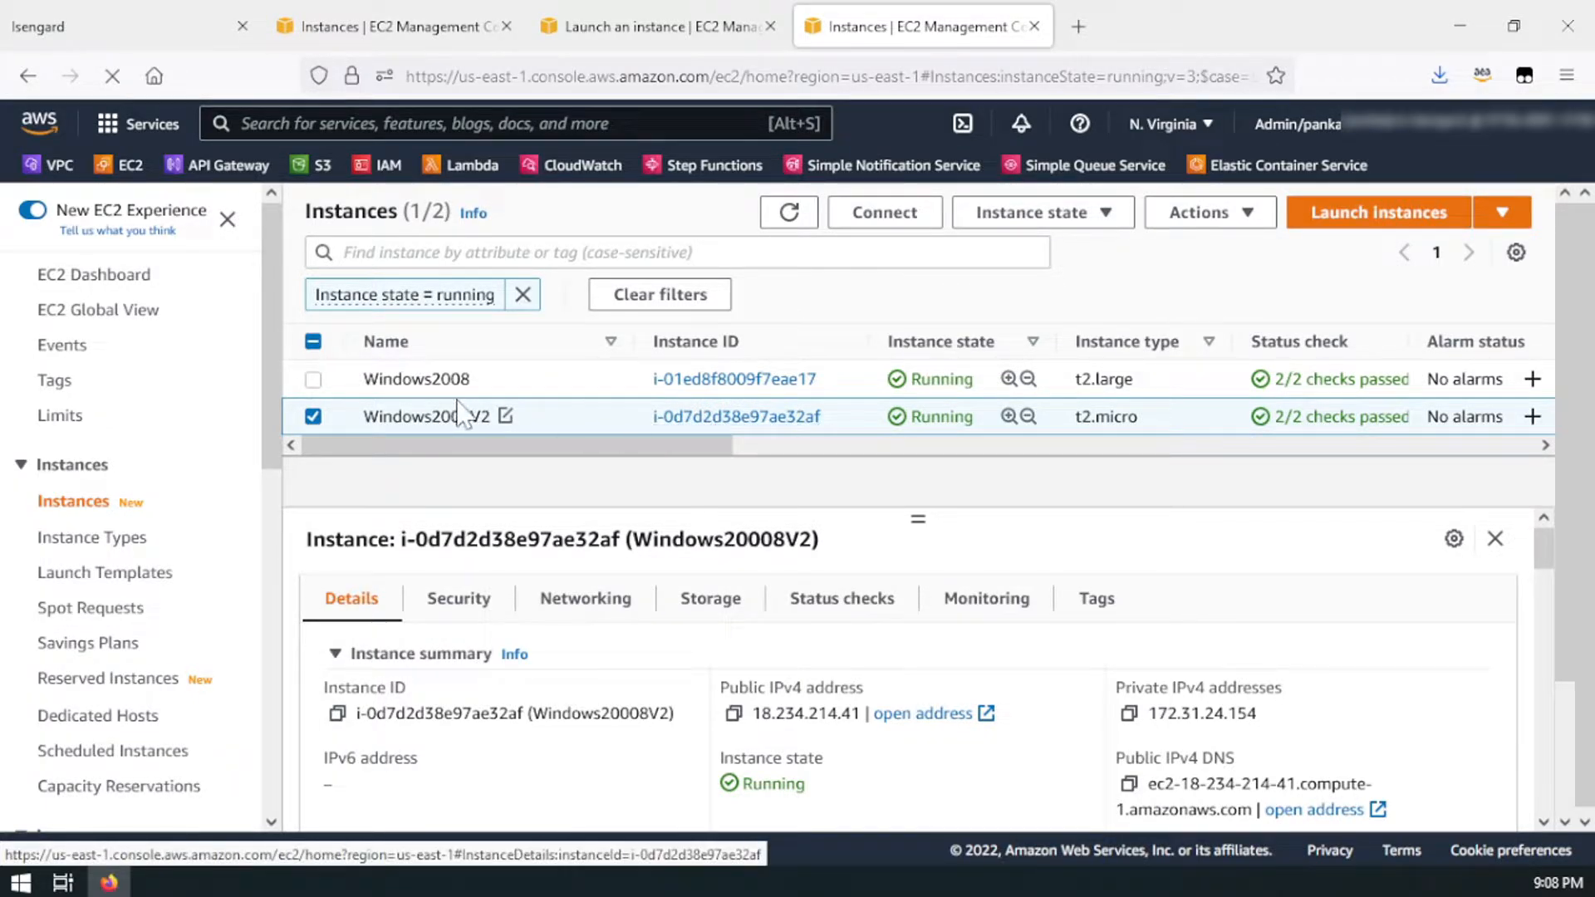
# Step: Stop only the original Windows2008 instance, refresh the instances list and dismiss the notification
pyautogui.click(313, 380)
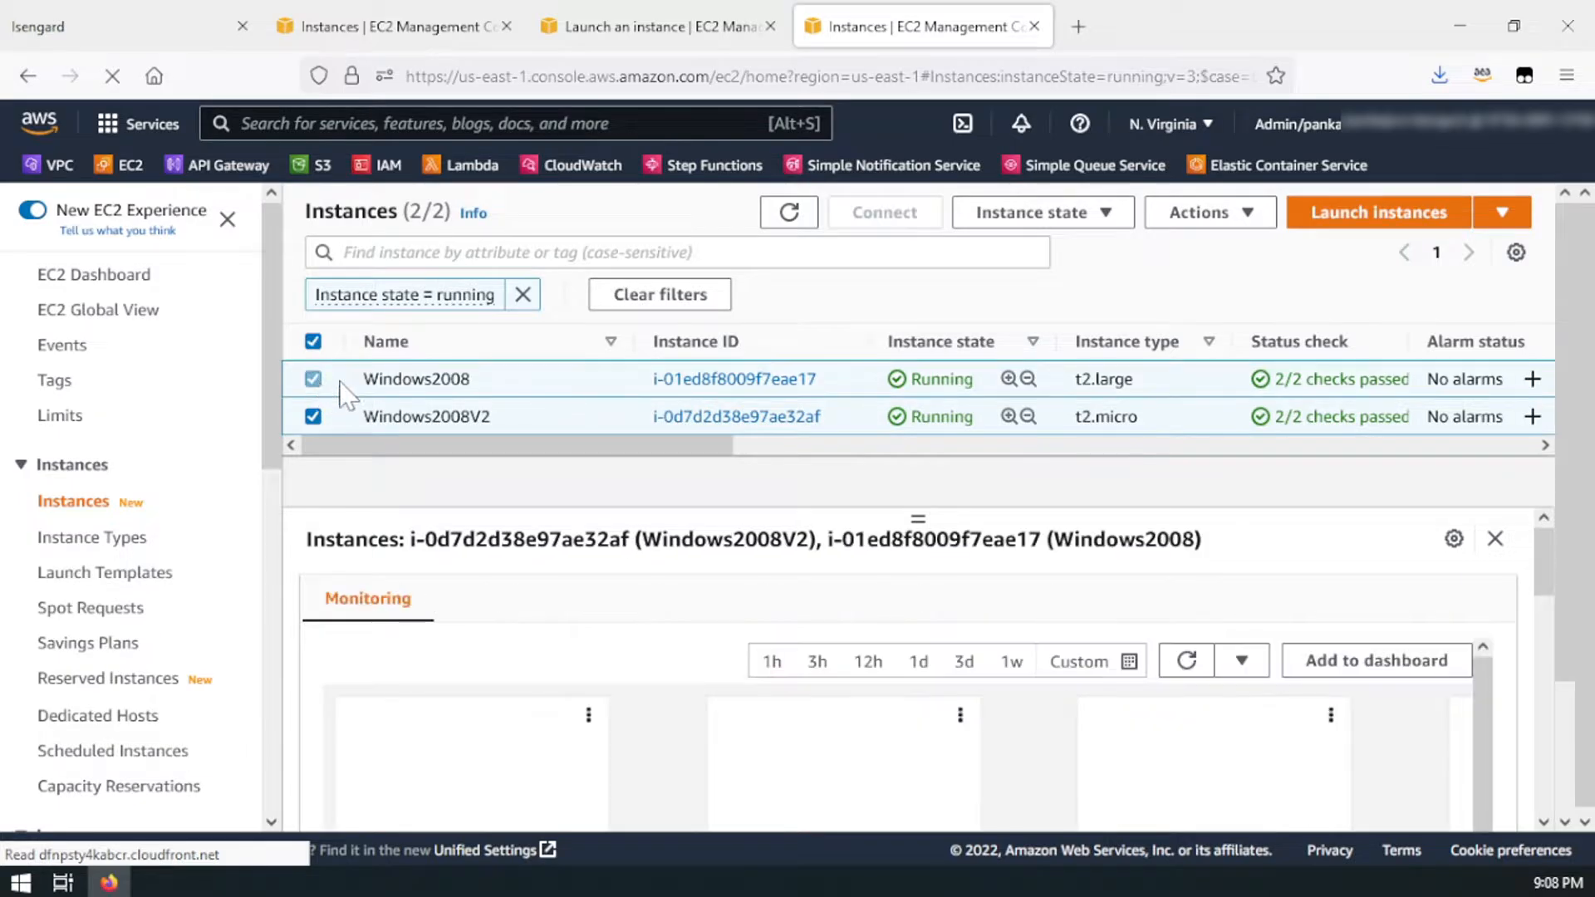
pyautogui.rightClick(570, 384)
pyautogui.moveTo(599, 418); pyautogui.dragTo(349, 498)
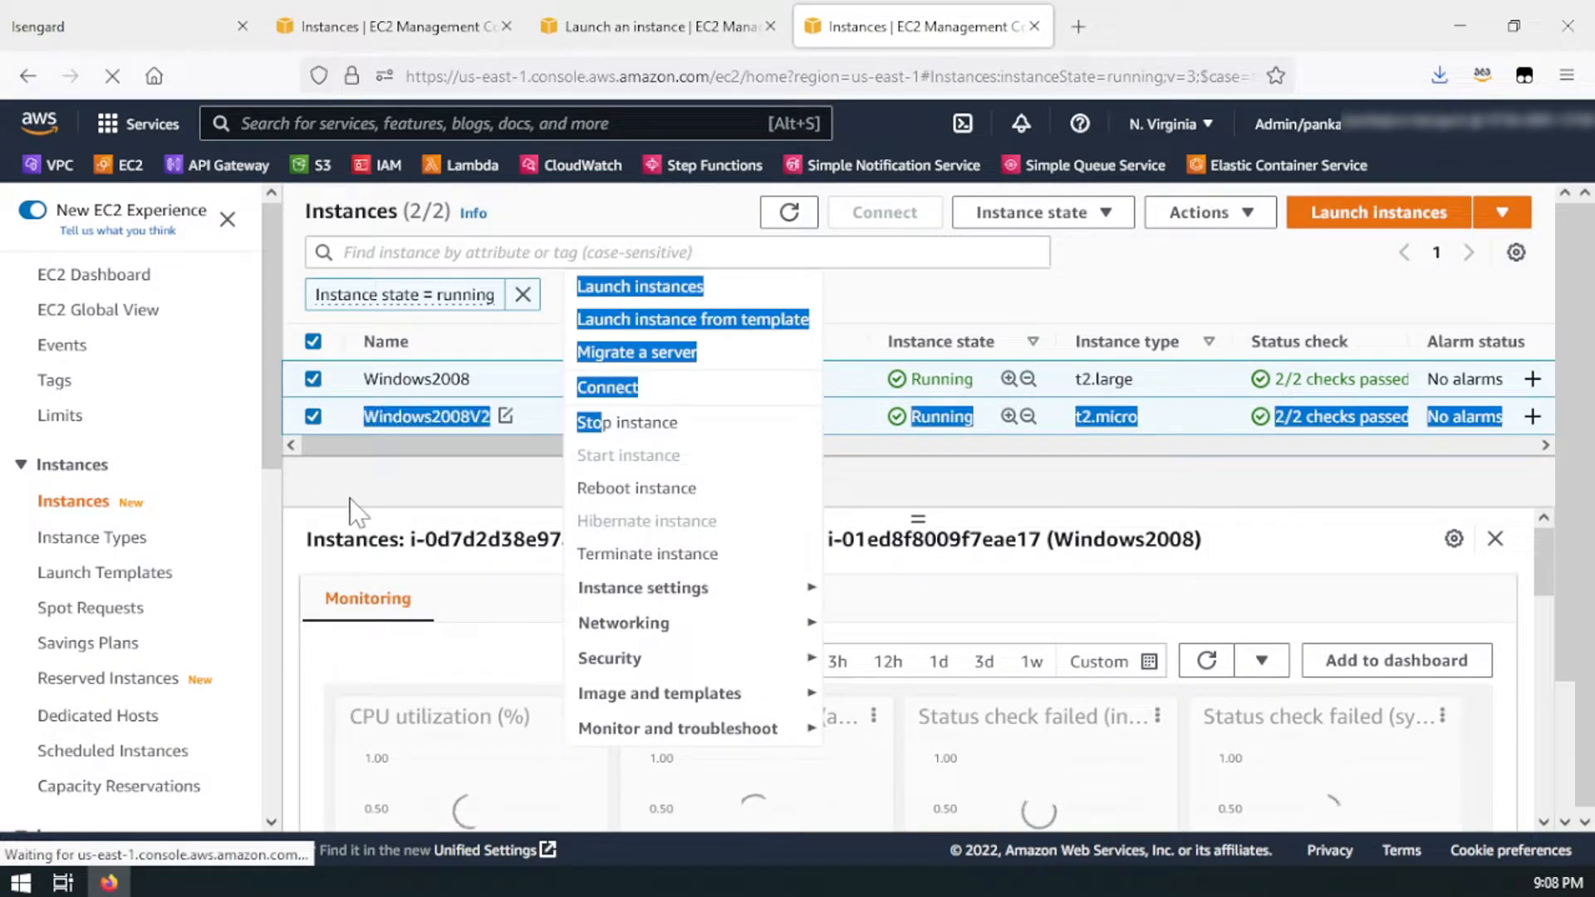
pyautogui.click(314, 418)
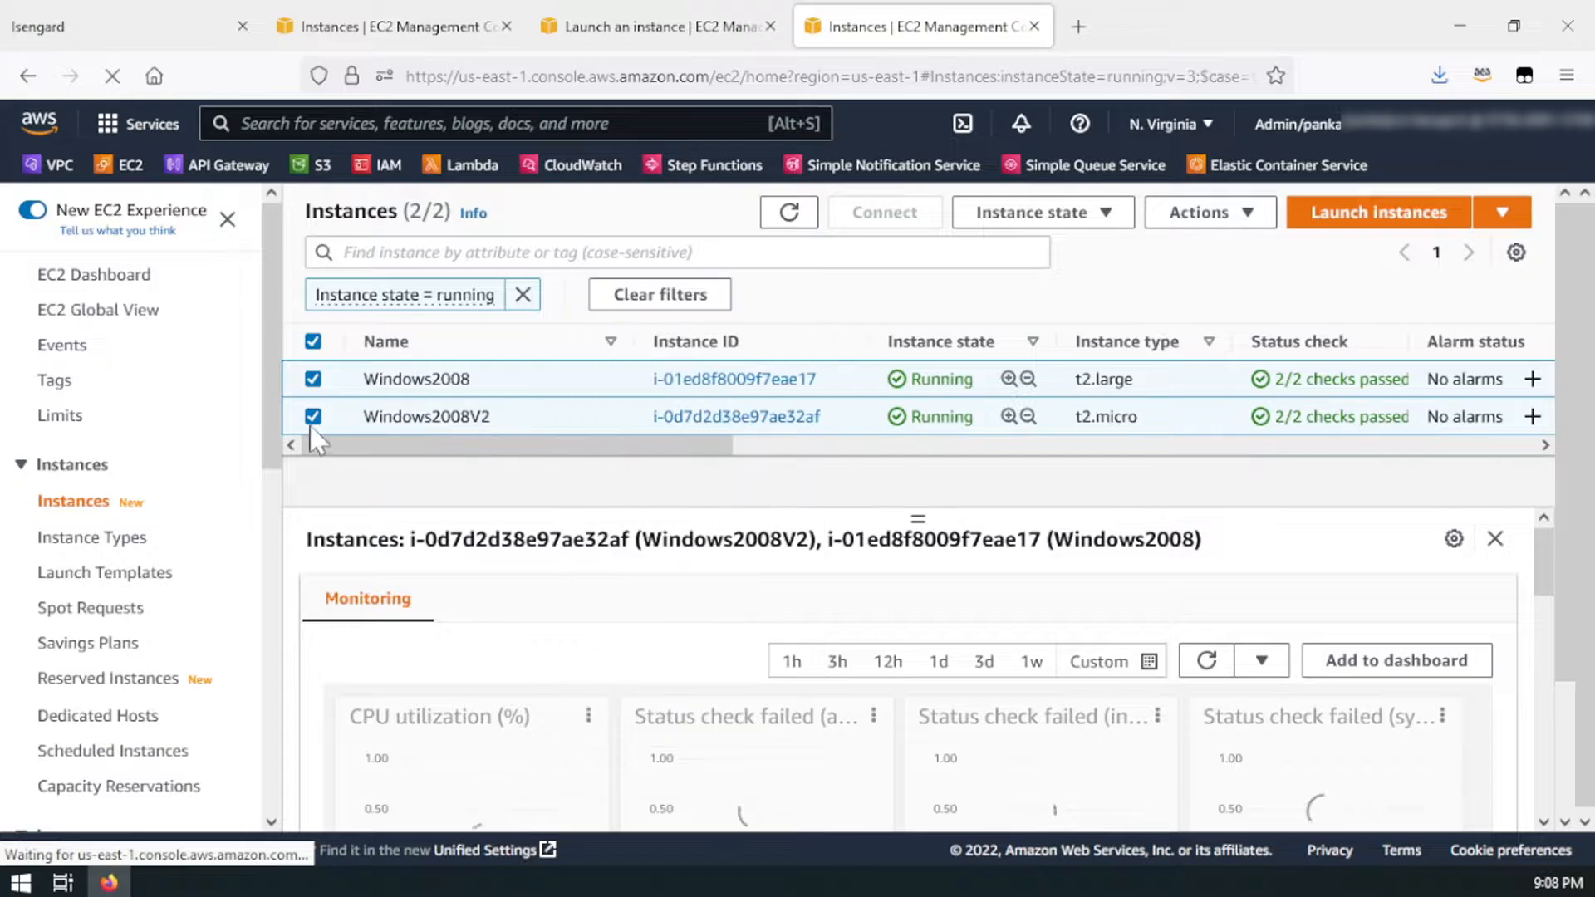
pyautogui.rightClick(552, 389)
pyautogui.click(613, 431)
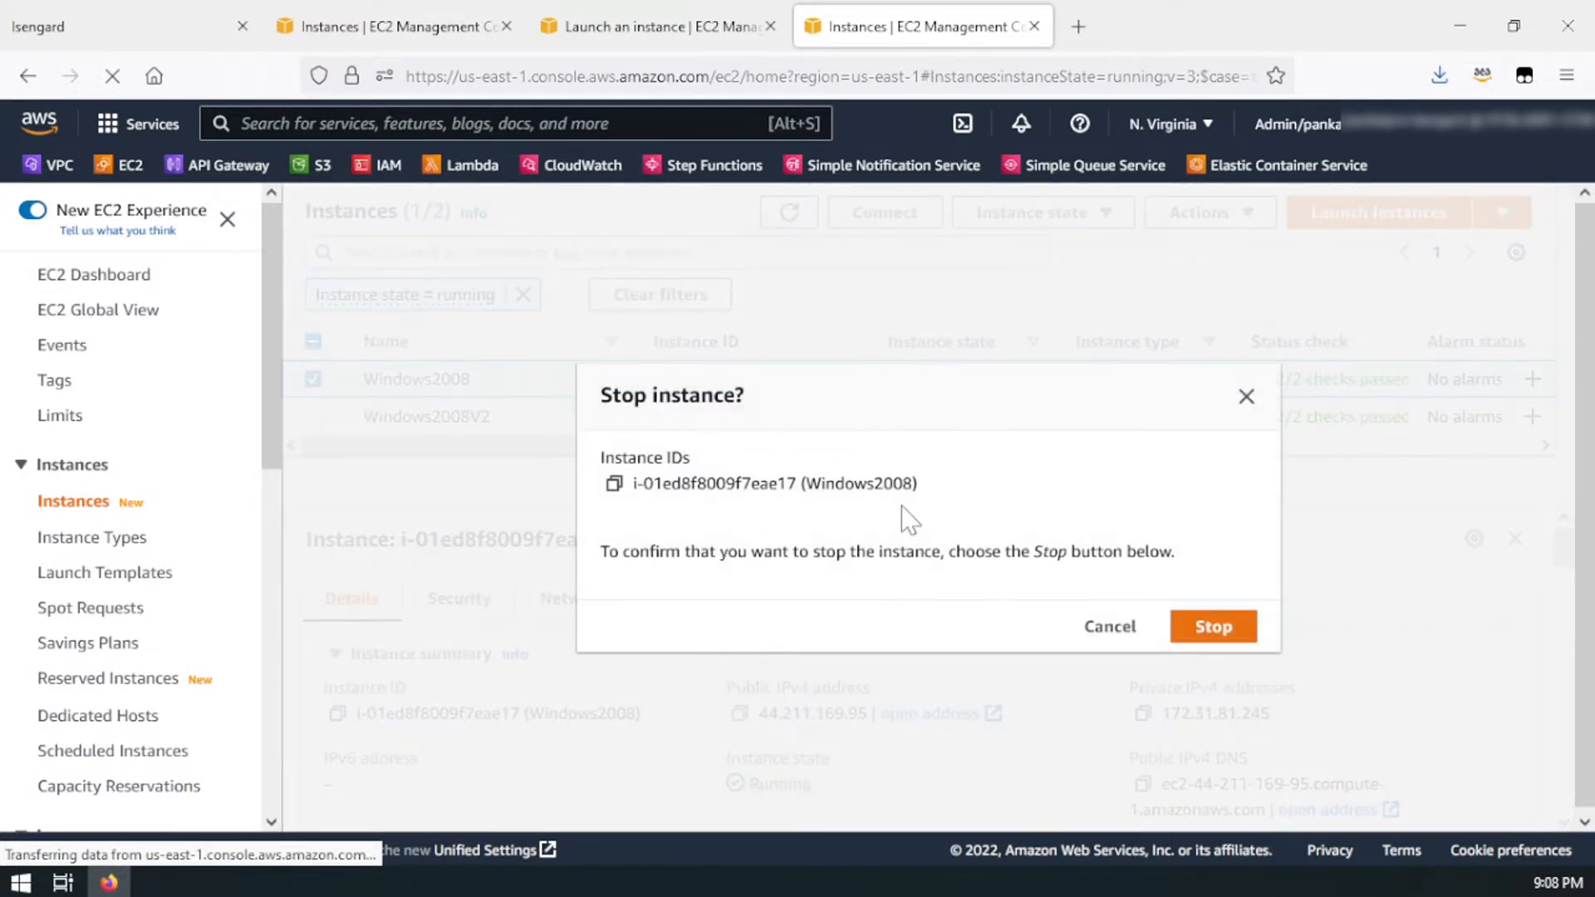
pyautogui.click(1238, 633)
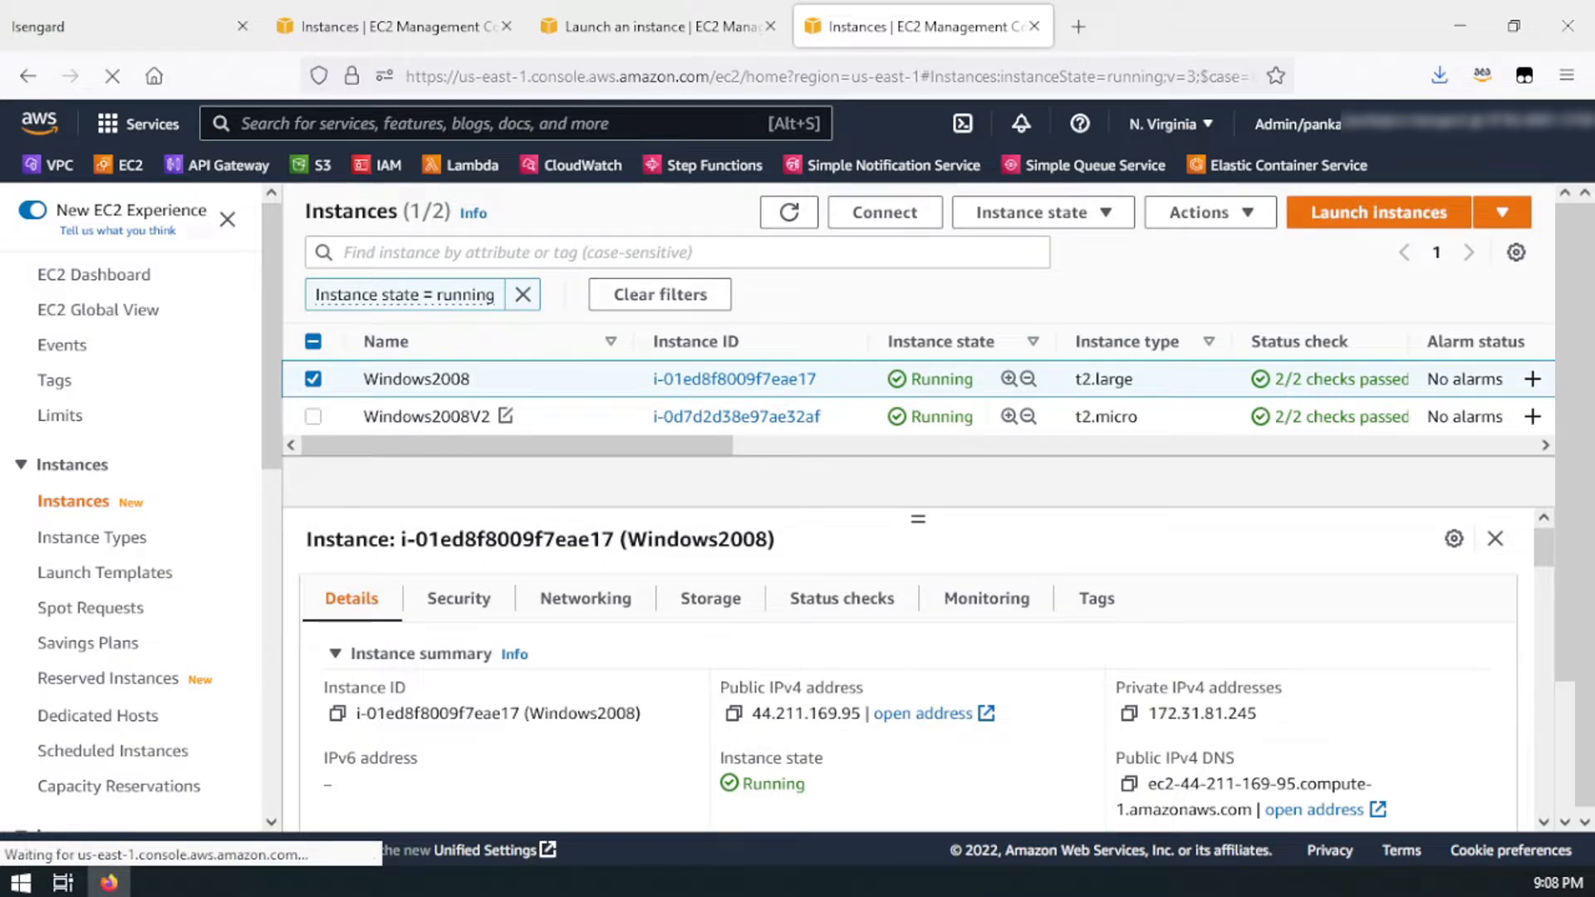
pyautogui.click(791, 216)
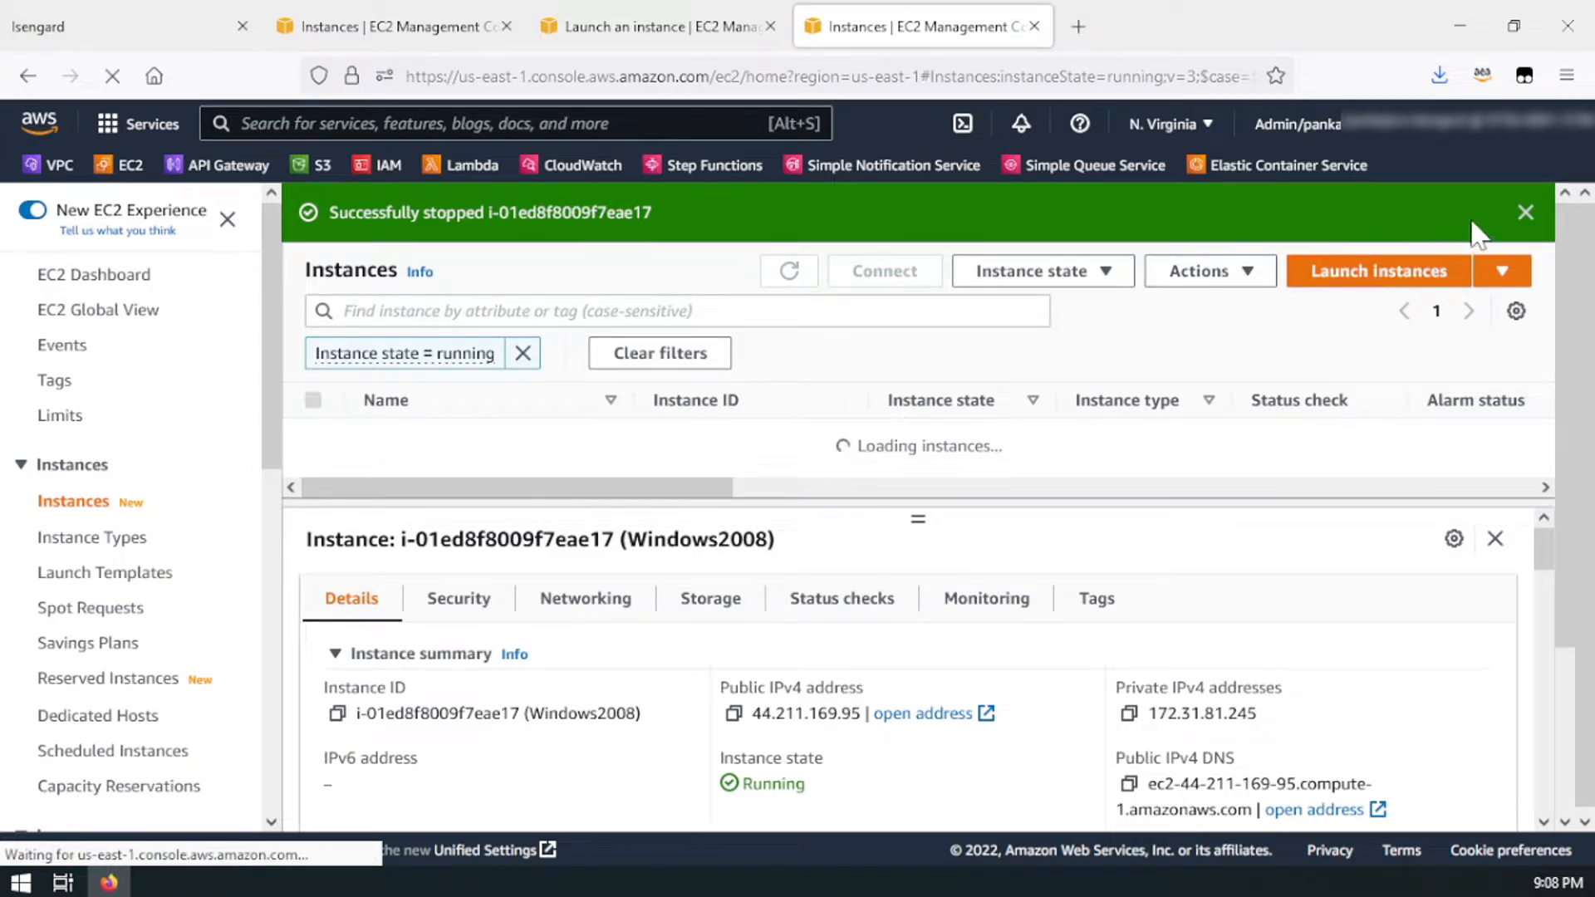
pyautogui.click(1525, 214)
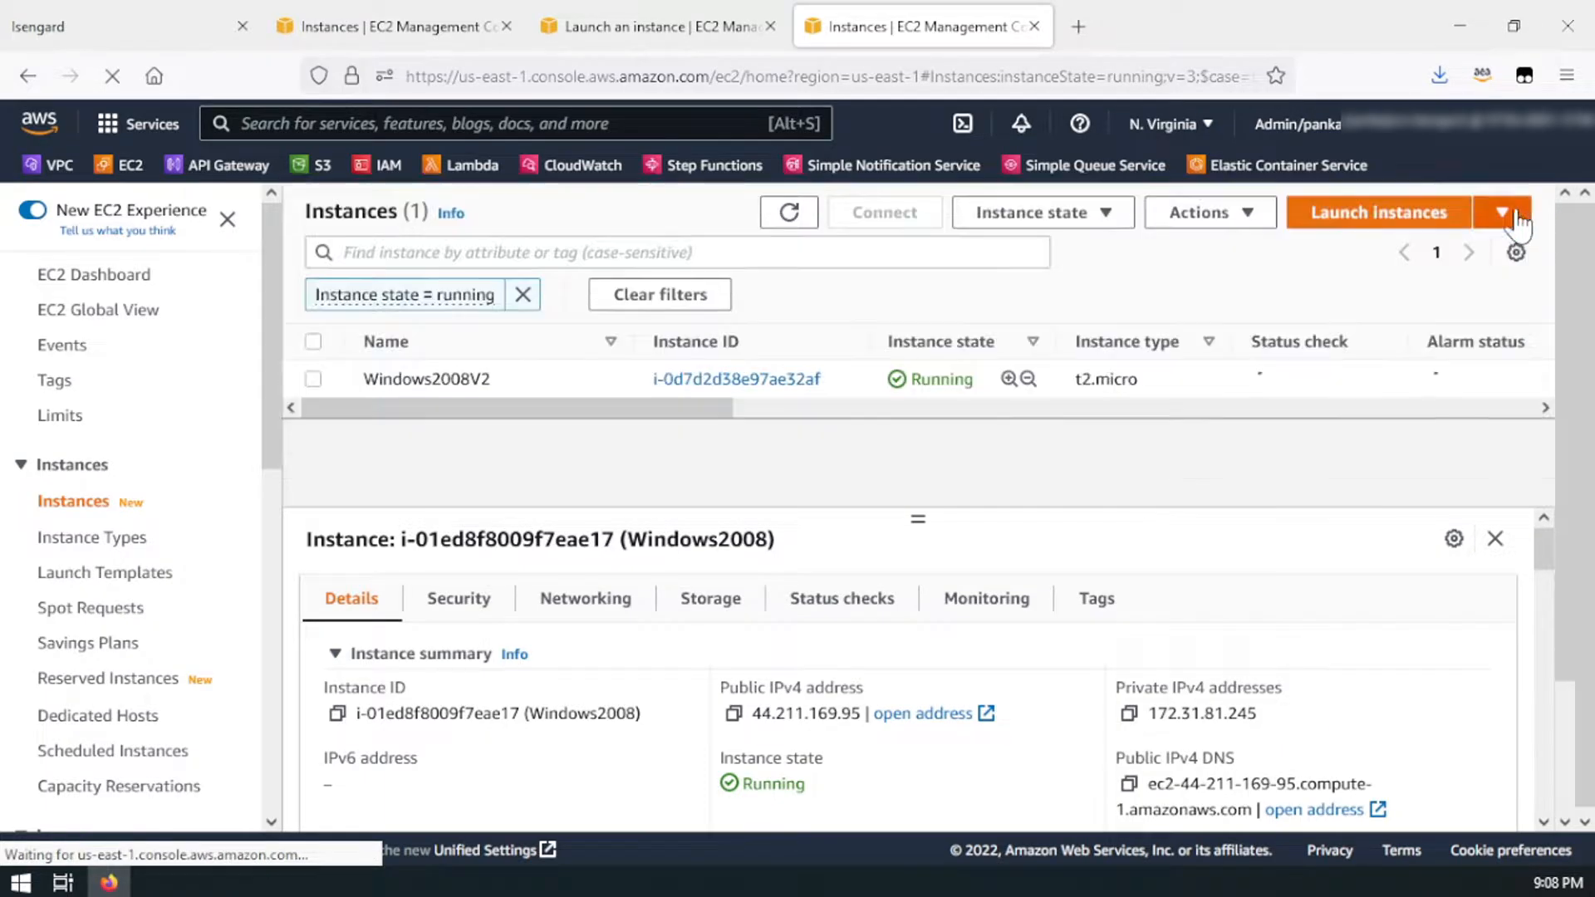
# Step: Open the connection page of the Windows2008V2 instance and show its RDP client options
pyautogui.click(707, 382)
pyautogui.click(460, 333)
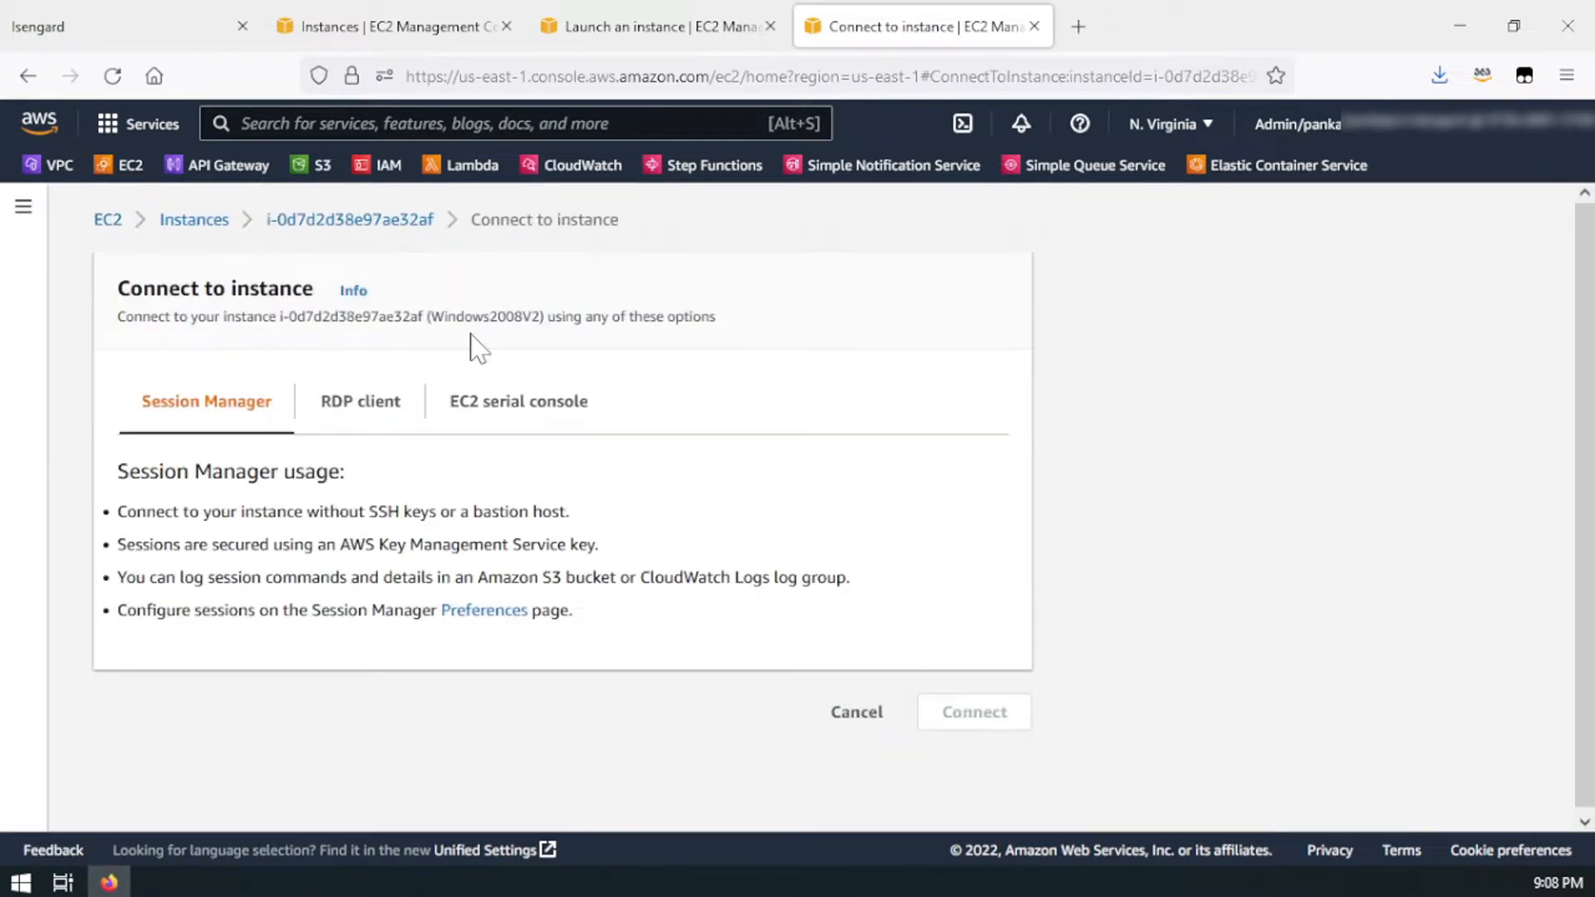
pyautogui.click(371, 401)
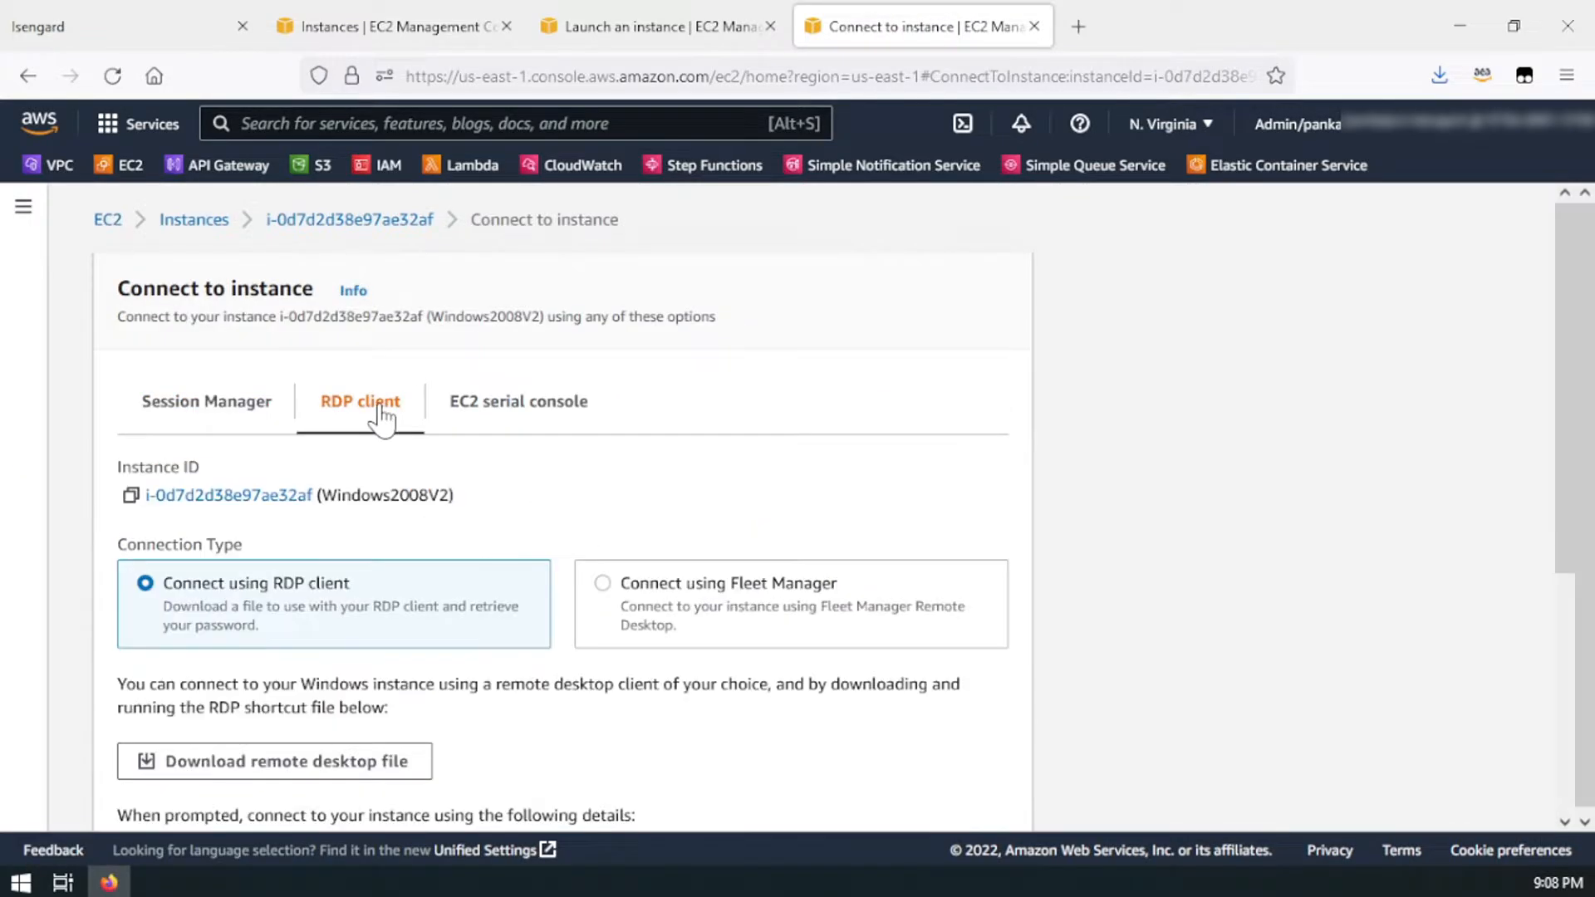
# Step: Download the remote desktop file for the Windows2008V2 instance and save it
pyautogui.scroll(-3, 383, 582)
pyautogui.click(349, 521)
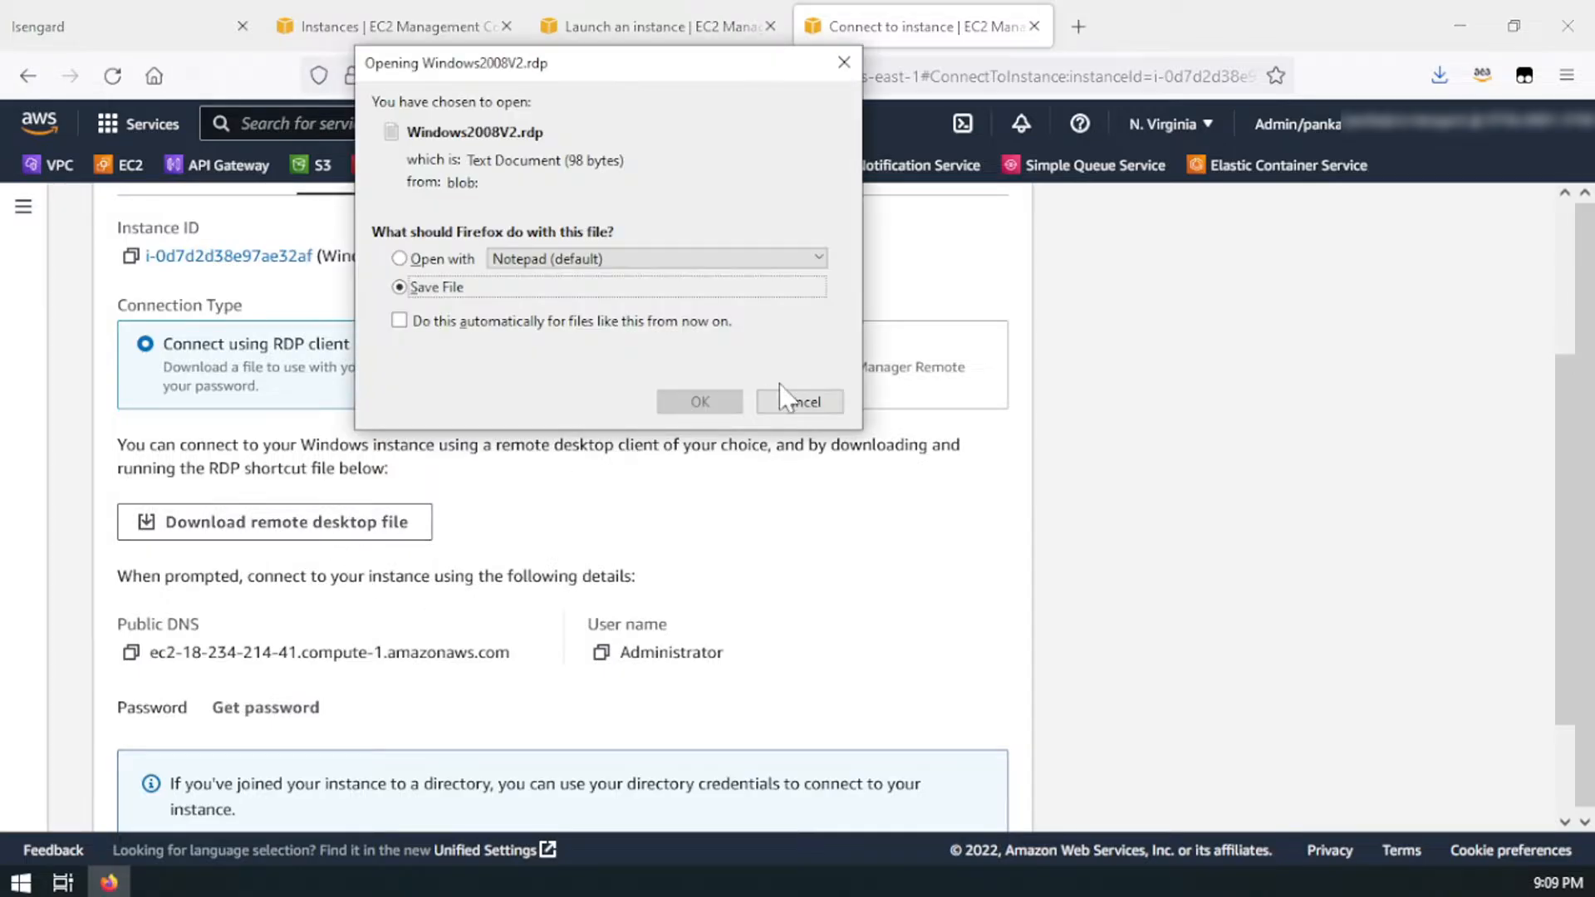
pyautogui.click(700, 401)
# Step: Request the Windows administrator password for Windows2008V2, reopening the instance's RDP client options to retry
pyautogui.scroll(-2, 559, 541)
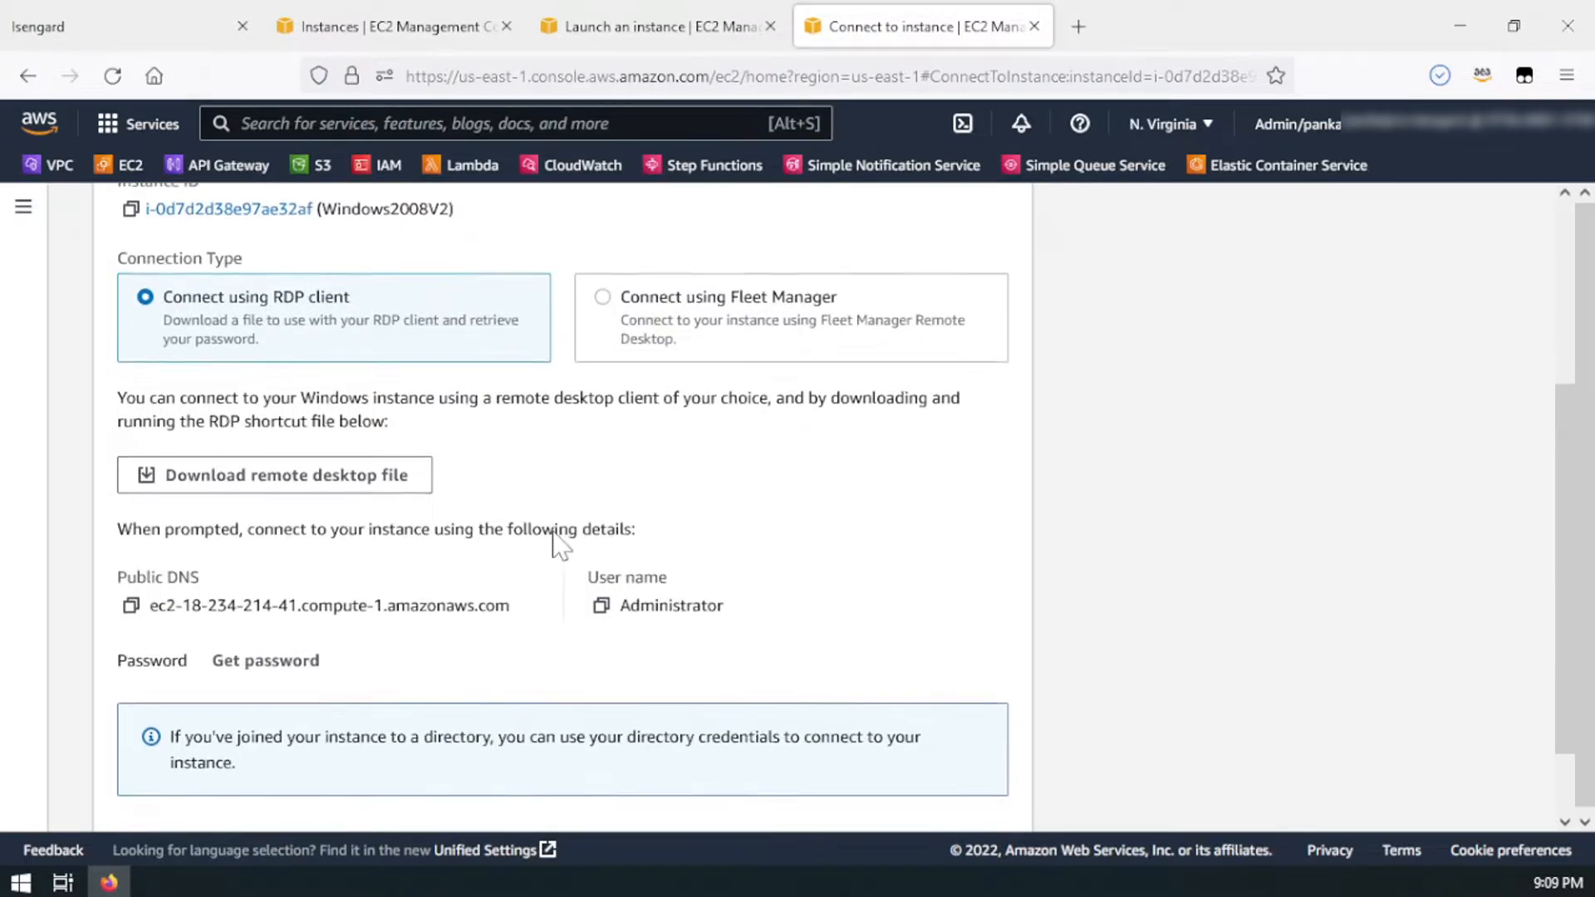
pyautogui.click(292, 586)
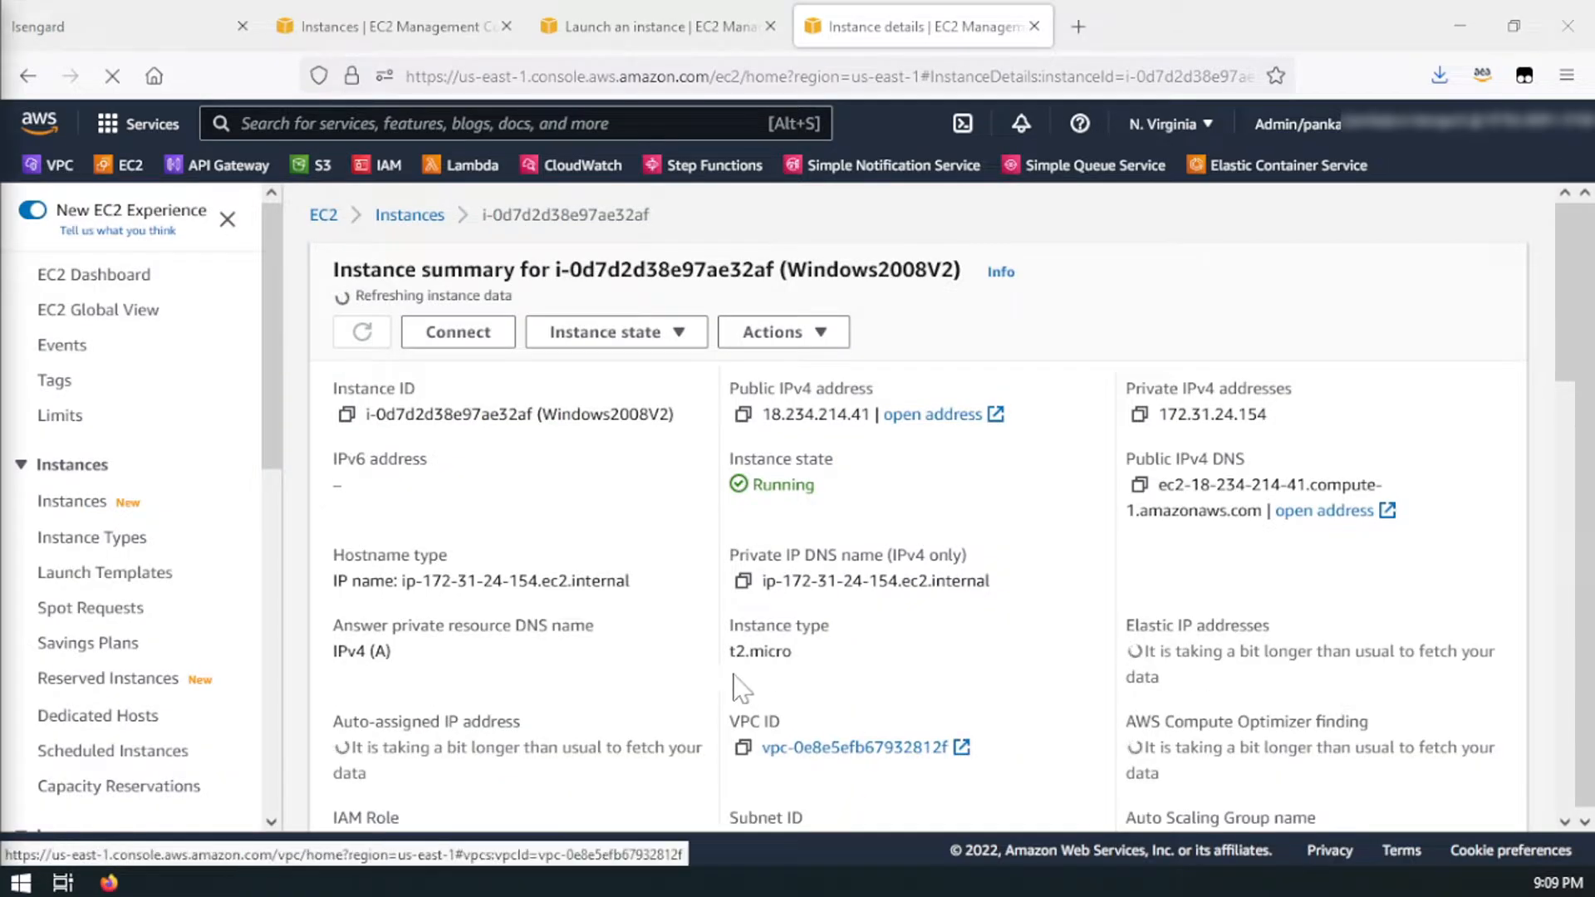
pyautogui.click(481, 336)
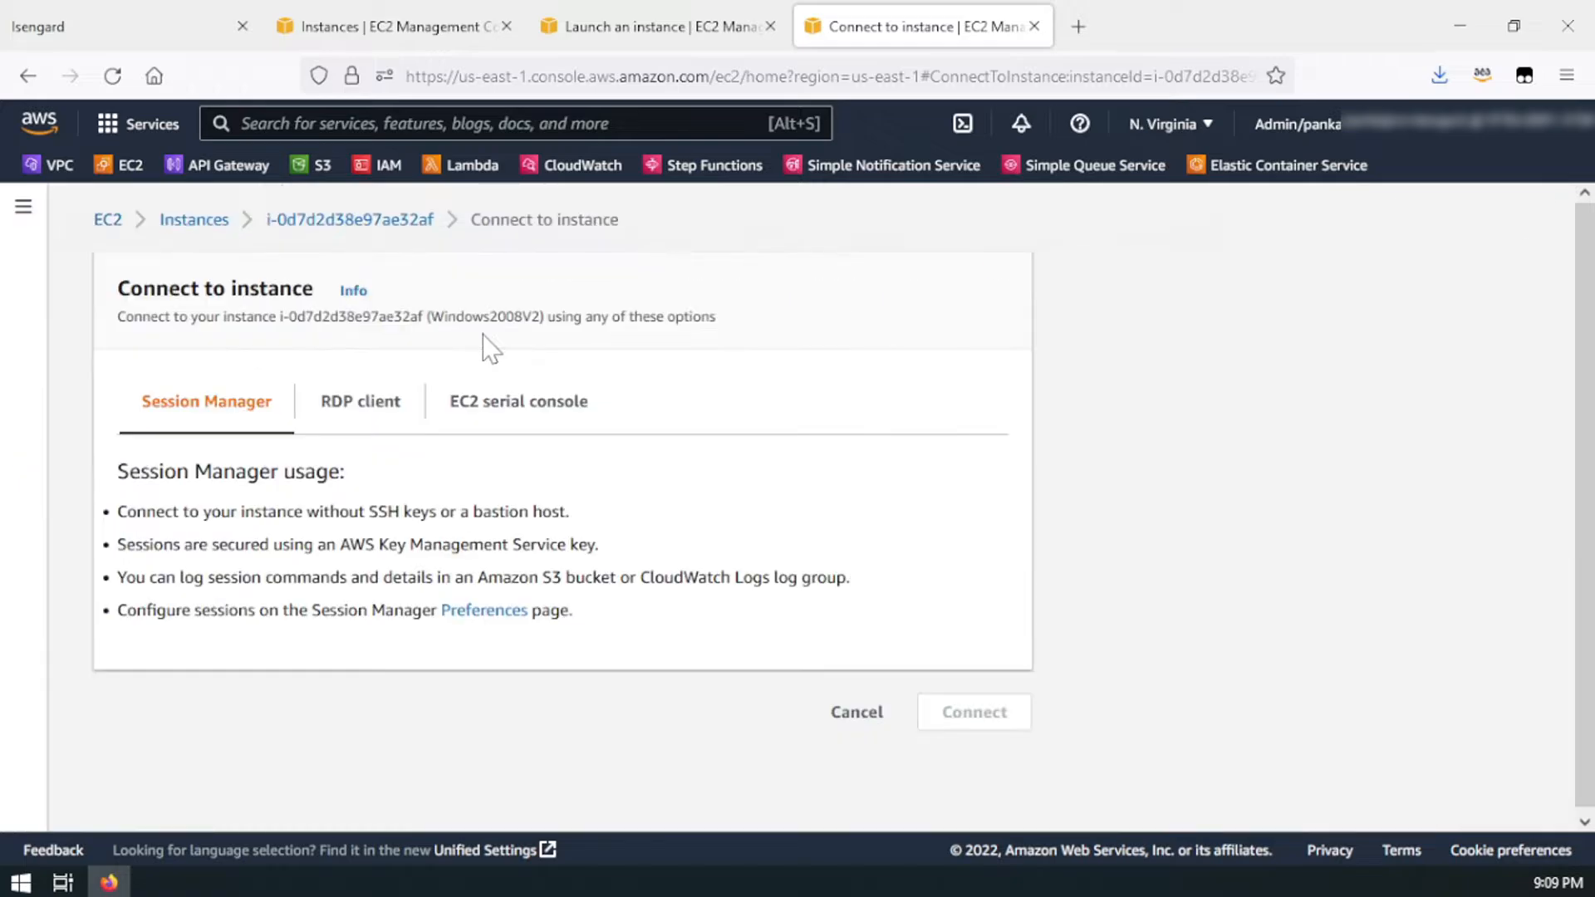
pyautogui.click(373, 411)
pyautogui.scroll(-5, 385, 563)
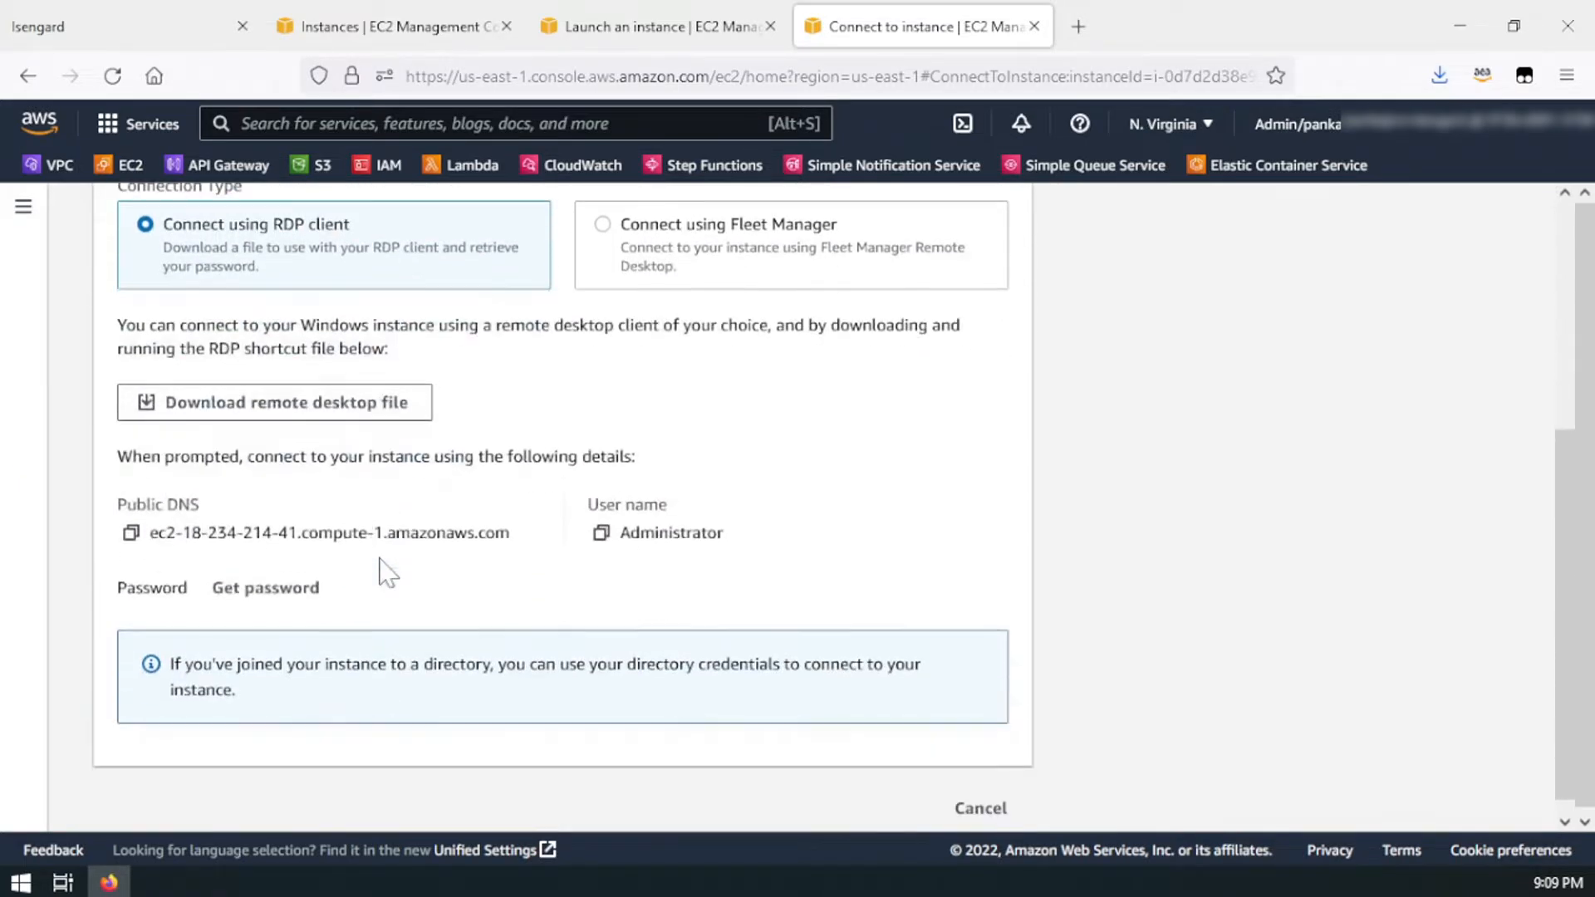
pyautogui.click(266, 587)
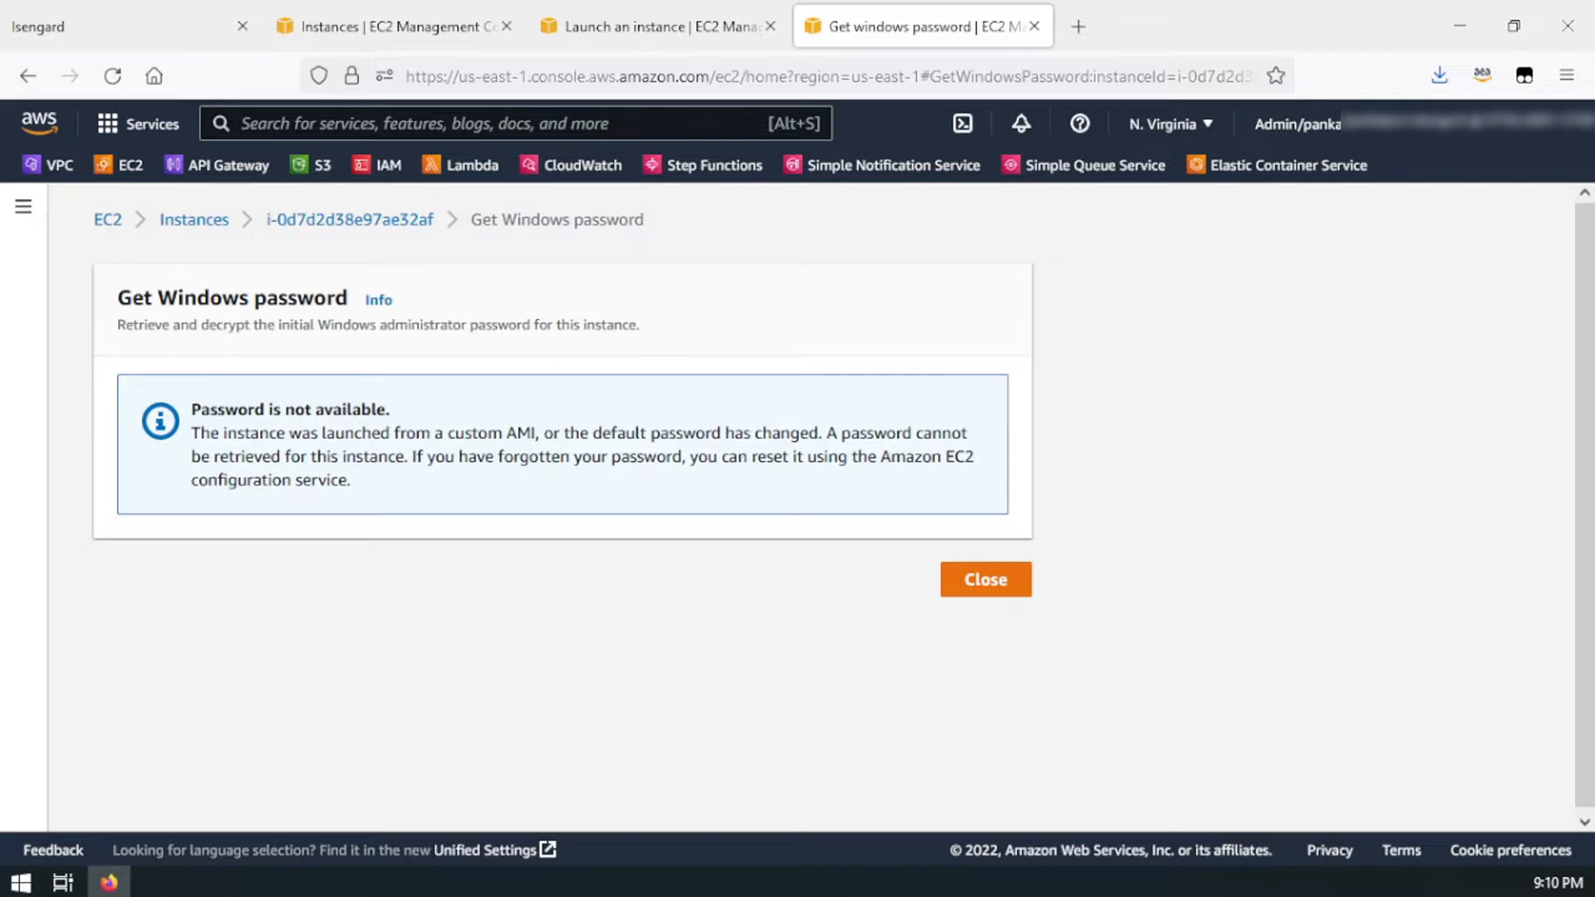
# Step: Read the notice about retrieving or resetting the Windows2008V2 password and close the password page
pyautogui.moveTo(191, 433); pyautogui.dragTo(403, 456)
pyautogui.moveTo(411, 456); pyautogui.dragTo(573, 495)
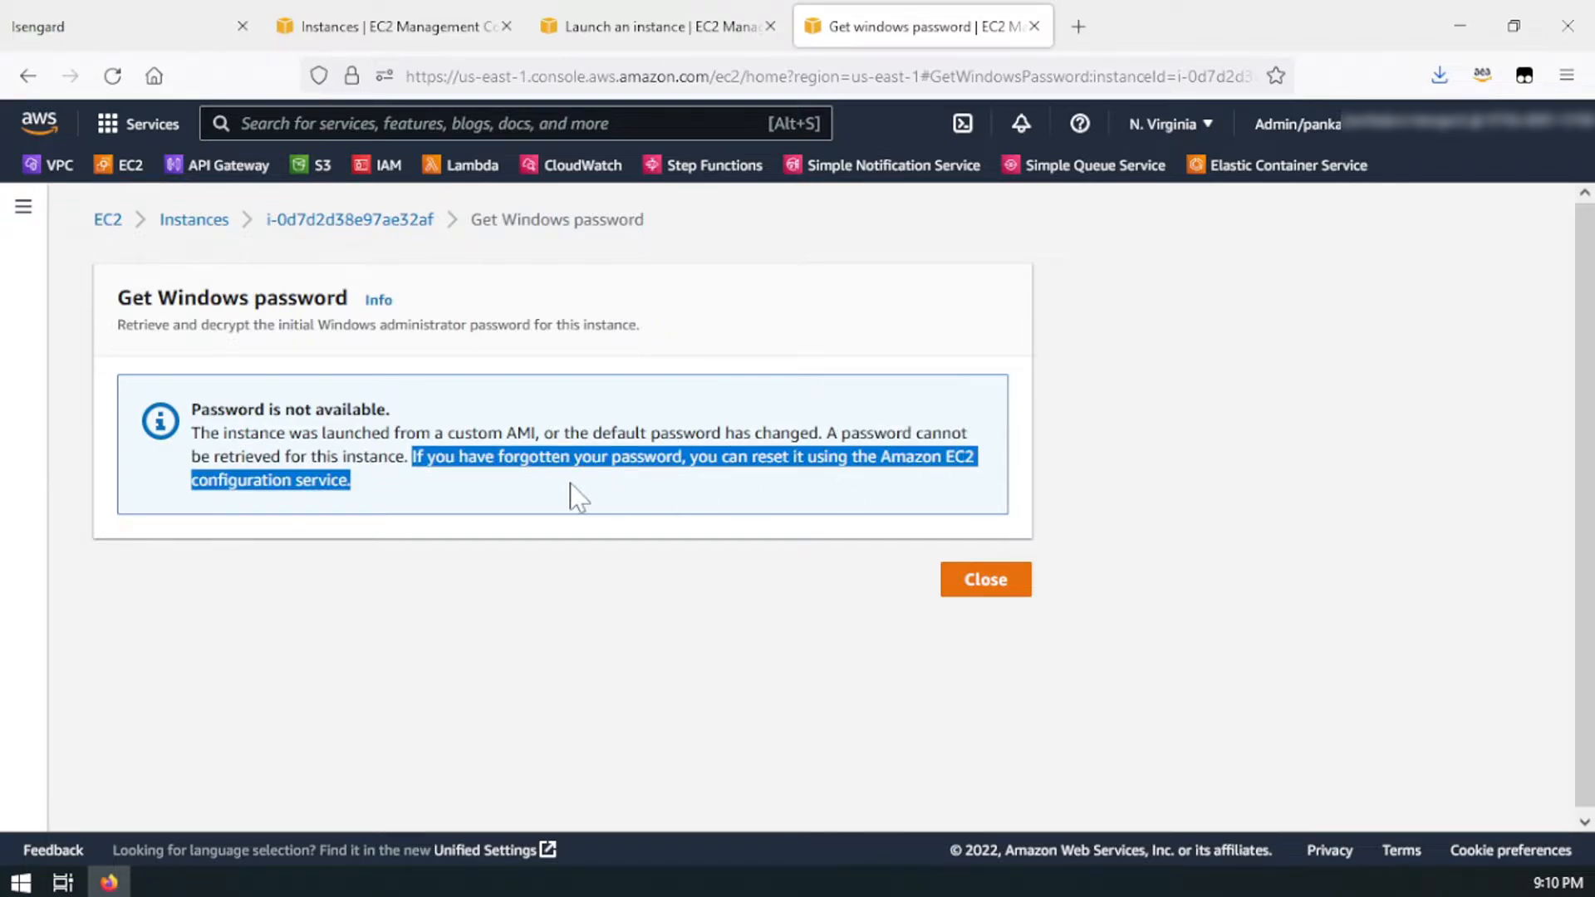
pyautogui.click(552, 506)
pyautogui.moveTo(412, 456); pyautogui.dragTo(415, 484)
pyautogui.click(986, 579)
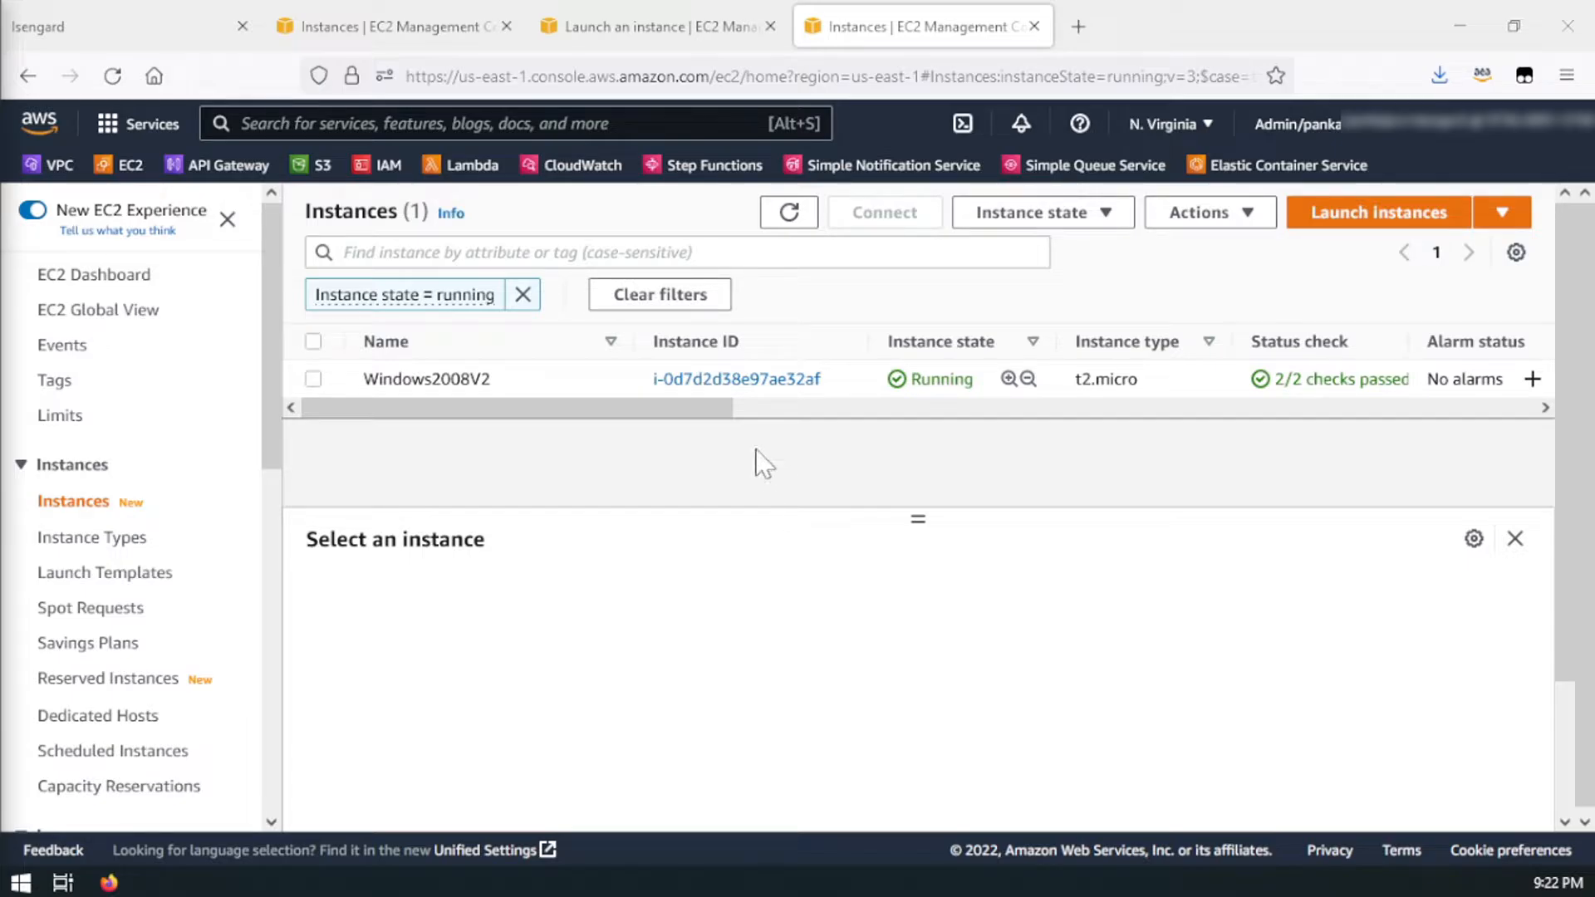
# Step: Check the Availability Zone of the running Windows2008V2 instance in the instances list
pyautogui.moveTo(731, 408); pyautogui.dragTo(889, 418)
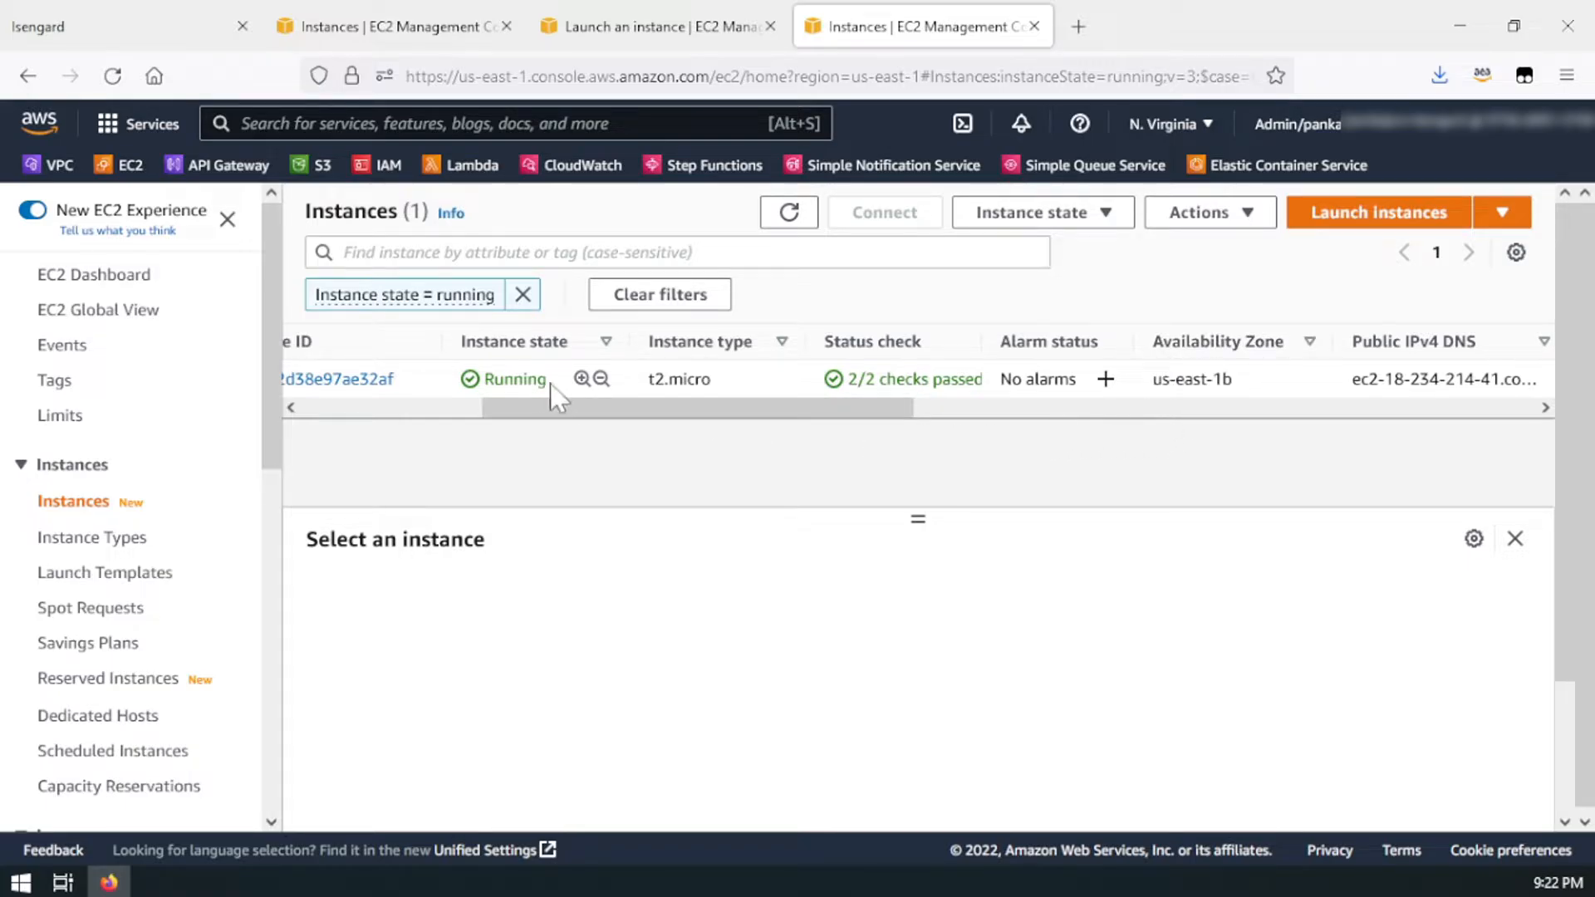
pyautogui.moveTo(502, 423); pyautogui.dragTo(627, 423)
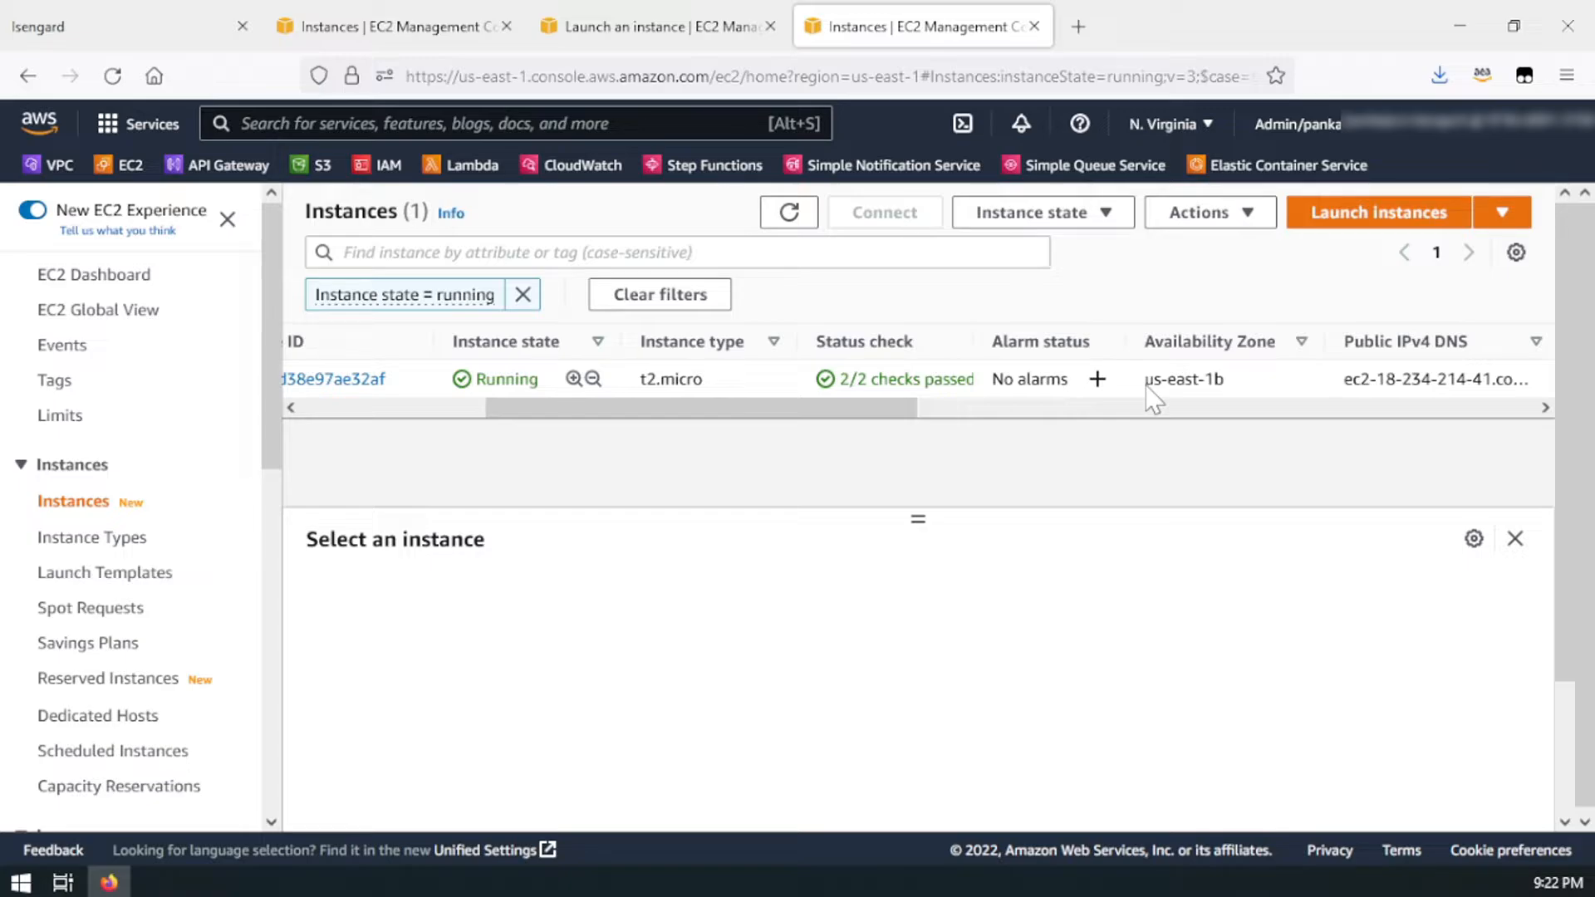
pyautogui.moveTo(1145, 382); pyautogui.dragTo(1213, 432)
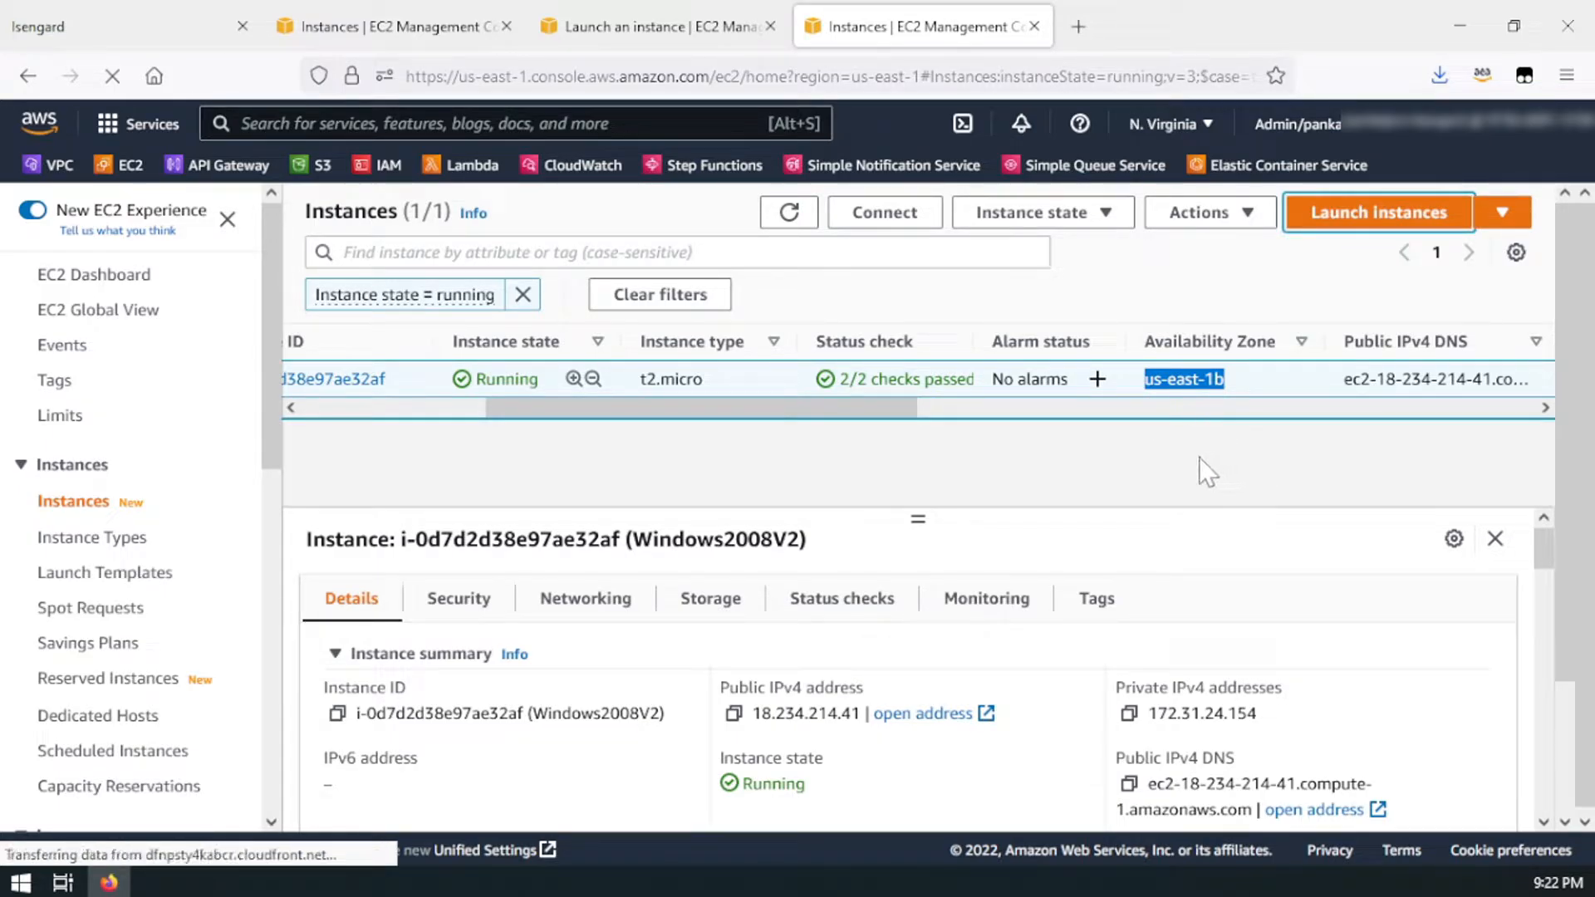
pyautogui.click(1160, 457)
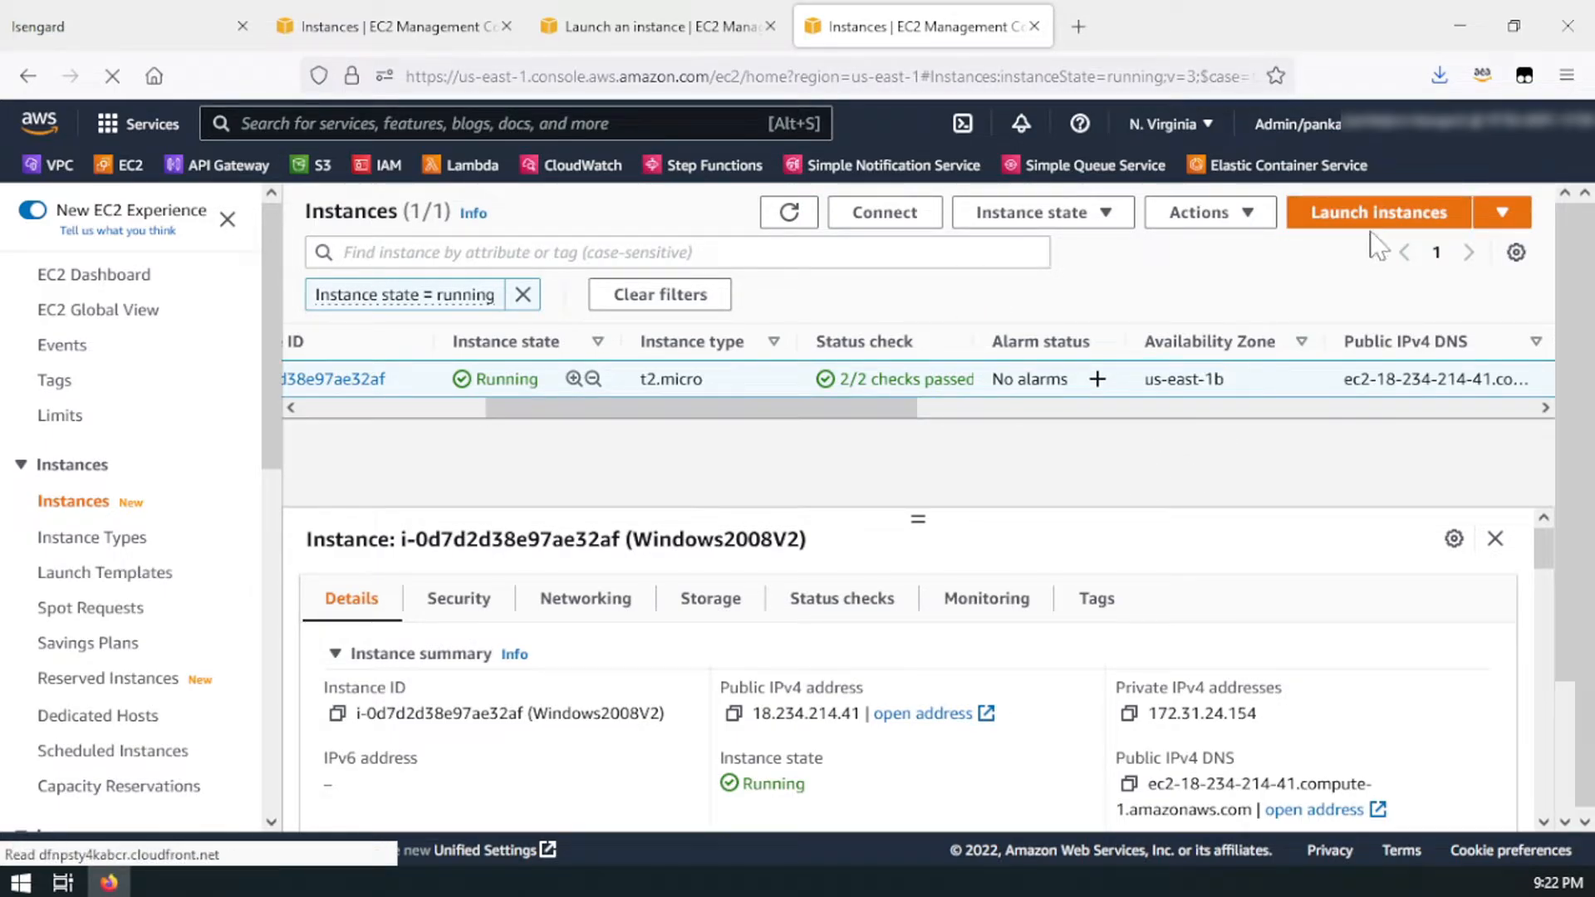
# Step: Start launching a new instance named TempInstance with the Microsoft Windows Server 2022 Base quick-start image
pyautogui.click(1502, 212)
pyautogui.click(1333, 248)
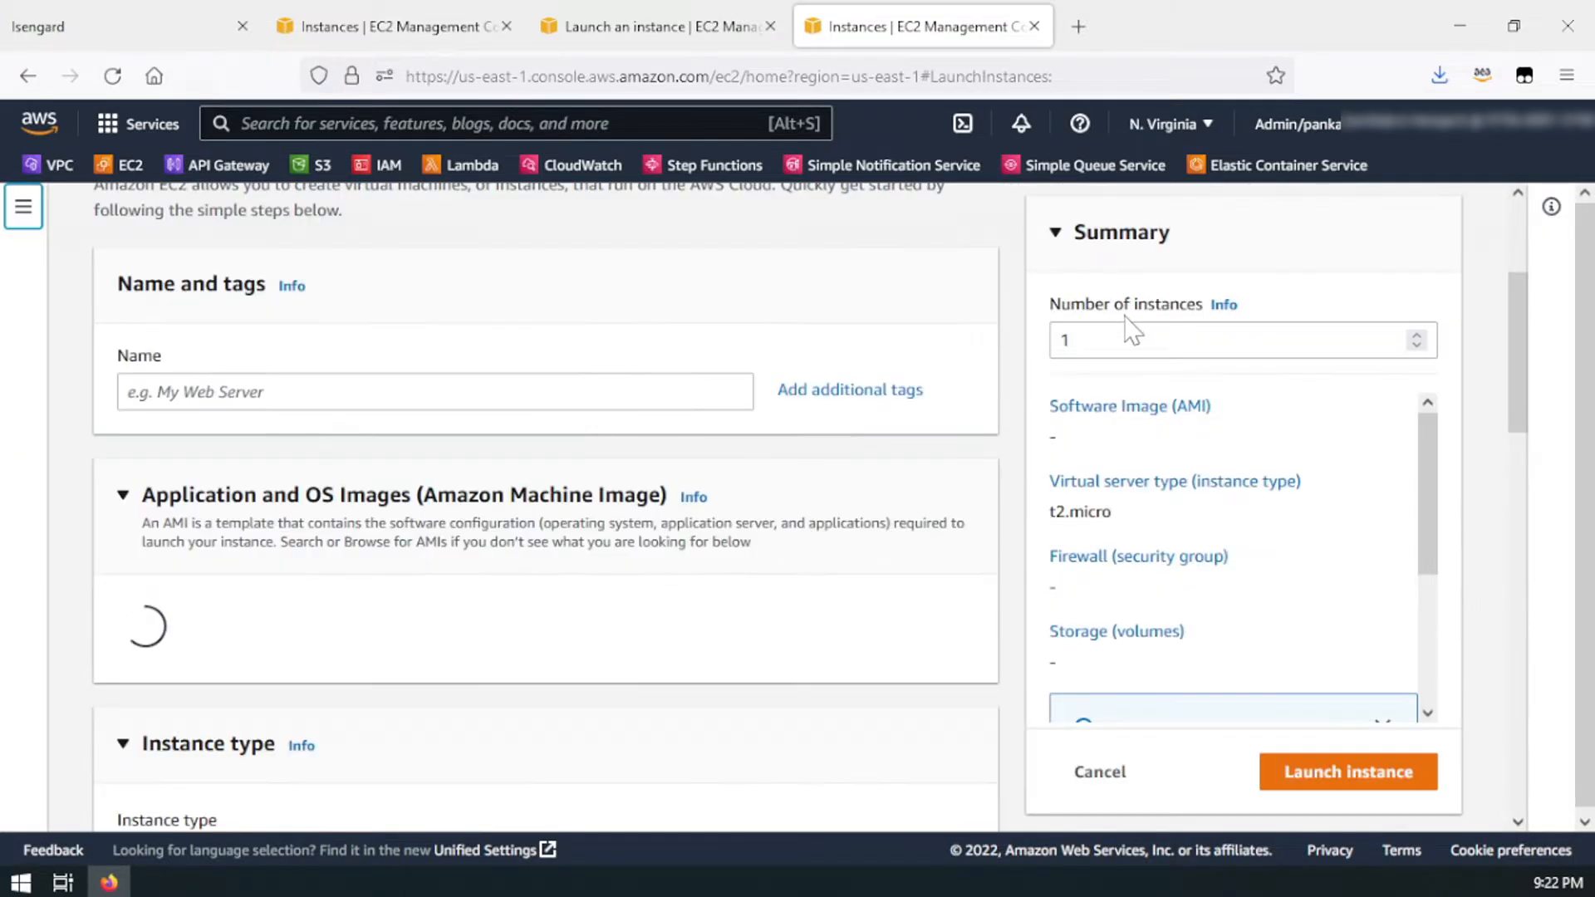
pyautogui.click(436, 392)
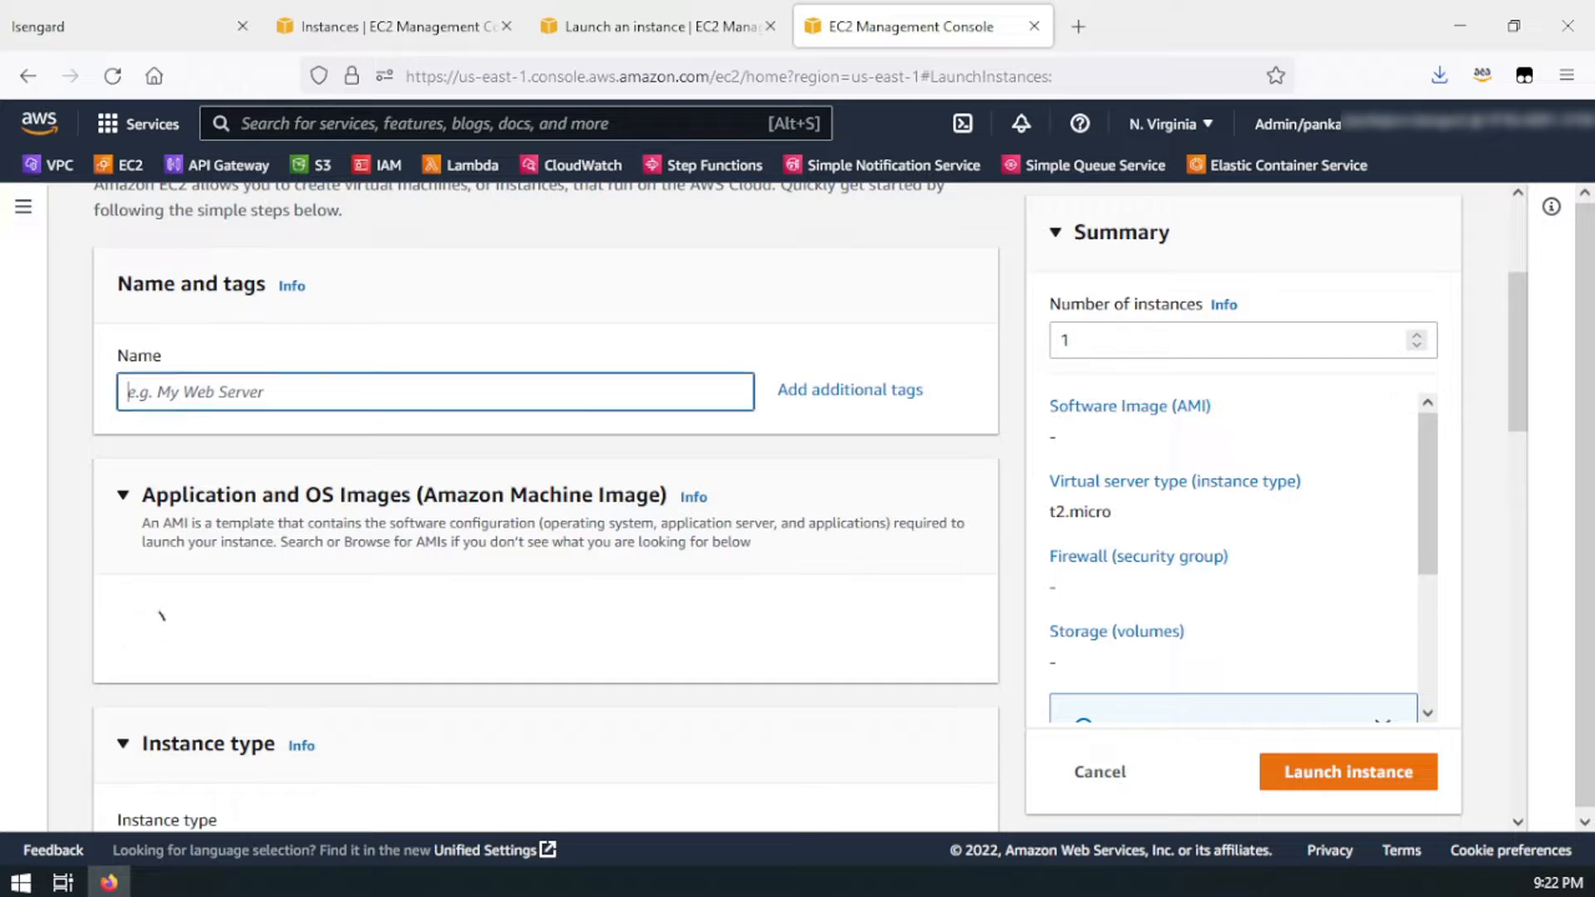
pyautogui.write('TempIns')
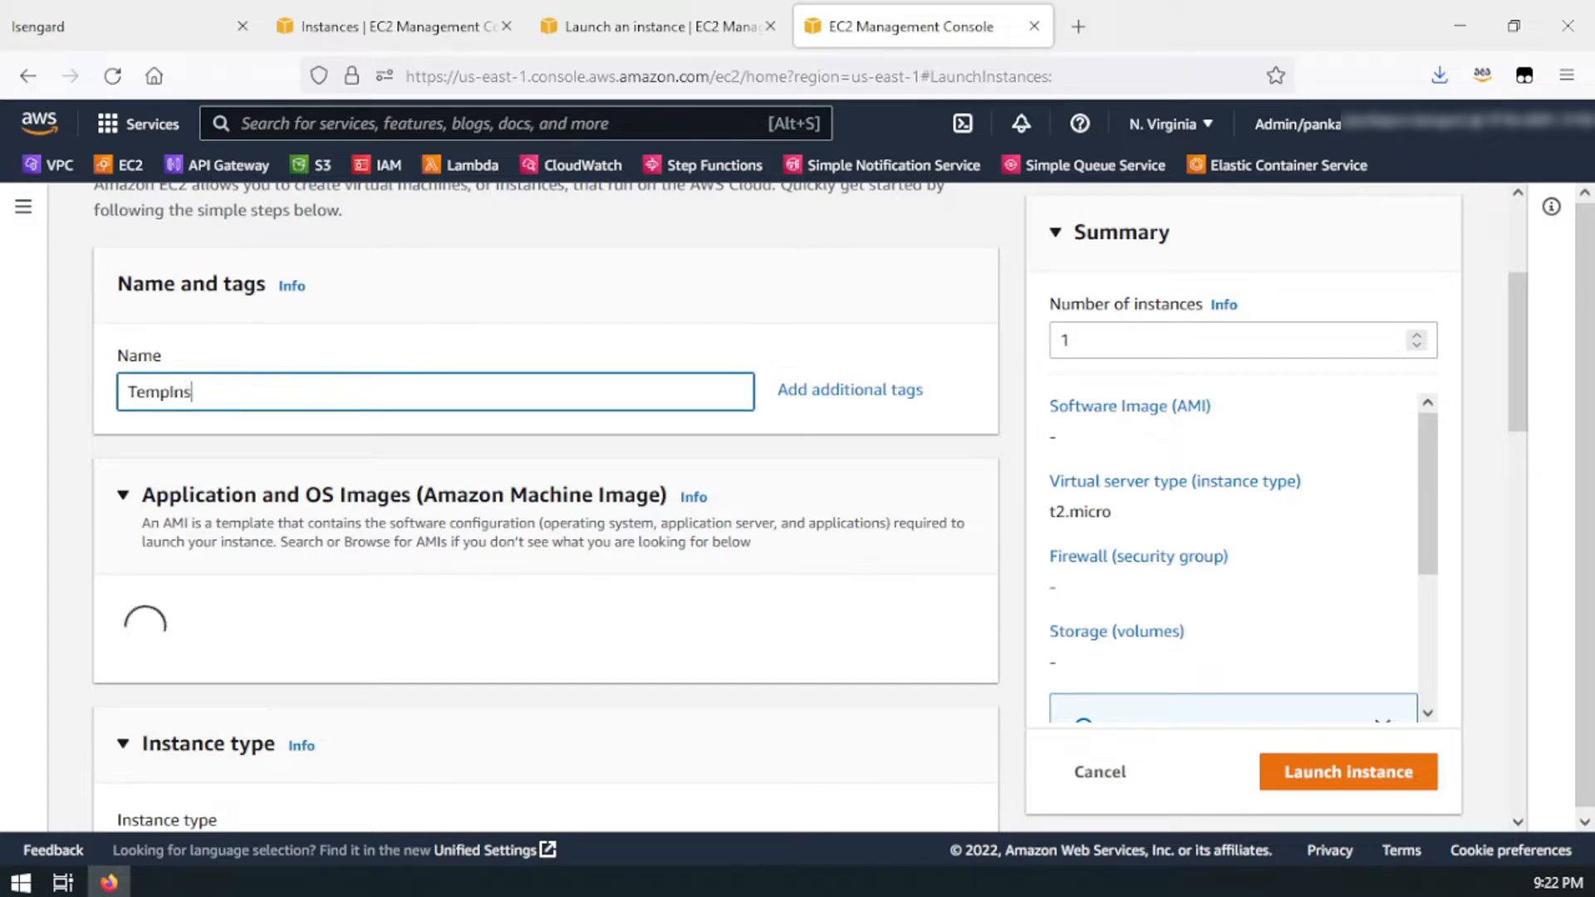
pyautogui.write('tance')
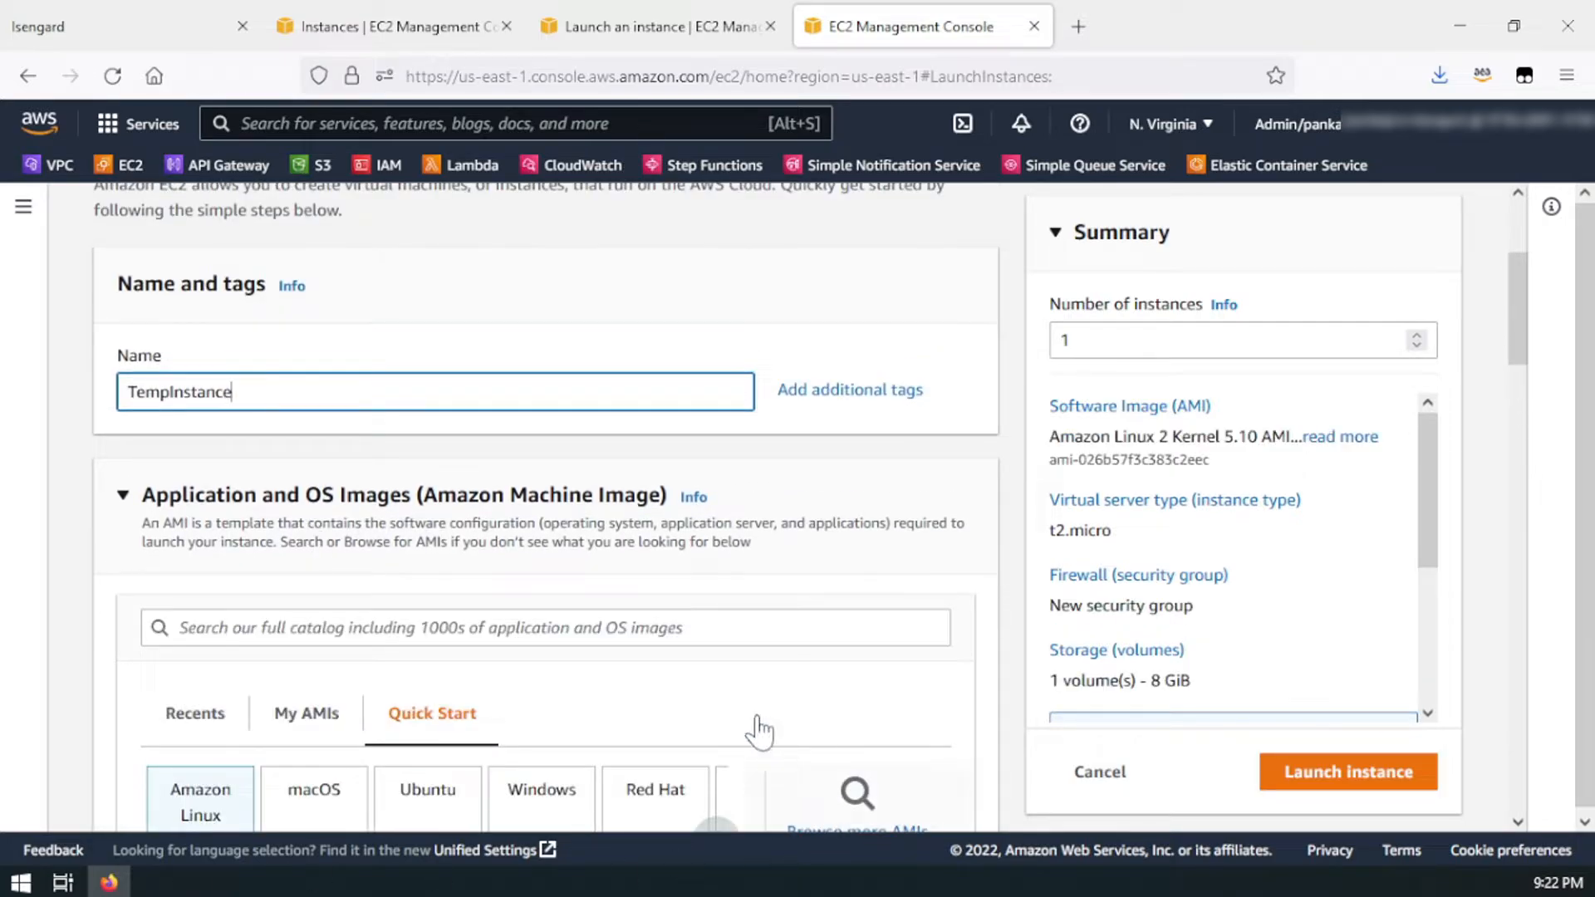
pyautogui.scroll(-3, 758, 730)
pyautogui.click(532, 625)
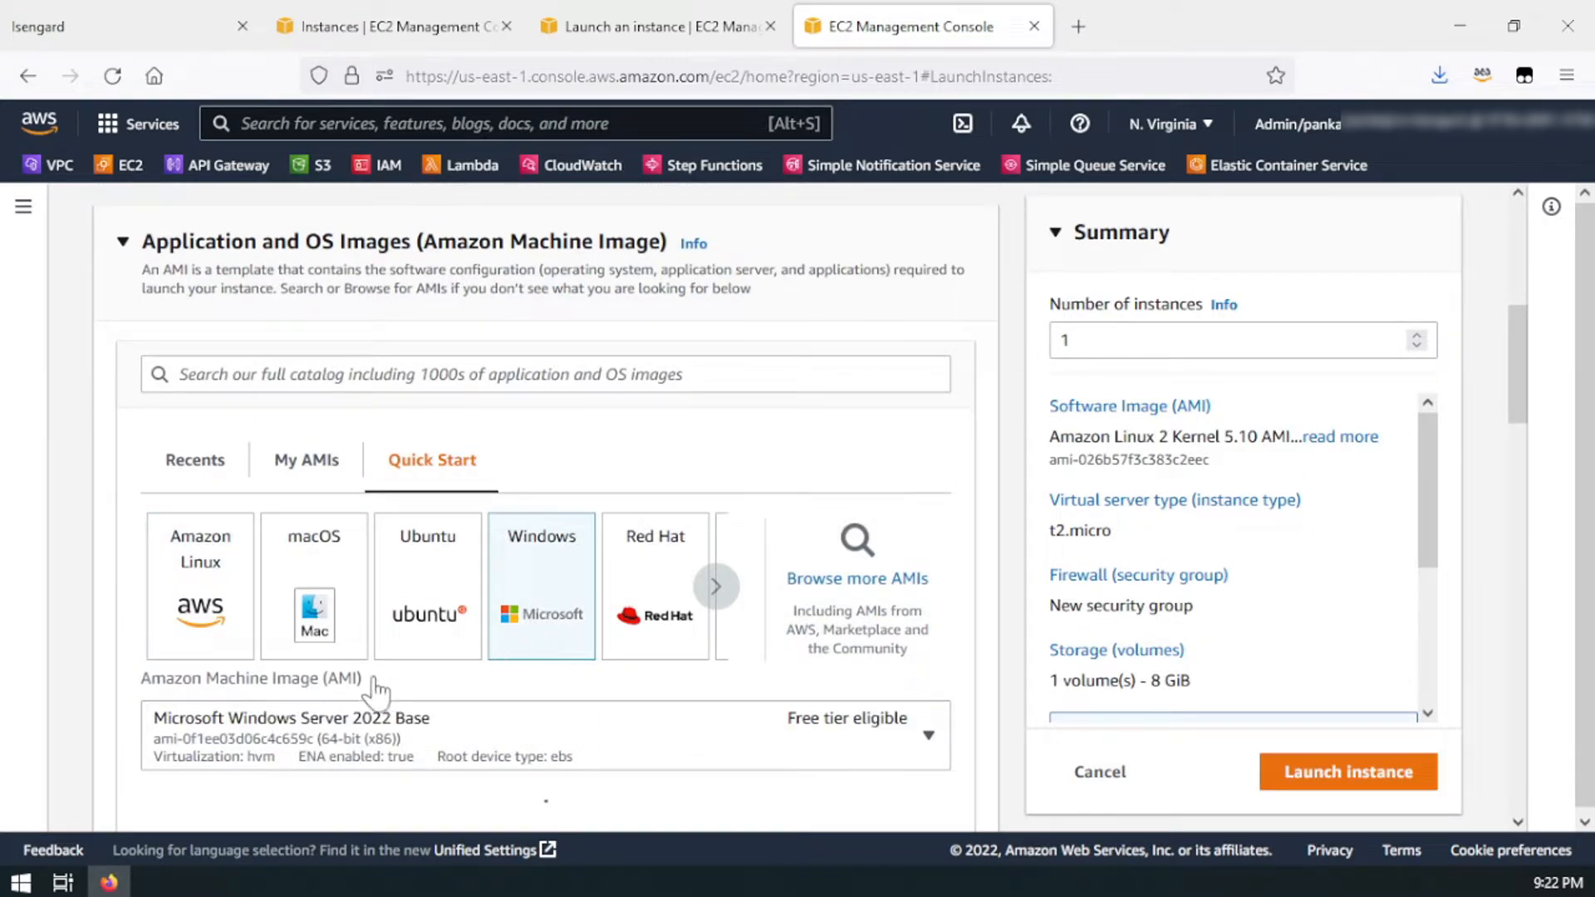
# Step: Keep the t2.micro instance type and assign the Win2008Key key pair to TempInstance
pyautogui.scroll(-3, 400, 706)
pyautogui.scroll(-3, 410, 587)
pyautogui.scroll(-2, 170, 581)
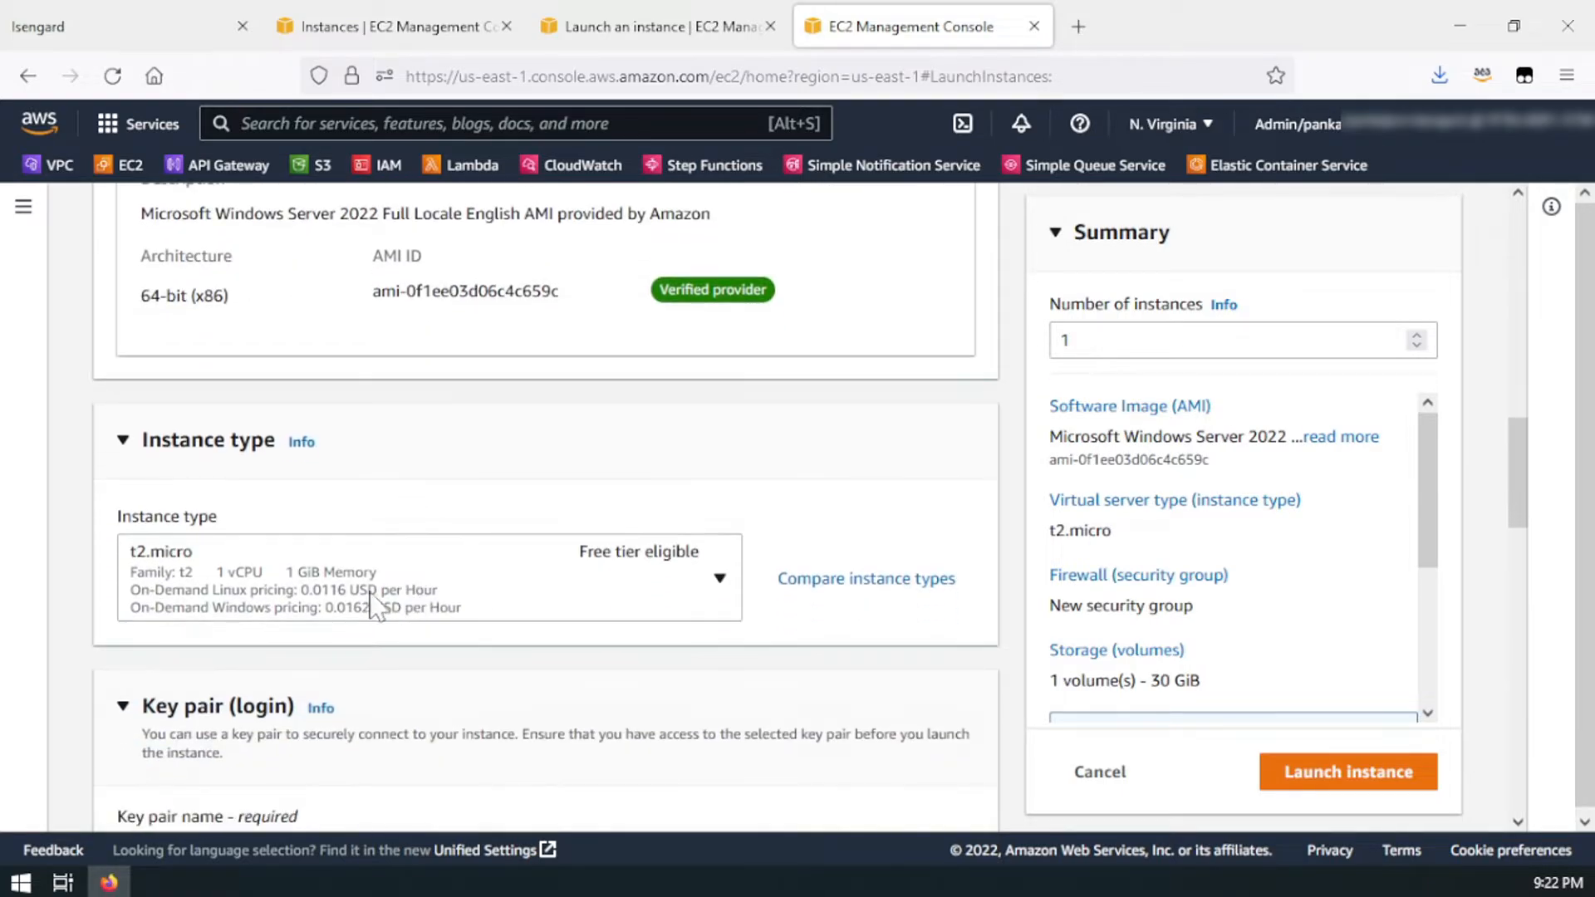
pyautogui.scroll(-3, 360, 620)
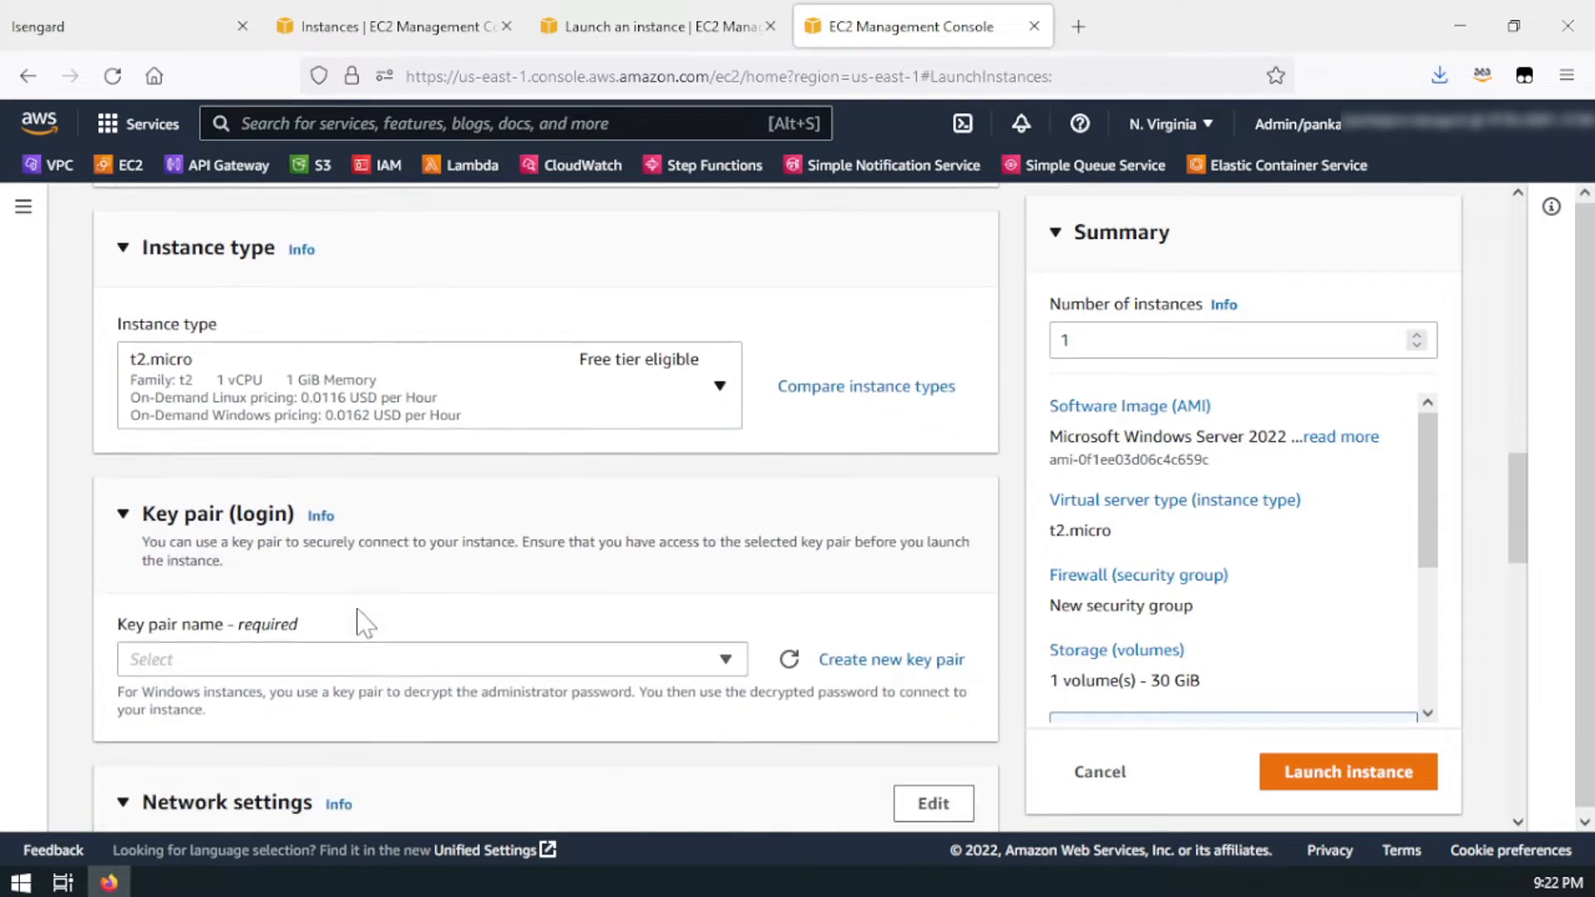
pyautogui.scroll(-3, 488, 534)
pyautogui.click(294, 352)
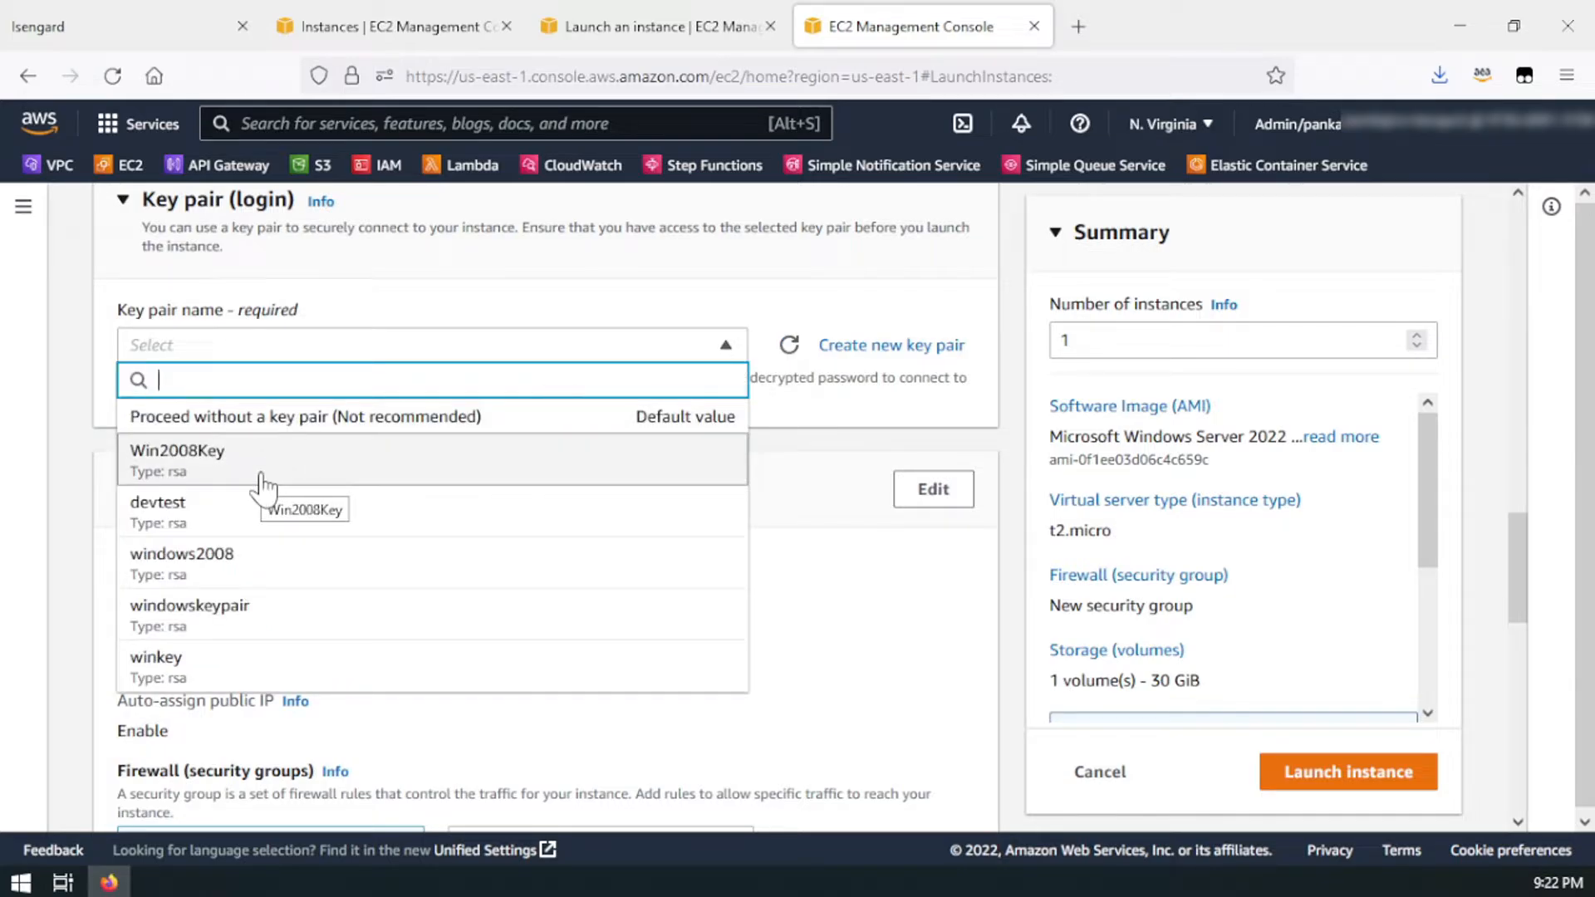
pyautogui.click(699, 473)
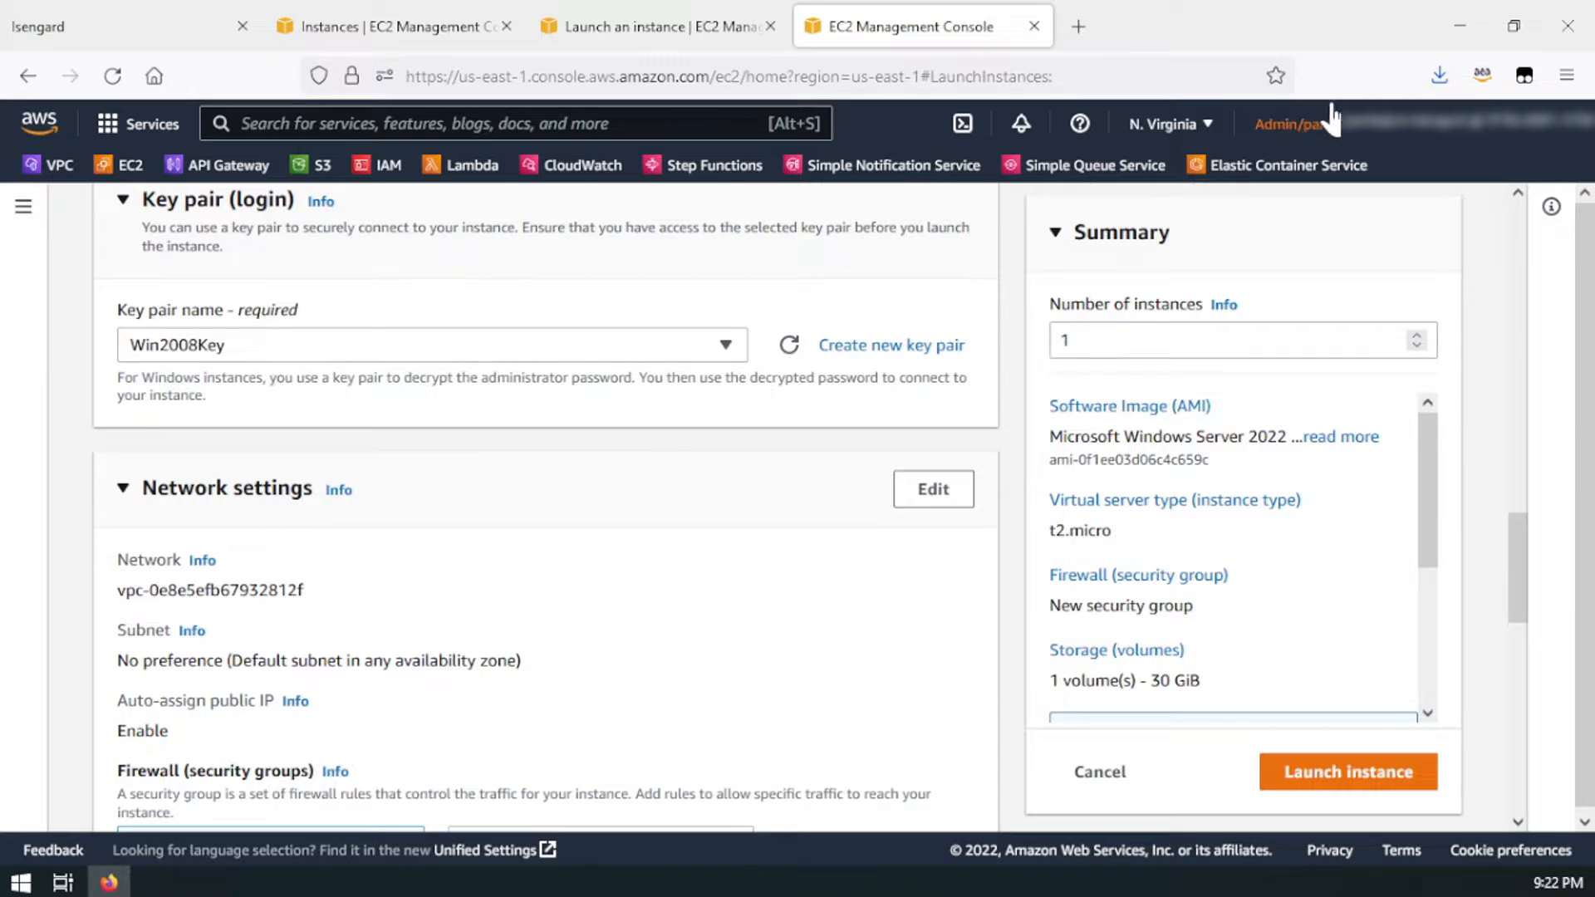
# Step: Use the existing security group launch-wizard-1 for TempInstance's firewall
pyautogui.scroll(-2, 484, 492)
pyautogui.scroll(-2, 490, 492)
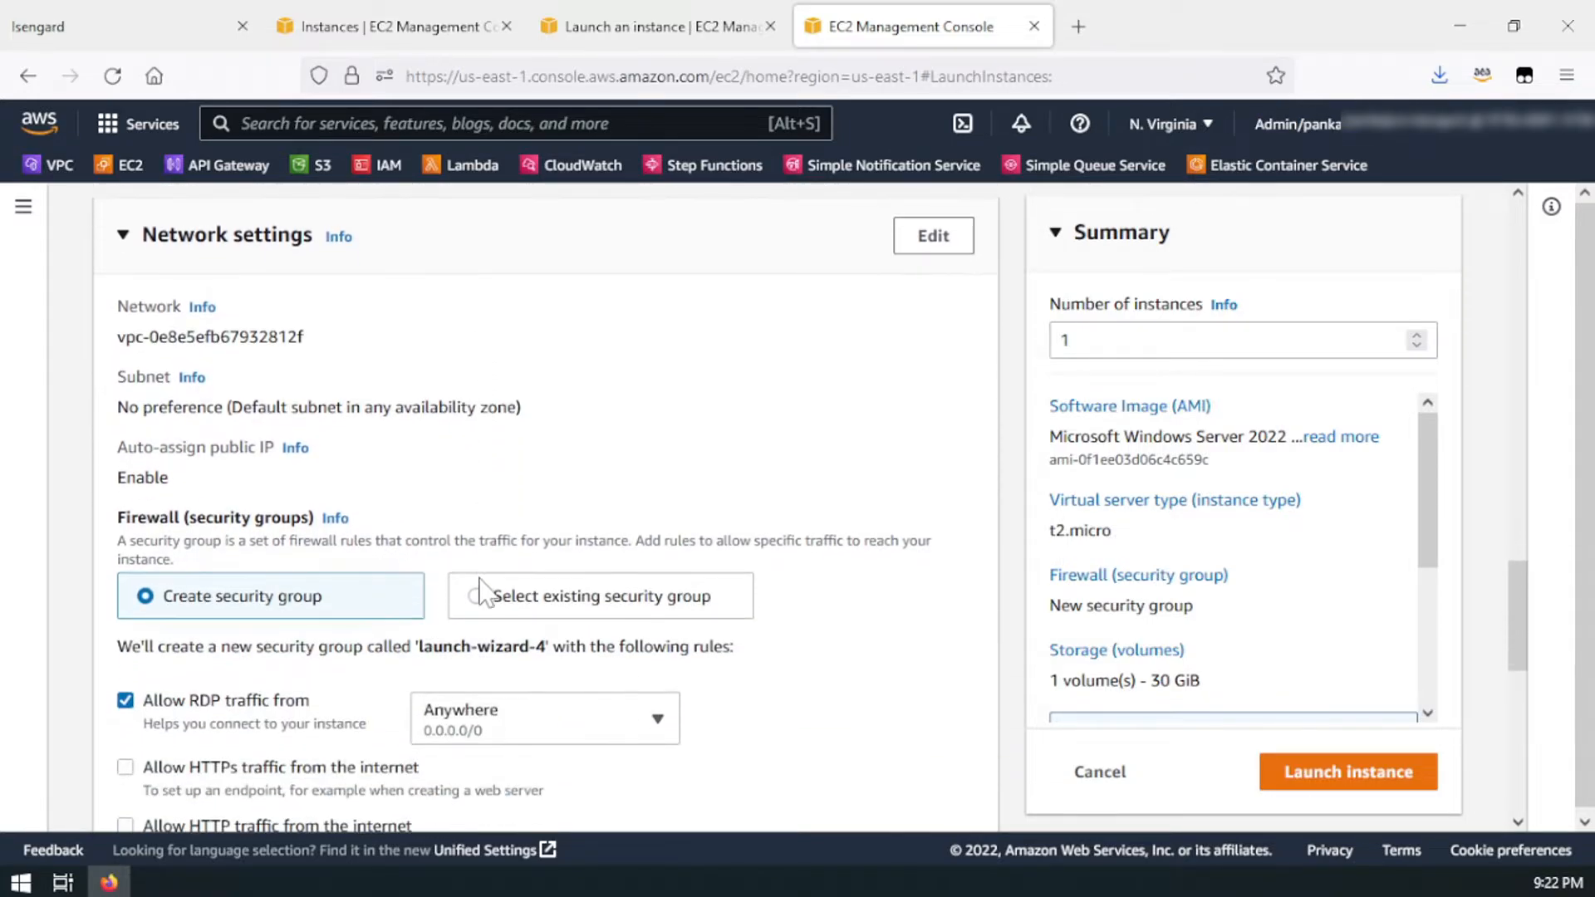
pyautogui.click(478, 598)
pyautogui.scroll(-2, 477, 610)
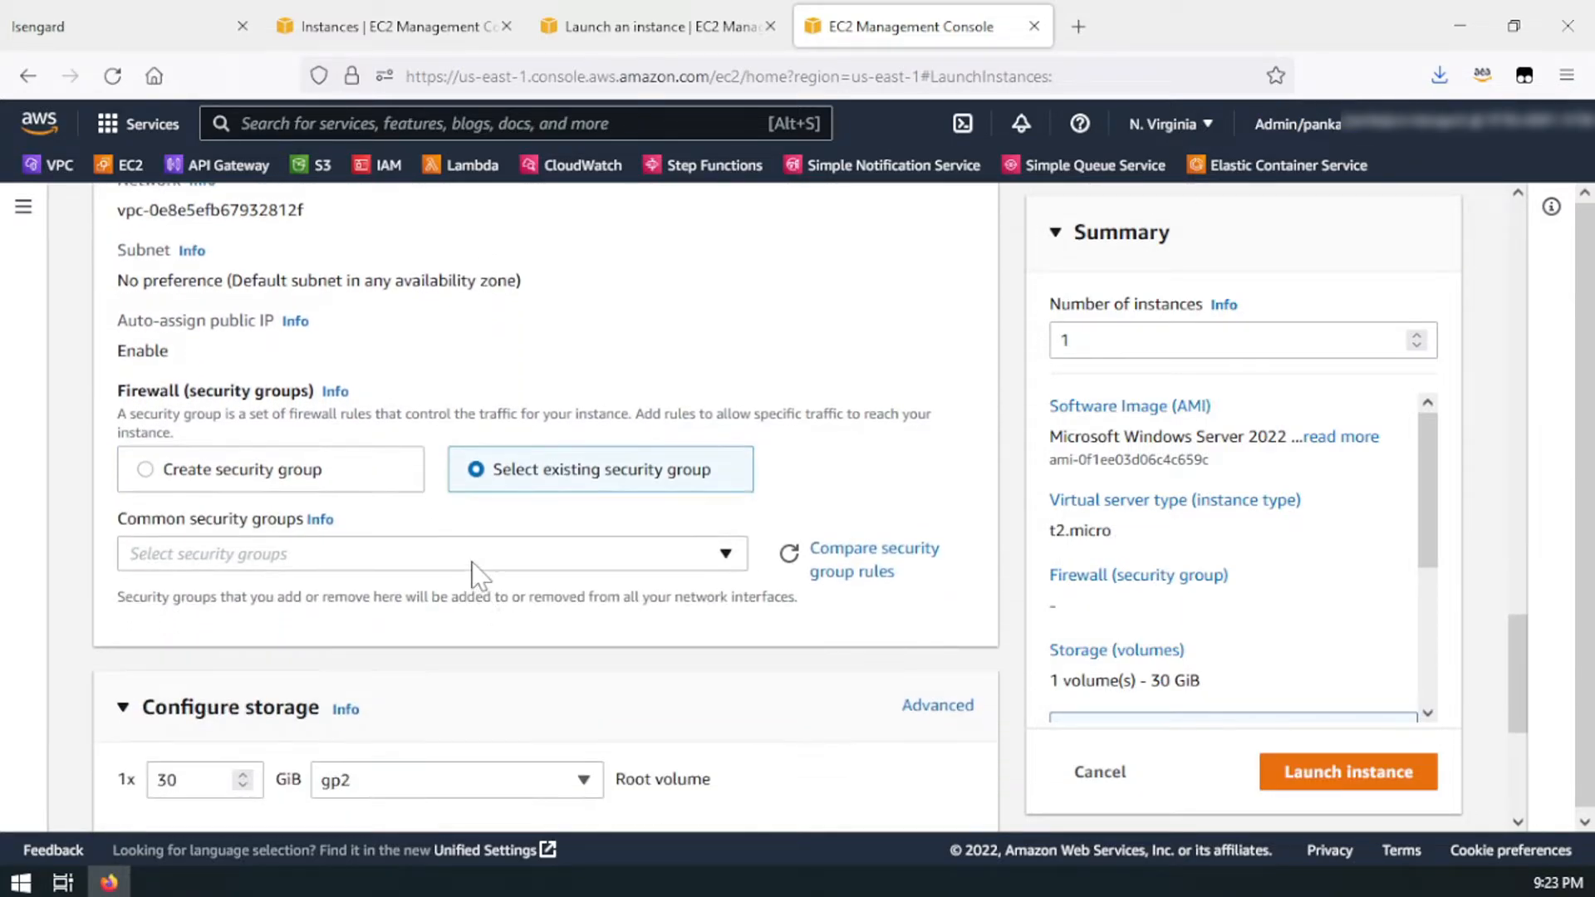
pyautogui.click(478, 571)
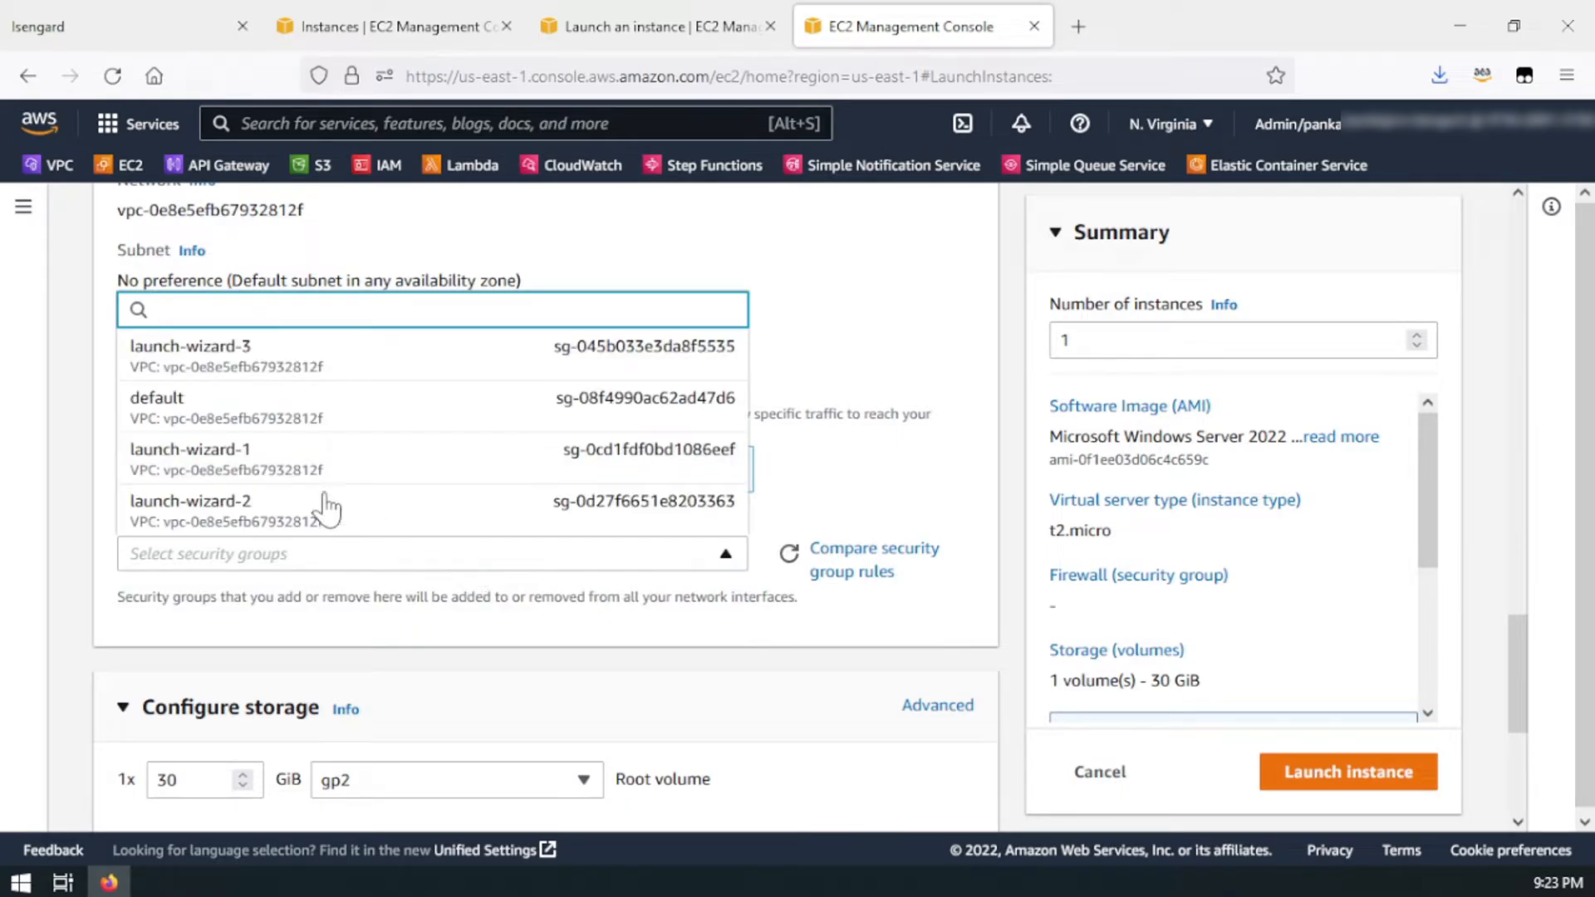
pyautogui.click(282, 470)
# Step: Launch TempInstance with the default 30 GiB gp2 storage and open its entry in the instances list
pyautogui.scroll(-3, 545, 629)
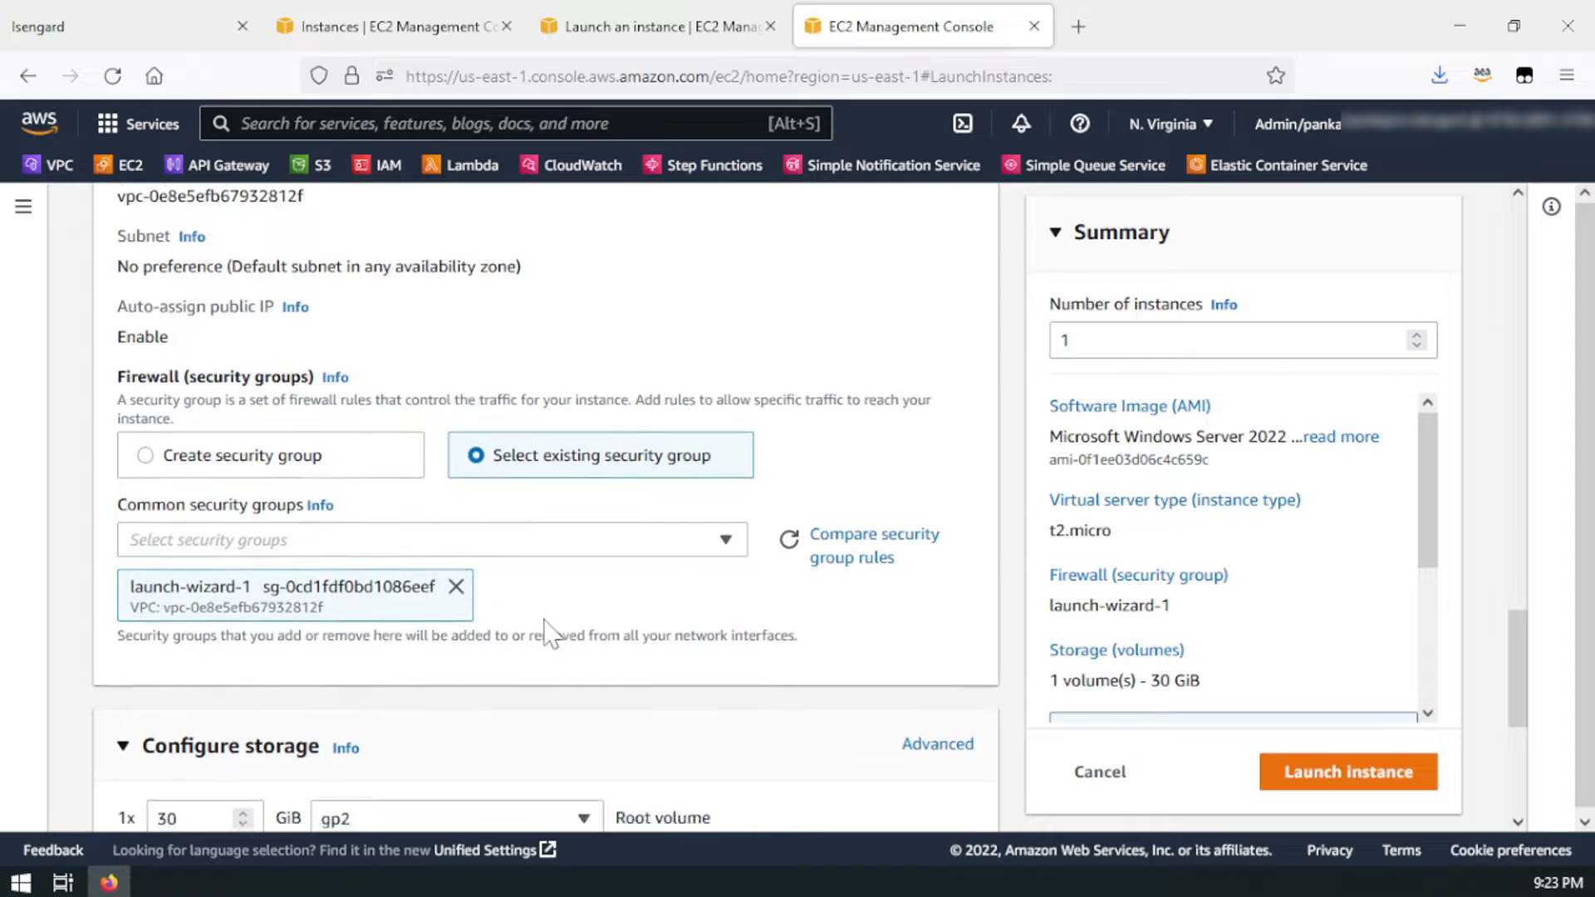
pyautogui.scroll(-2, 544, 480)
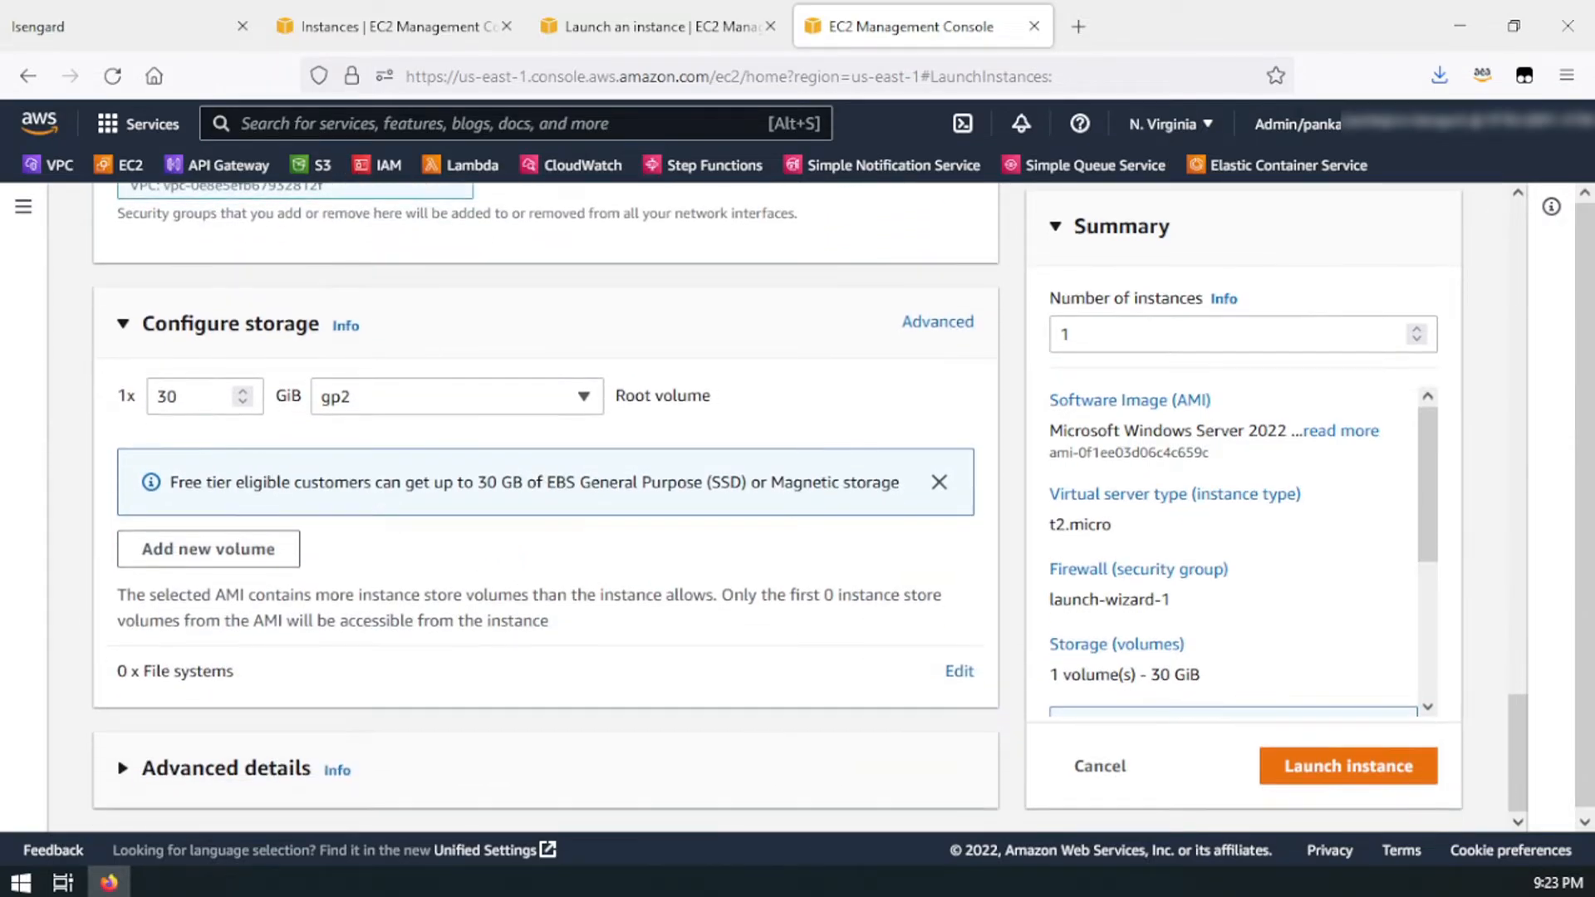
pyautogui.scroll(-1, 477, 536)
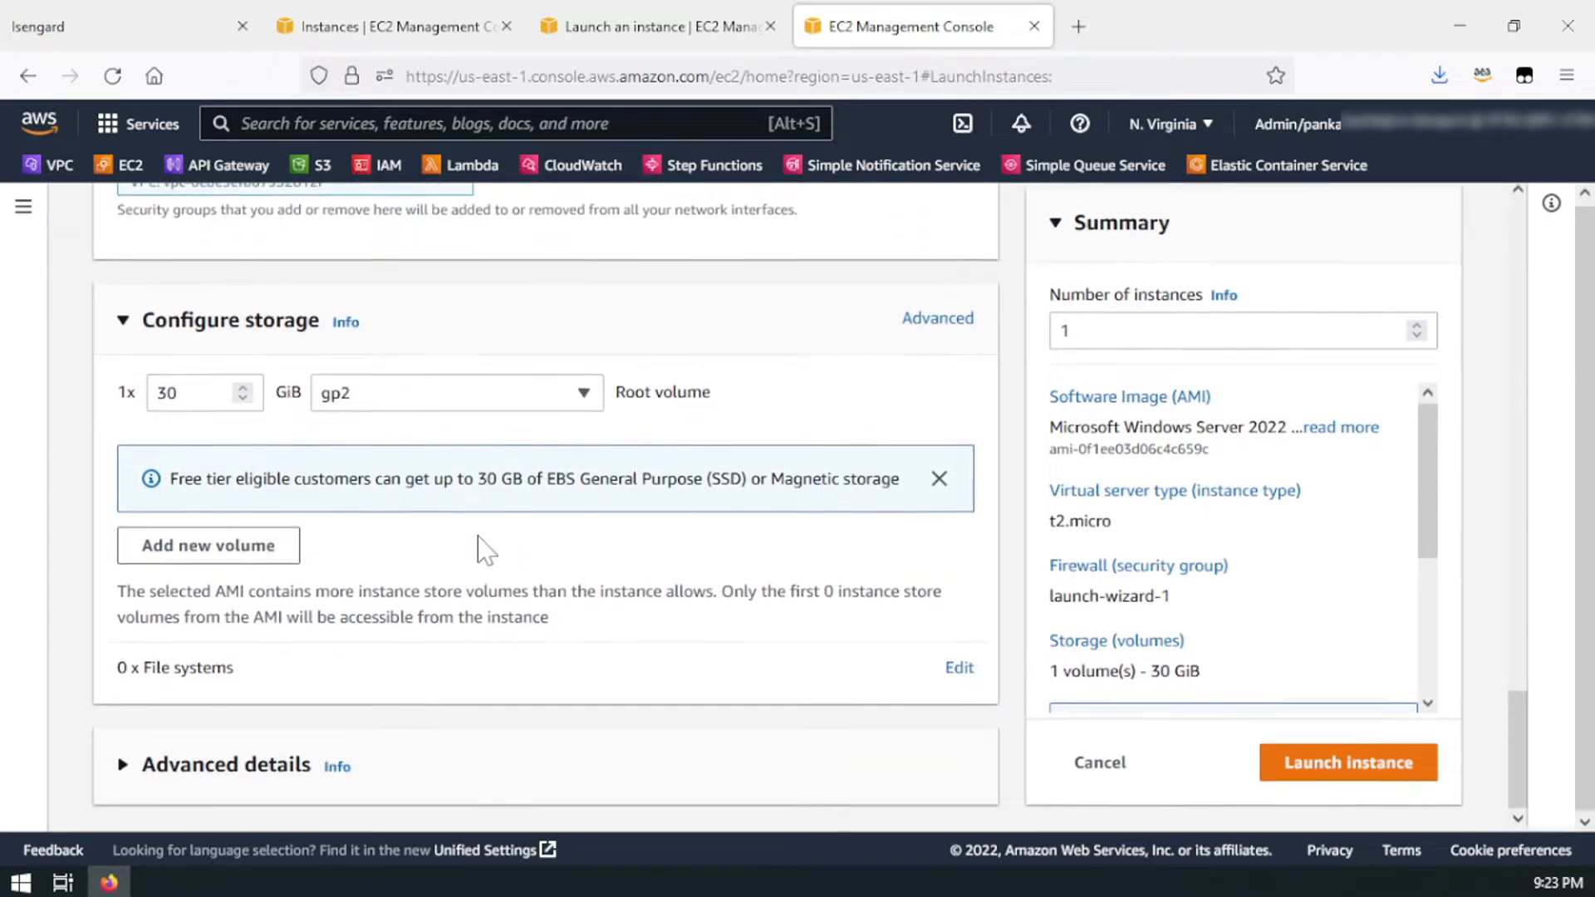
pyautogui.click(1345, 764)
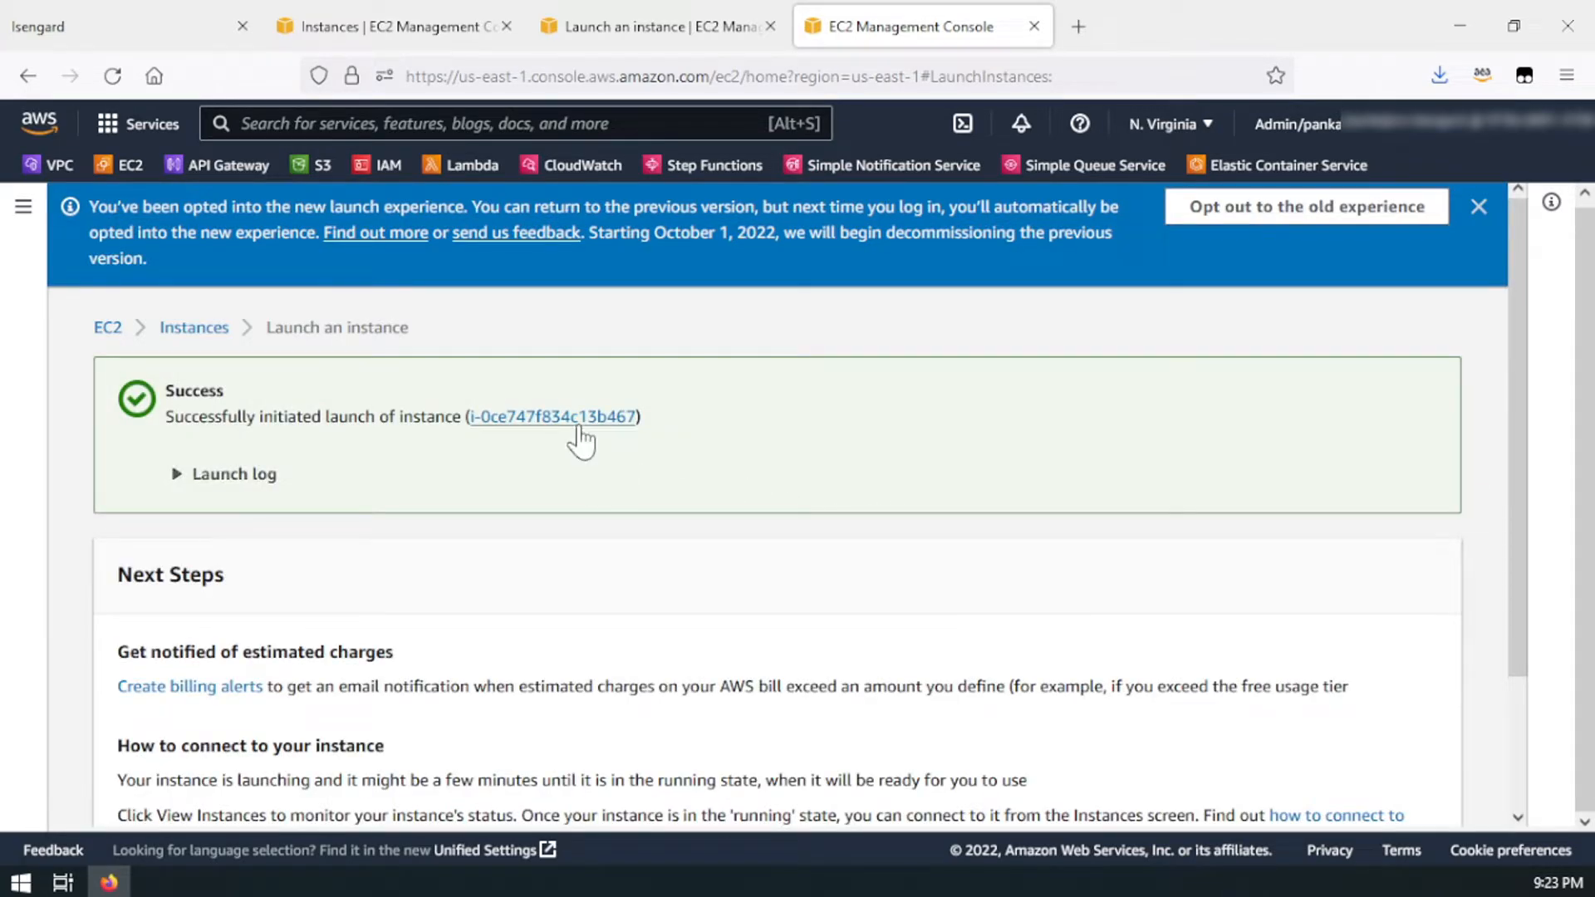
pyautogui.click(578, 426)
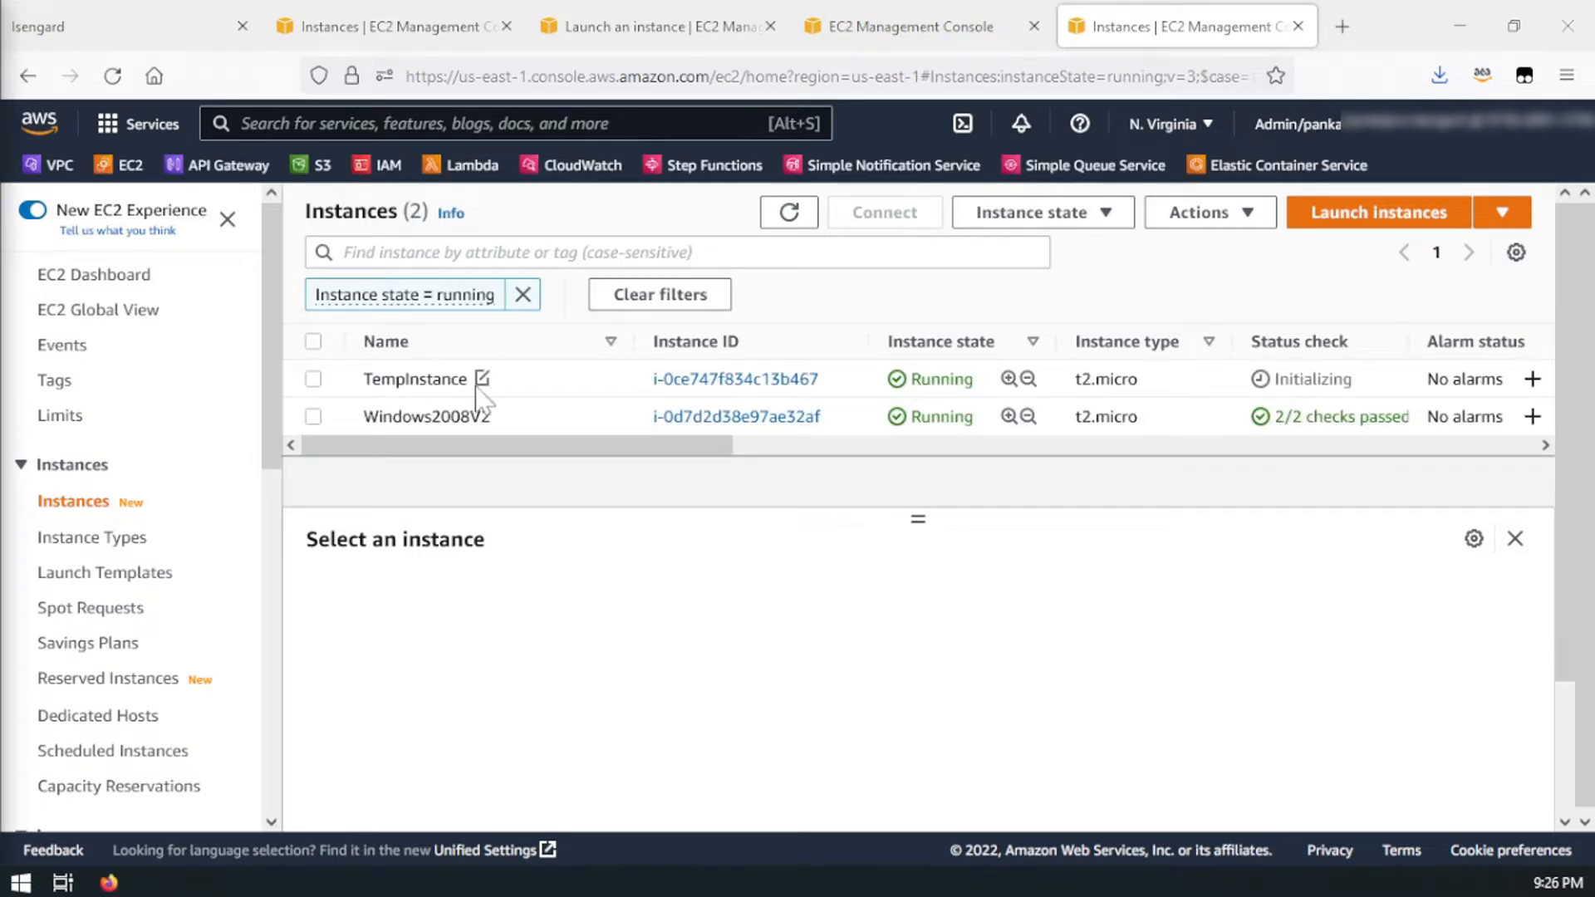
# Step: Download and save the remote desktop file for TempInstance from its RDP client connection options
pyautogui.click(756, 384)
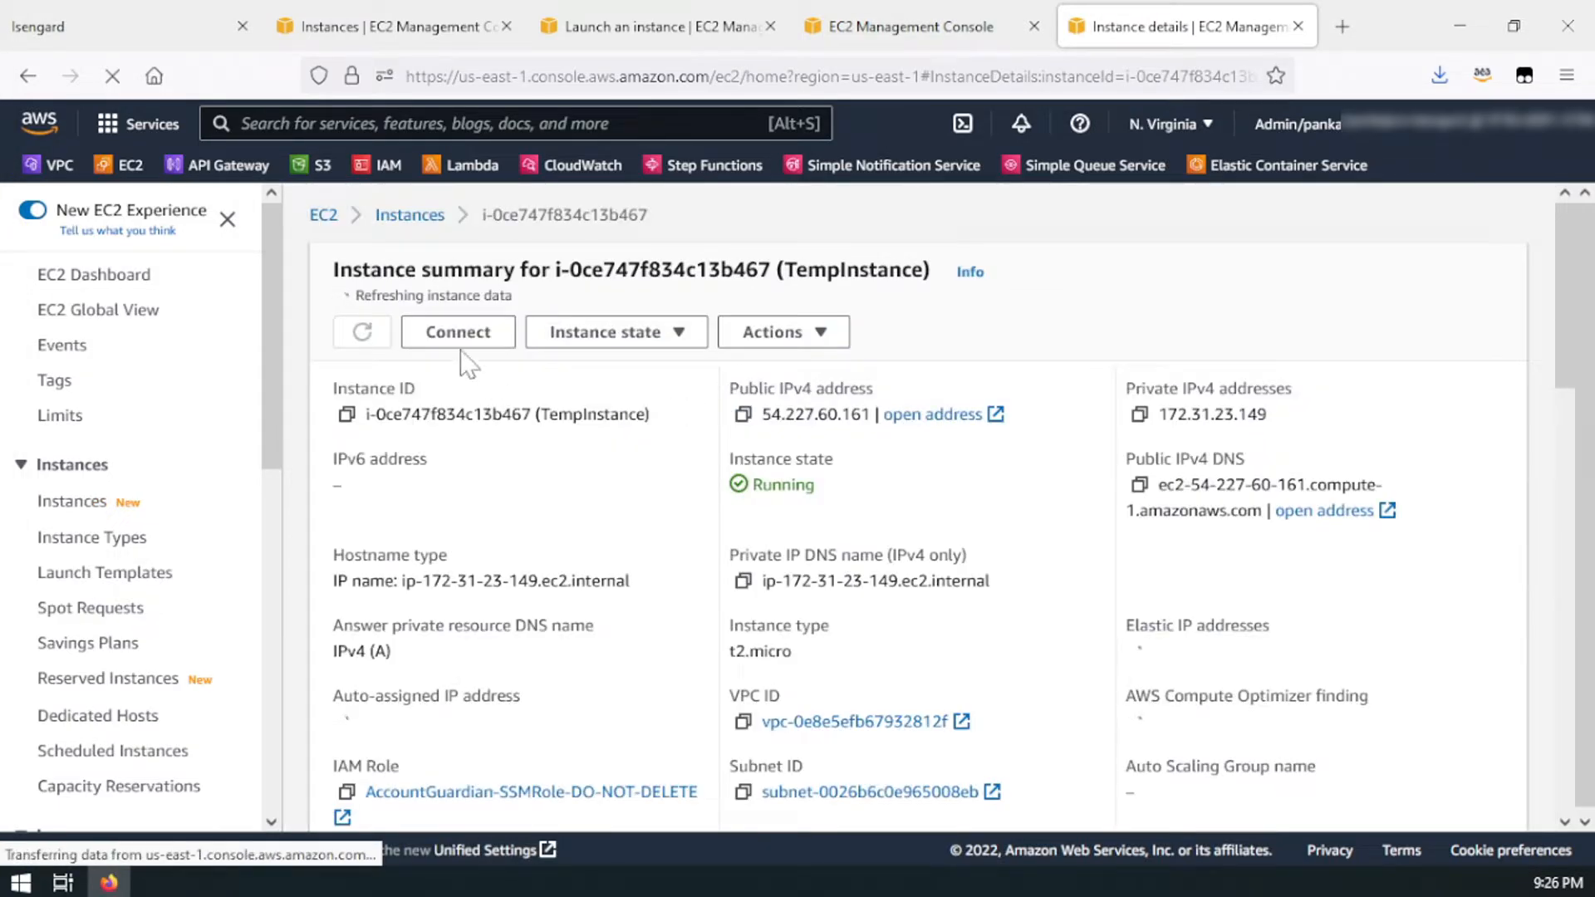
pyautogui.click(466, 344)
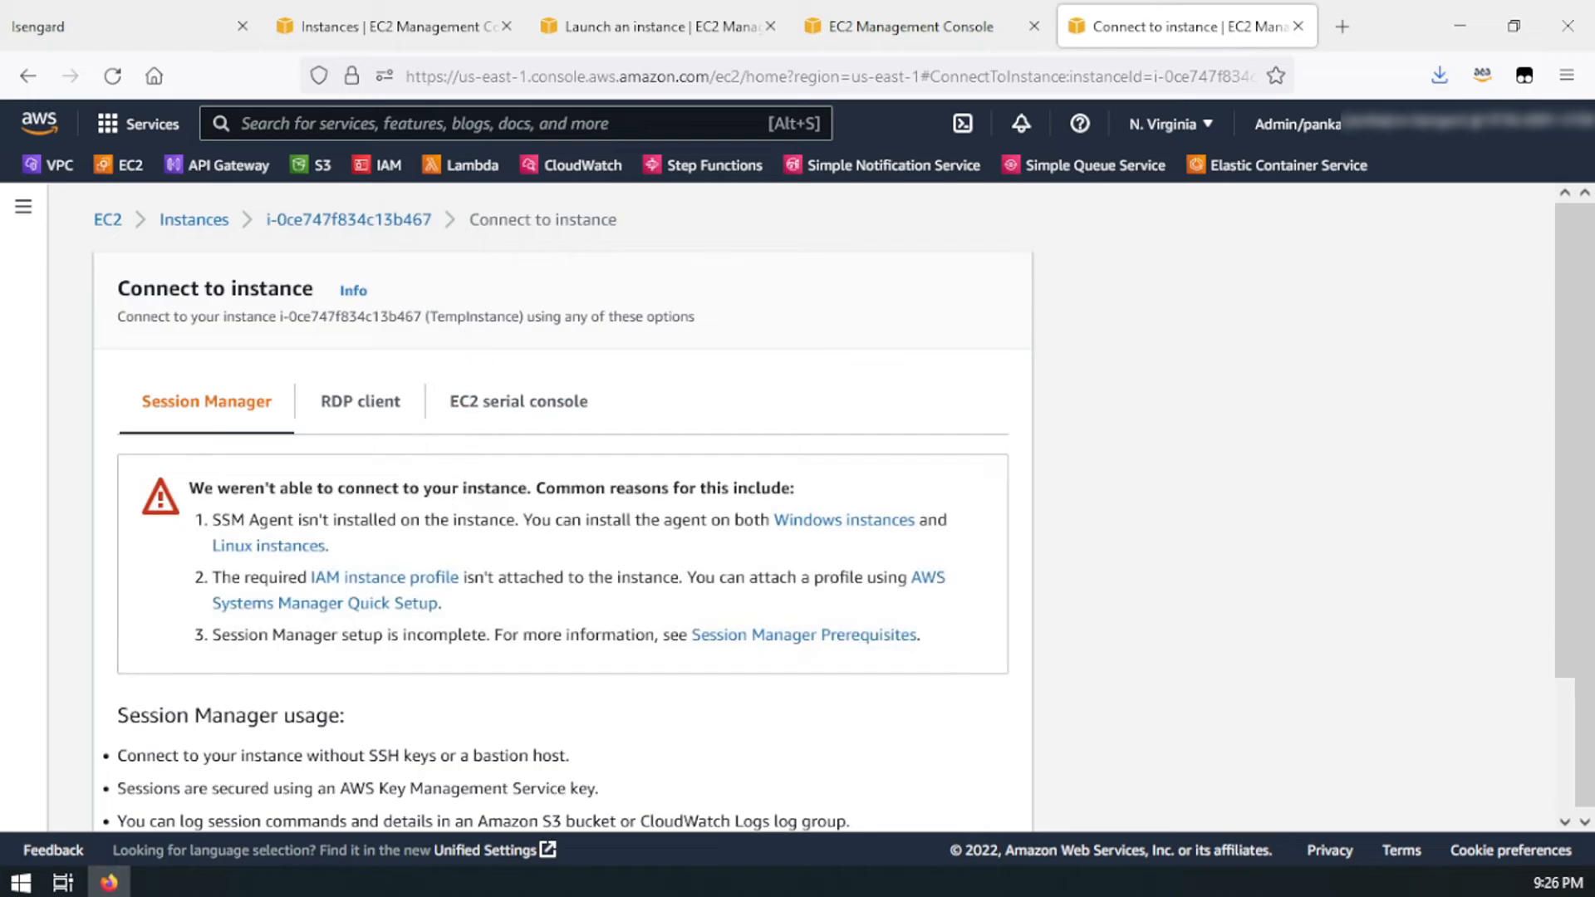
pyautogui.click(347, 416)
pyautogui.scroll(-5, 448, 557)
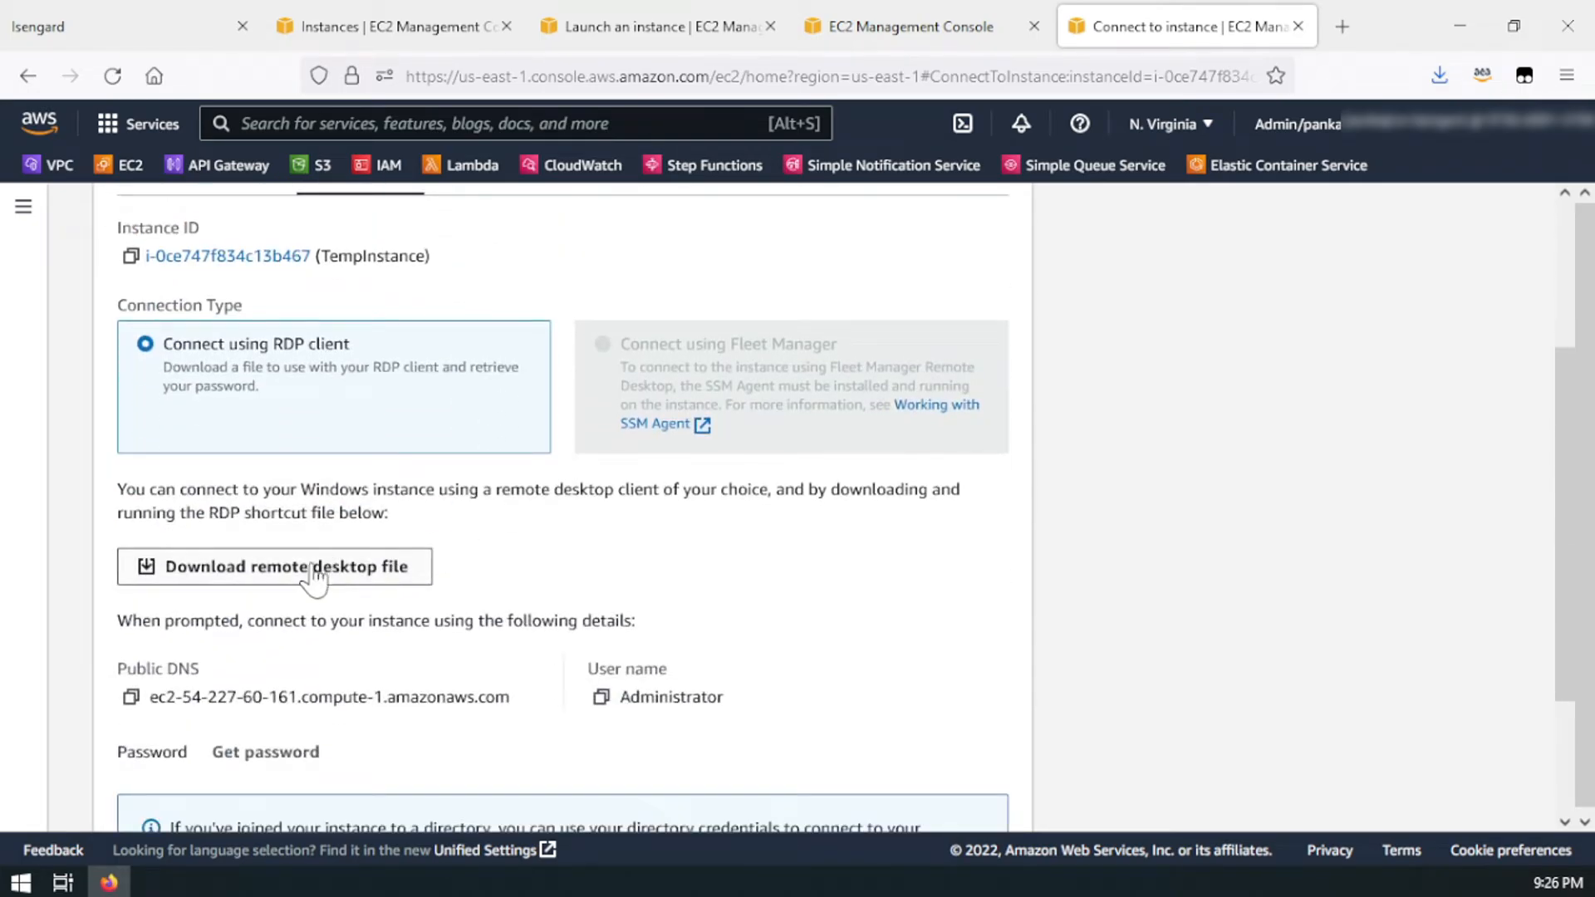
pyautogui.click(314, 573)
pyautogui.click(694, 405)
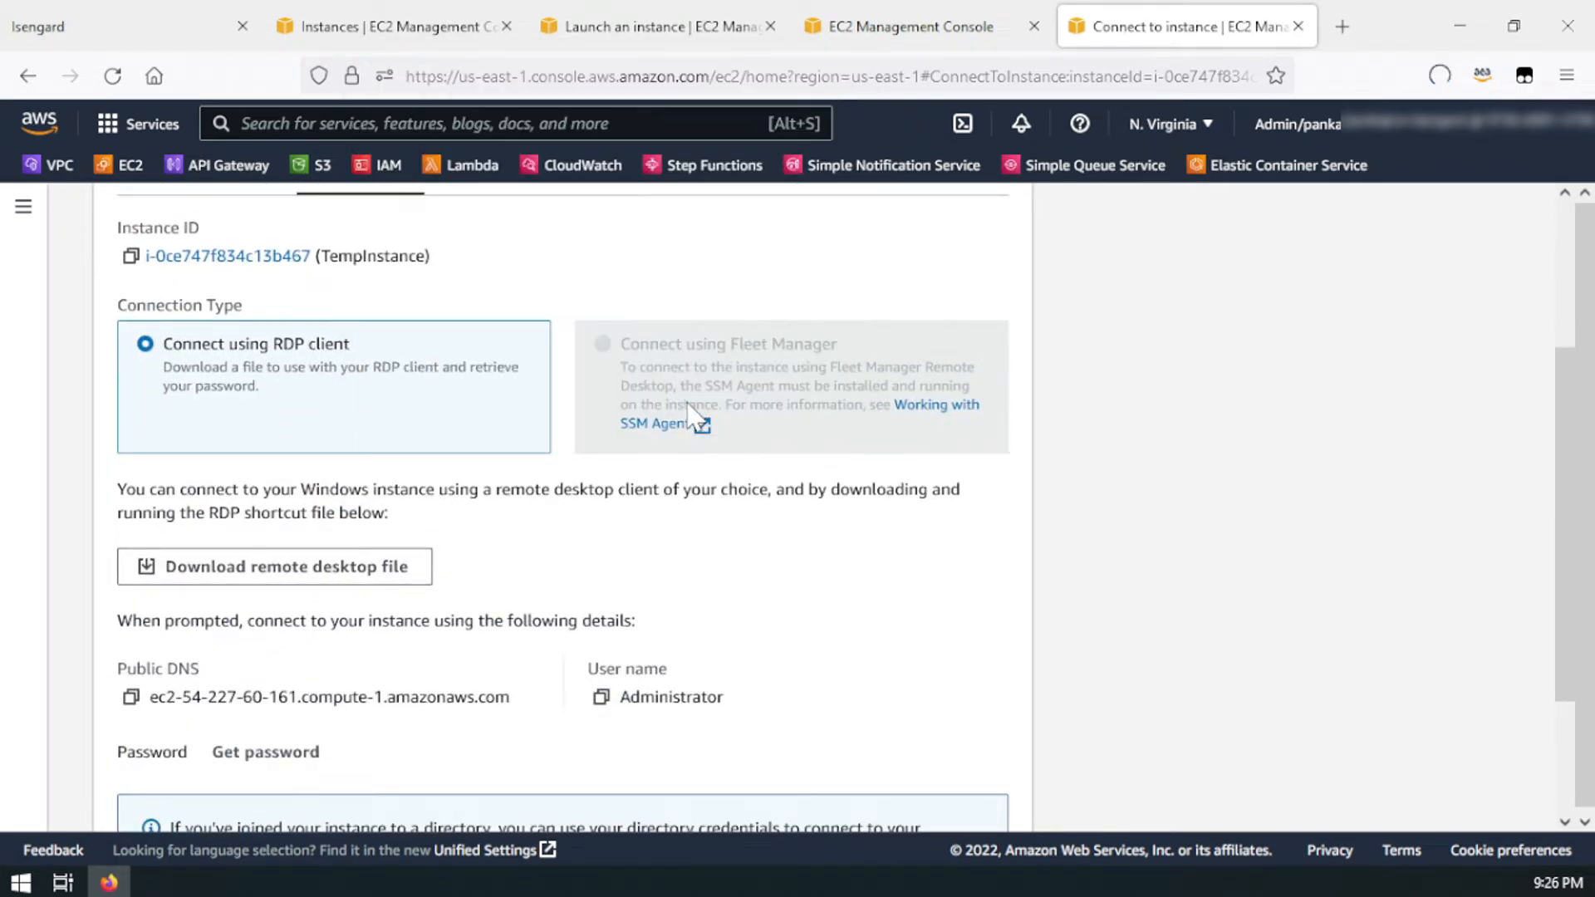
# Step: Decrypt TempInstance's Windows administrator password with the Win2008Key.pem key file and copy the decrypted password
pyautogui.scroll(-3, 498, 552)
pyautogui.click(274, 571)
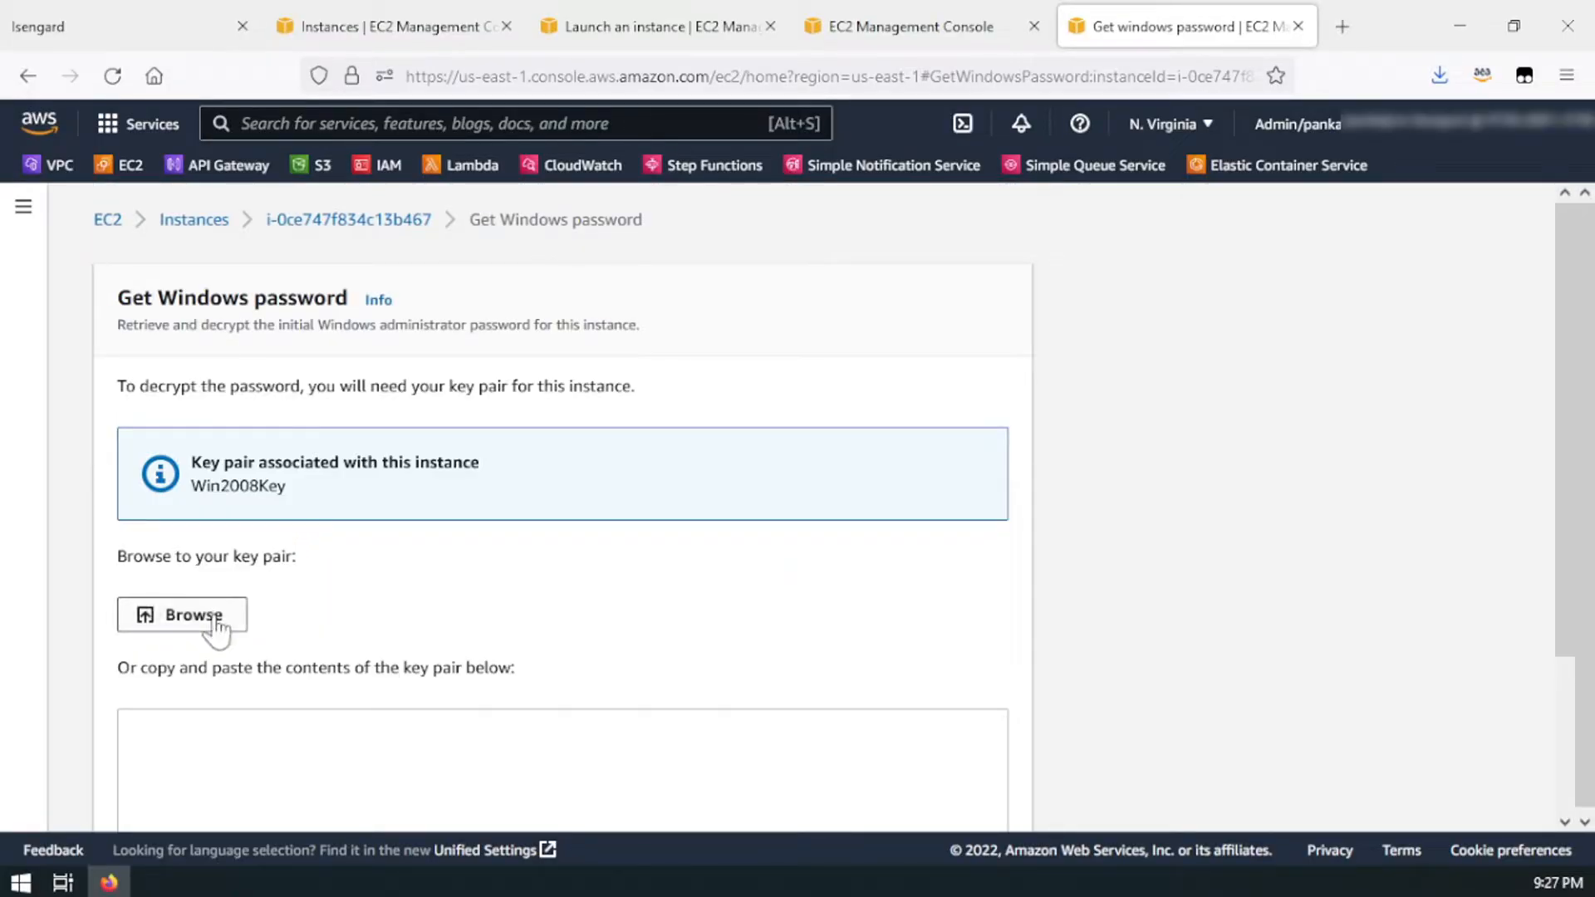
pyautogui.click(237, 616)
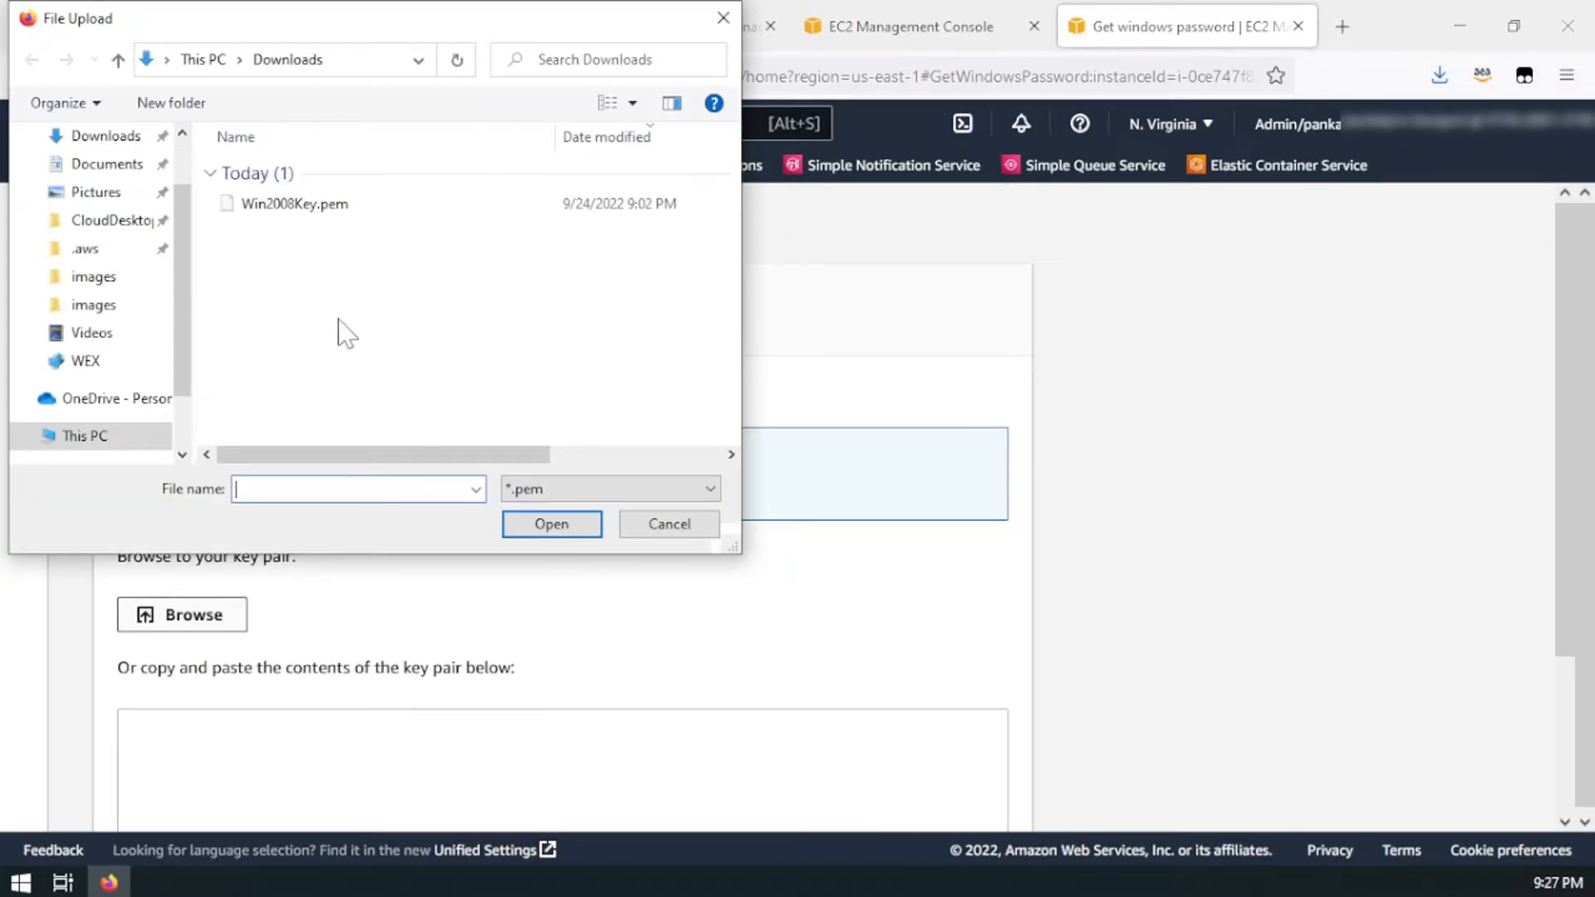
pyautogui.doubleClick(292, 212)
pyautogui.scroll(-5, 426, 559)
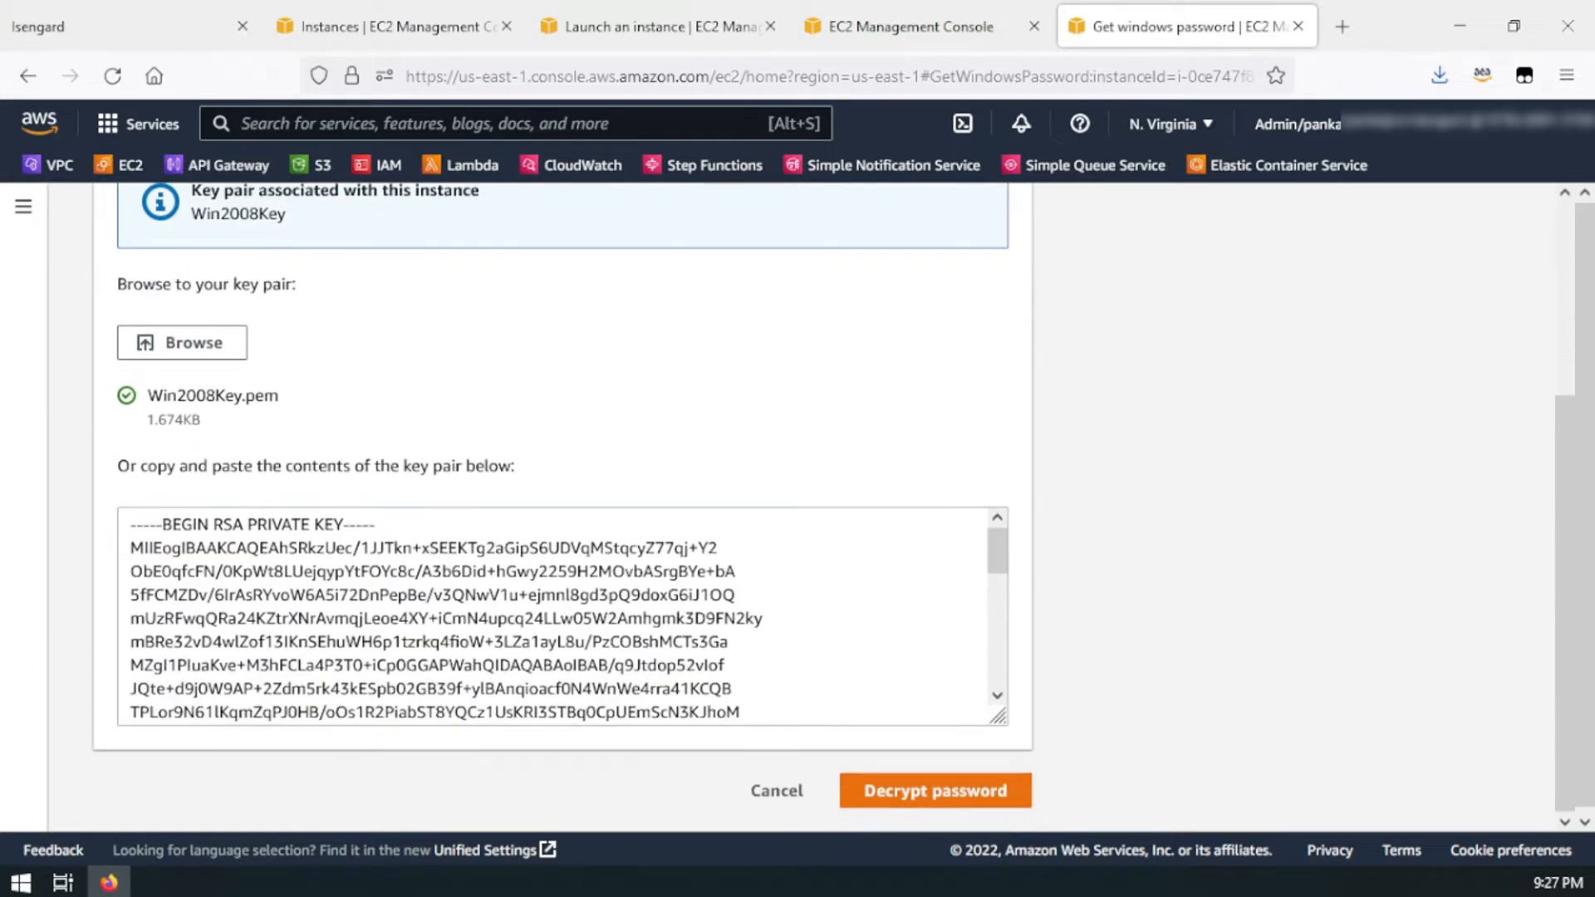
pyautogui.click(909, 777)
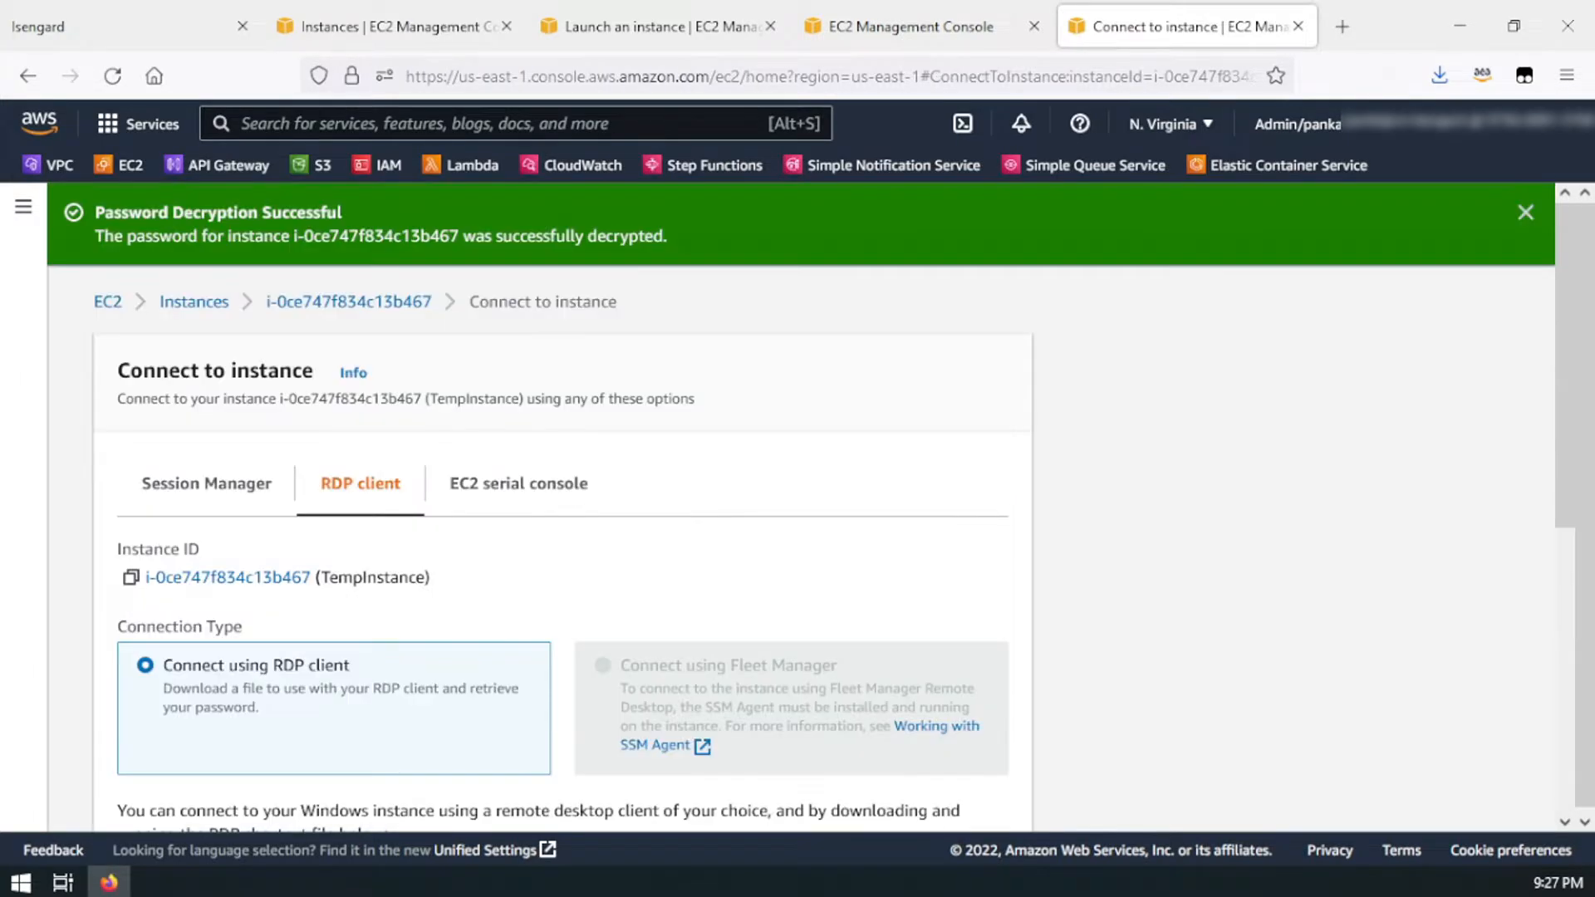
pyautogui.scroll(-5, 755, 627)
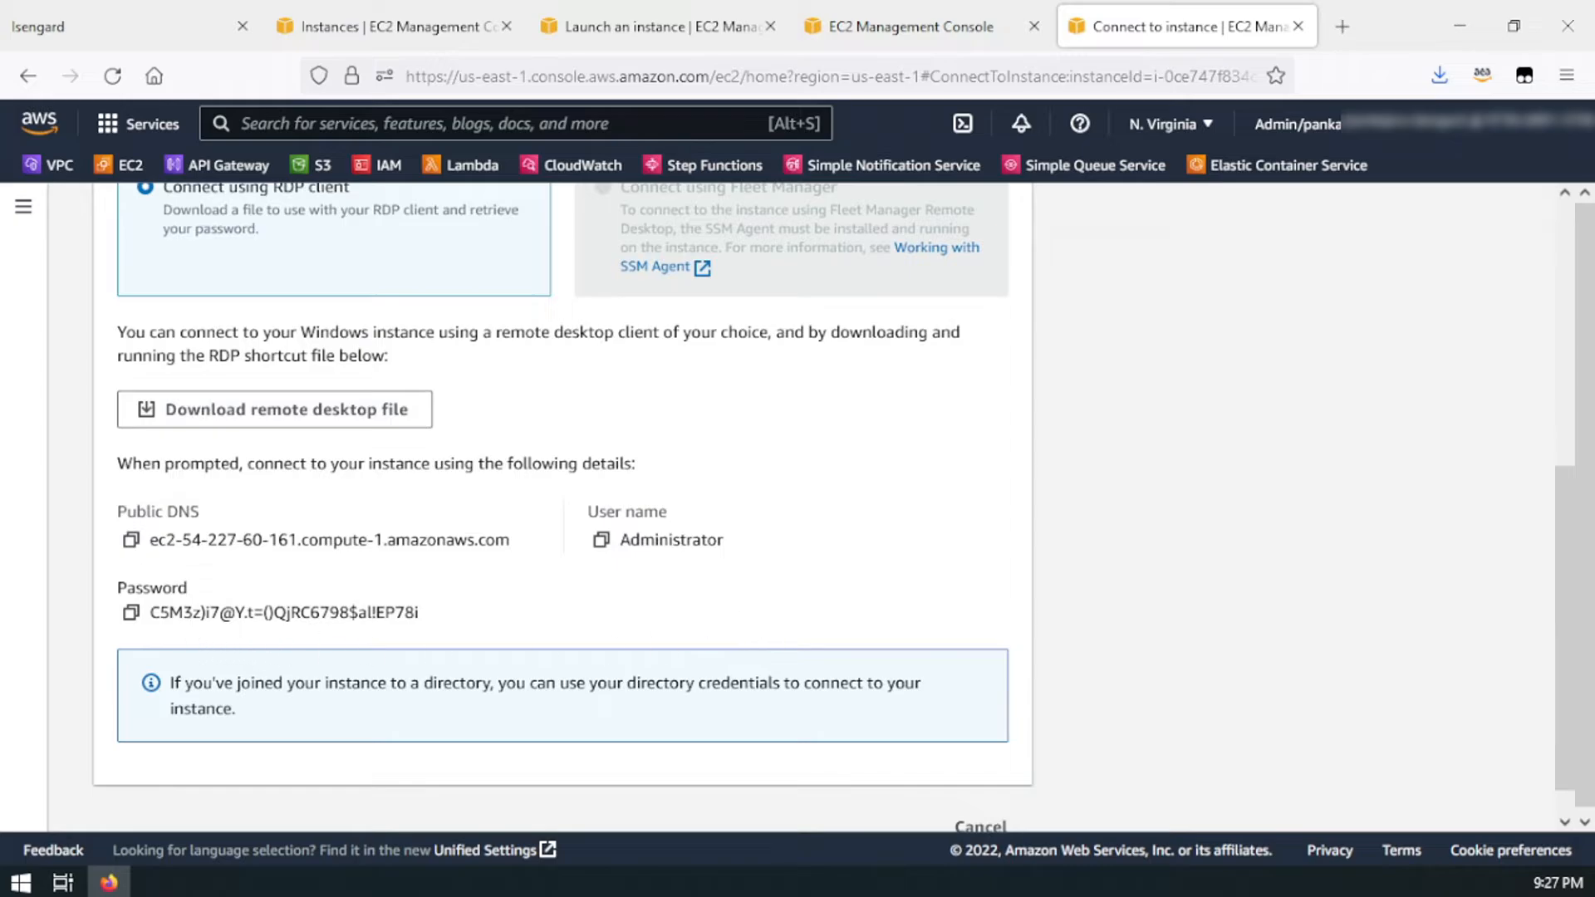
pyautogui.click(131, 614)
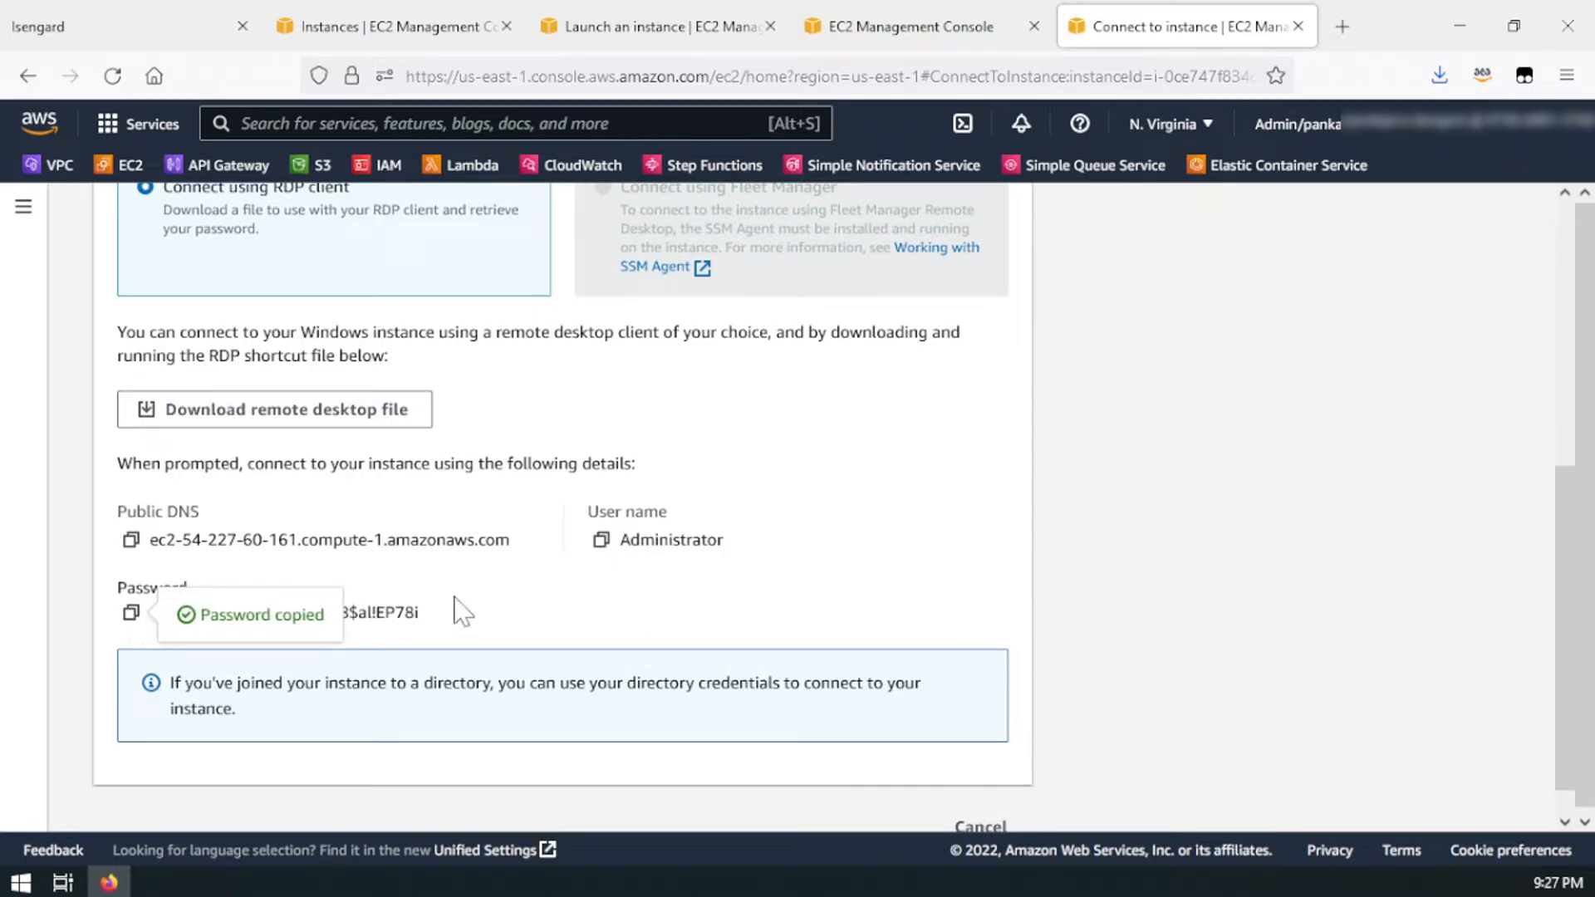
# Step: Connect to TempInstance with the downloaded remote desktop file, entering the Administrator password, accepting its certificate and declining network discovery
pyautogui.scroll(5, 1097, 345)
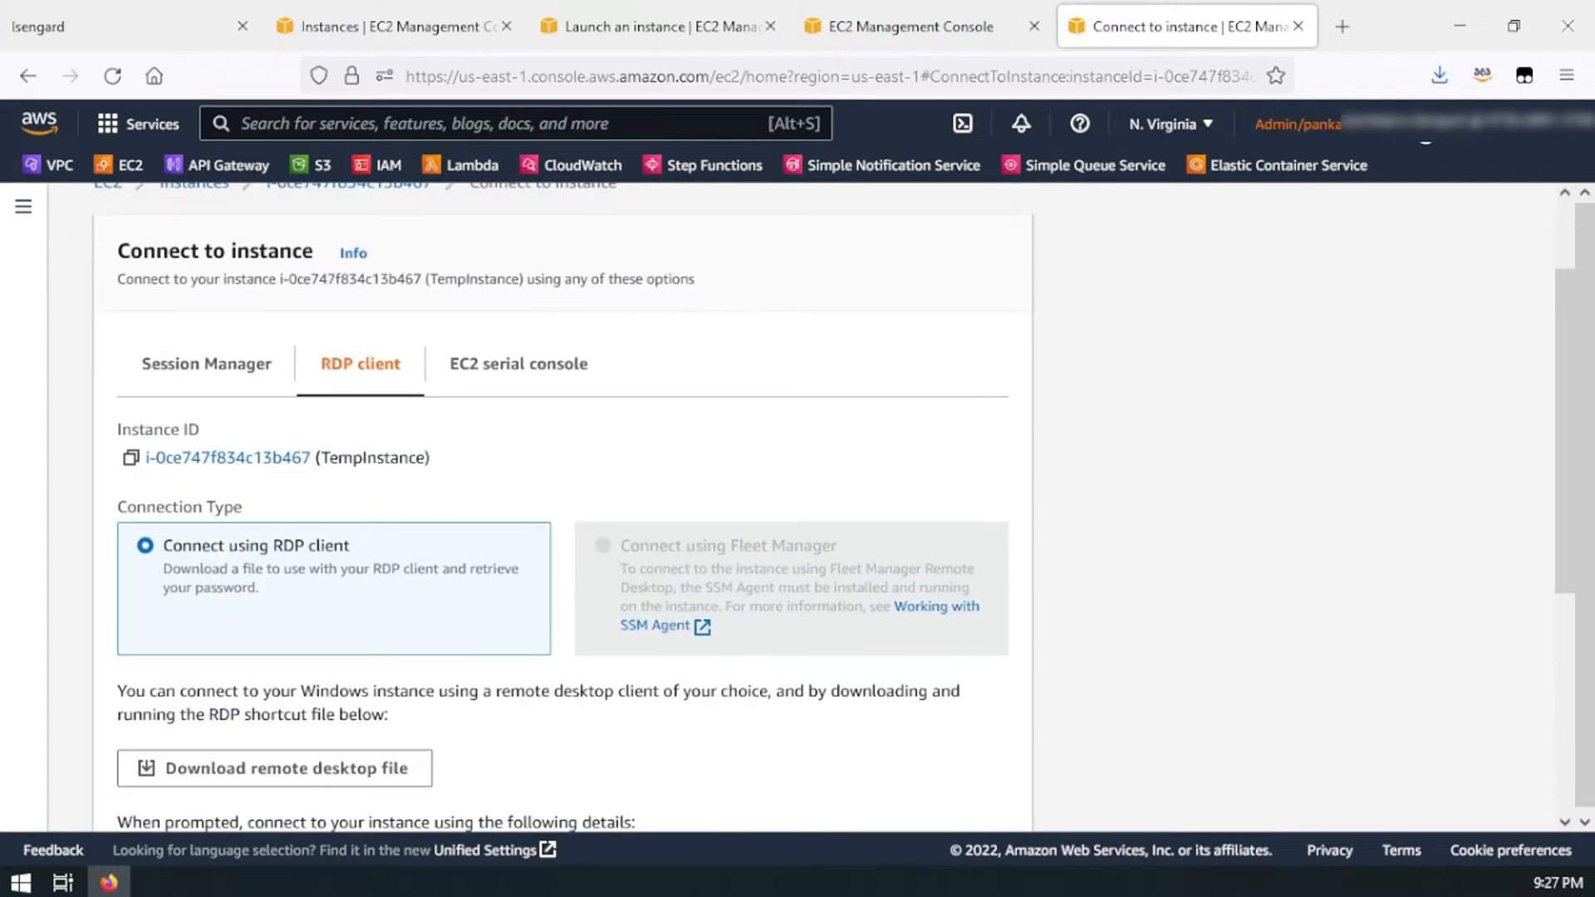
pyautogui.click(1189, 159)
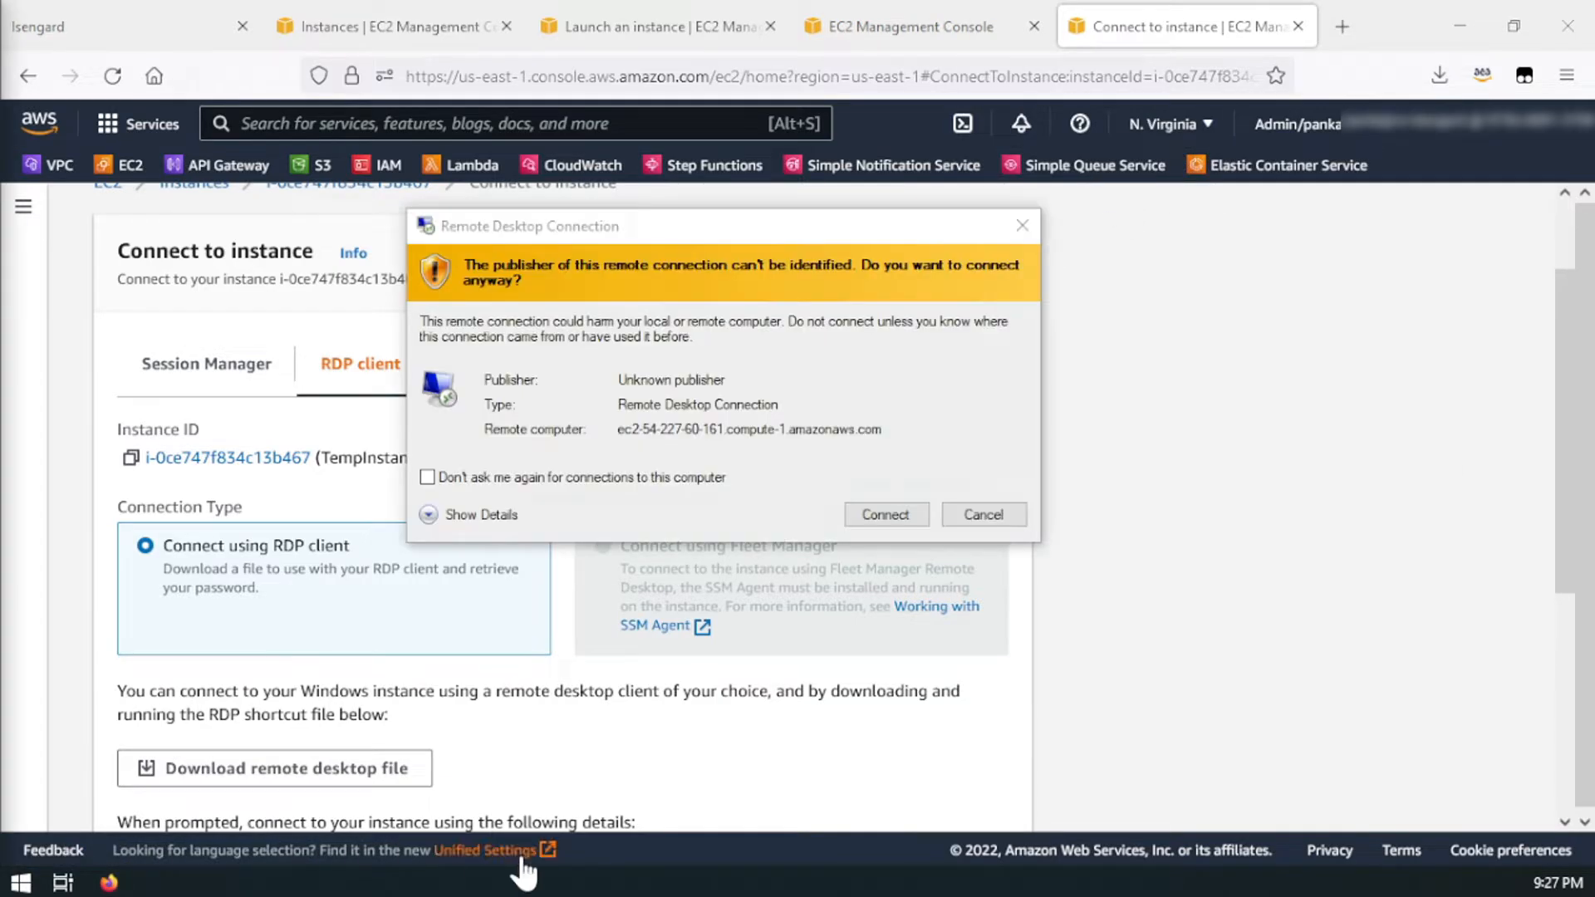
pyautogui.click(883, 513)
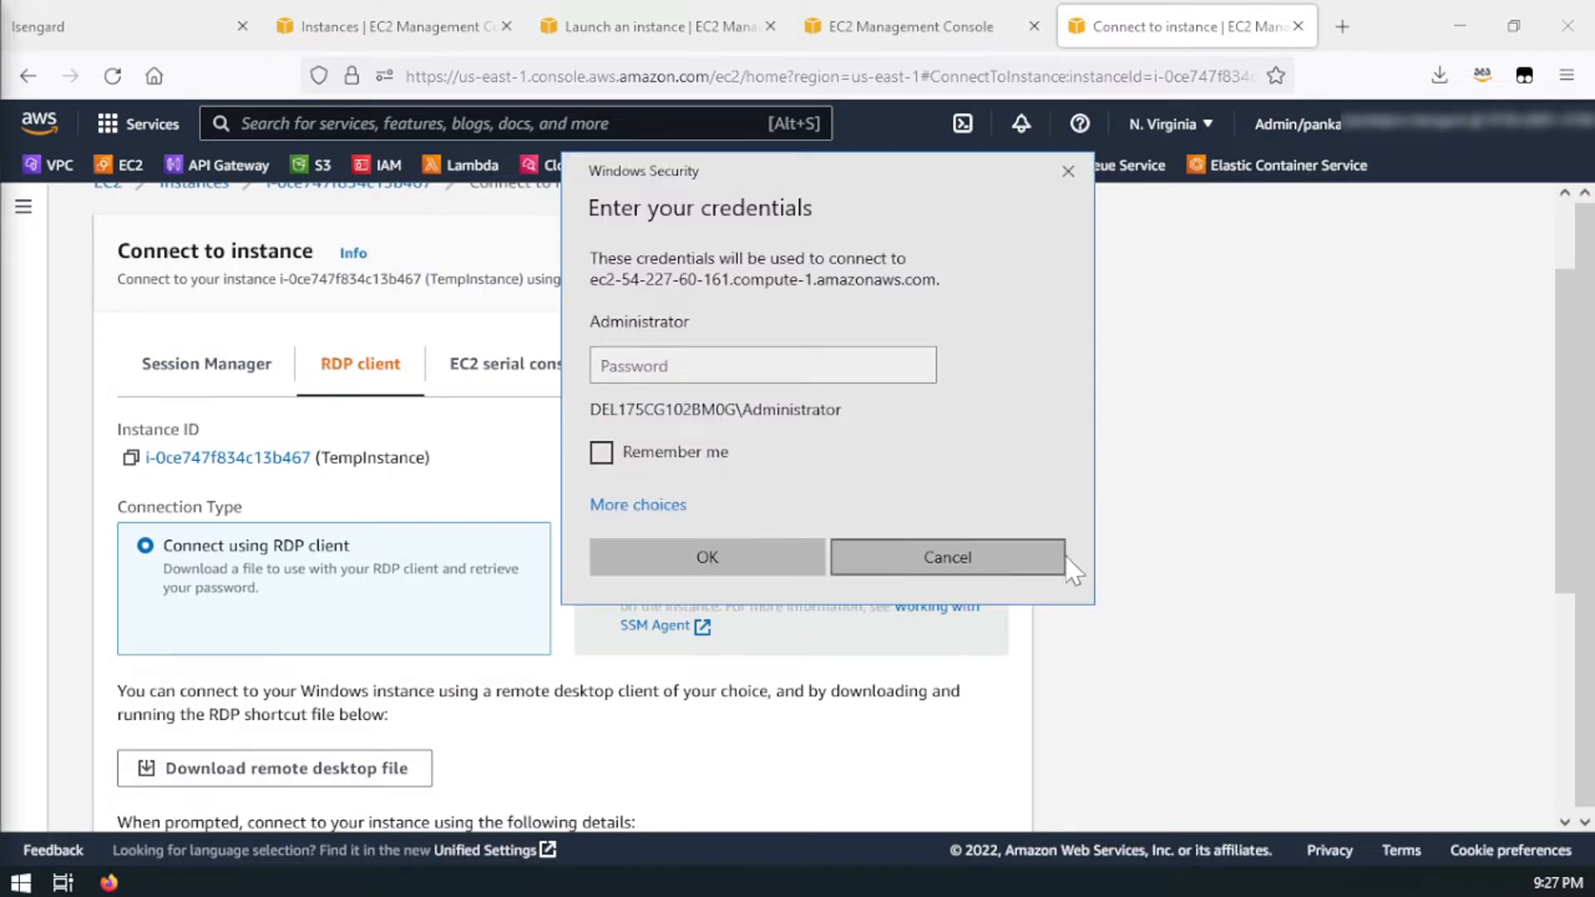
pyautogui.hotkey('ctrl', 'v')
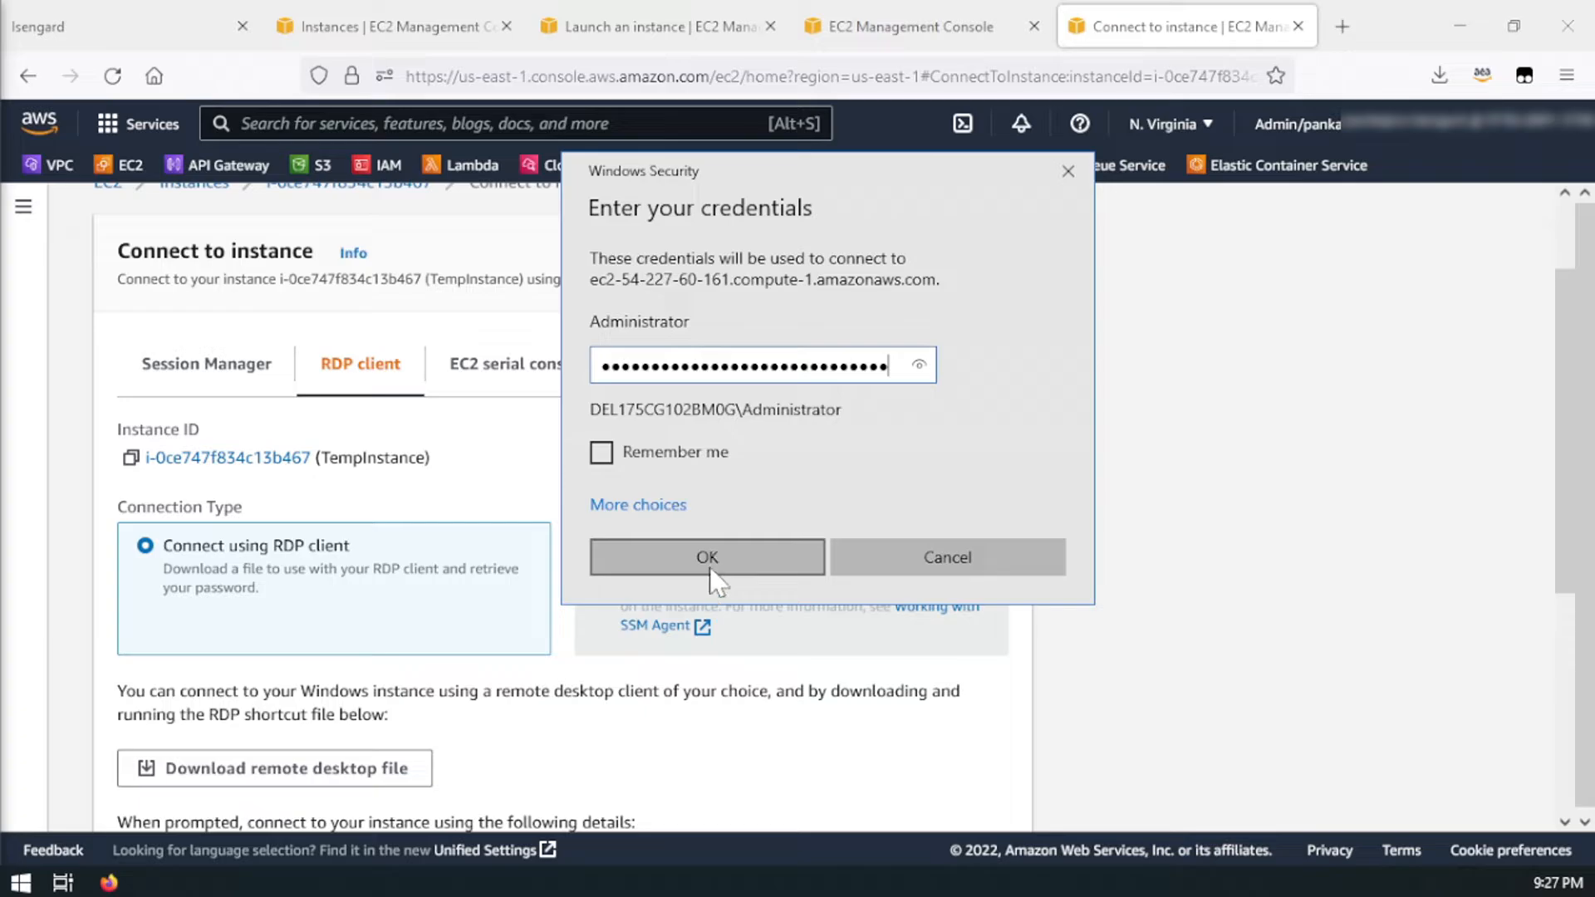
pyautogui.click(712, 568)
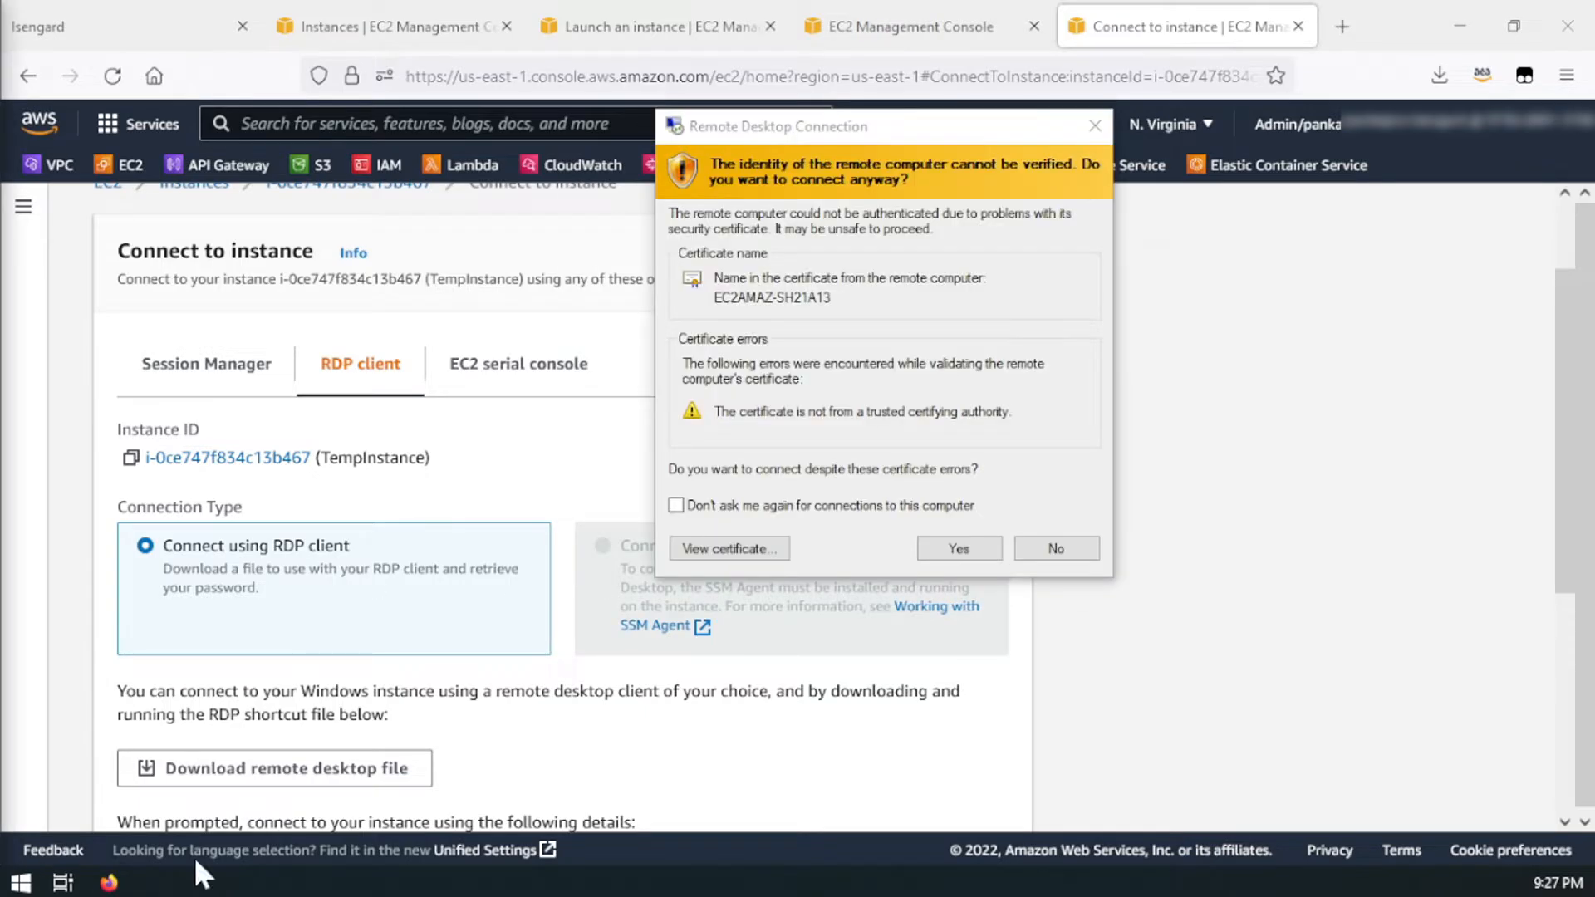
pyautogui.click(959, 552)
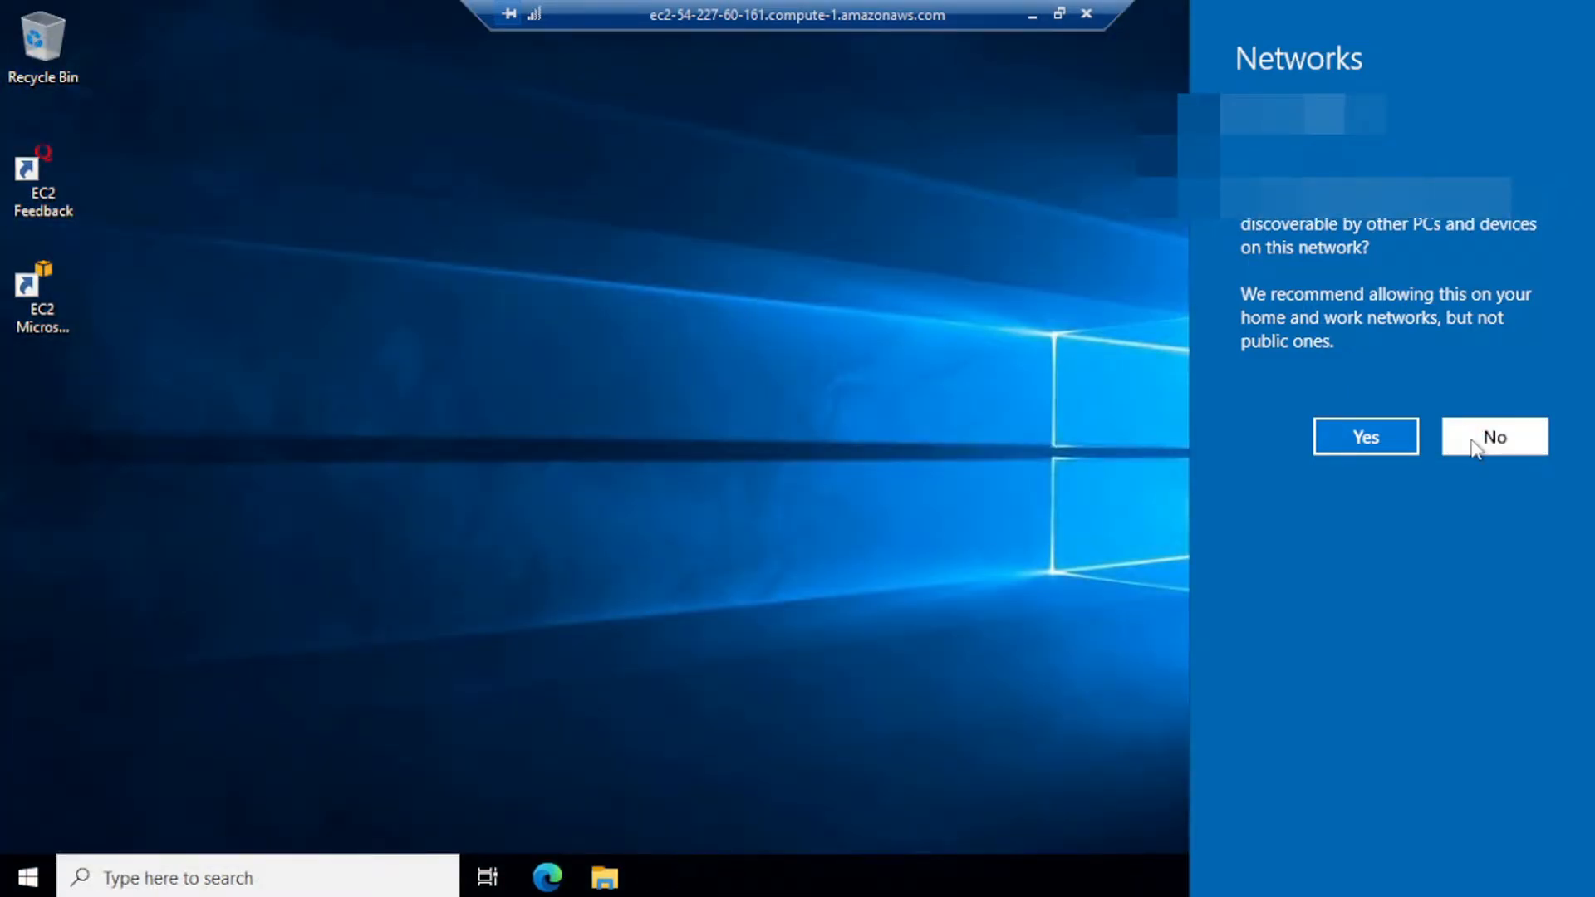
pyautogui.click(1471, 445)
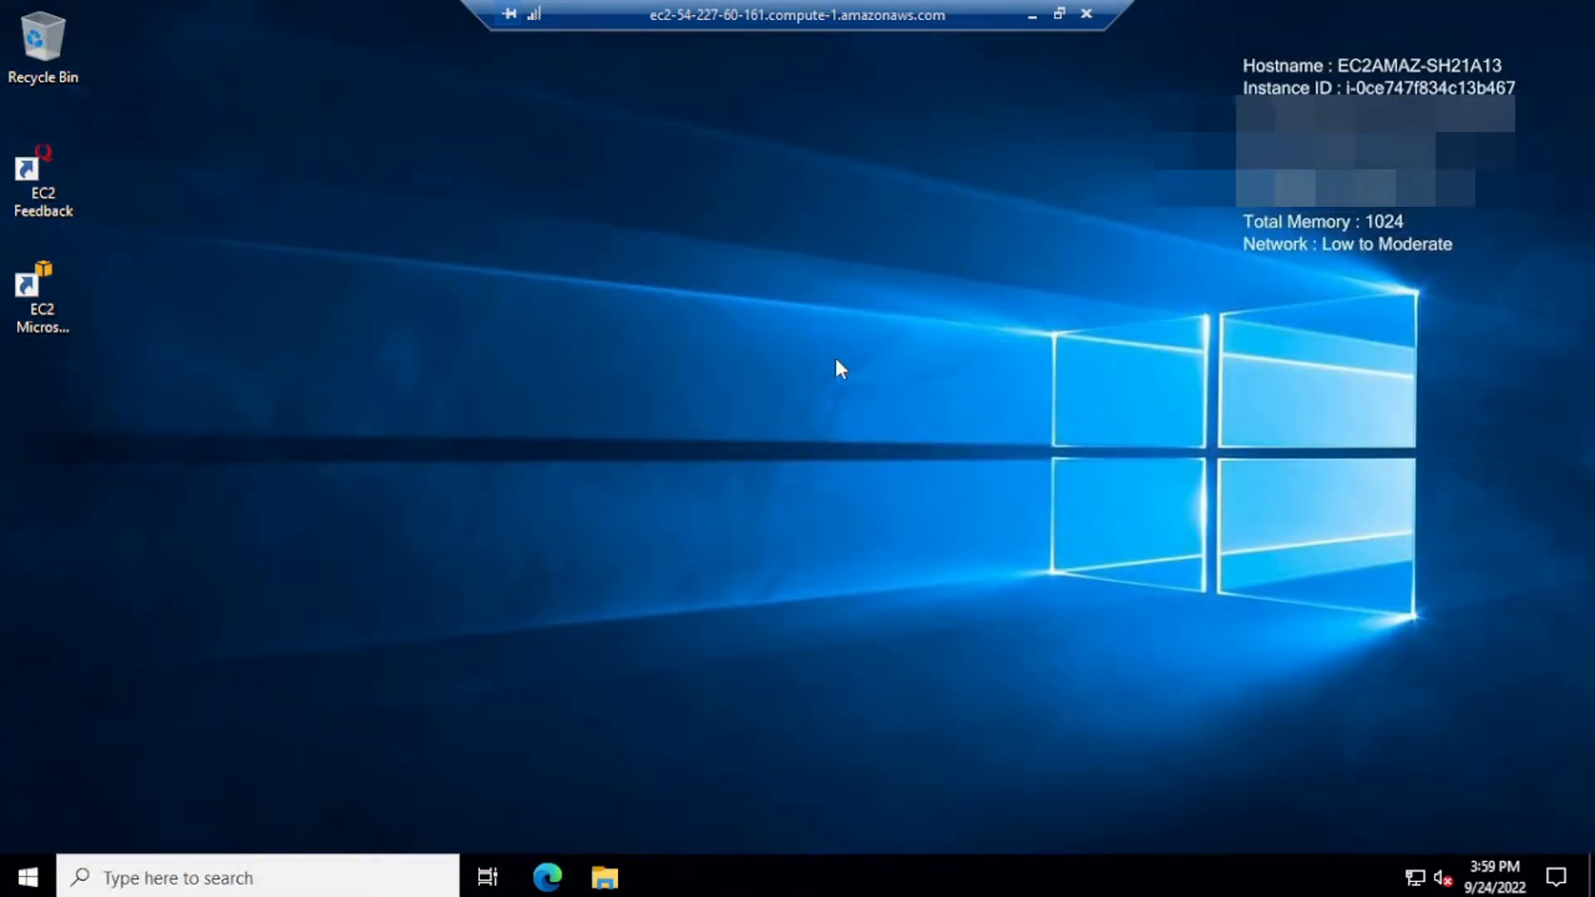
# Step: Refresh TempInstance's desktop, examine the drives listed under This PC, and minimize the remote session
pyautogui.rightClick(717, 399)
pyautogui.click(721, 394)
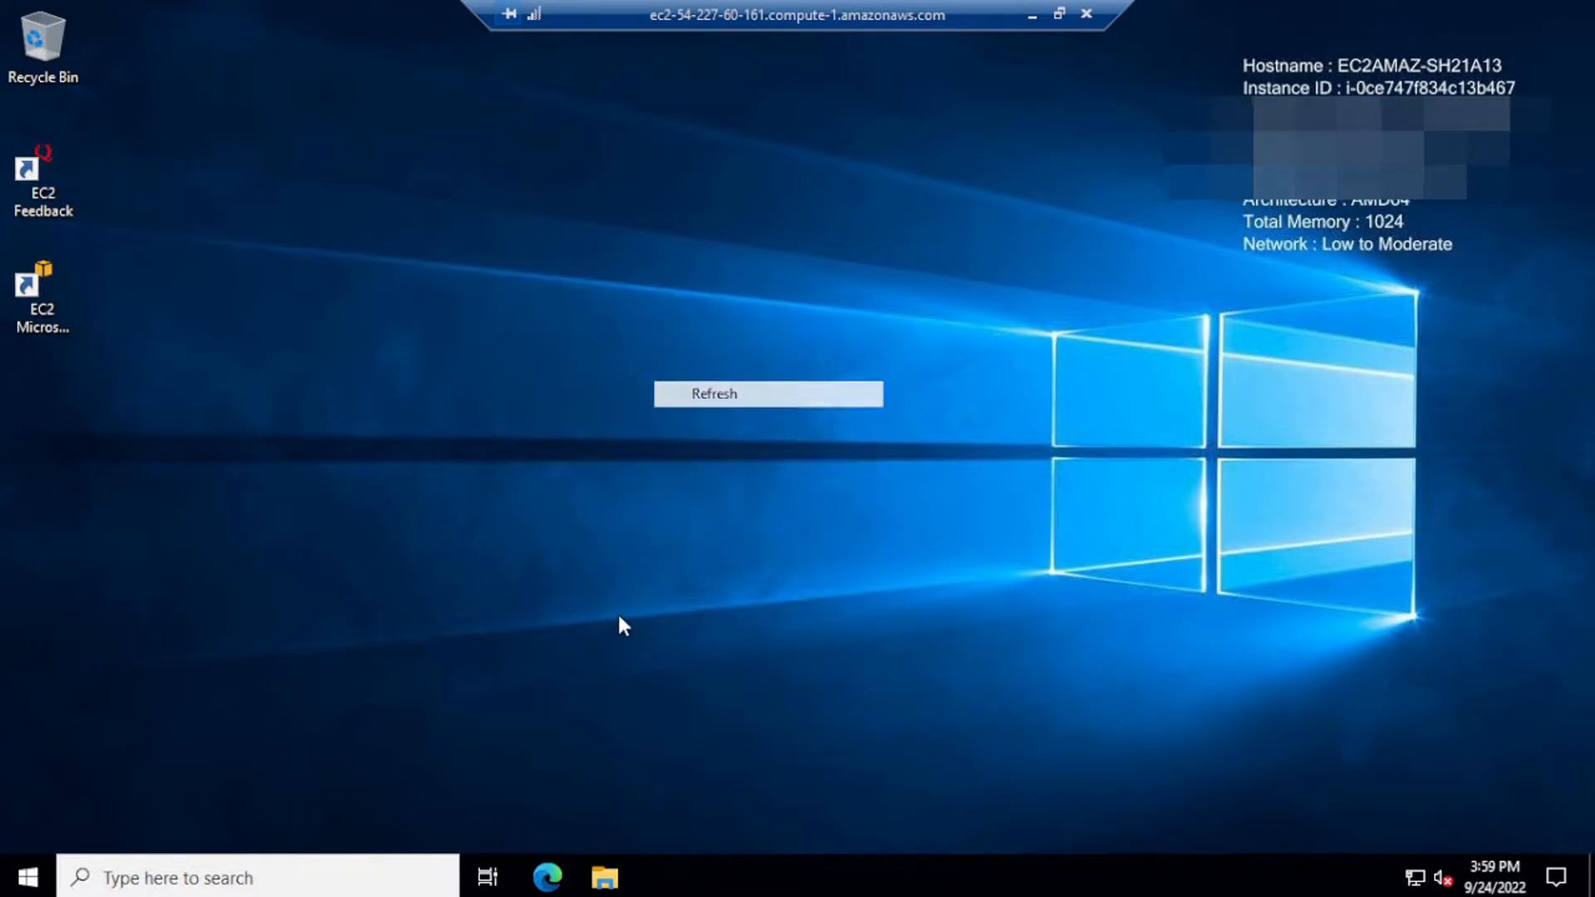
pyautogui.click(604, 879)
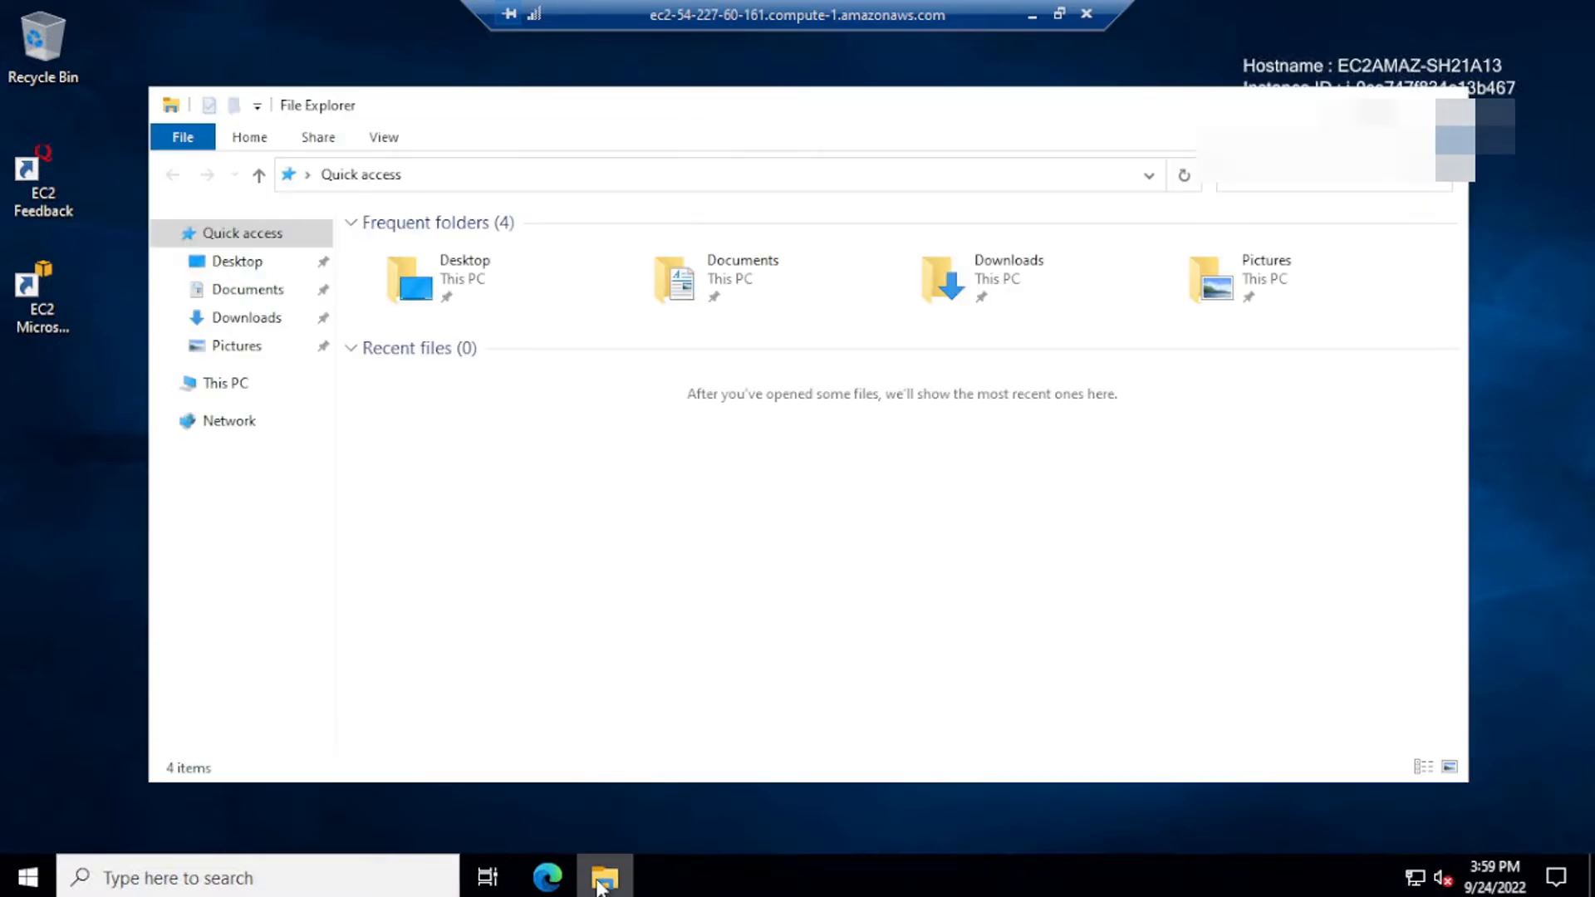
pyautogui.click(226, 384)
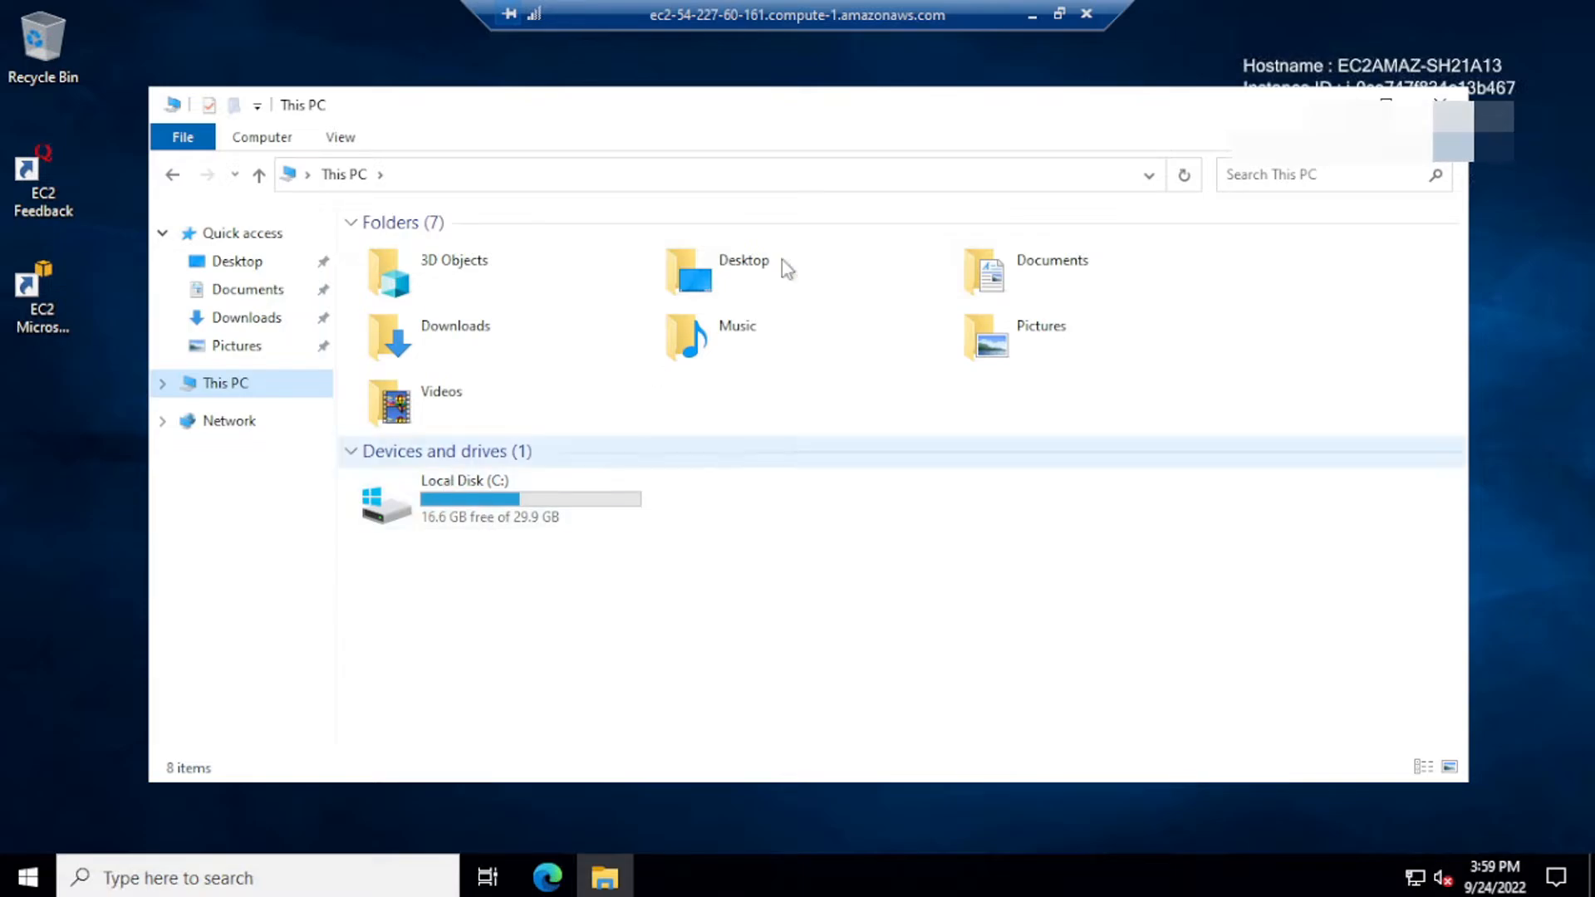
pyautogui.click(1030, 13)
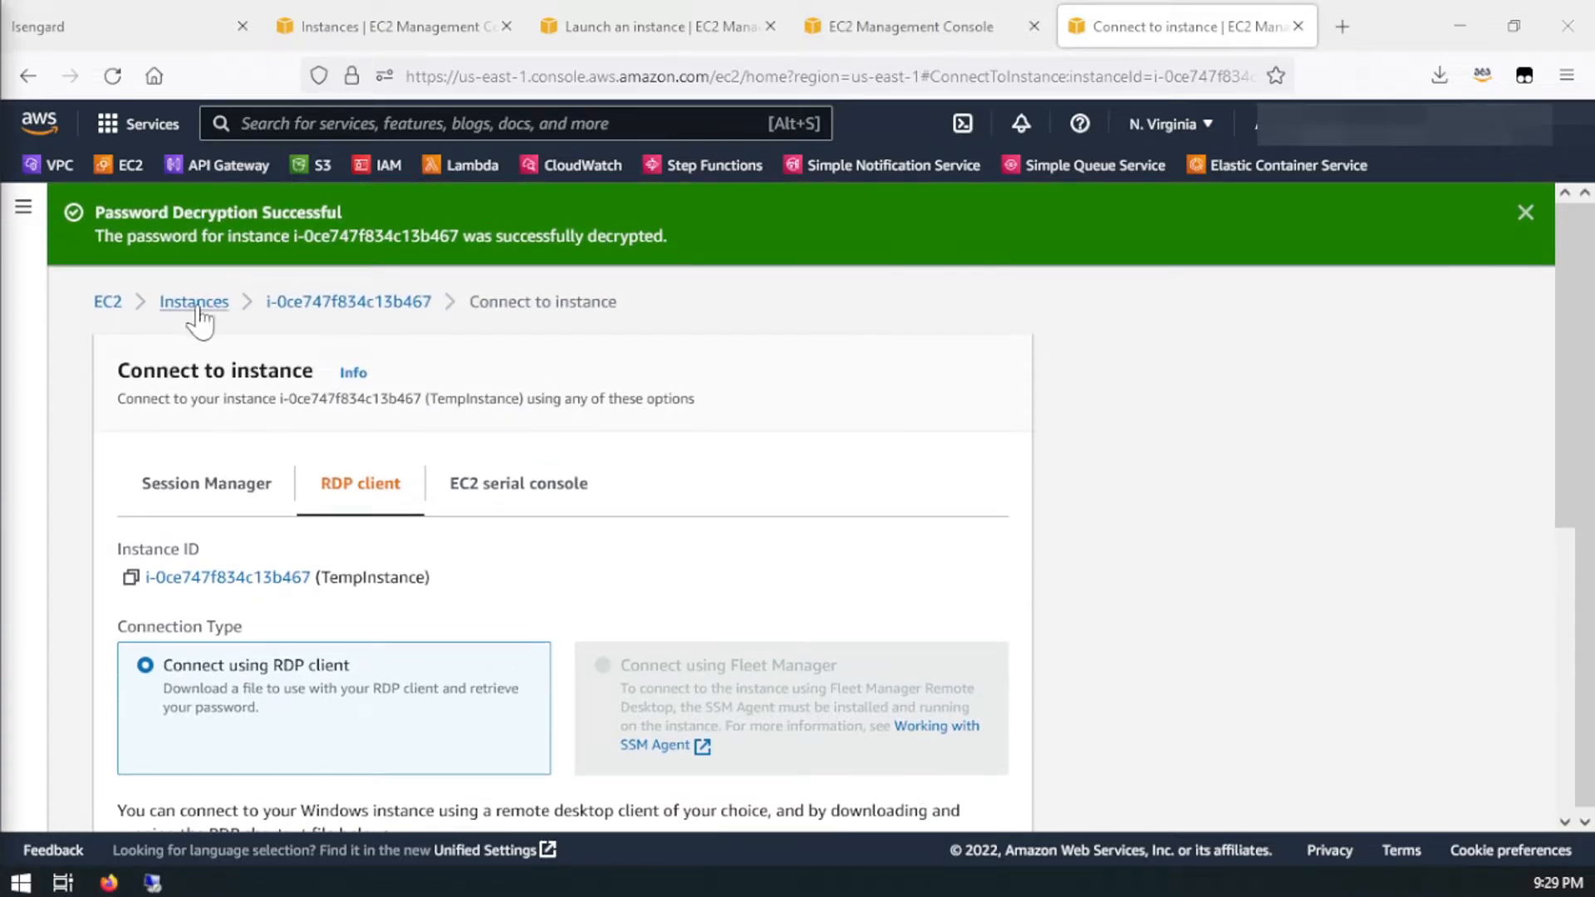
# Step: Return to the EC2 instances list and stop the Windows2008V2 instance
pyautogui.click(196, 304)
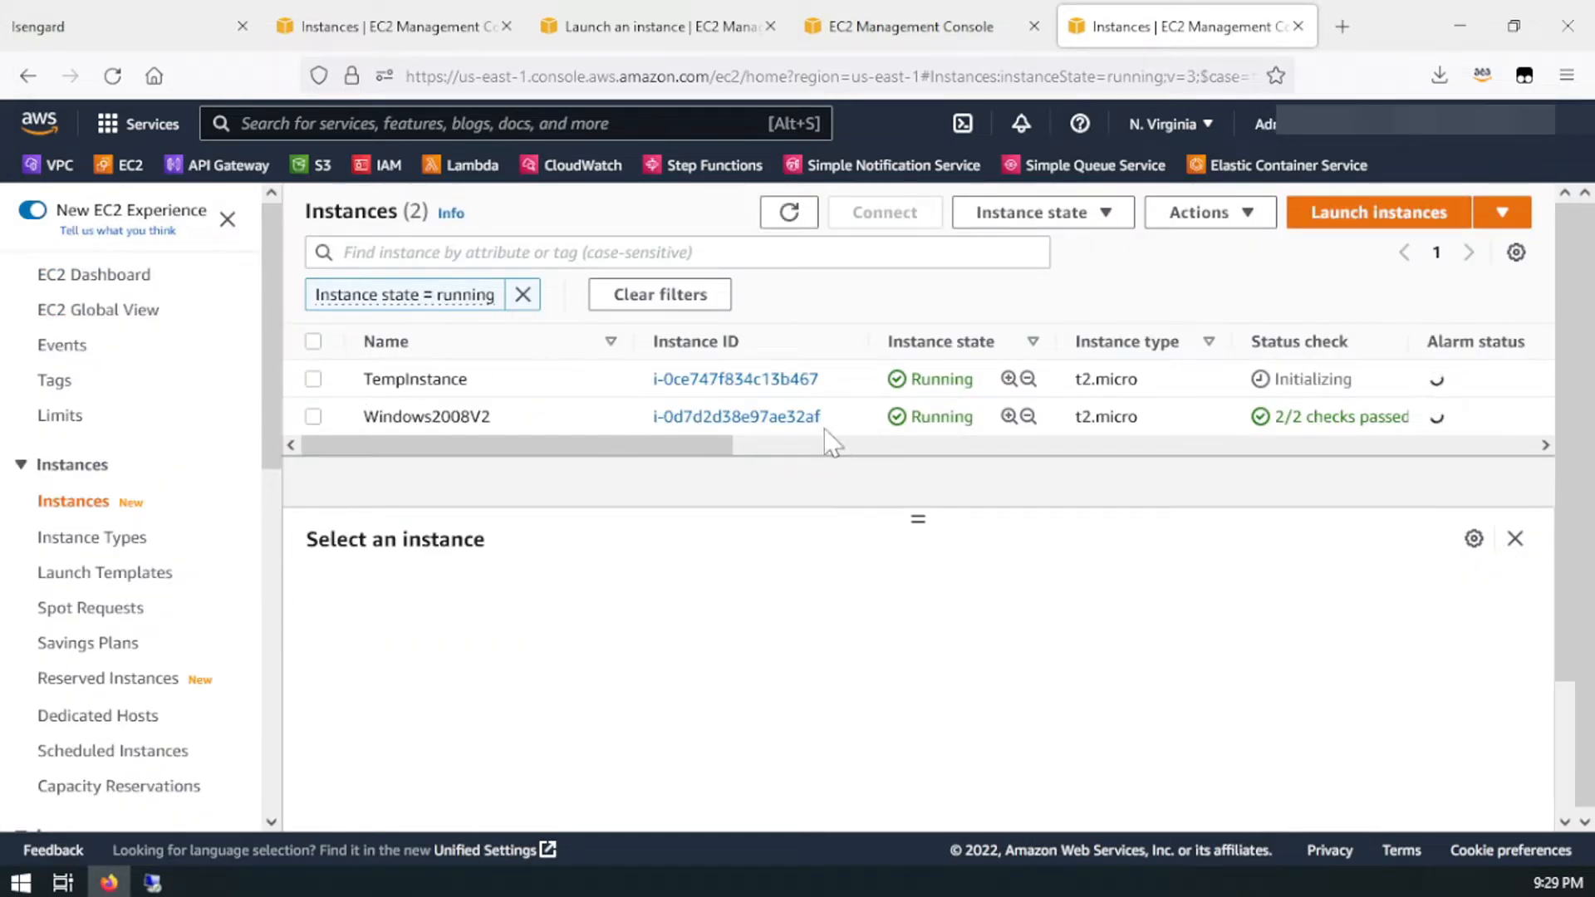
pyautogui.rightClick(544, 428)
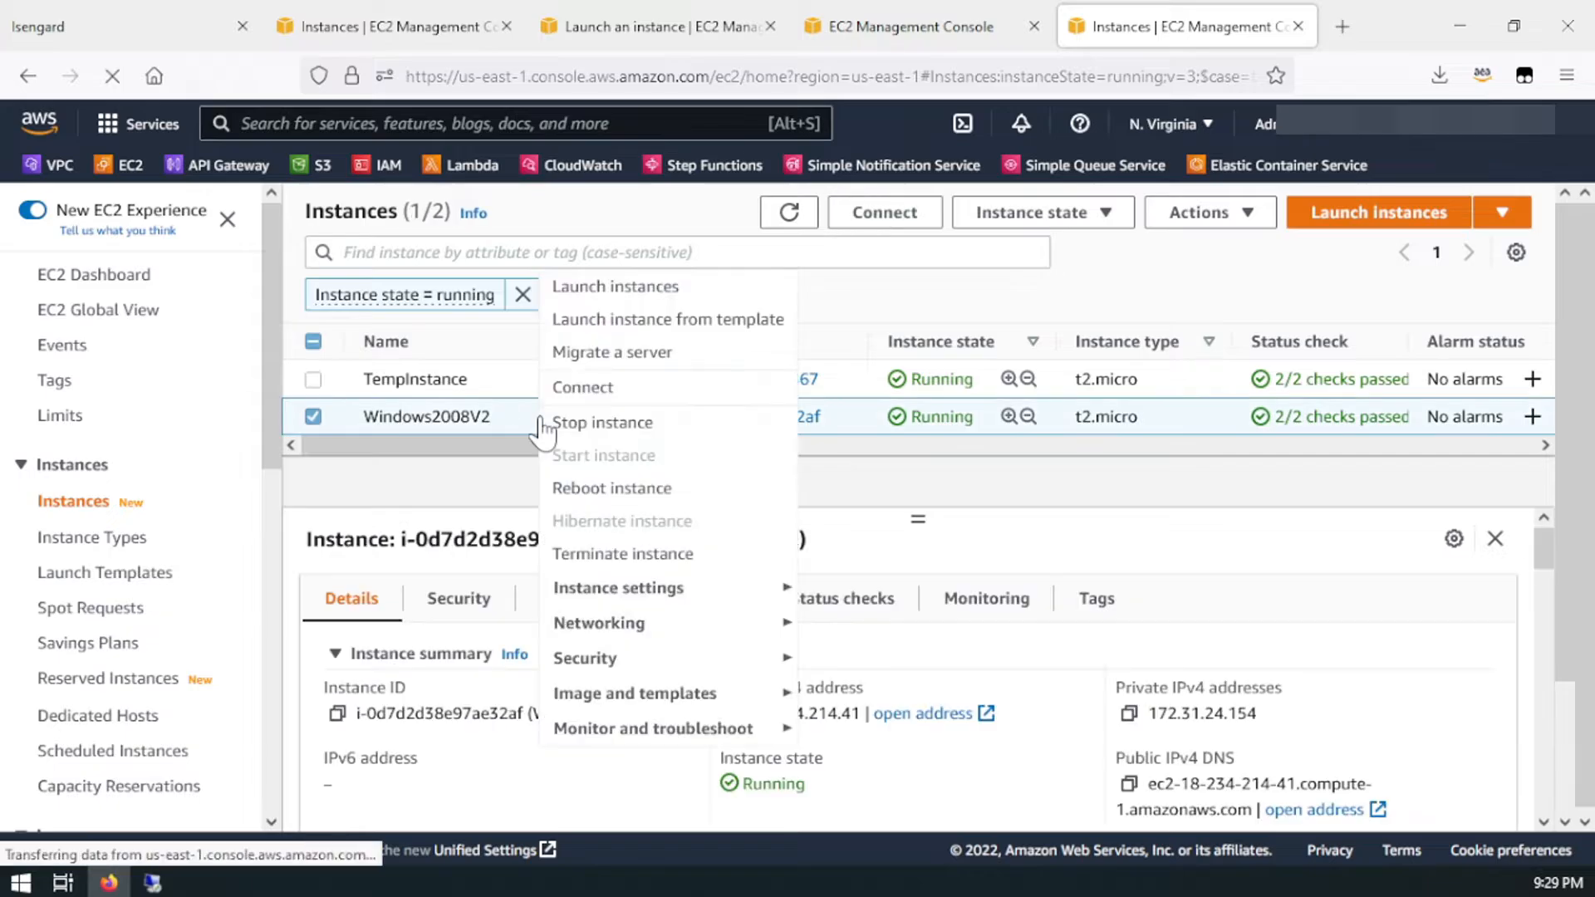
pyautogui.click(573, 426)
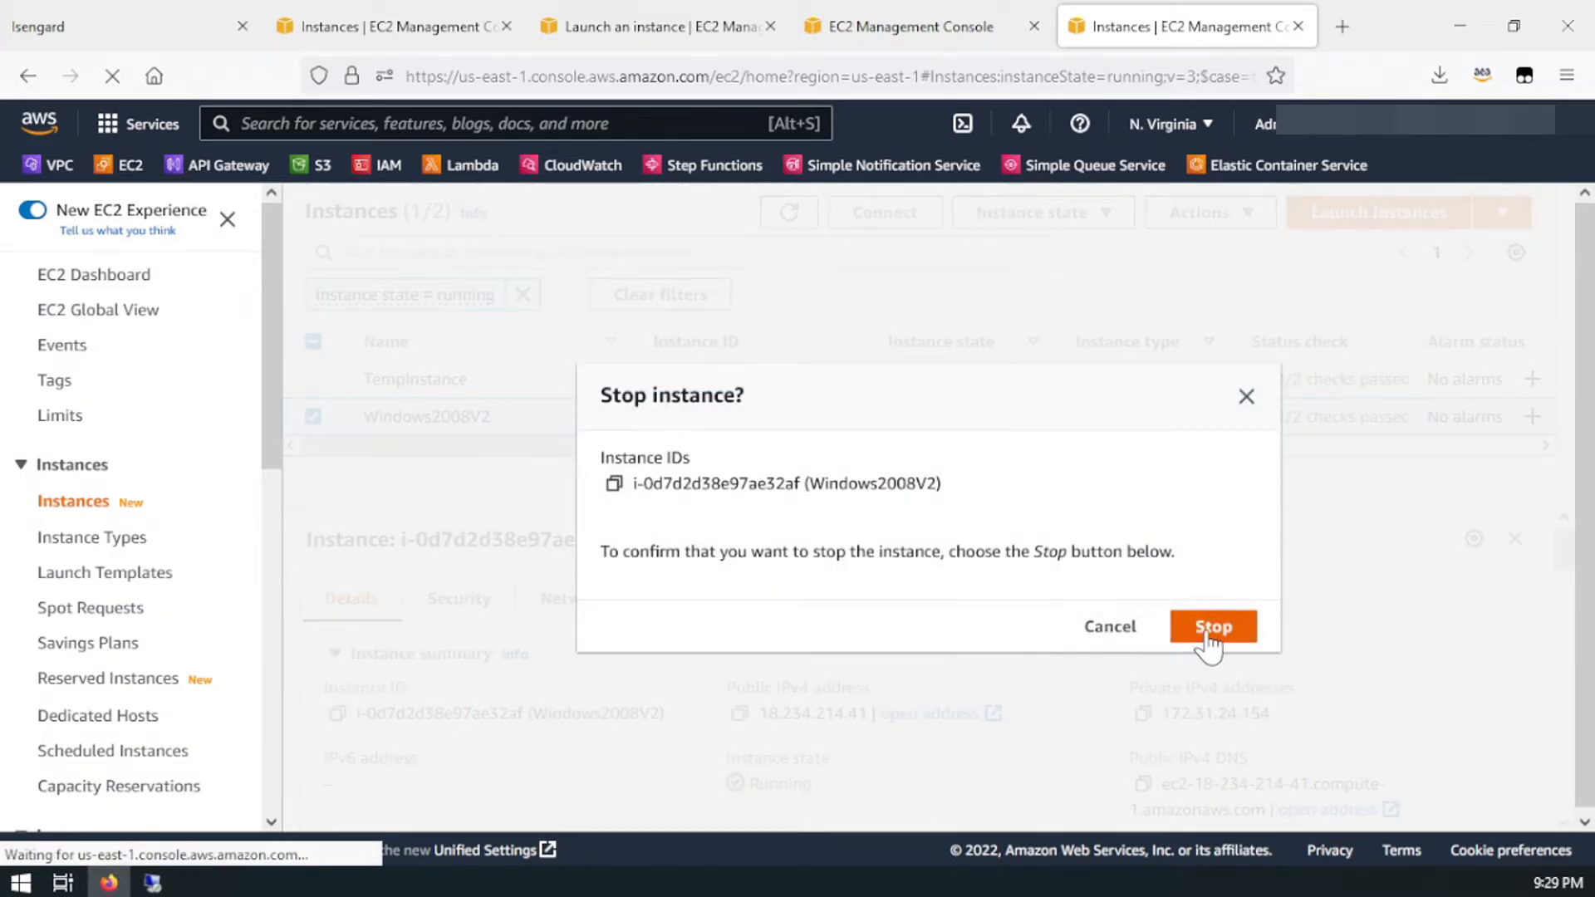
pyautogui.click(1211, 629)
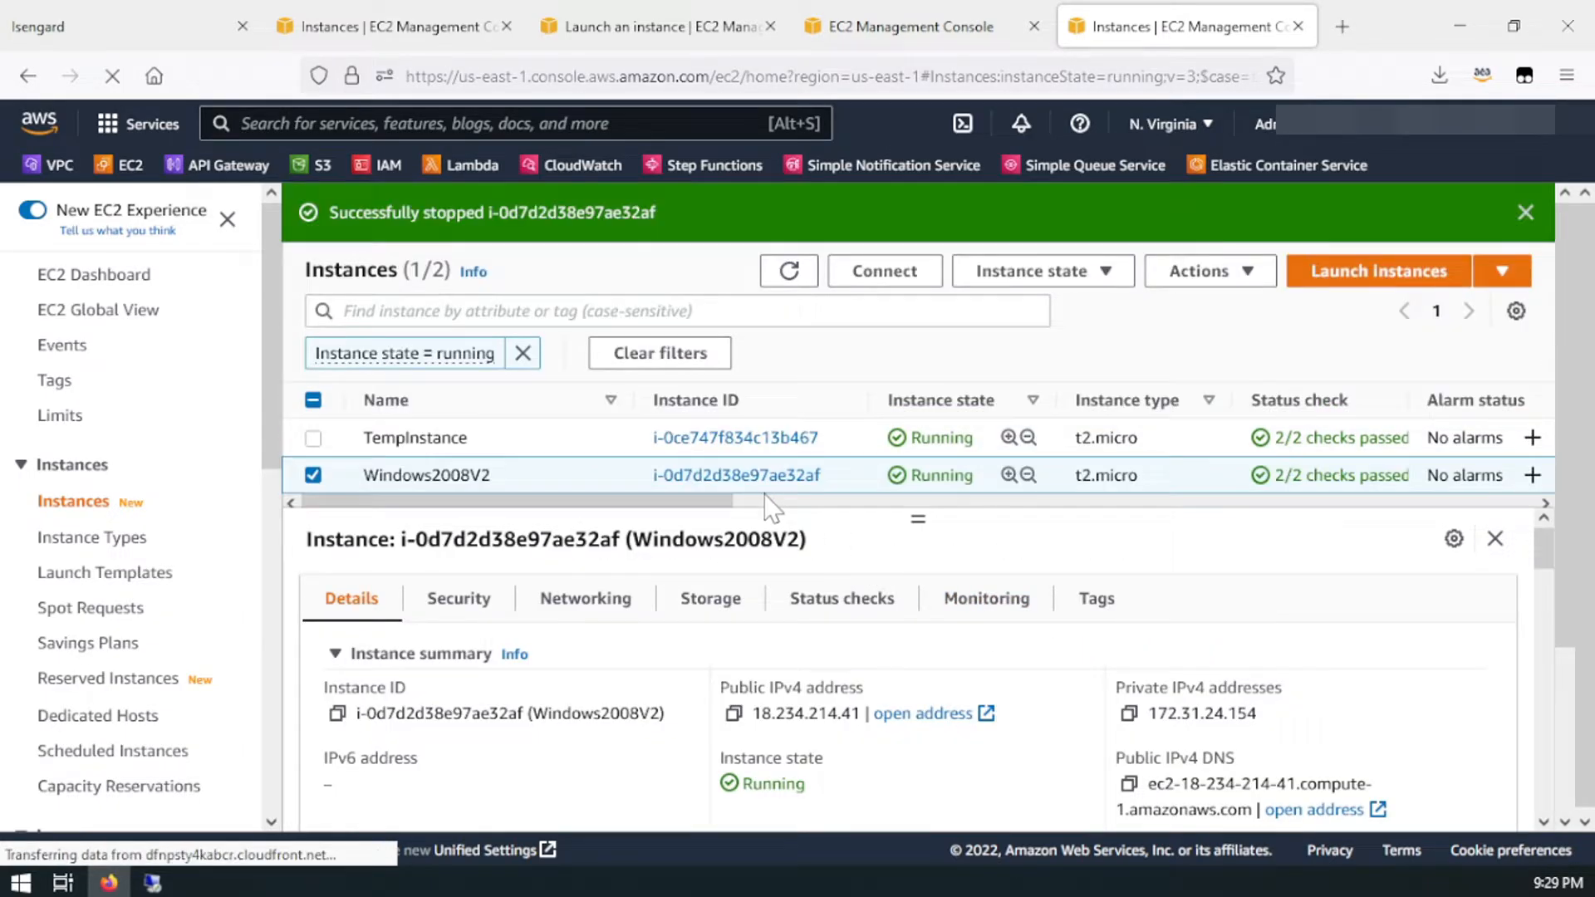
# Step: Open the /dev/sda1 volume of Windows2008V2 from the instance's storage details
pyautogui.click(716, 476)
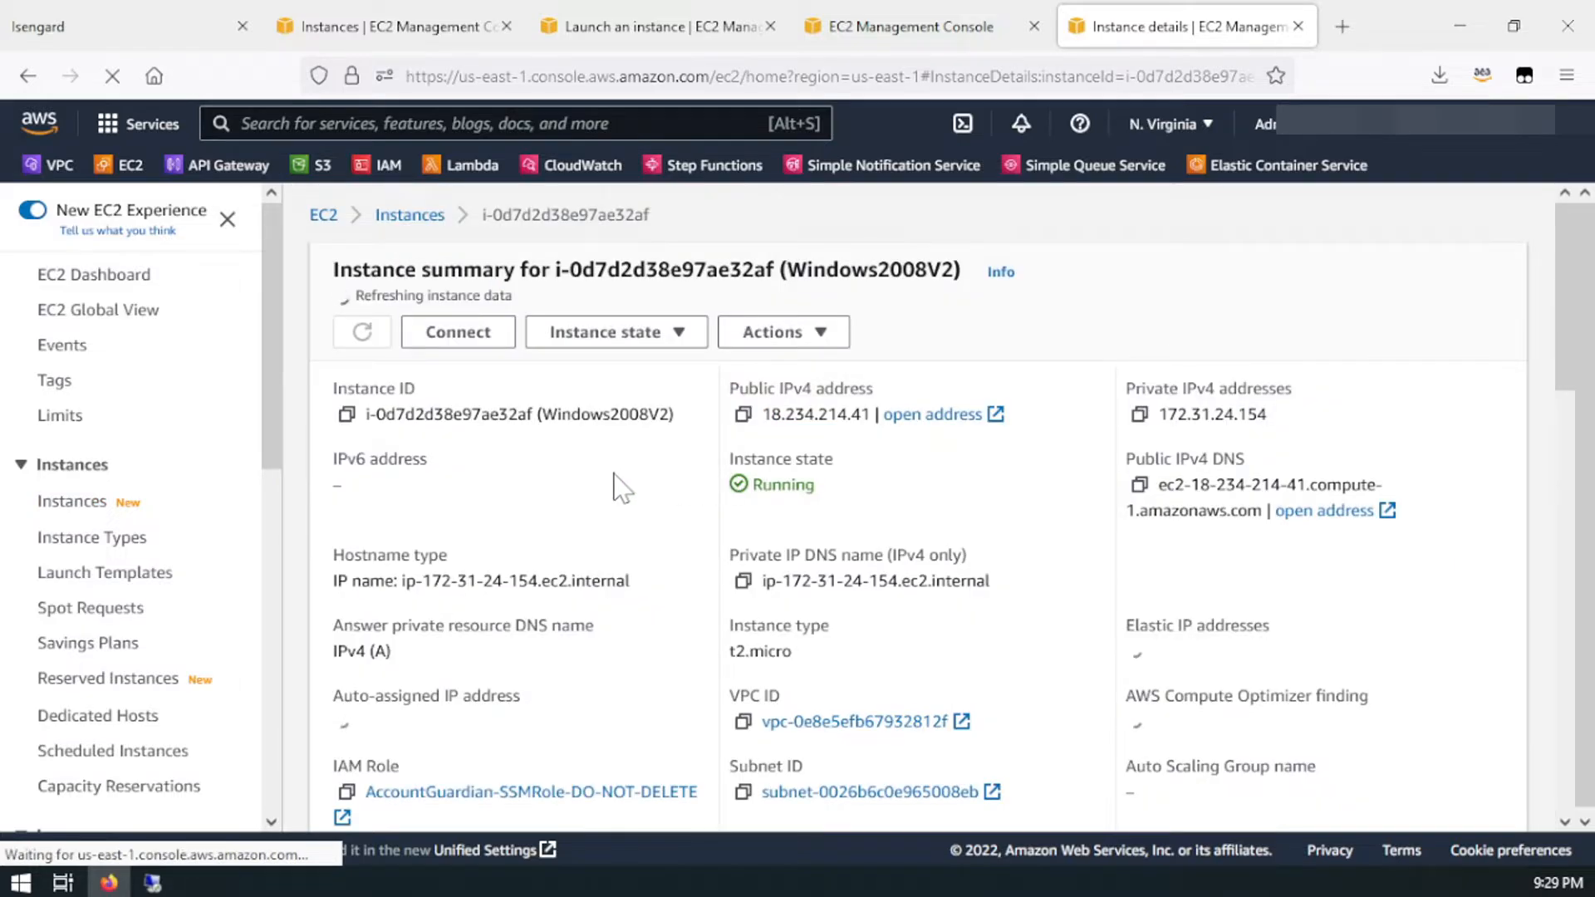
pyautogui.scroll(-5, 615, 486)
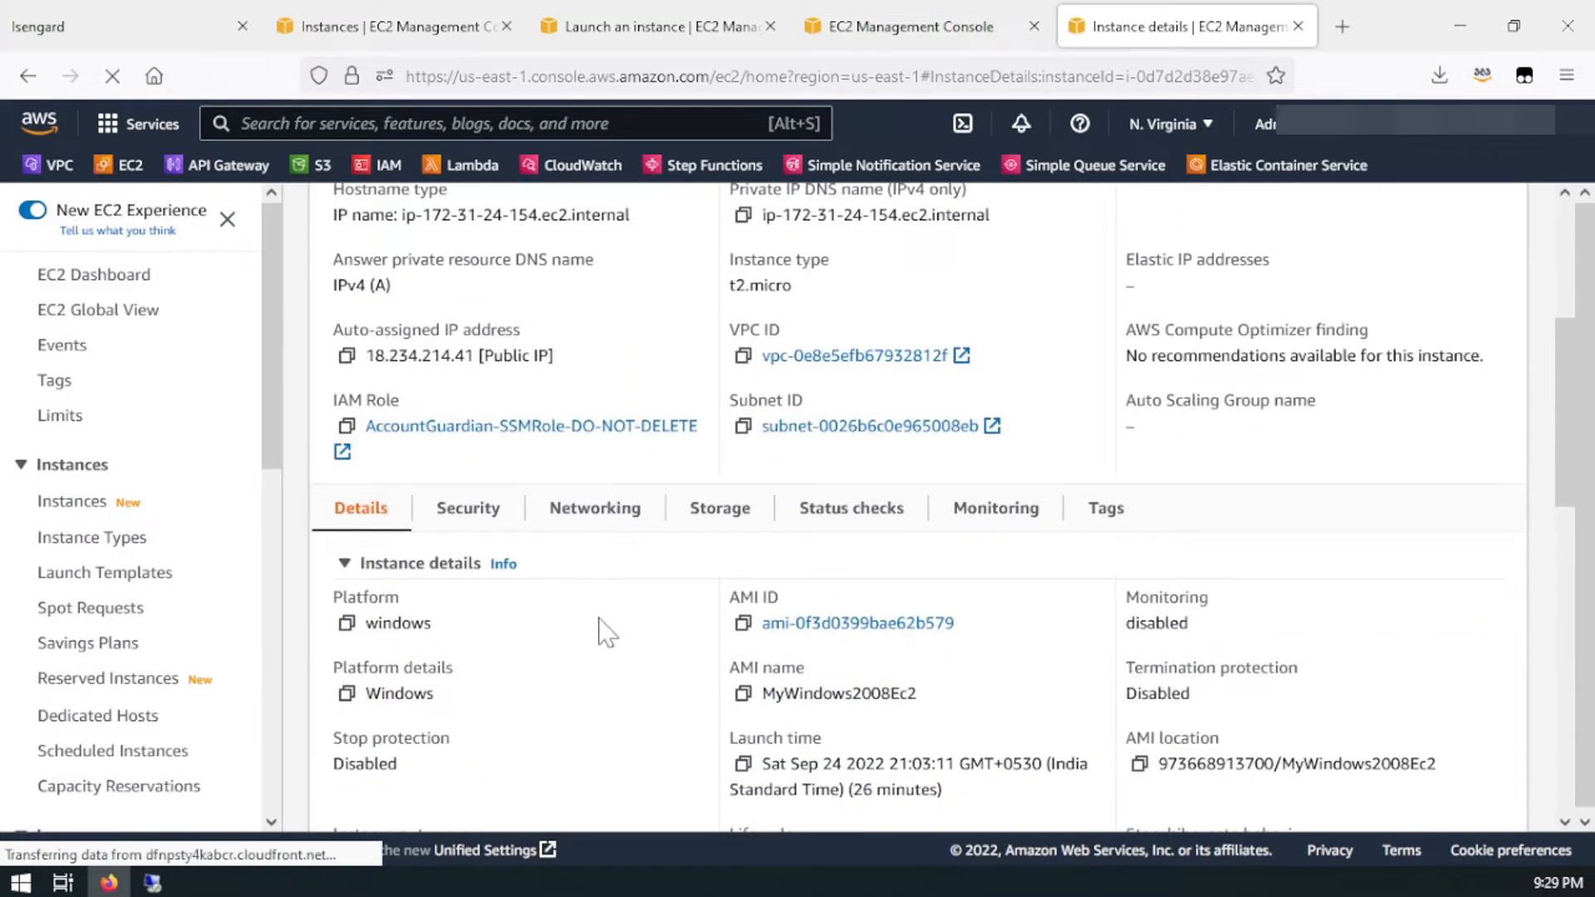
pyautogui.scroll(-2, 605, 630)
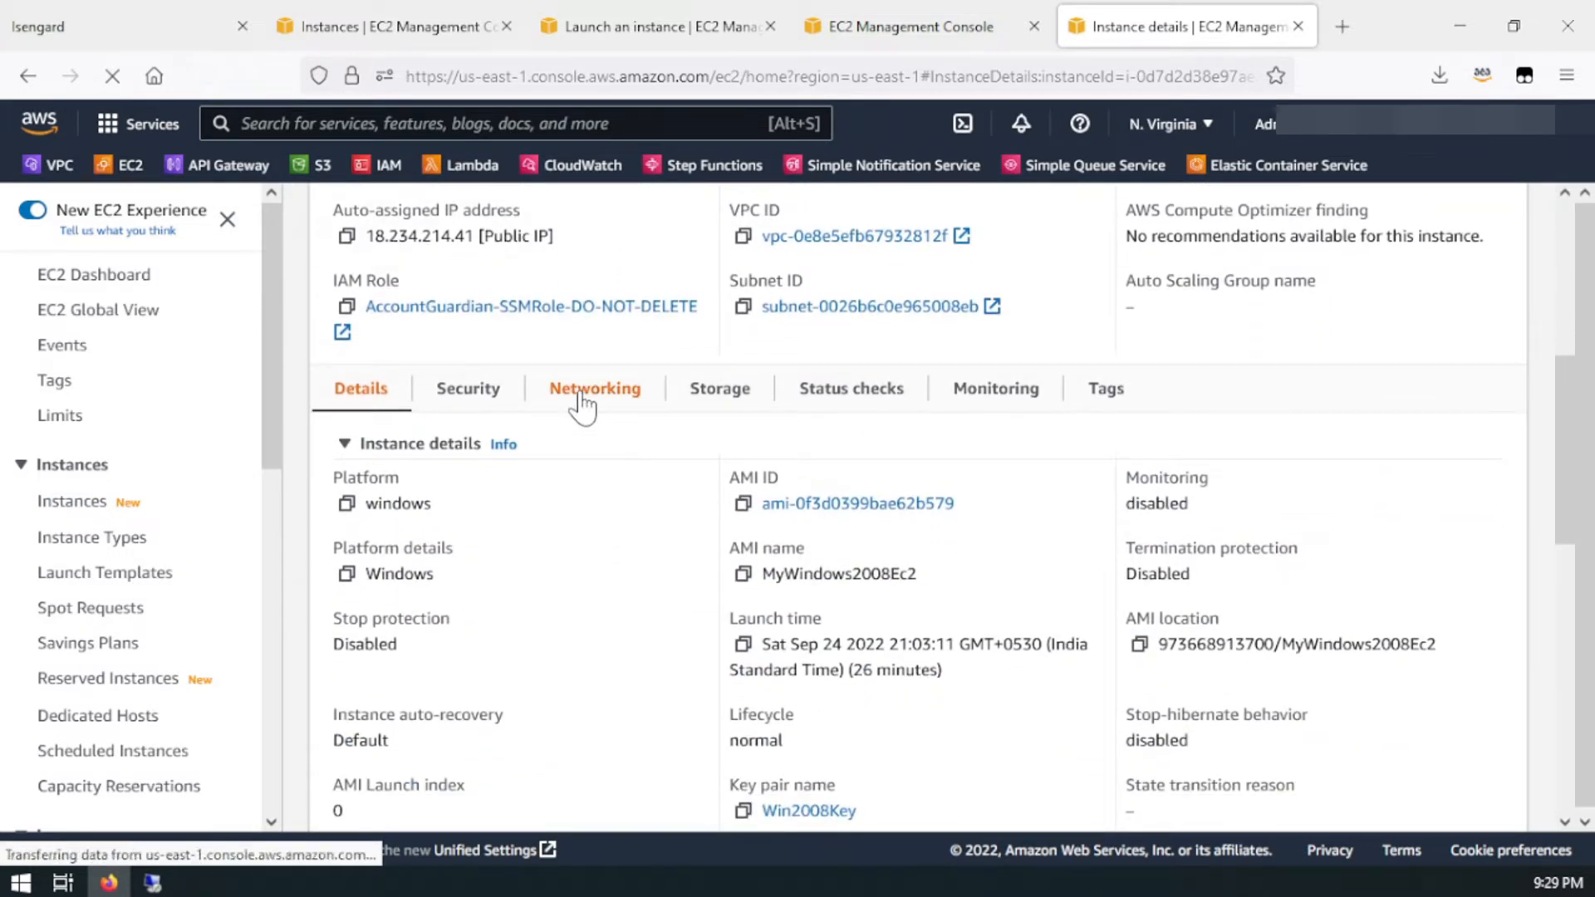
pyautogui.click(719, 394)
pyautogui.scroll(-2, 614, 517)
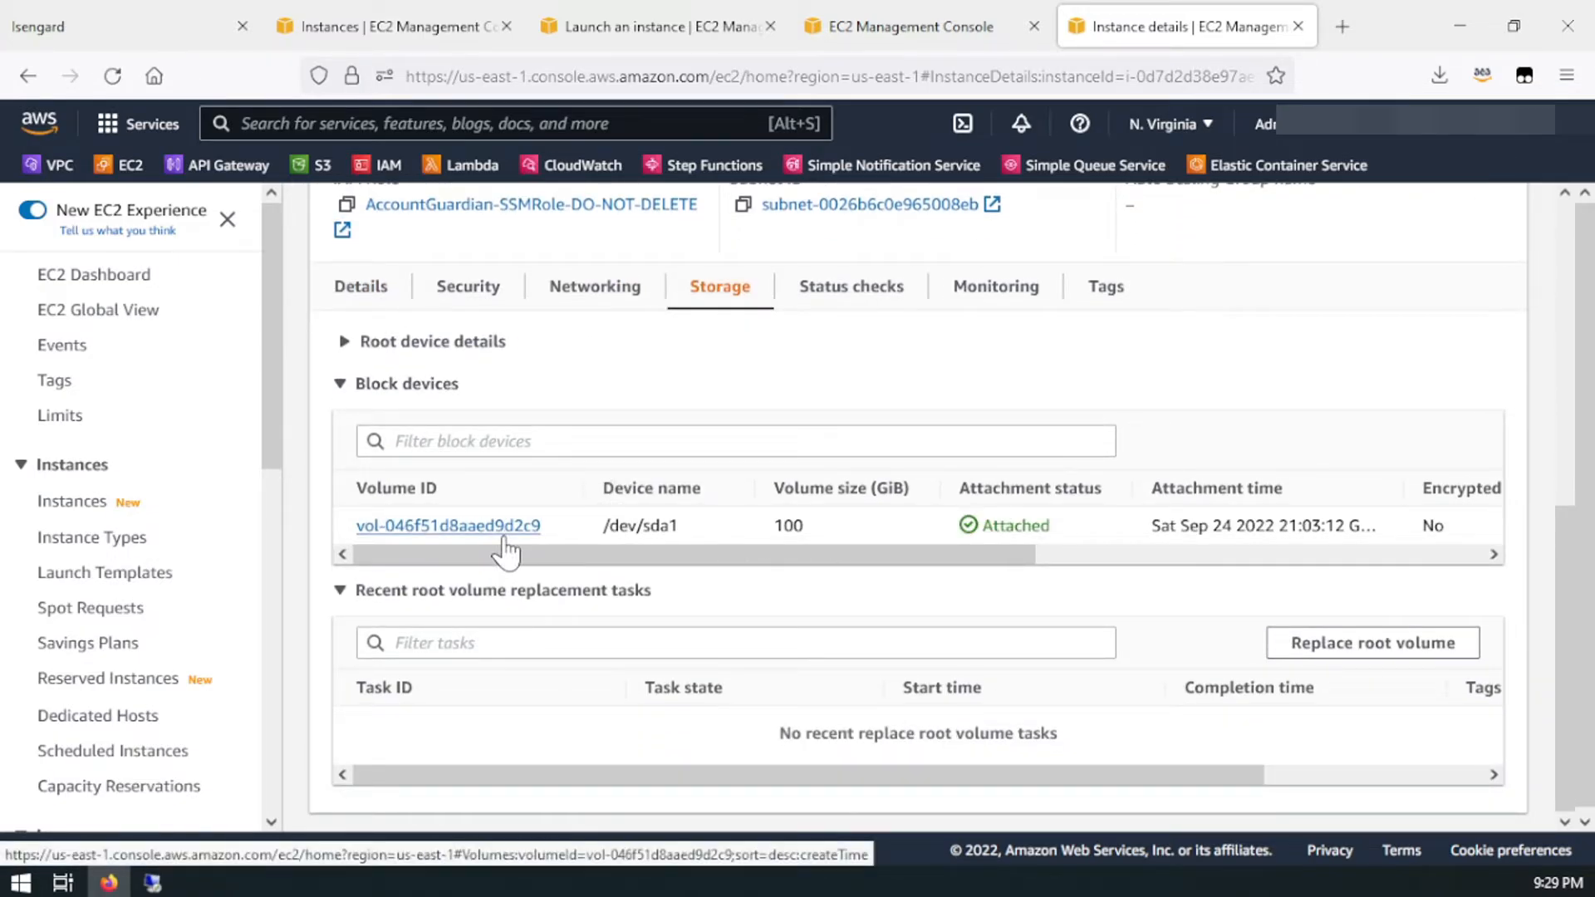
pyautogui.click(467, 529)
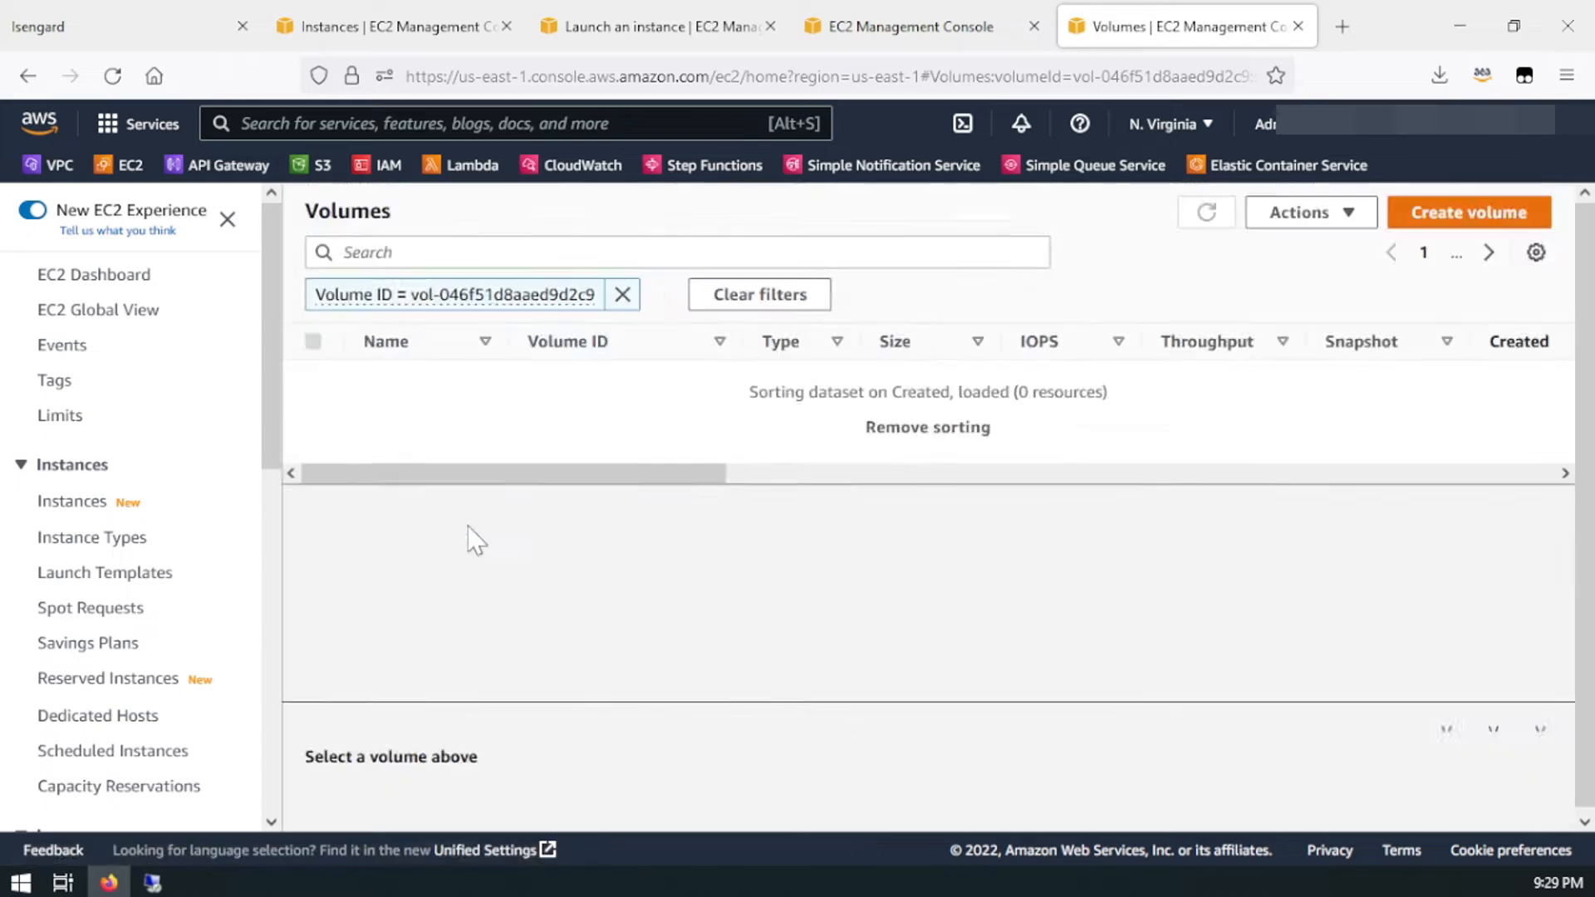
# Step: Detach the volume vol-046f51d8aaed9d2c9 from Windows2008V2
pyautogui.click(313, 380)
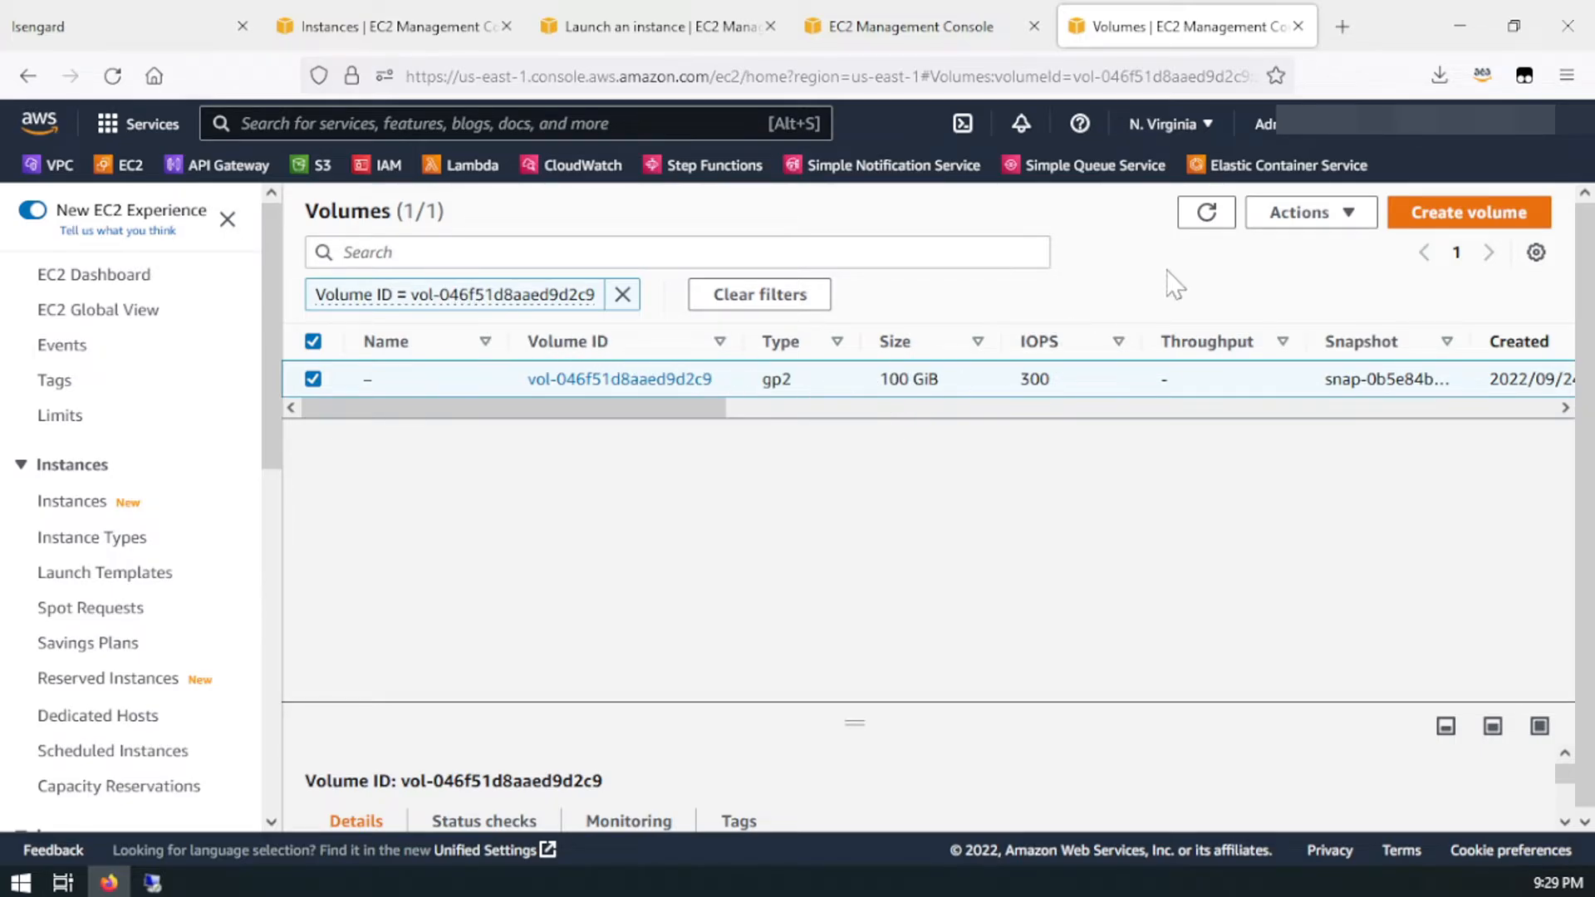
pyautogui.click(1295, 217)
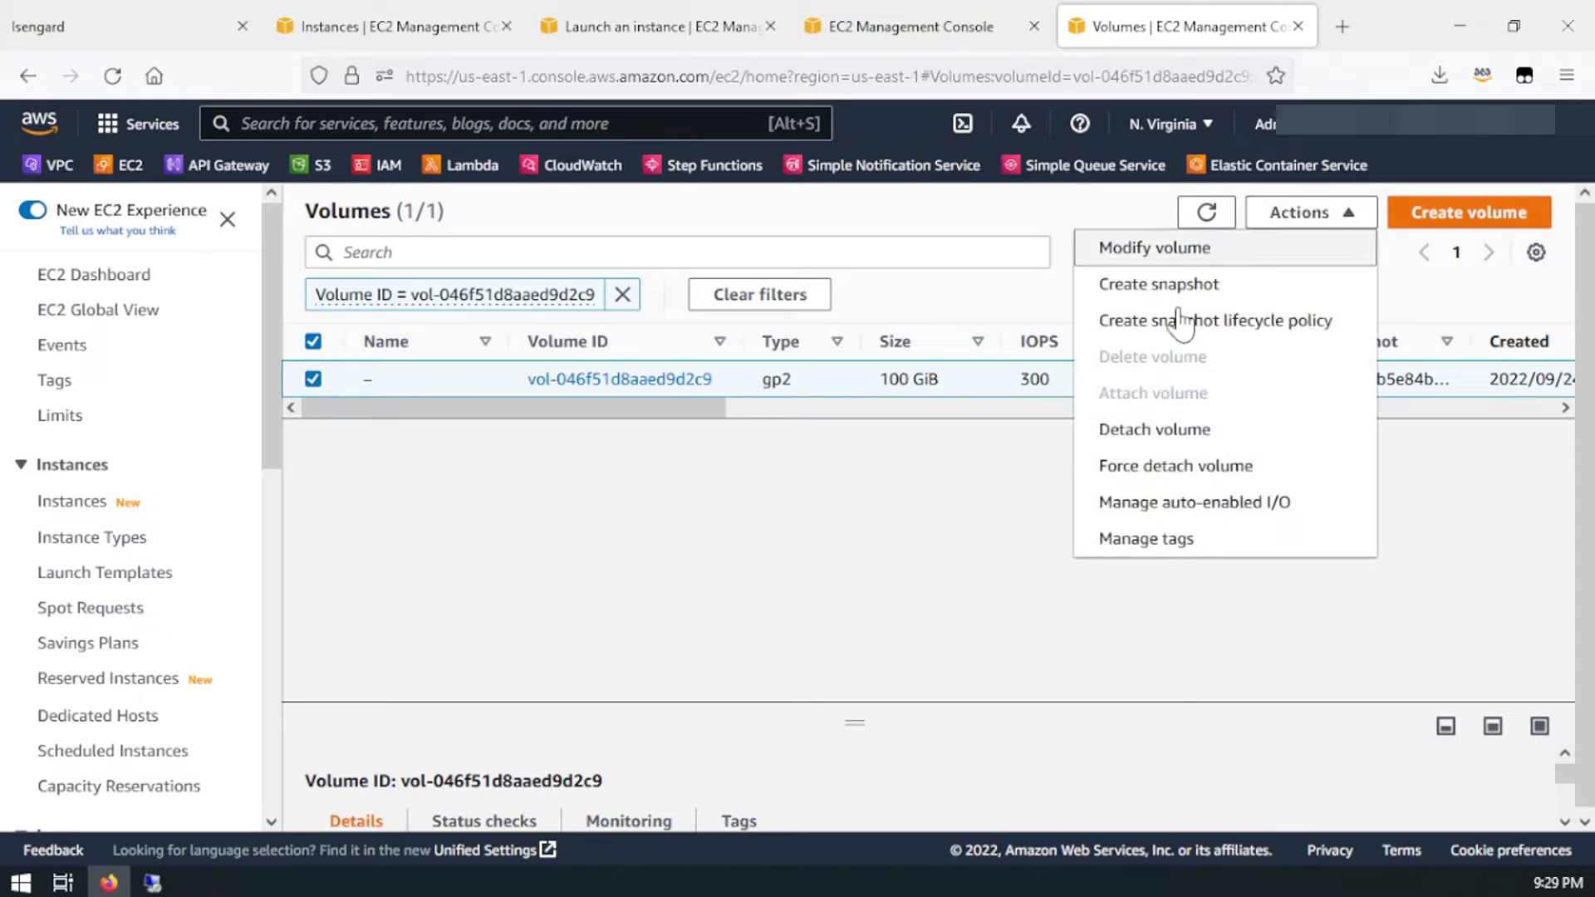
pyautogui.click(1129, 432)
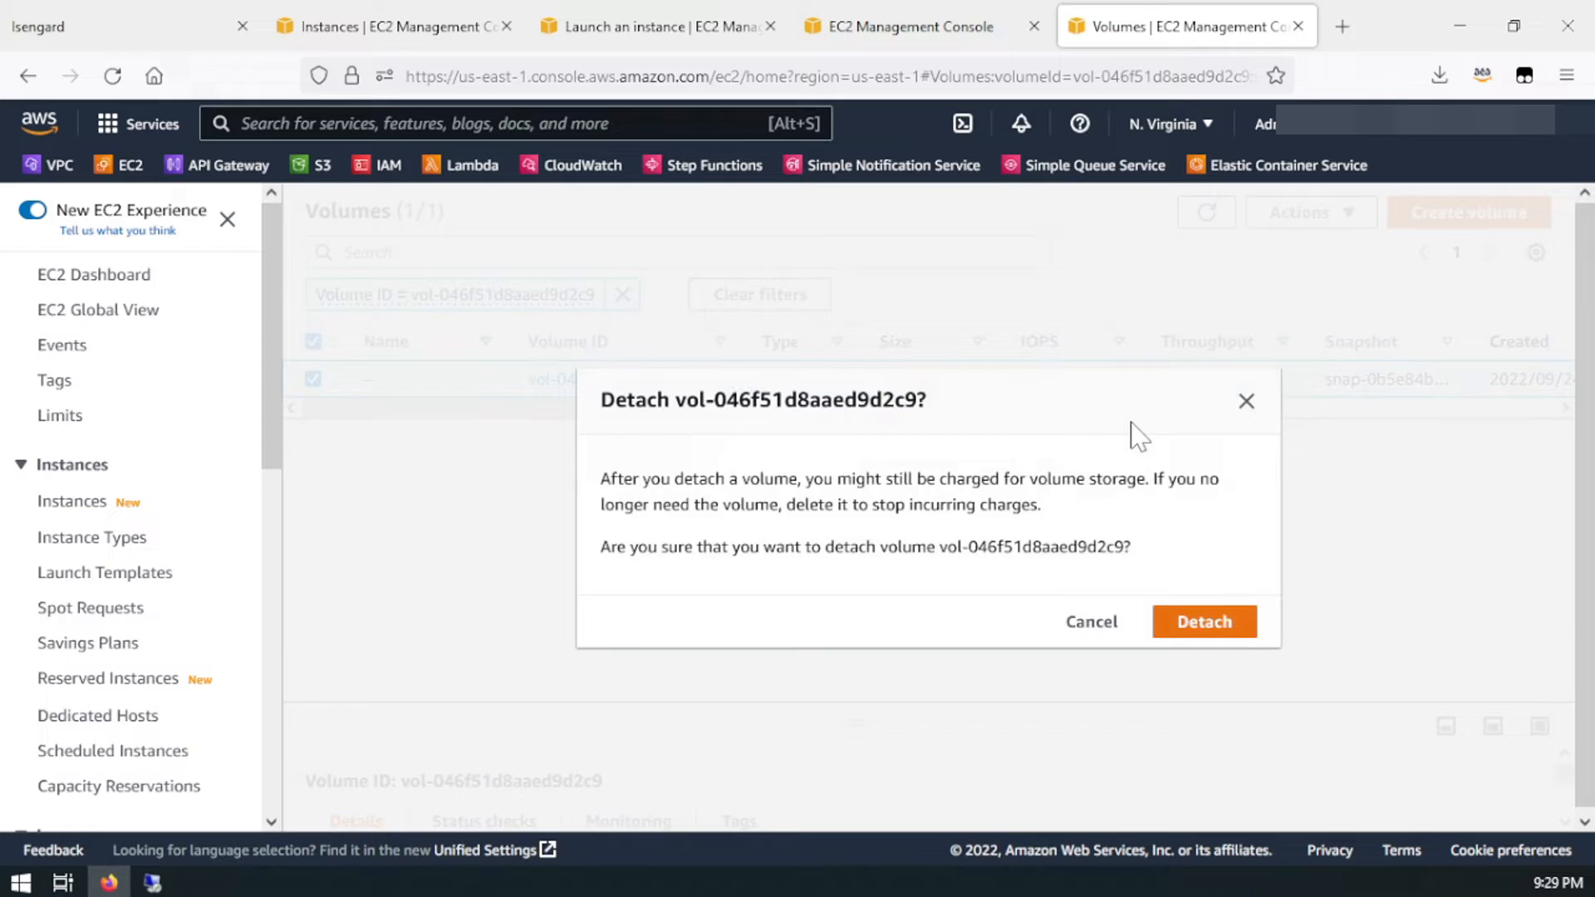
pyautogui.click(1204, 633)
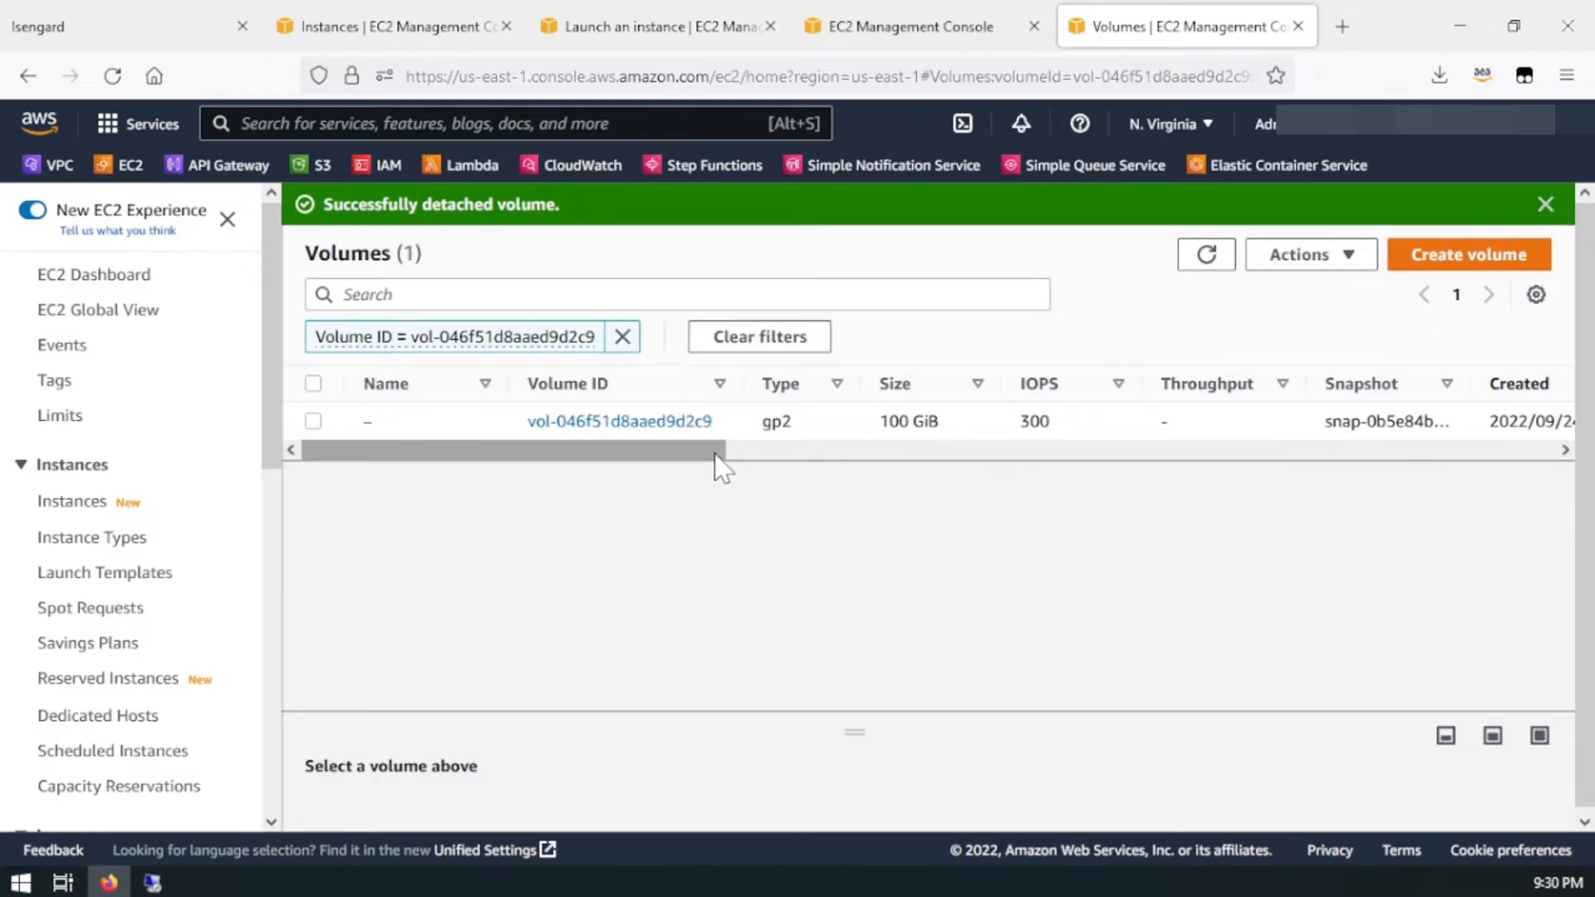
# Step: Attach the detached volume vol-046f51d8aaed9d2c9 to TempInstance with the device name xvdf
pyautogui.moveTo(716, 455); pyautogui.dragTo(431, 463)
pyautogui.click(313, 422)
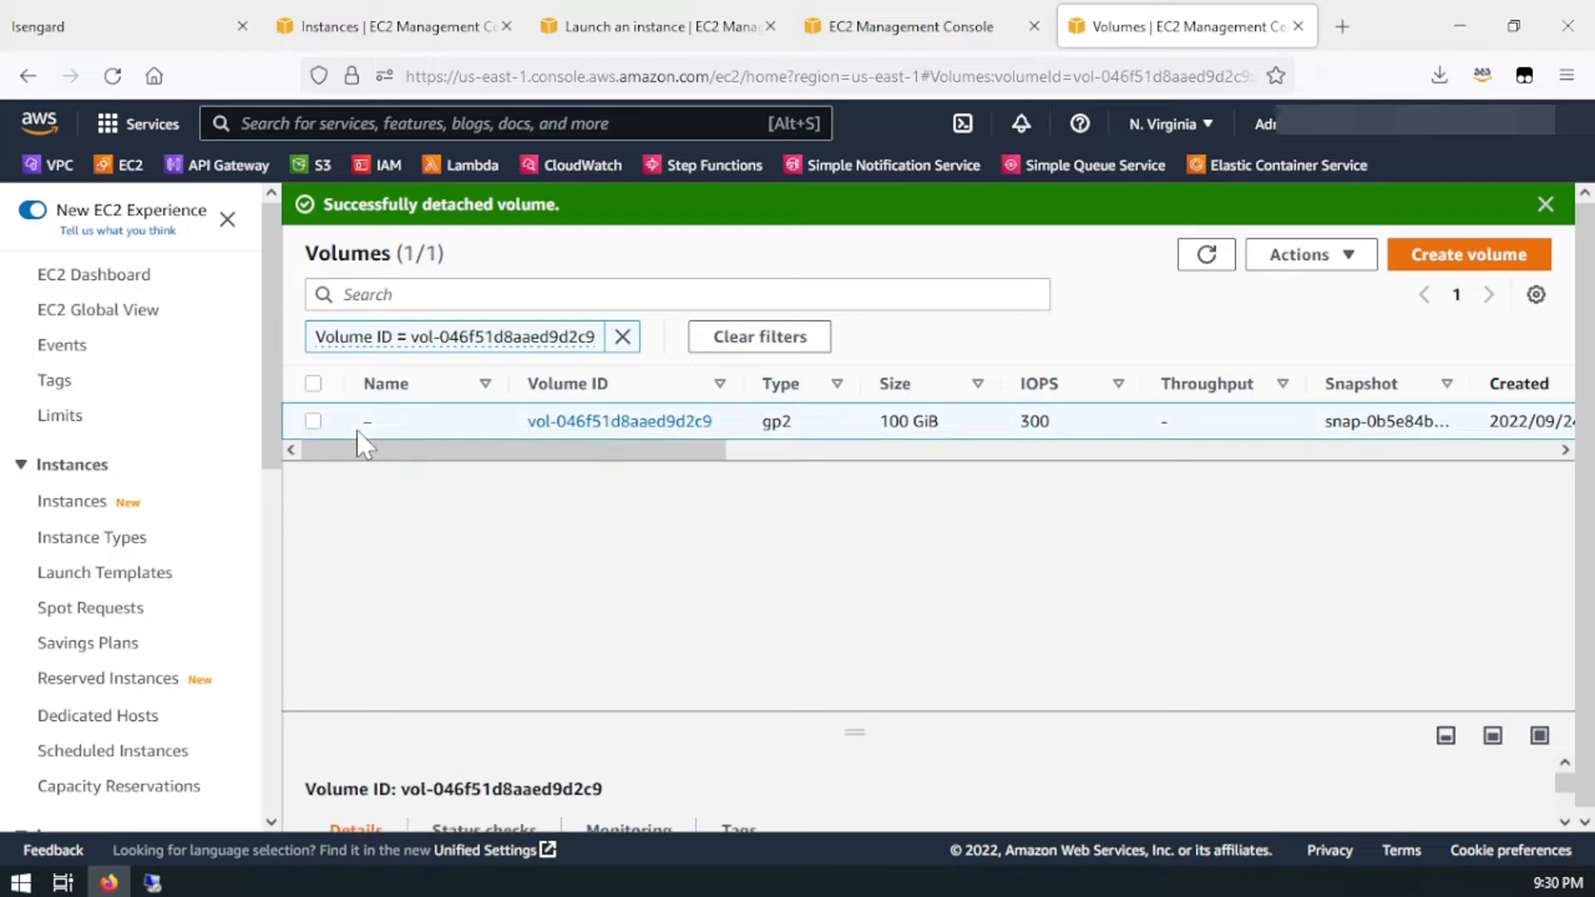
pyautogui.click(1349, 259)
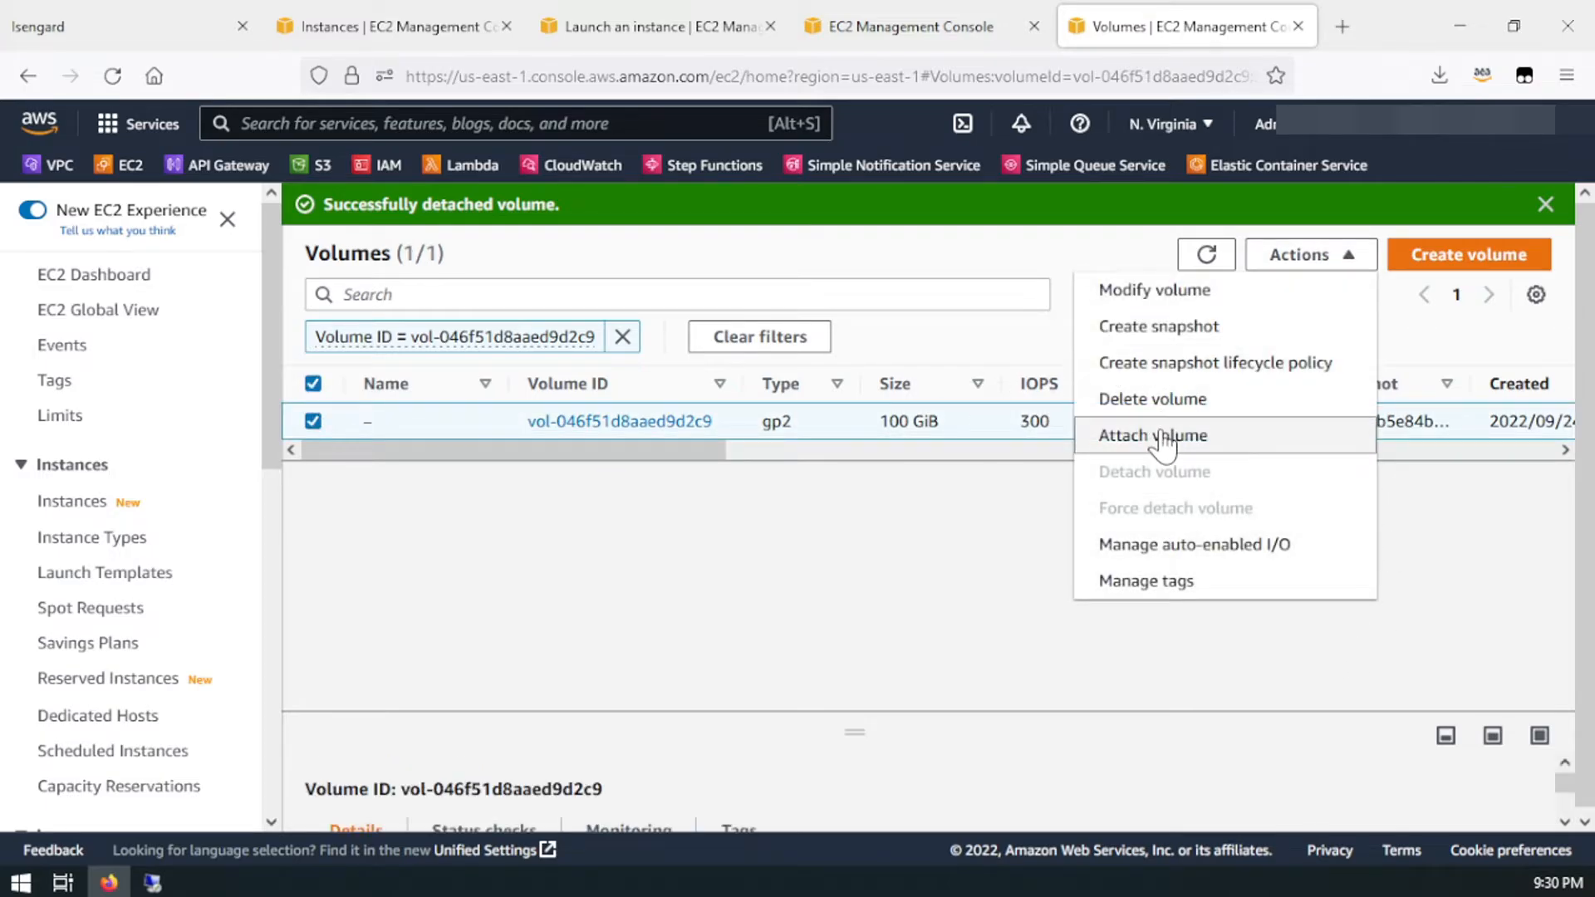
pyautogui.click(1221, 446)
pyautogui.scroll(-2, 465, 557)
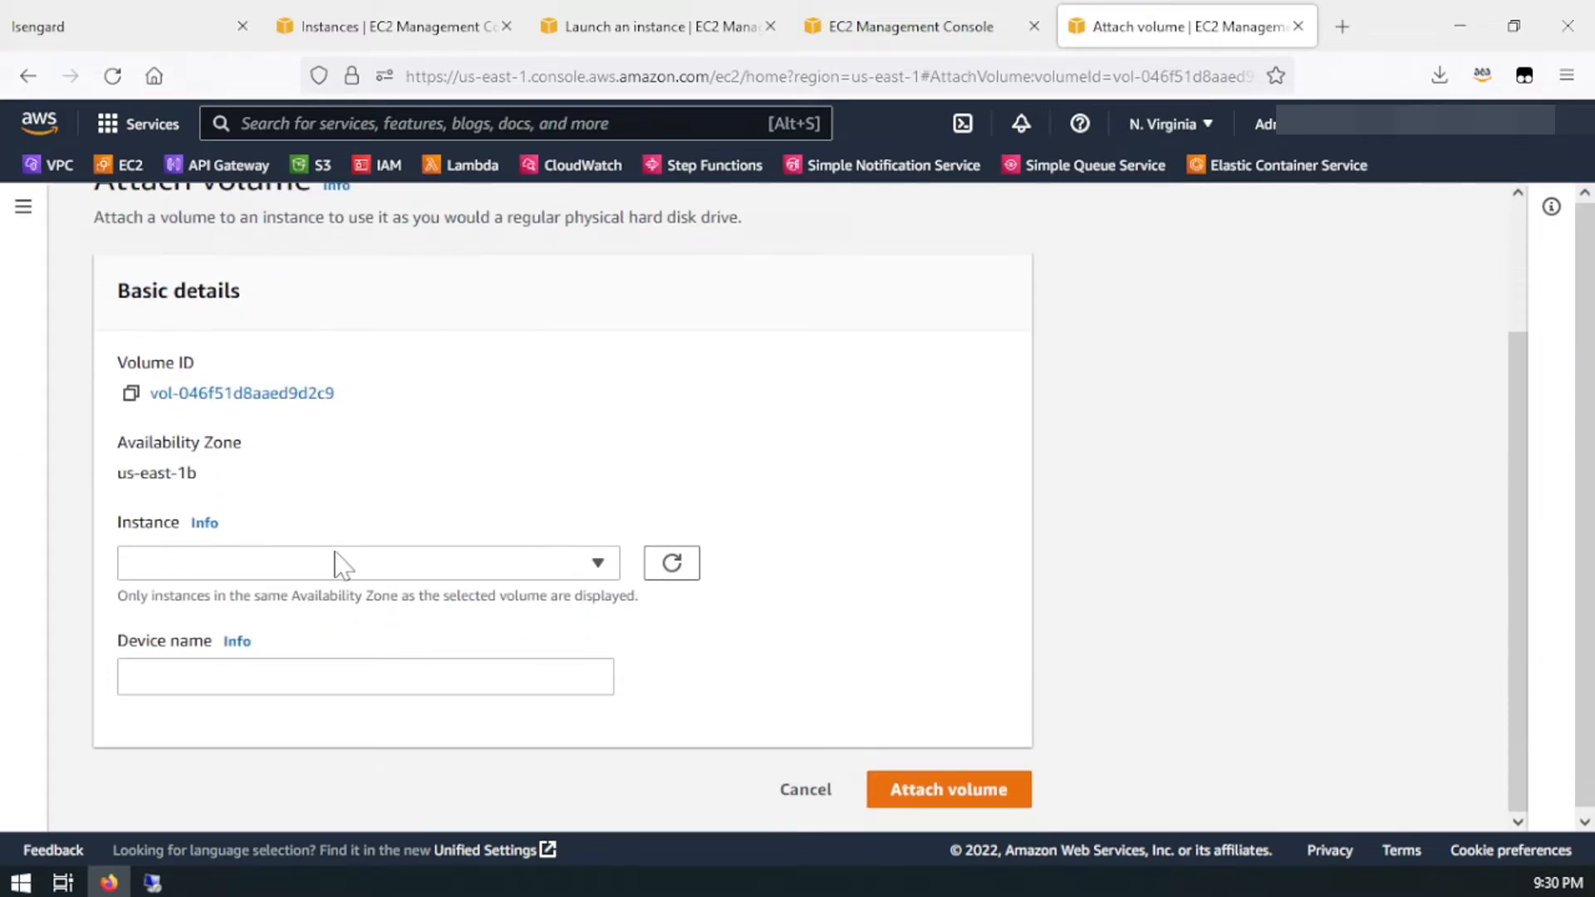
pyautogui.click(341, 563)
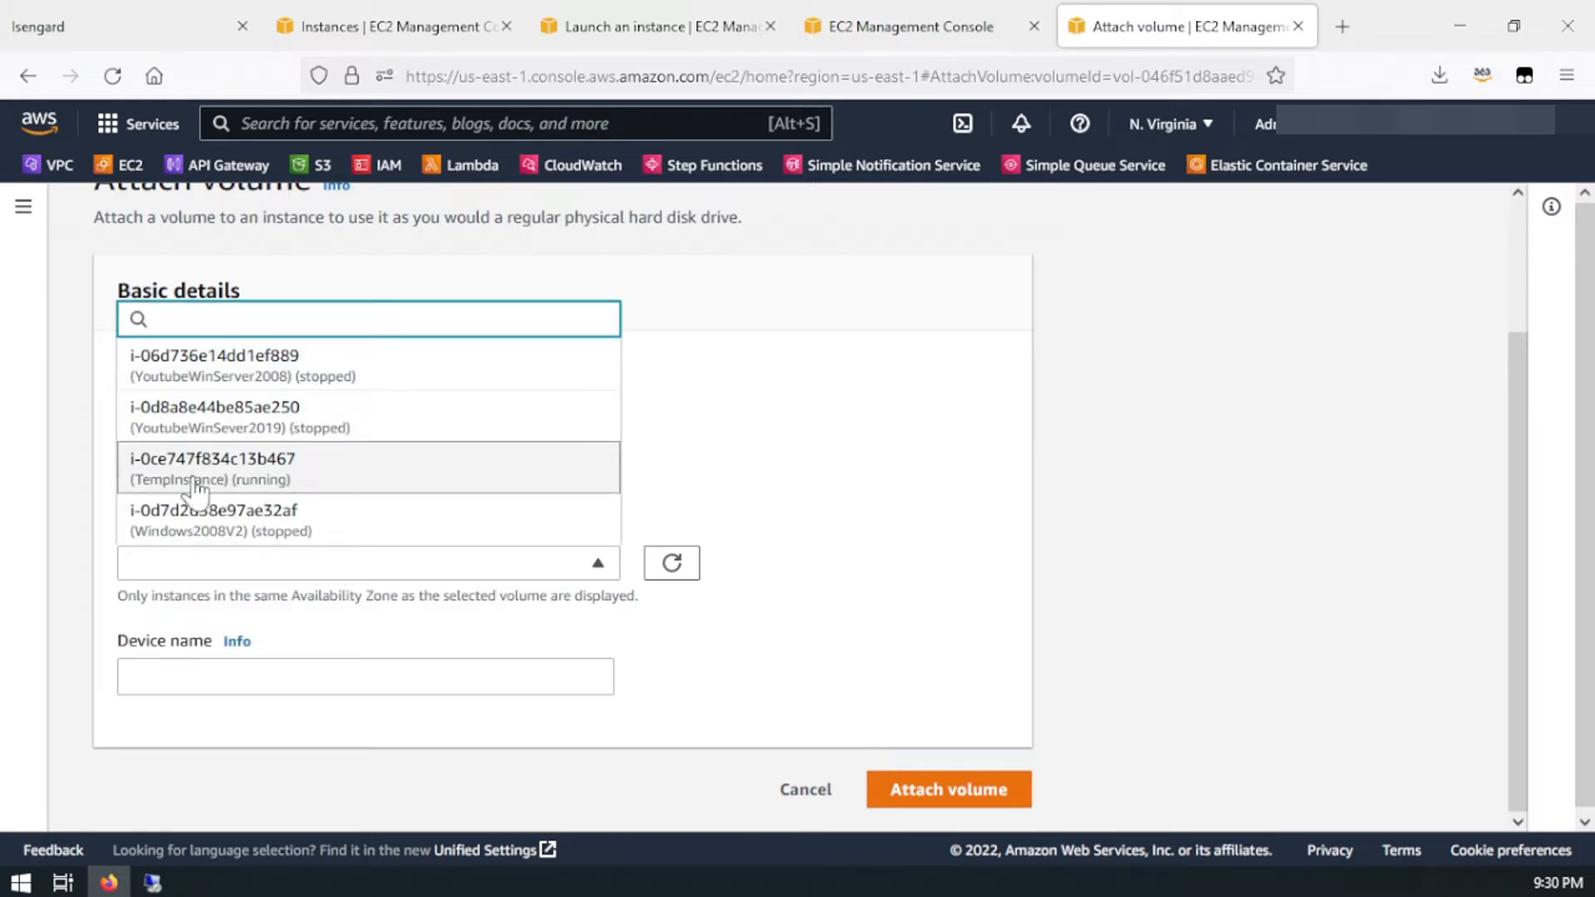
pyautogui.click(265, 488)
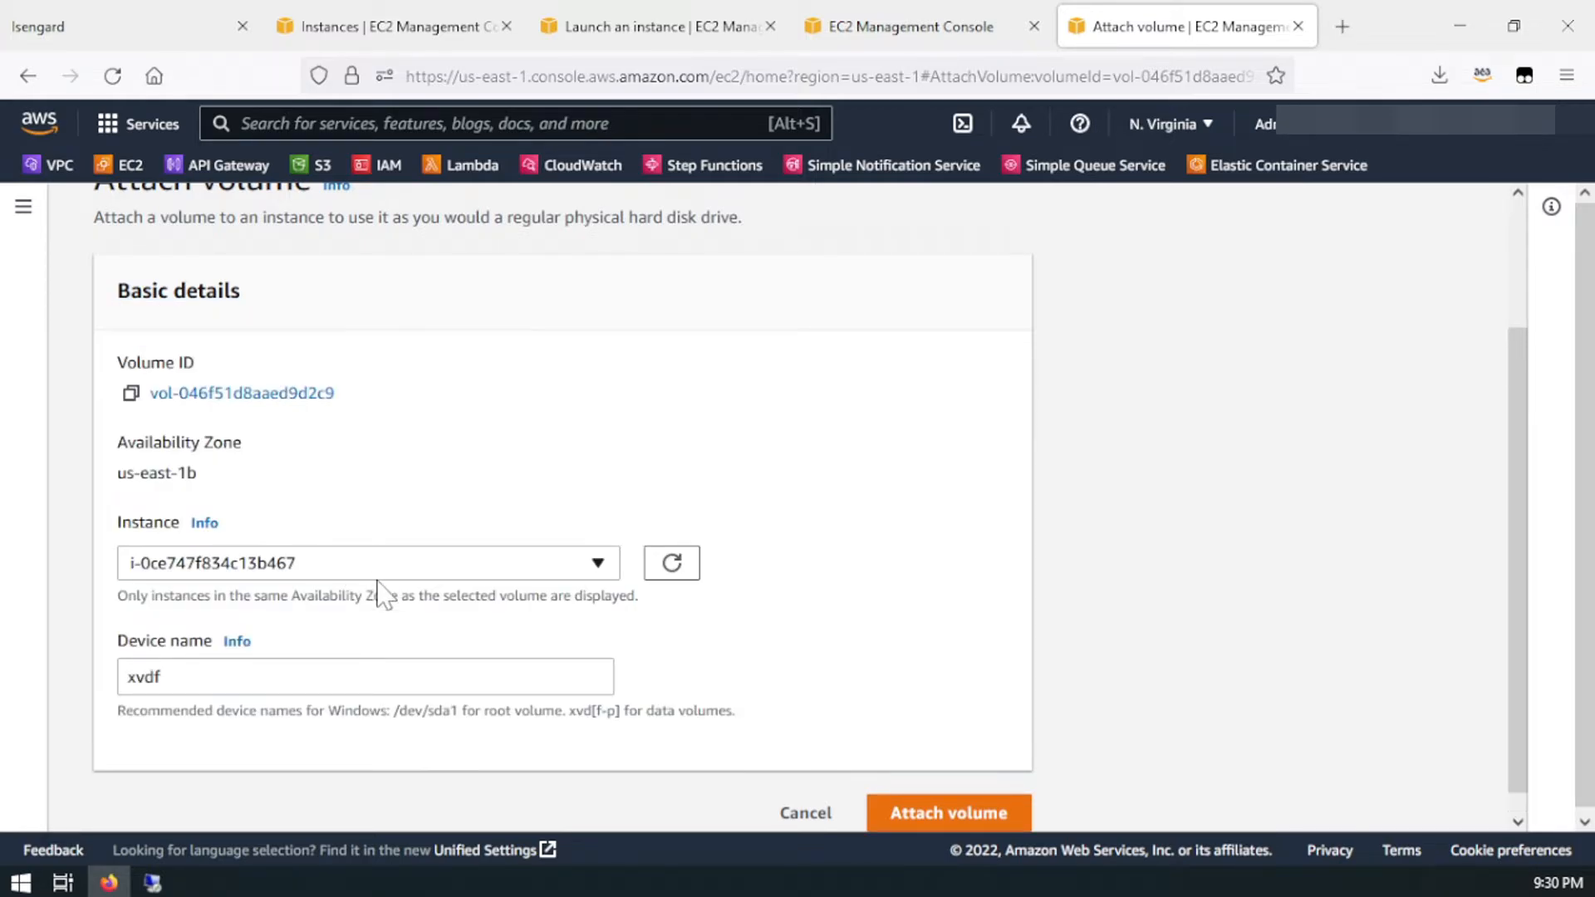
pyautogui.click(141, 652)
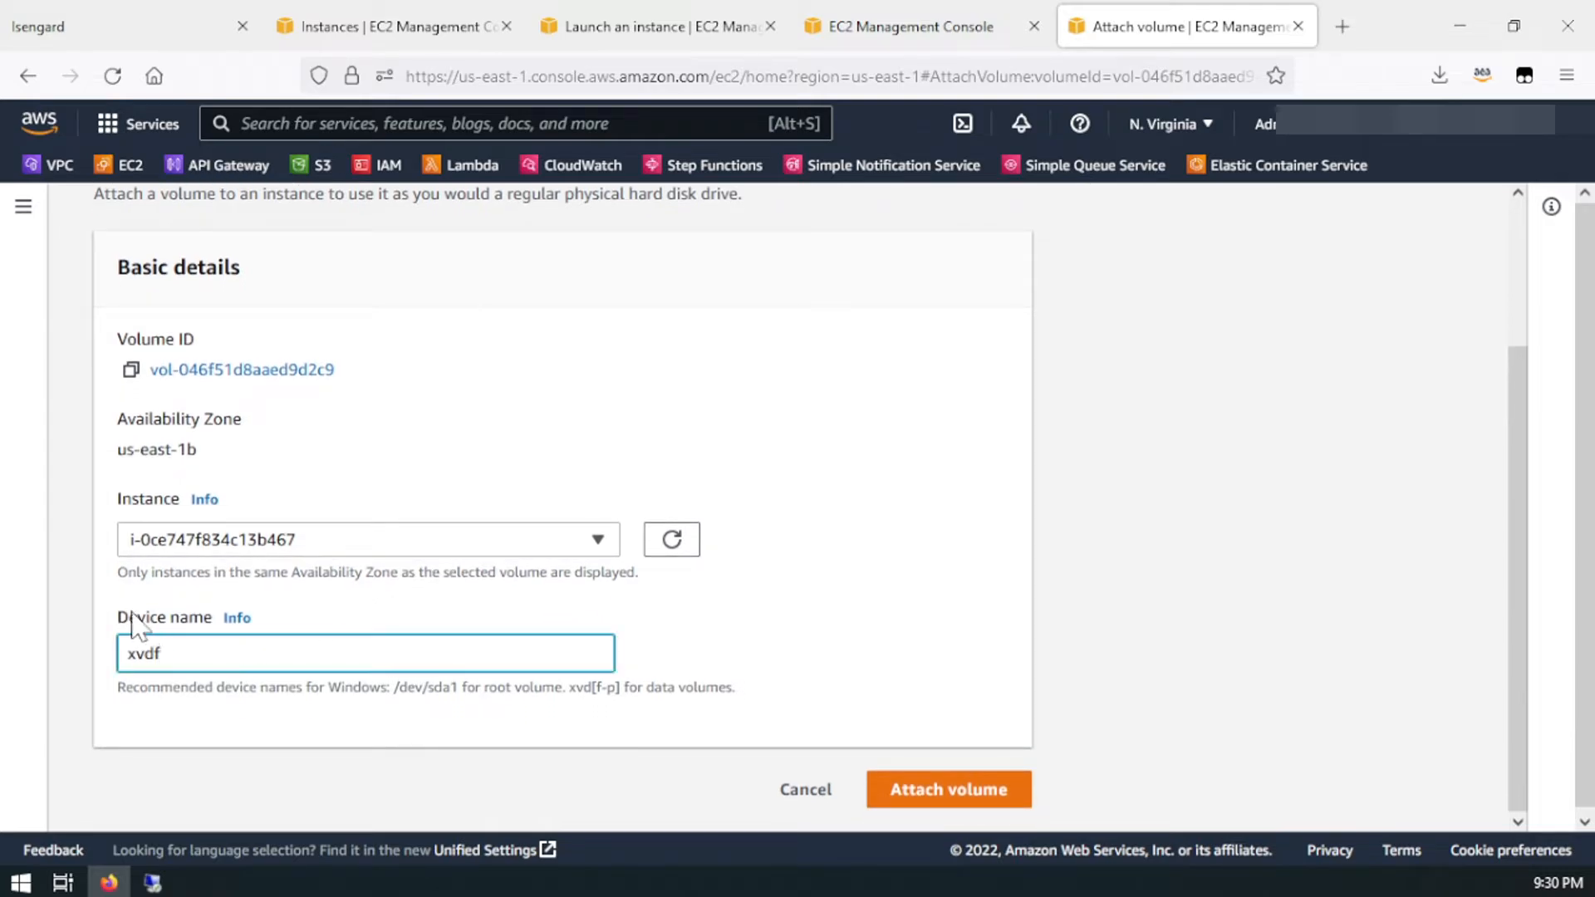
pyautogui.click(936, 799)
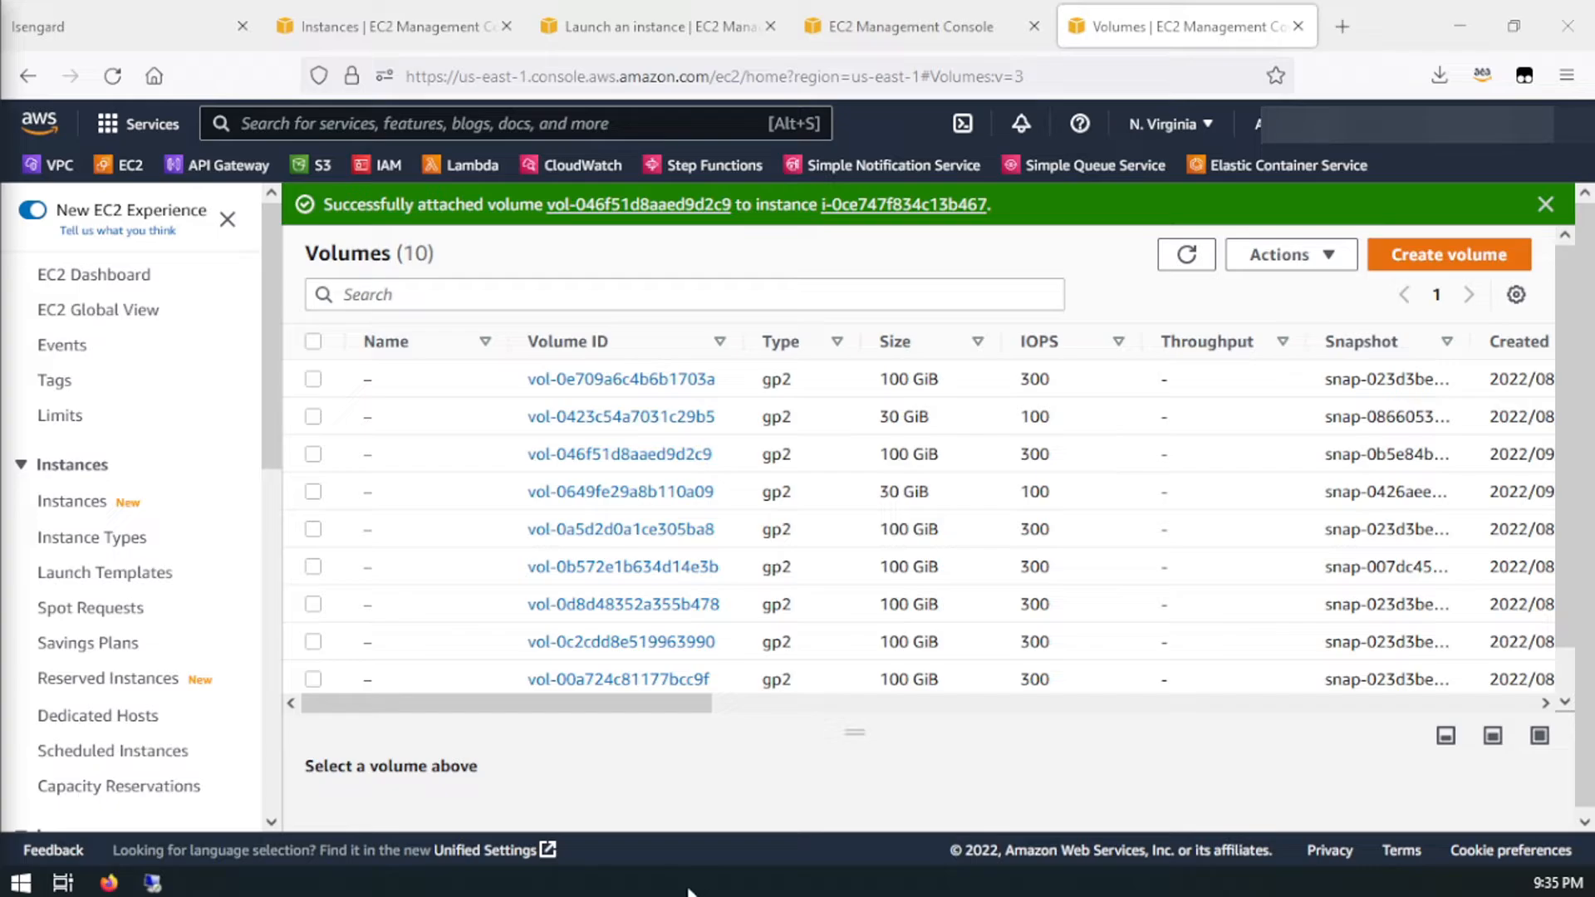
# Step: Switch to TempInstance's remote desktop session, search for "disk ma", and open Disk Management
pyautogui.click(152, 882)
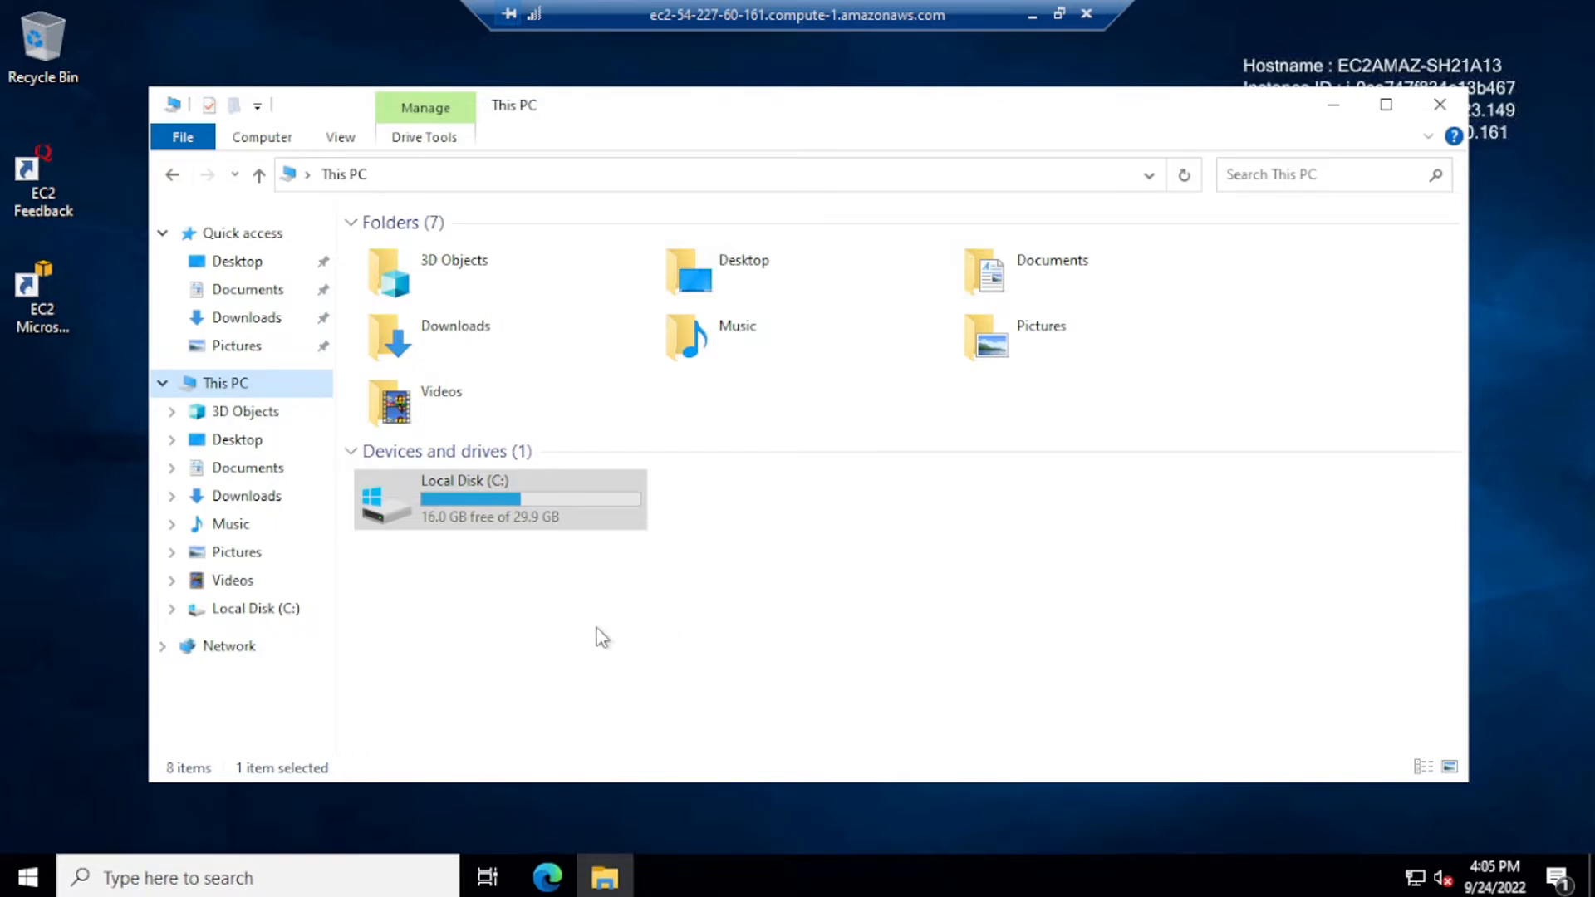
pyautogui.click(357, 877)
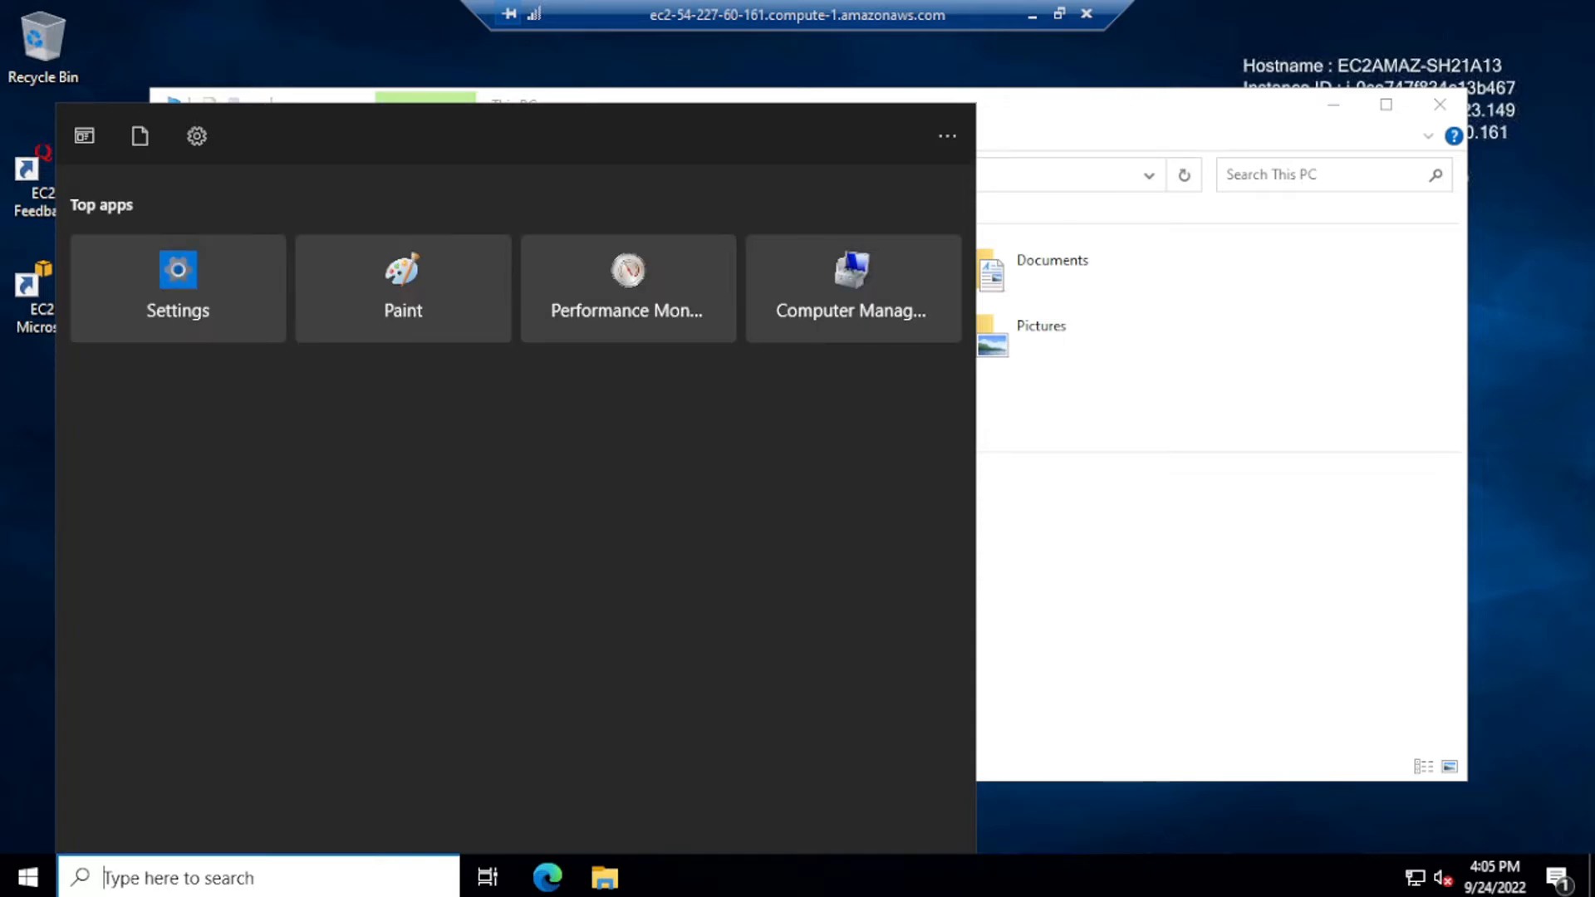
pyautogui.write('disk ma')
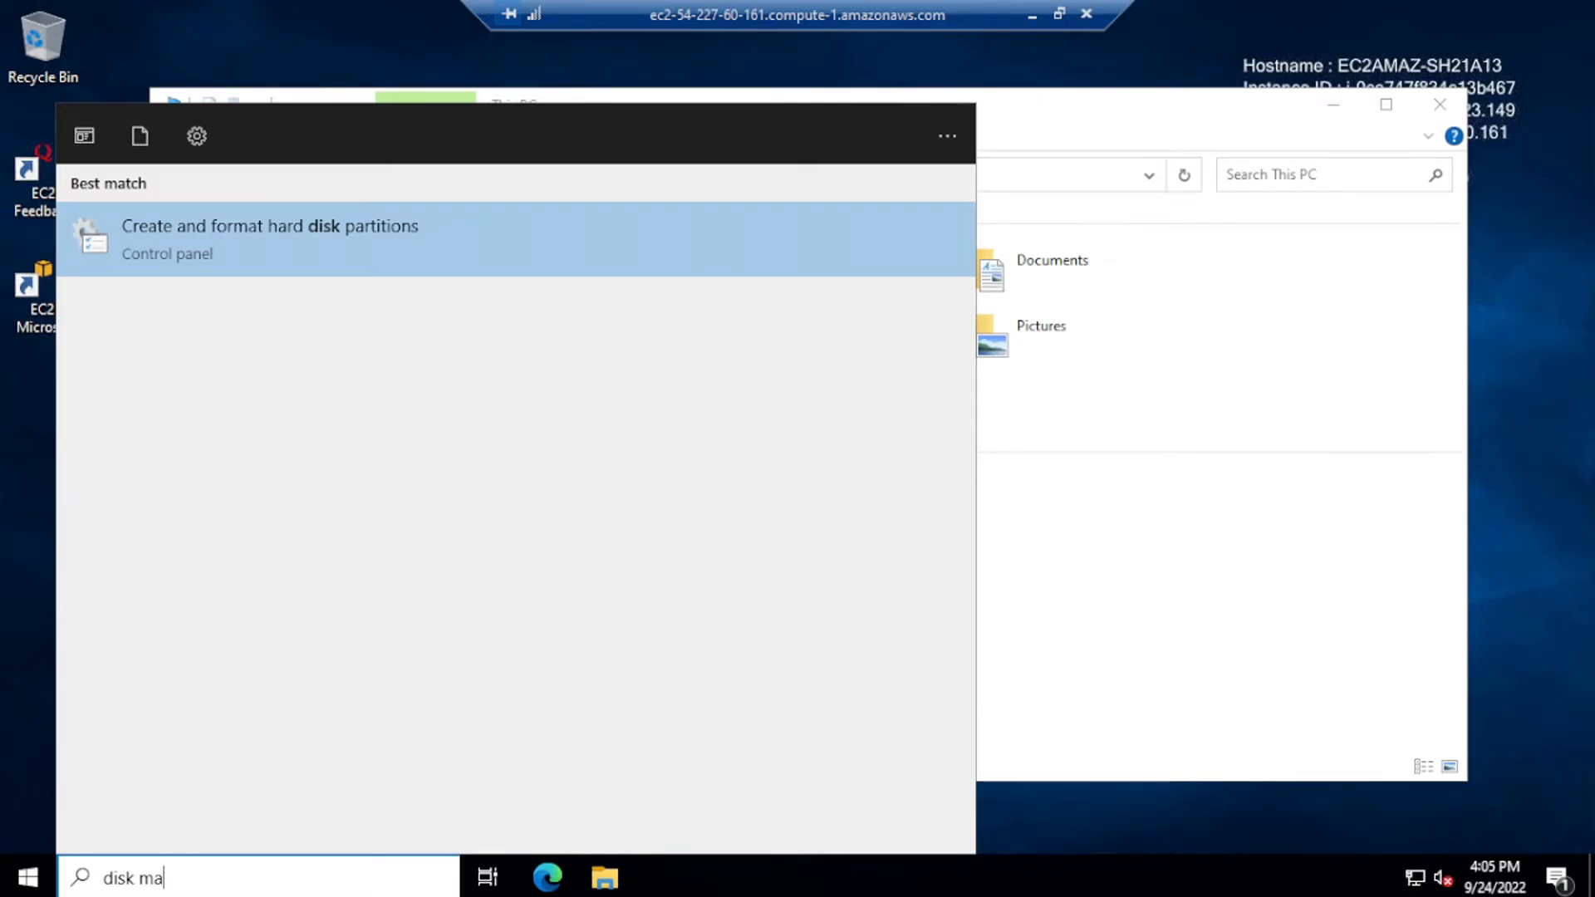
pyautogui.click(235, 245)
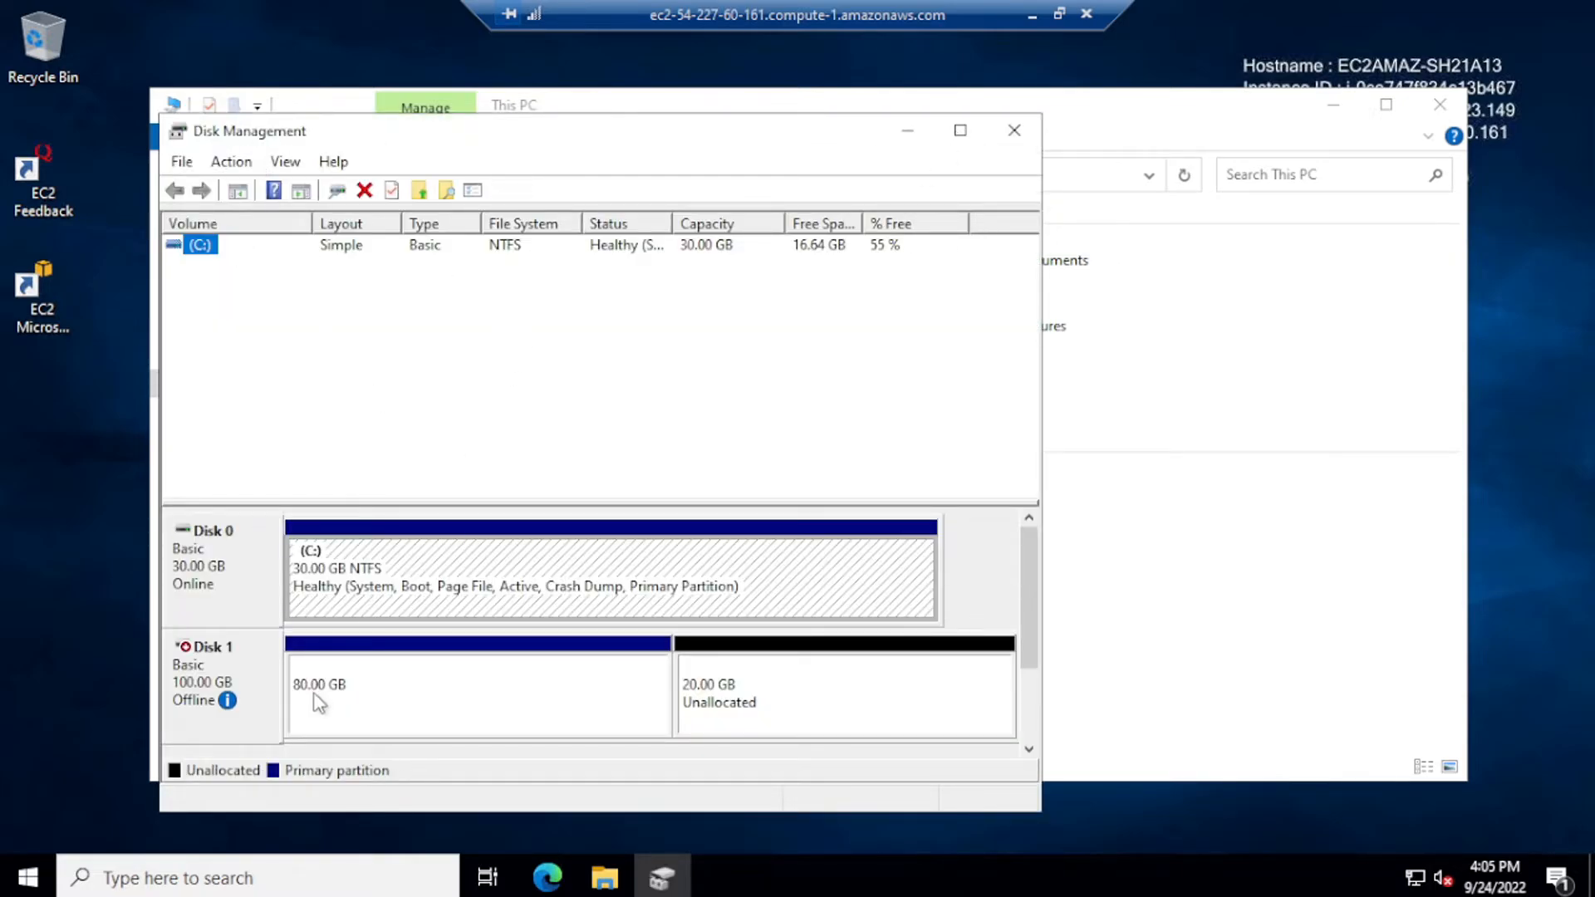
# Step: Bring Disk 1 online and minimize Disk Management
pyautogui.rightClick(227, 672)
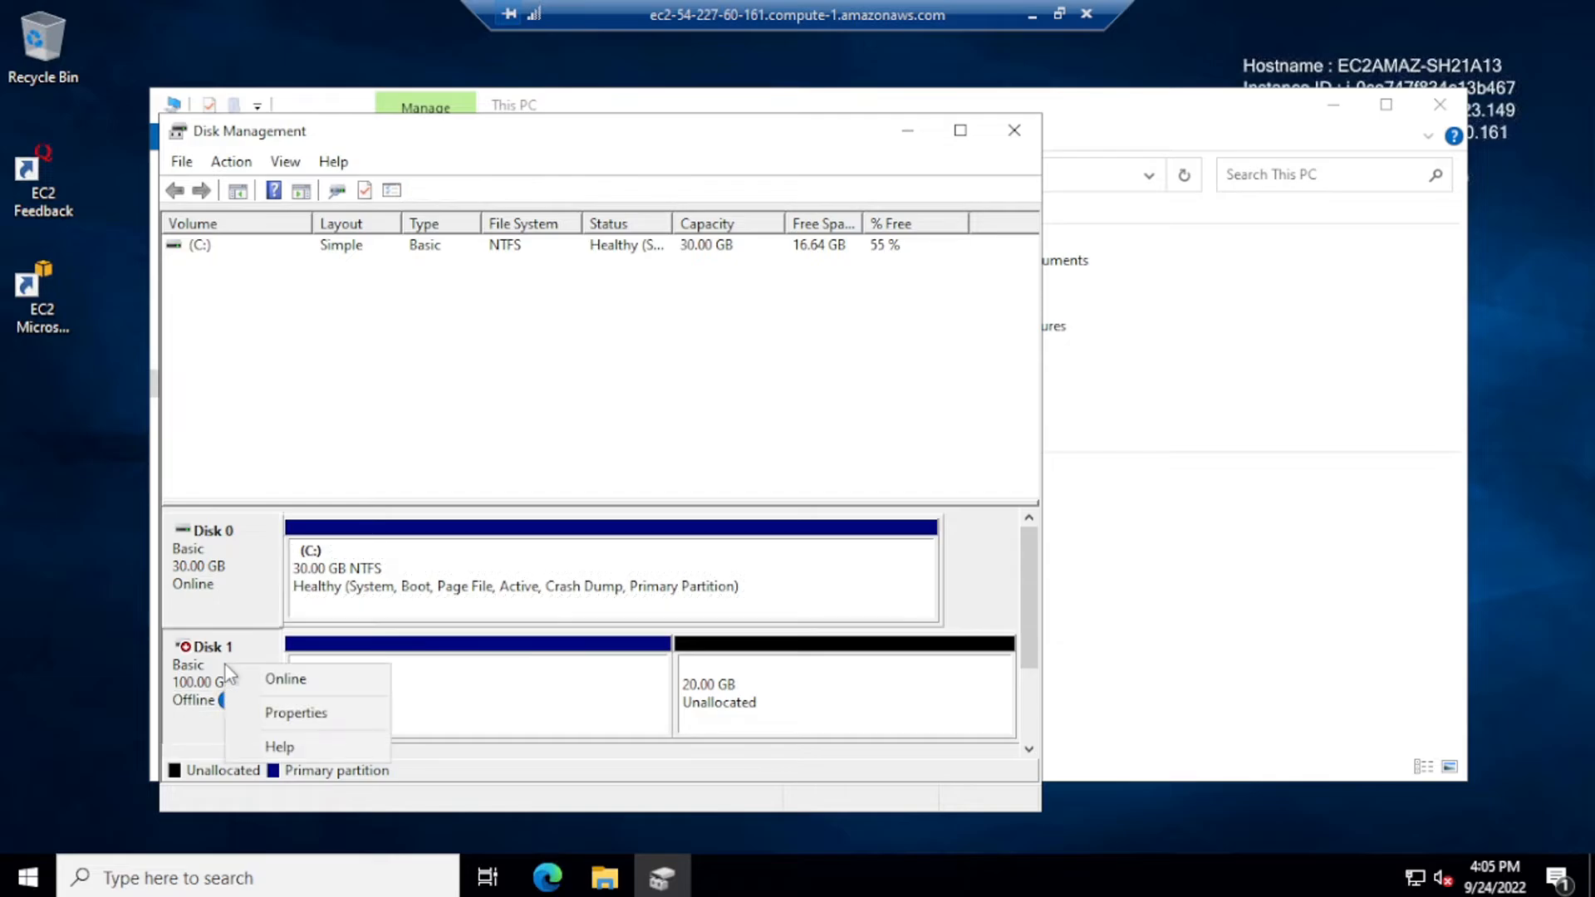
pyautogui.click(277, 686)
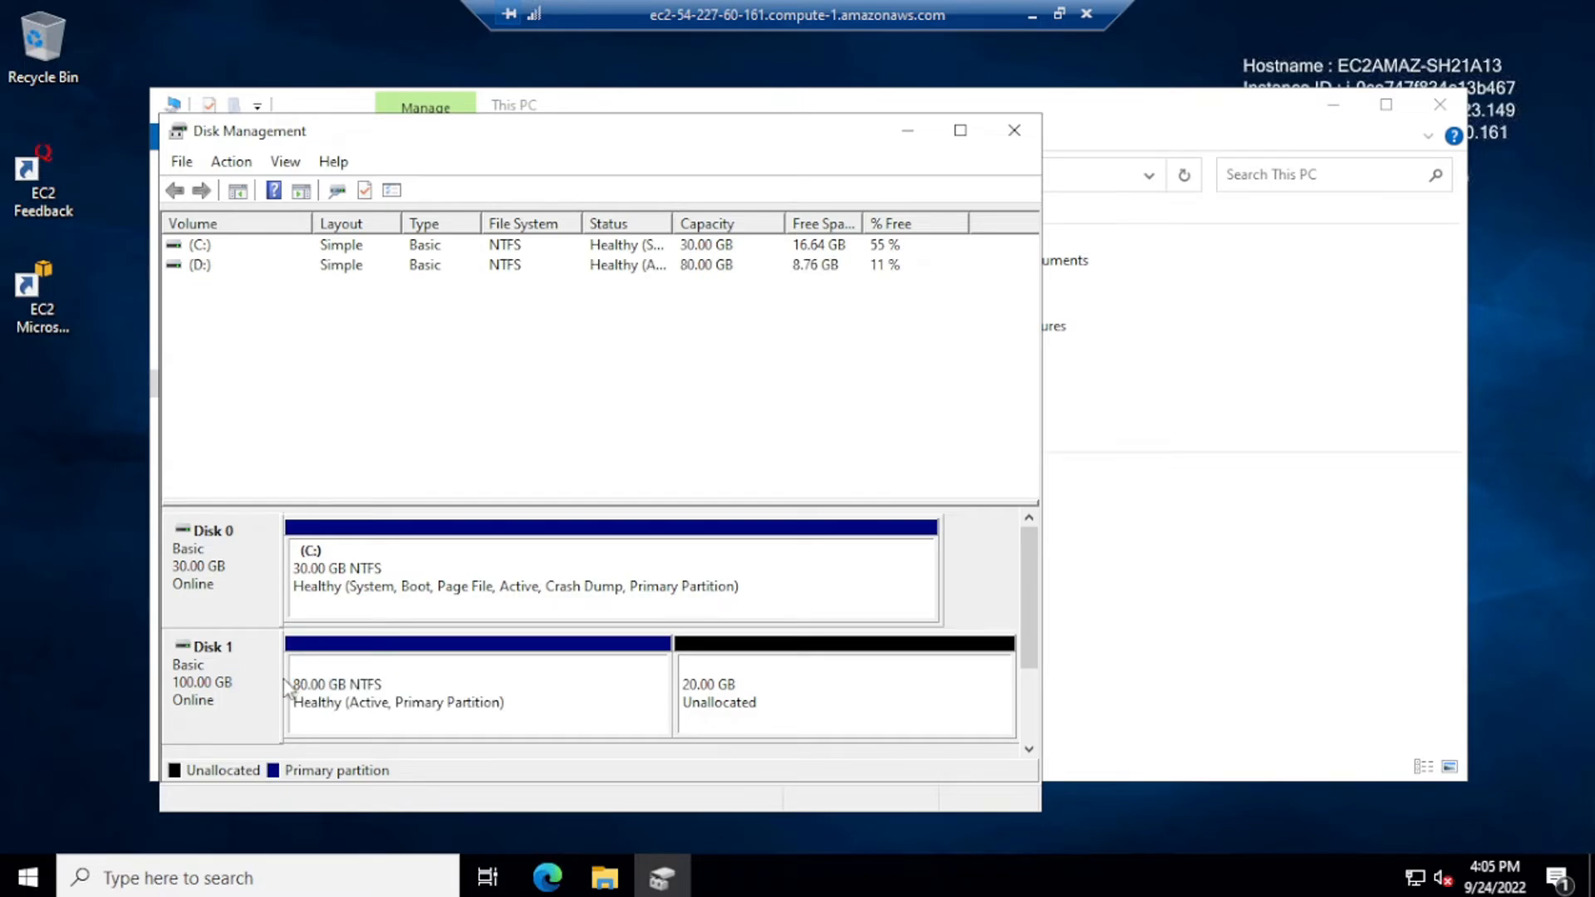
pyautogui.click(907, 135)
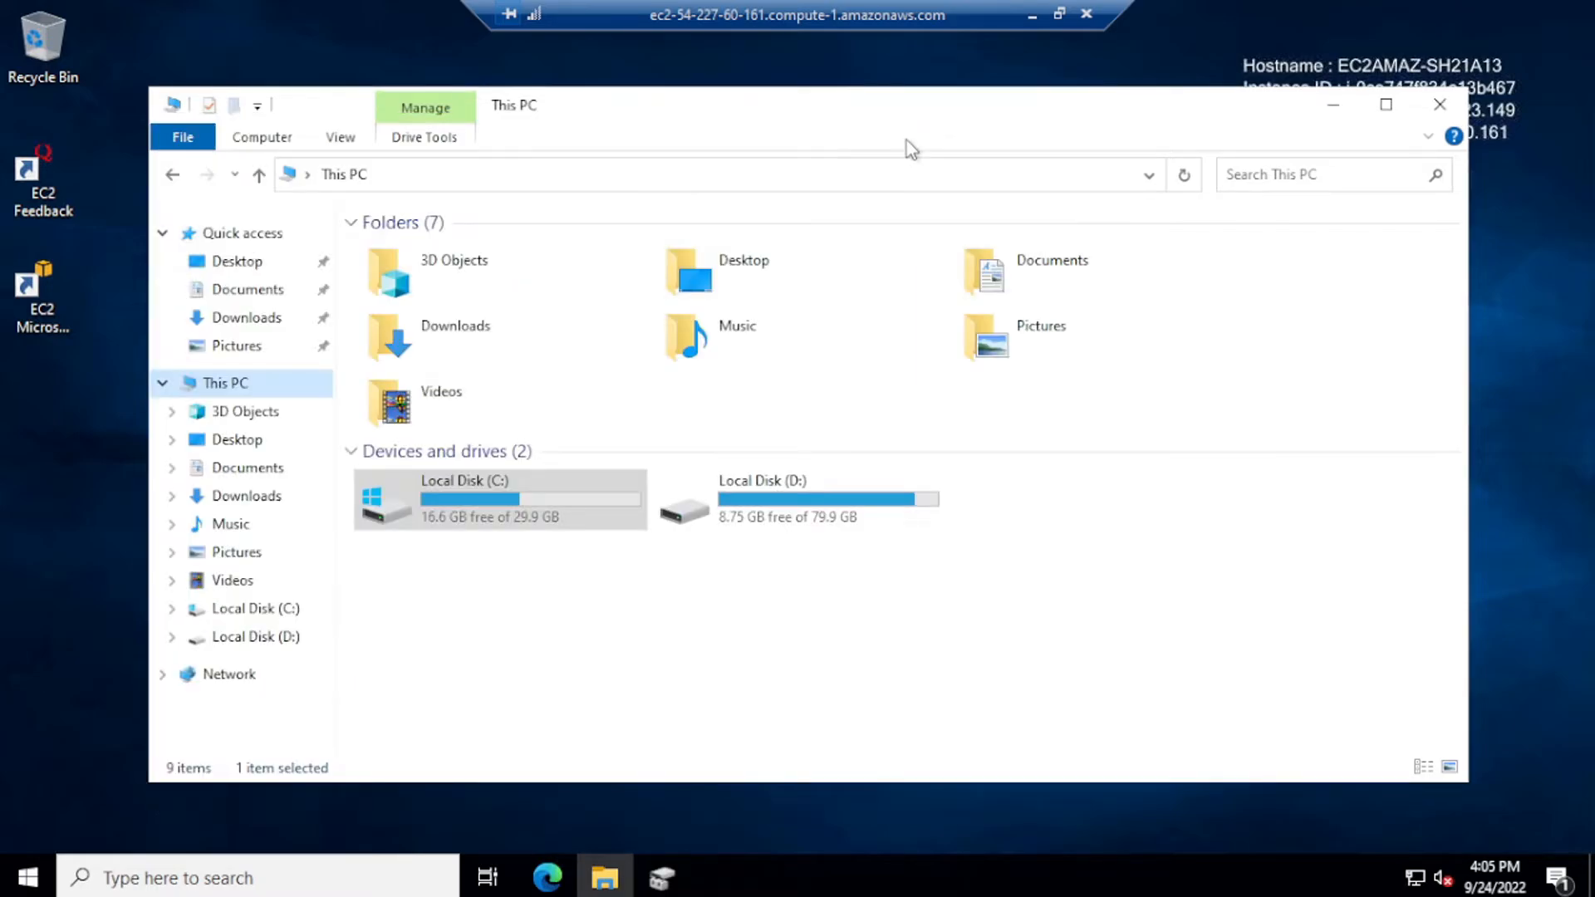
# Step: Open the config XML file in D:\Program Files\Amazon\Ec2ConfigService\Settings for editing in Notepad
pyautogui.doubleClick(785, 517)
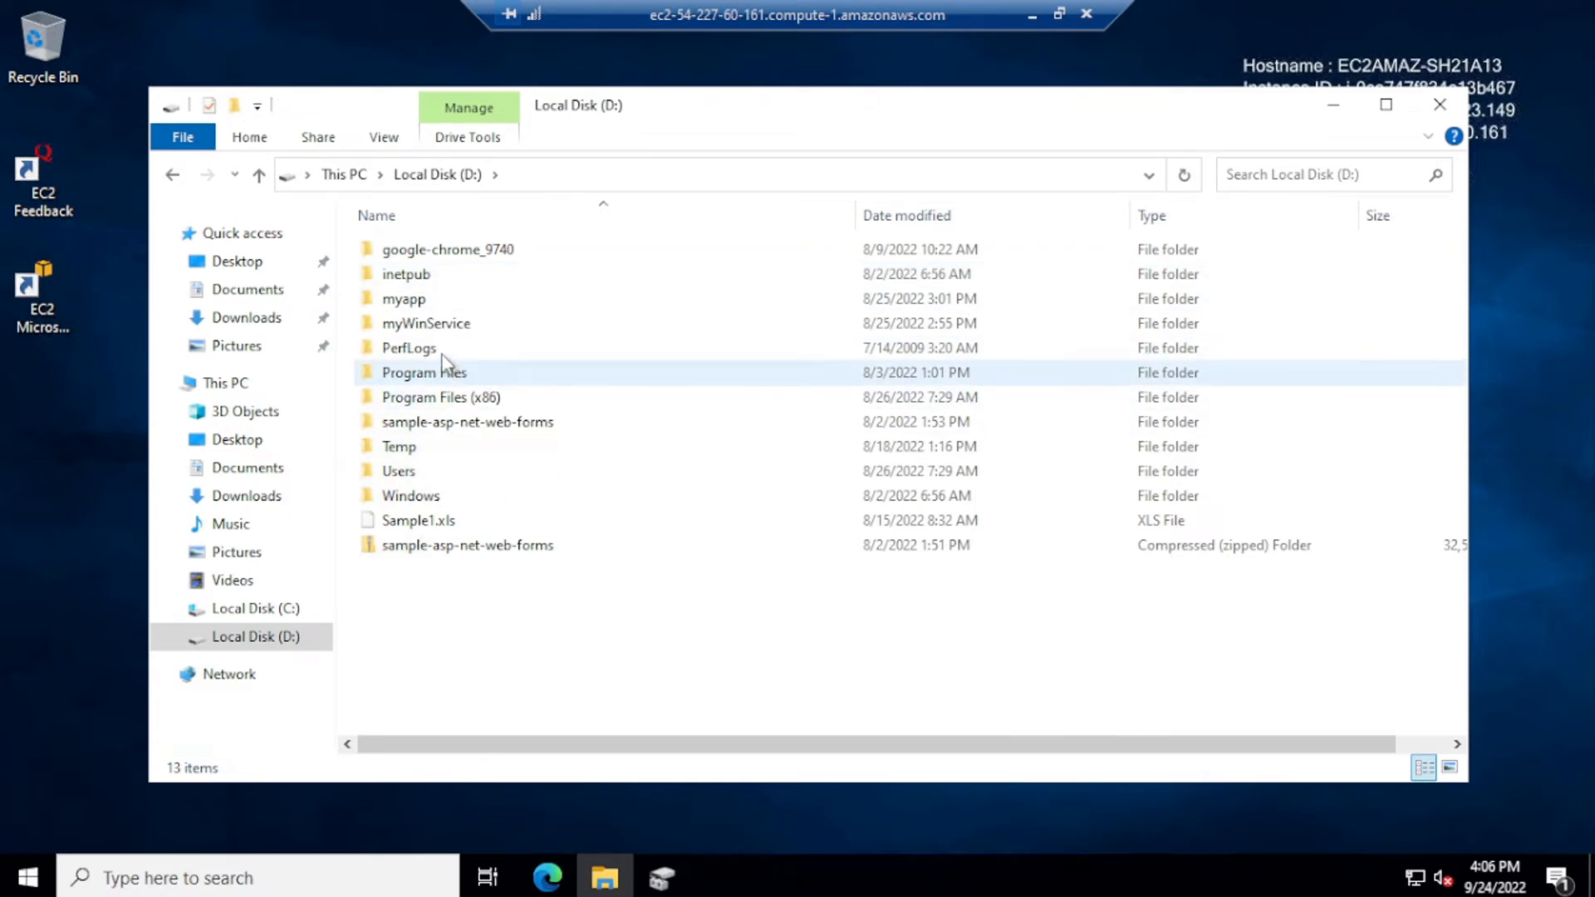
pyautogui.moveTo(435, 347)
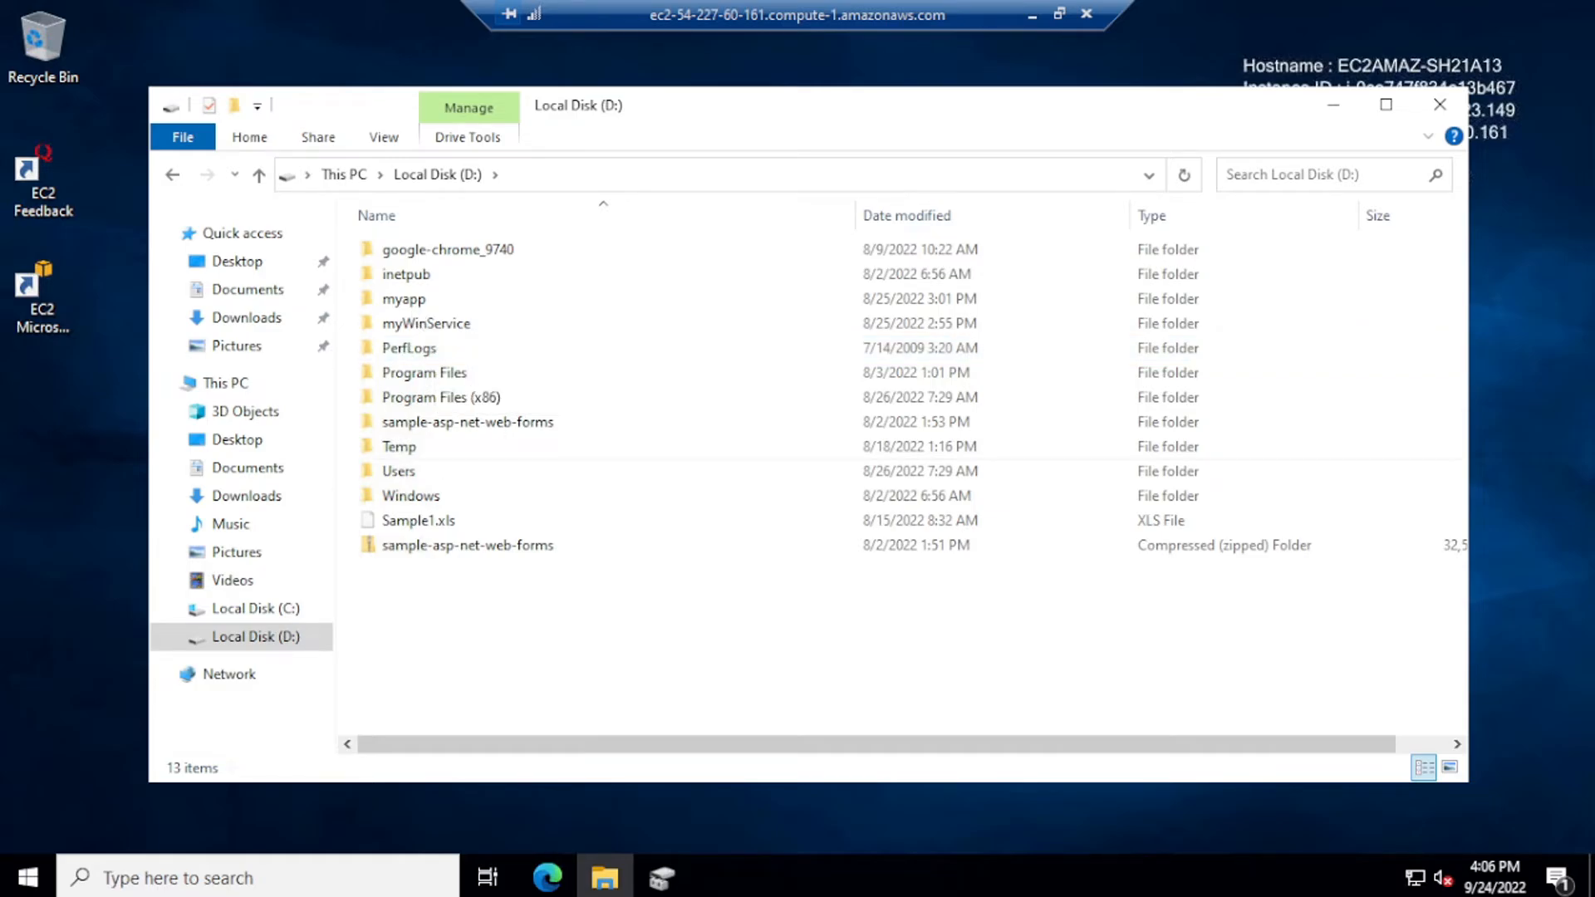
pyautogui.doubleClick(421, 375)
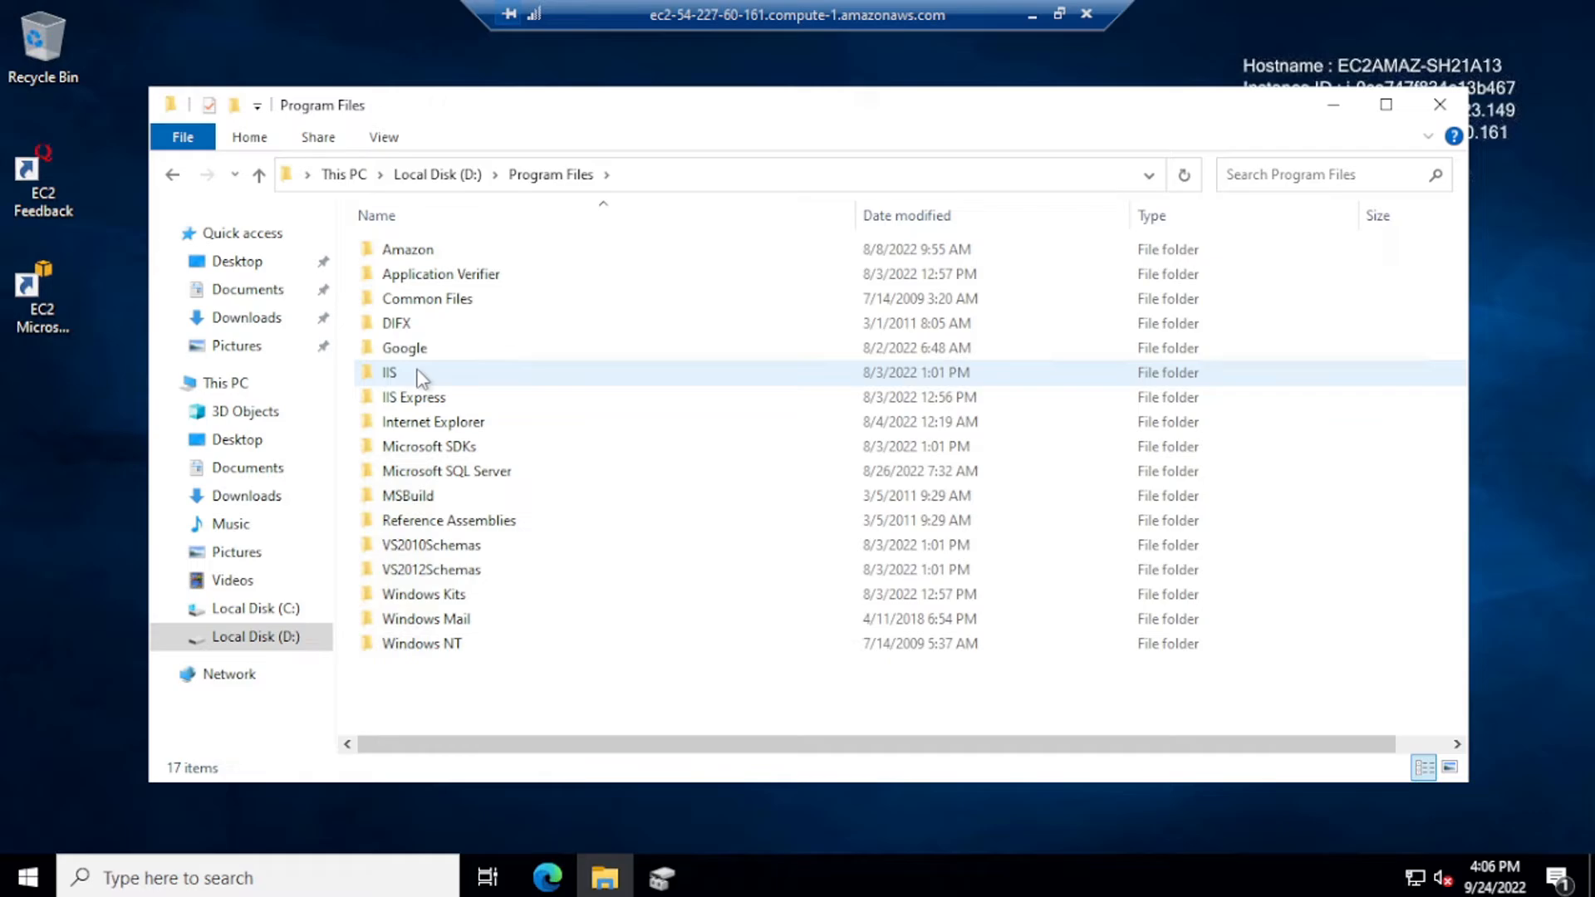
pyautogui.doubleClick(421, 251)
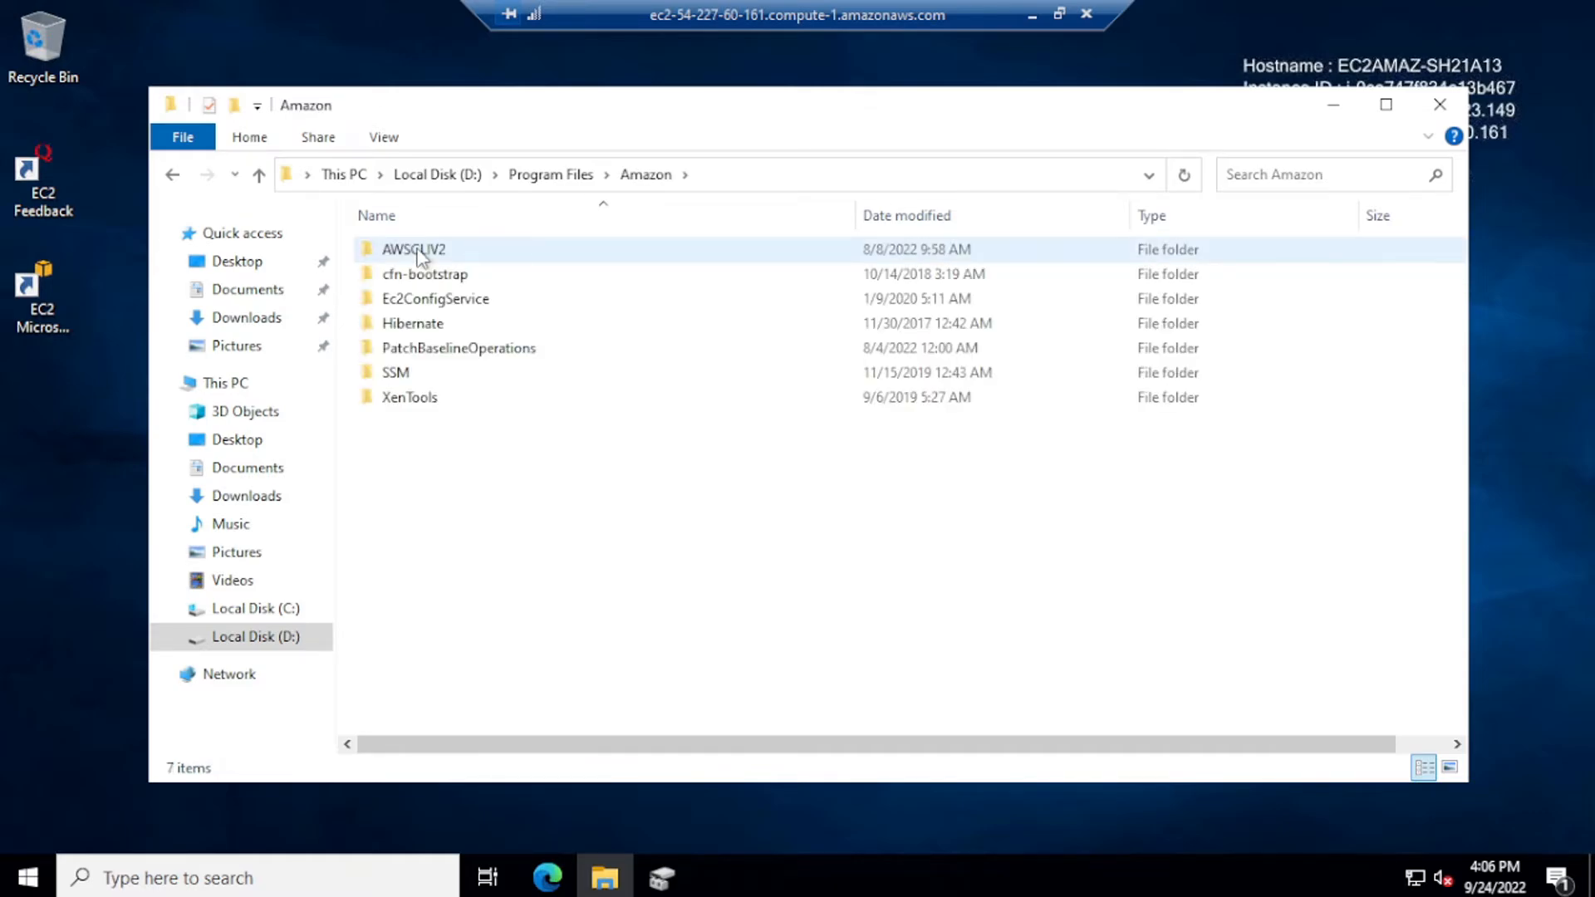
pyautogui.doubleClick(420, 304)
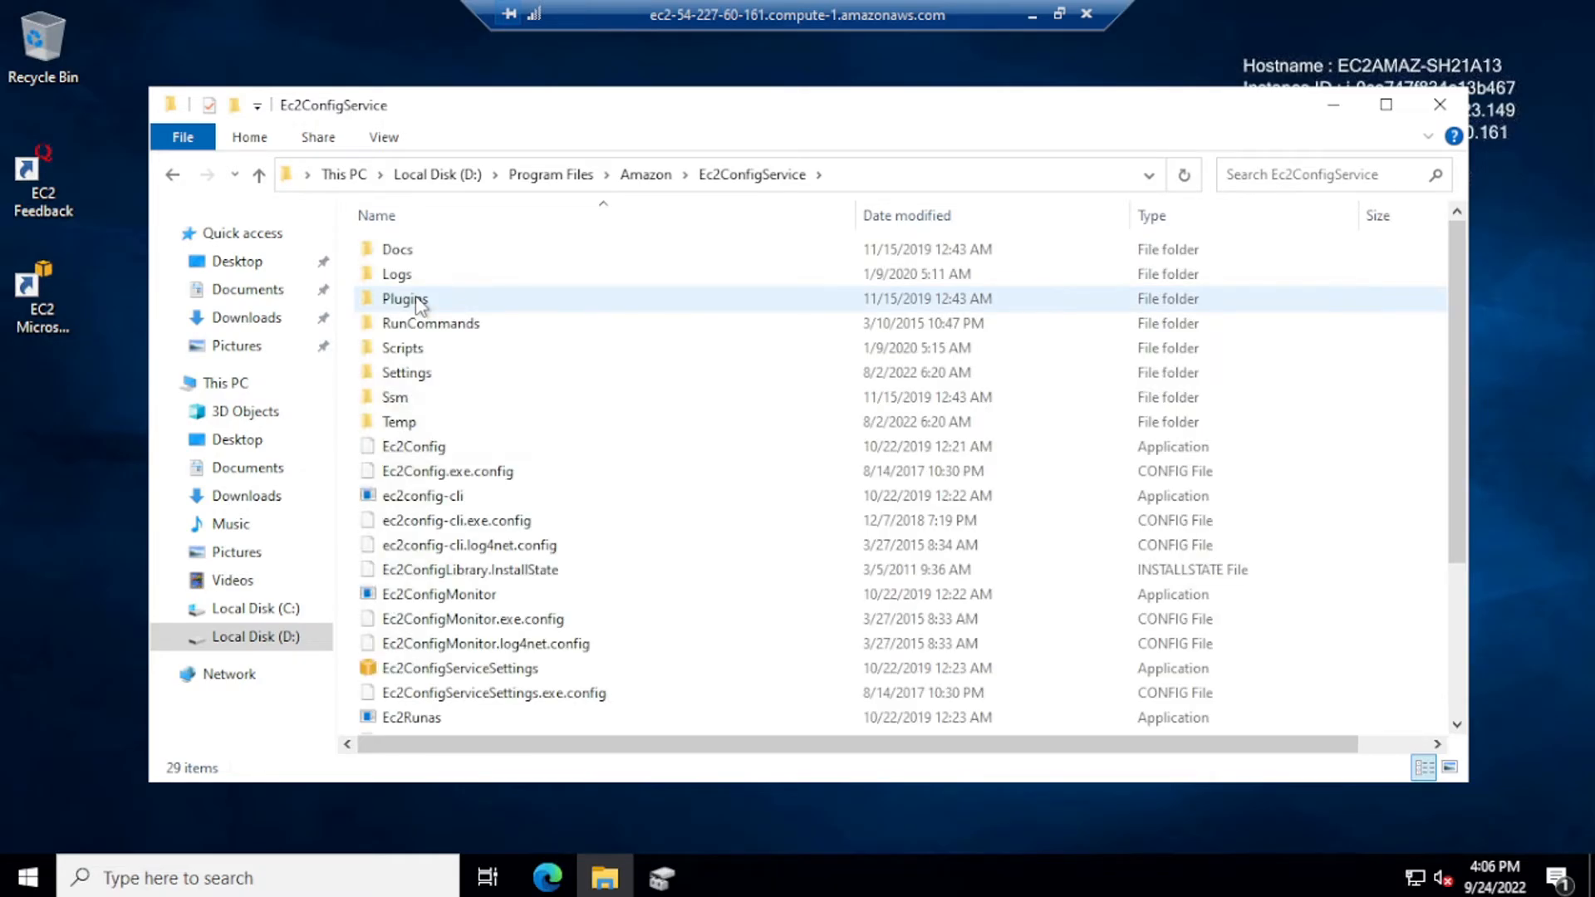
pyautogui.doubleClick(407, 373)
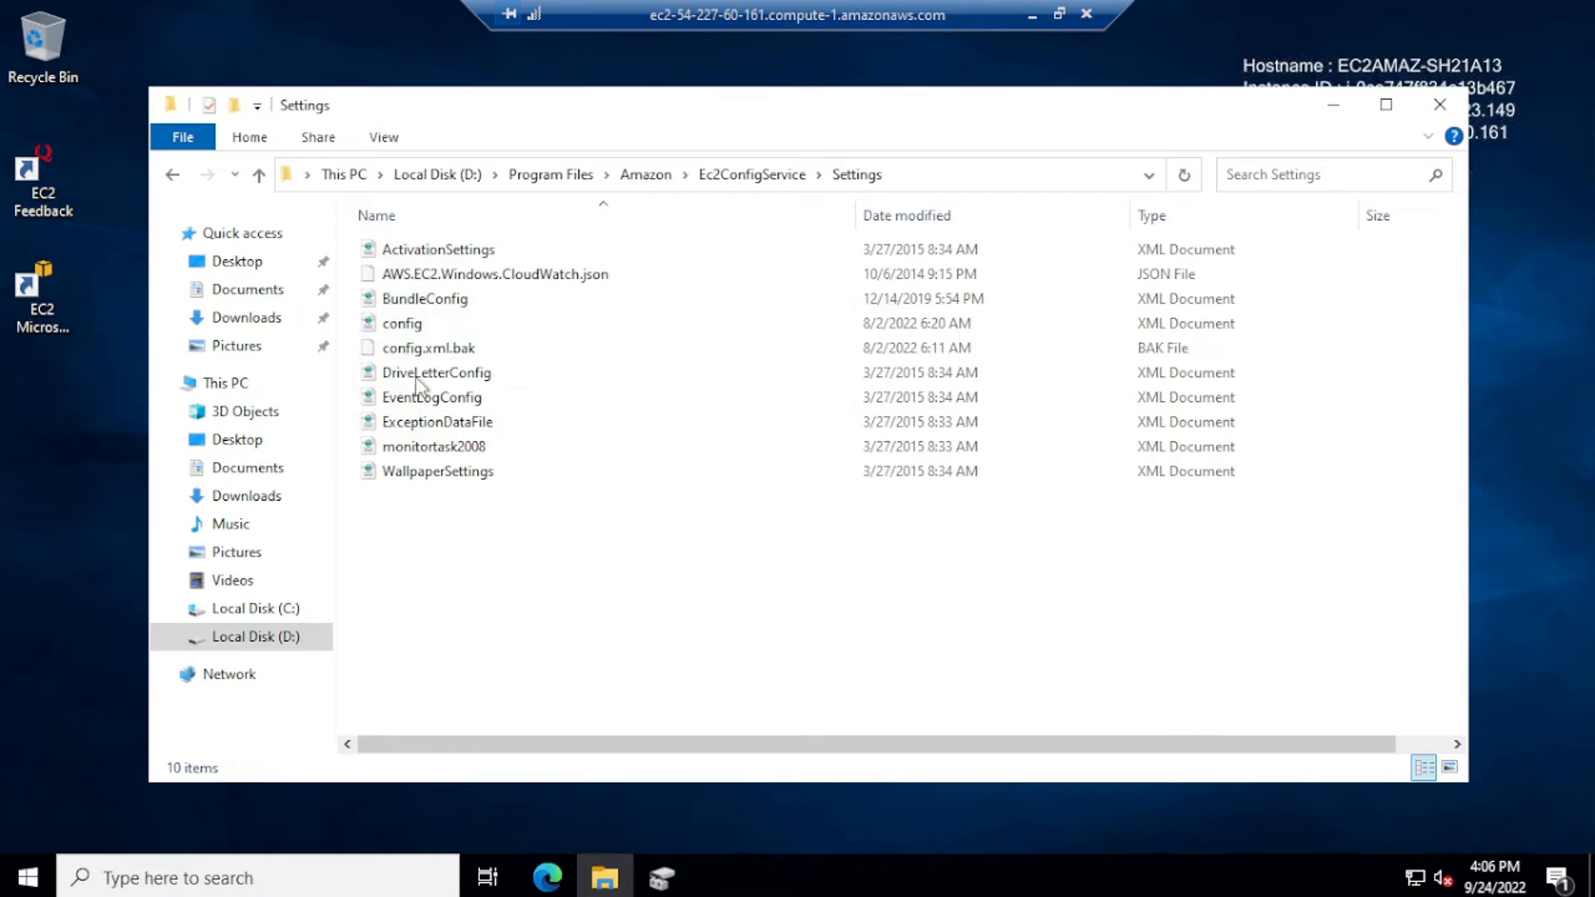
pyautogui.click(405, 326)
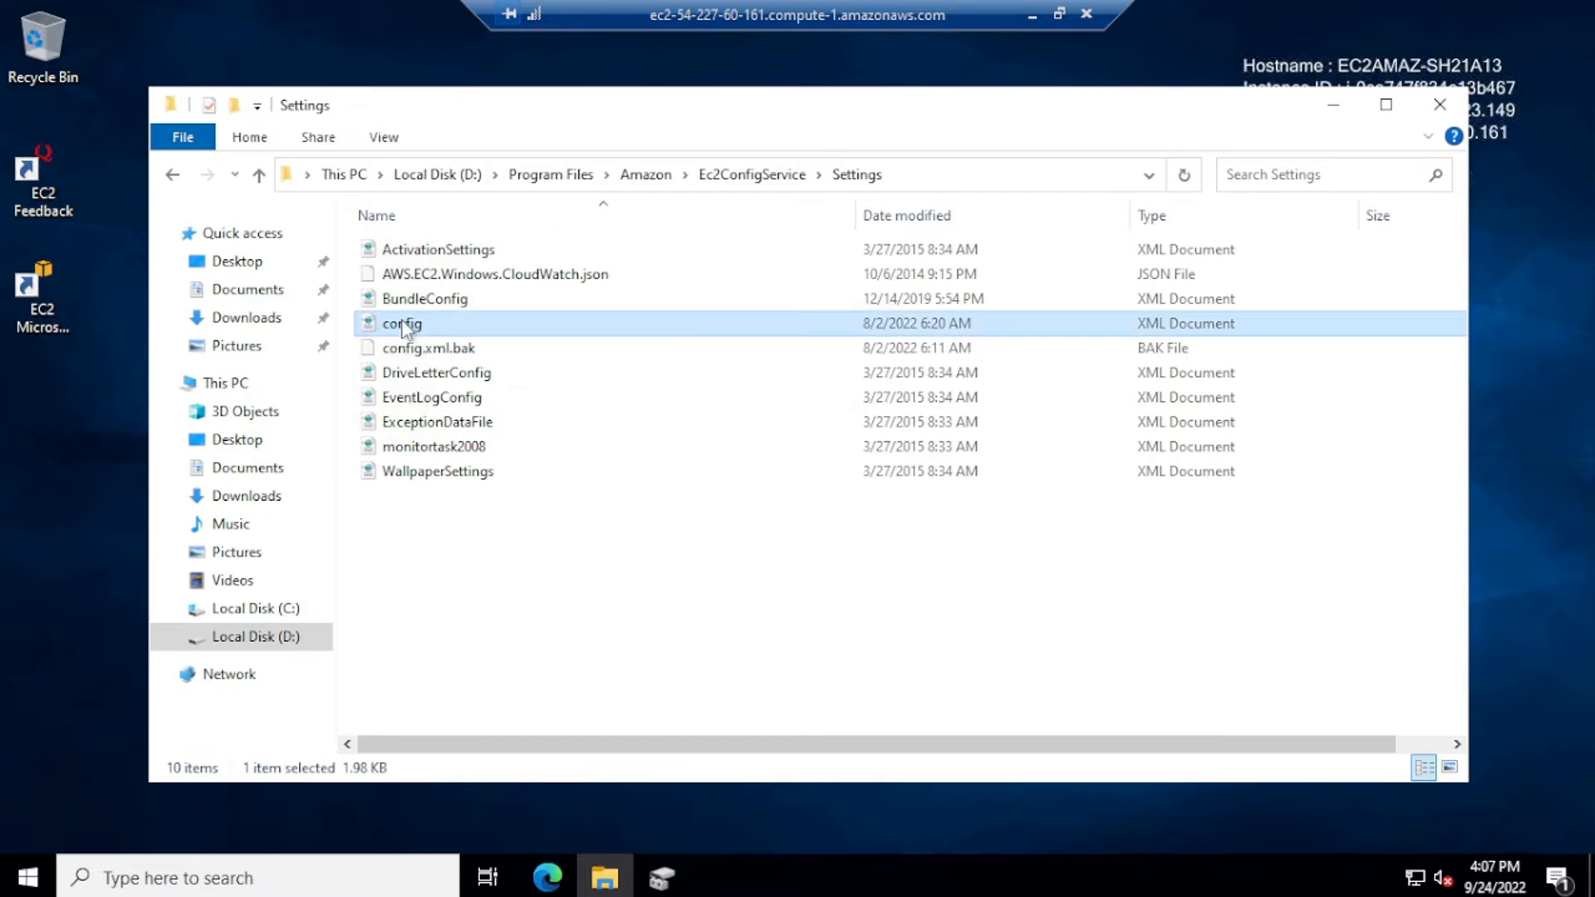
pyautogui.rightClick(405, 327)
pyautogui.click(467, 365)
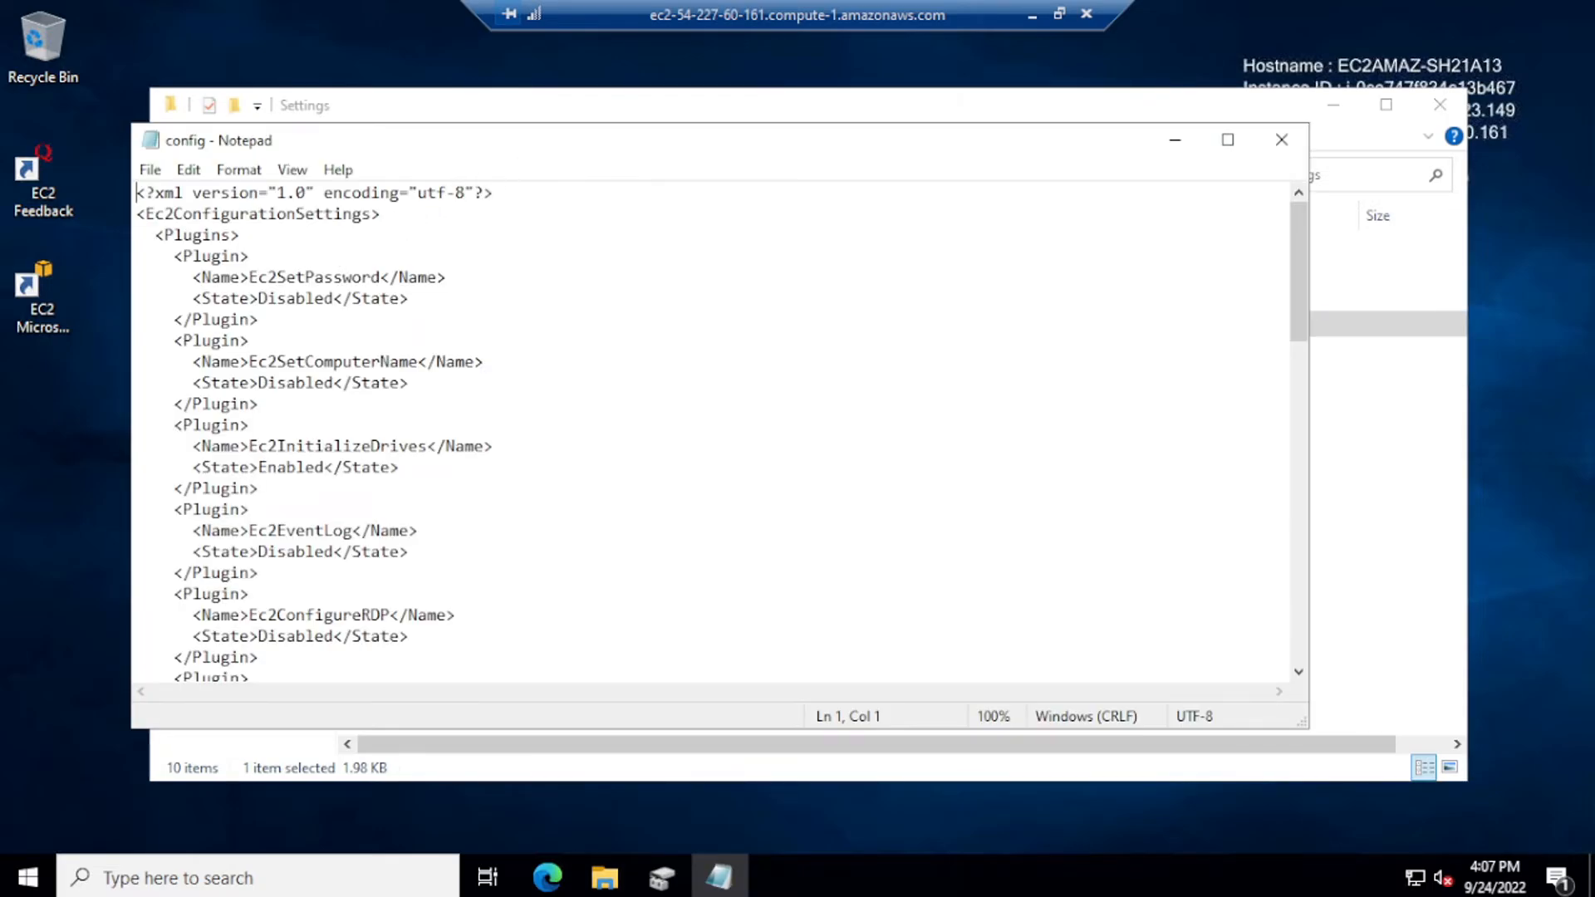
# Step: Set the Ec2SetPassword plugin's state to Enabled, save the config file, and close Notepad and the folder window
pyautogui.moveTo(192, 276); pyautogui.dragTo(446, 277)
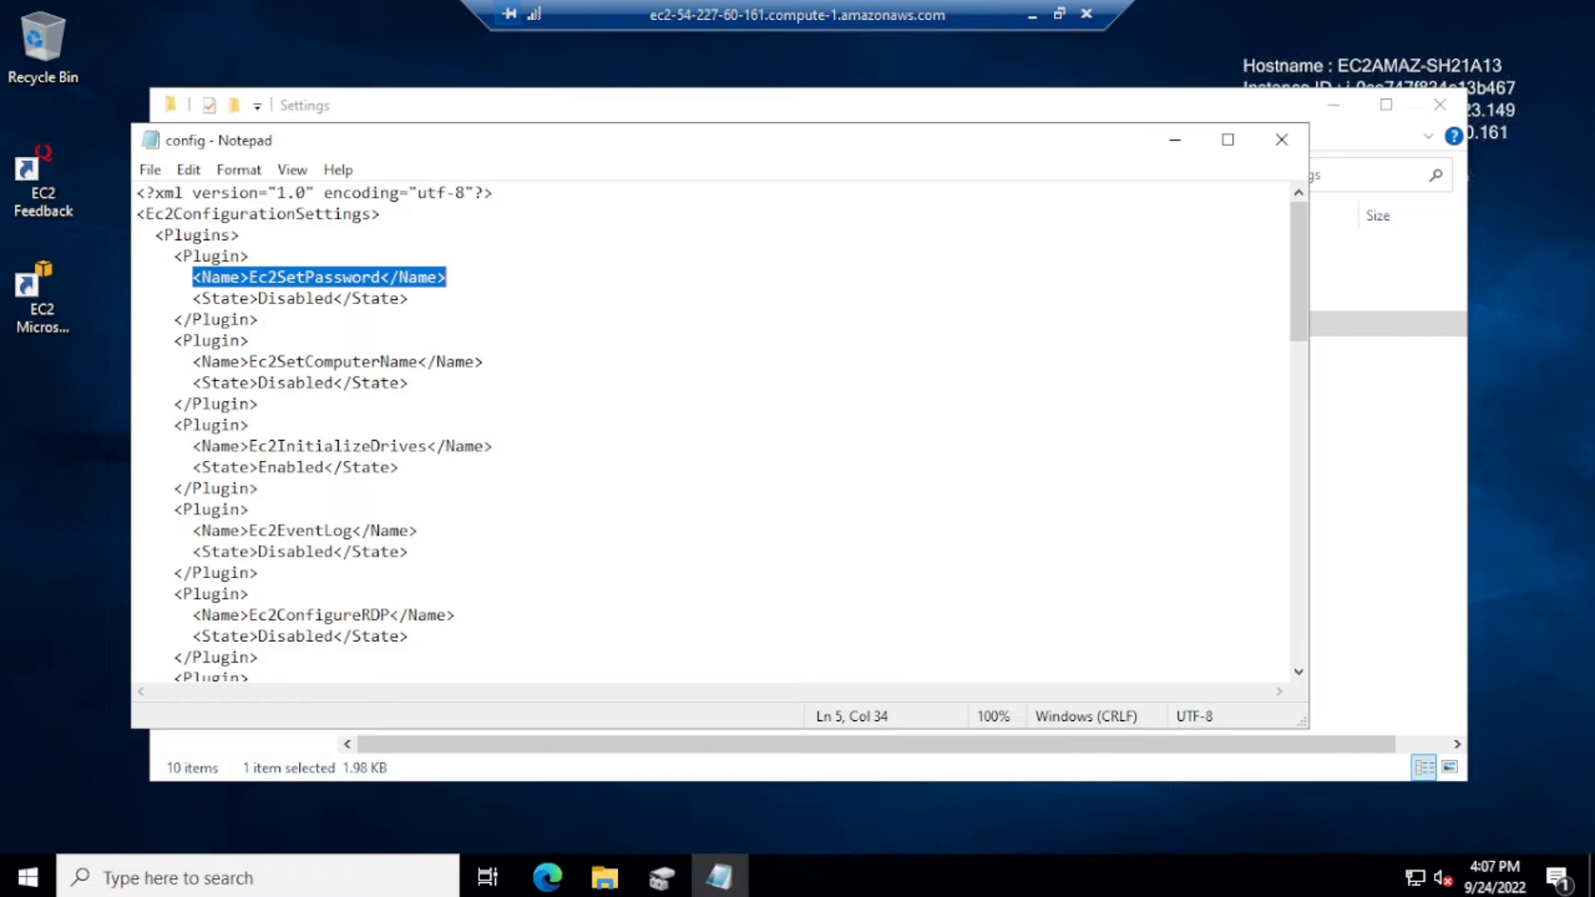
pyautogui.click(268, 297)
pyautogui.moveTo(258, 297); pyautogui.dragTo(333, 297)
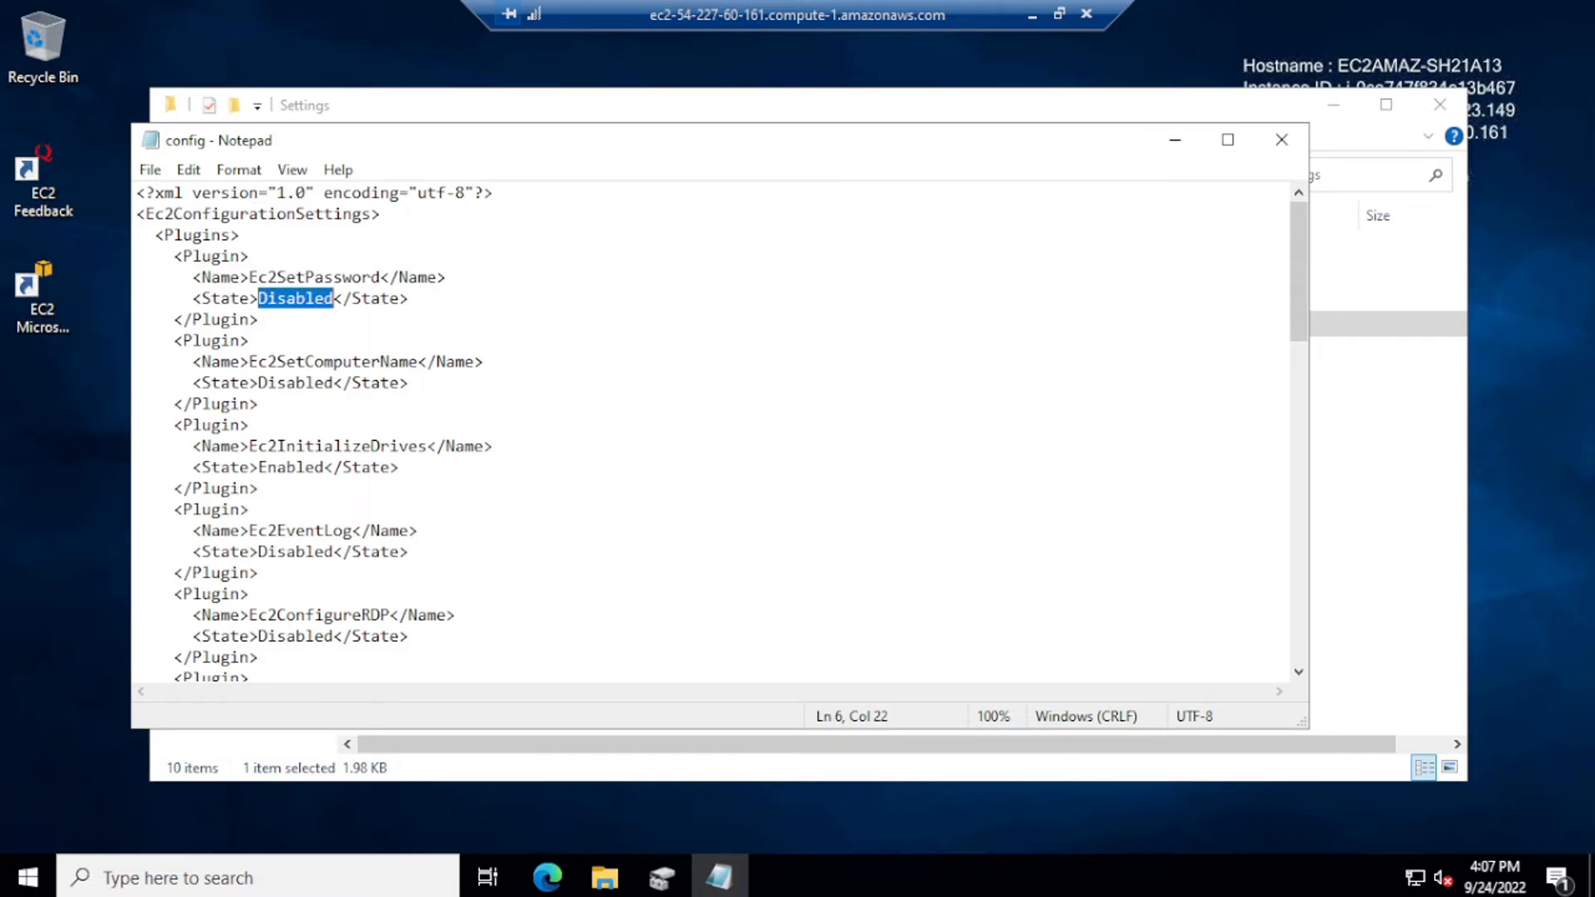
pyautogui.write('Enabled')
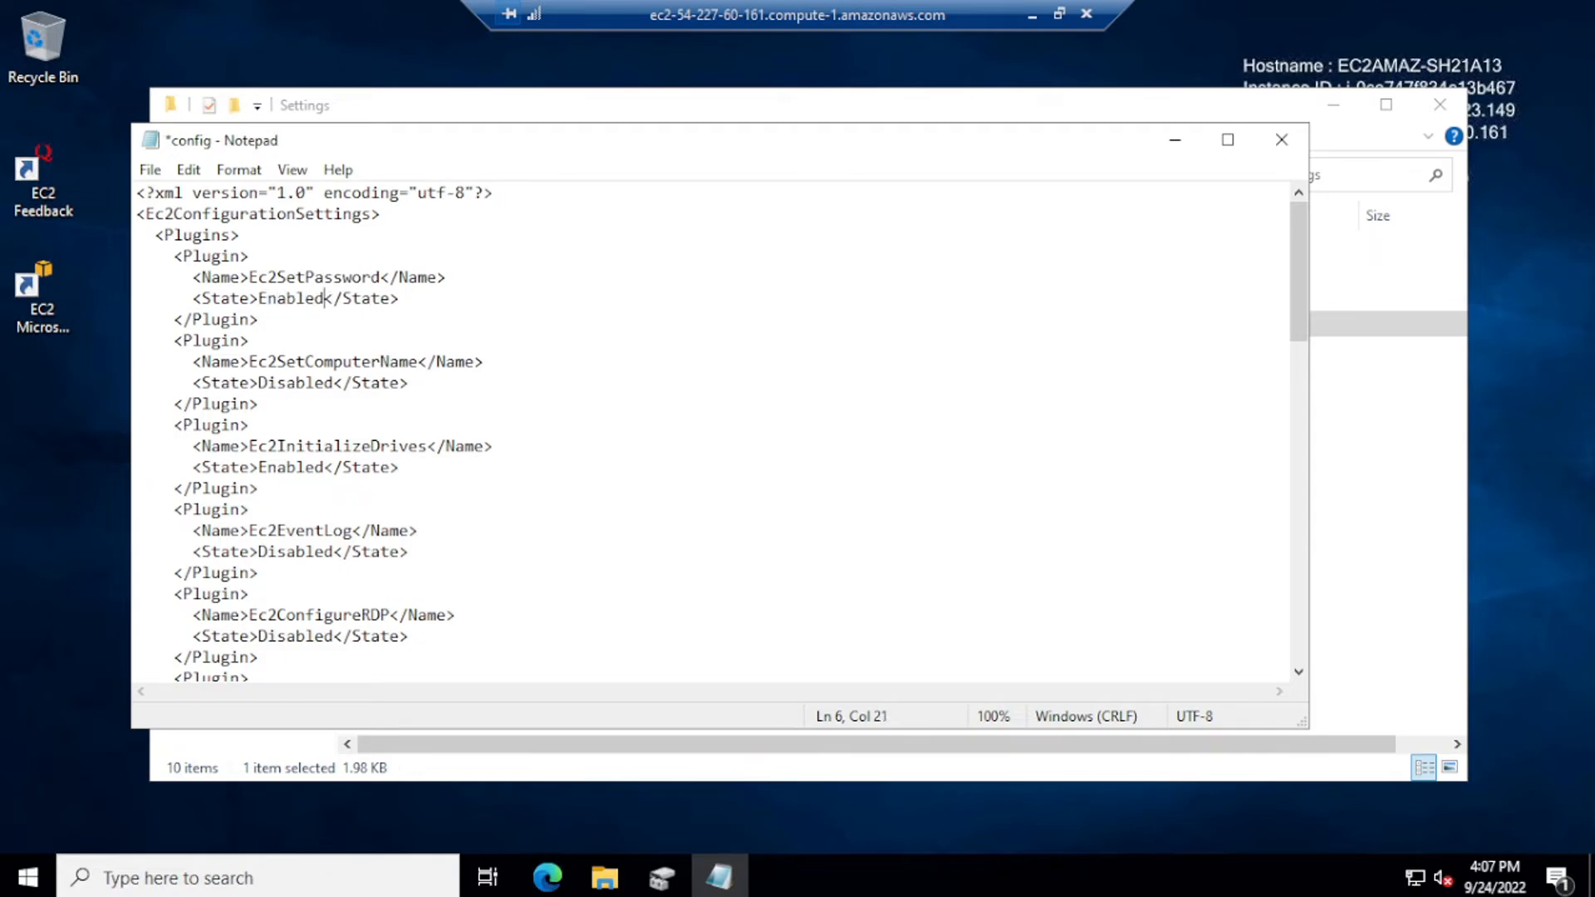
pyautogui.moveTo(193, 276); pyautogui.dragTo(446, 277)
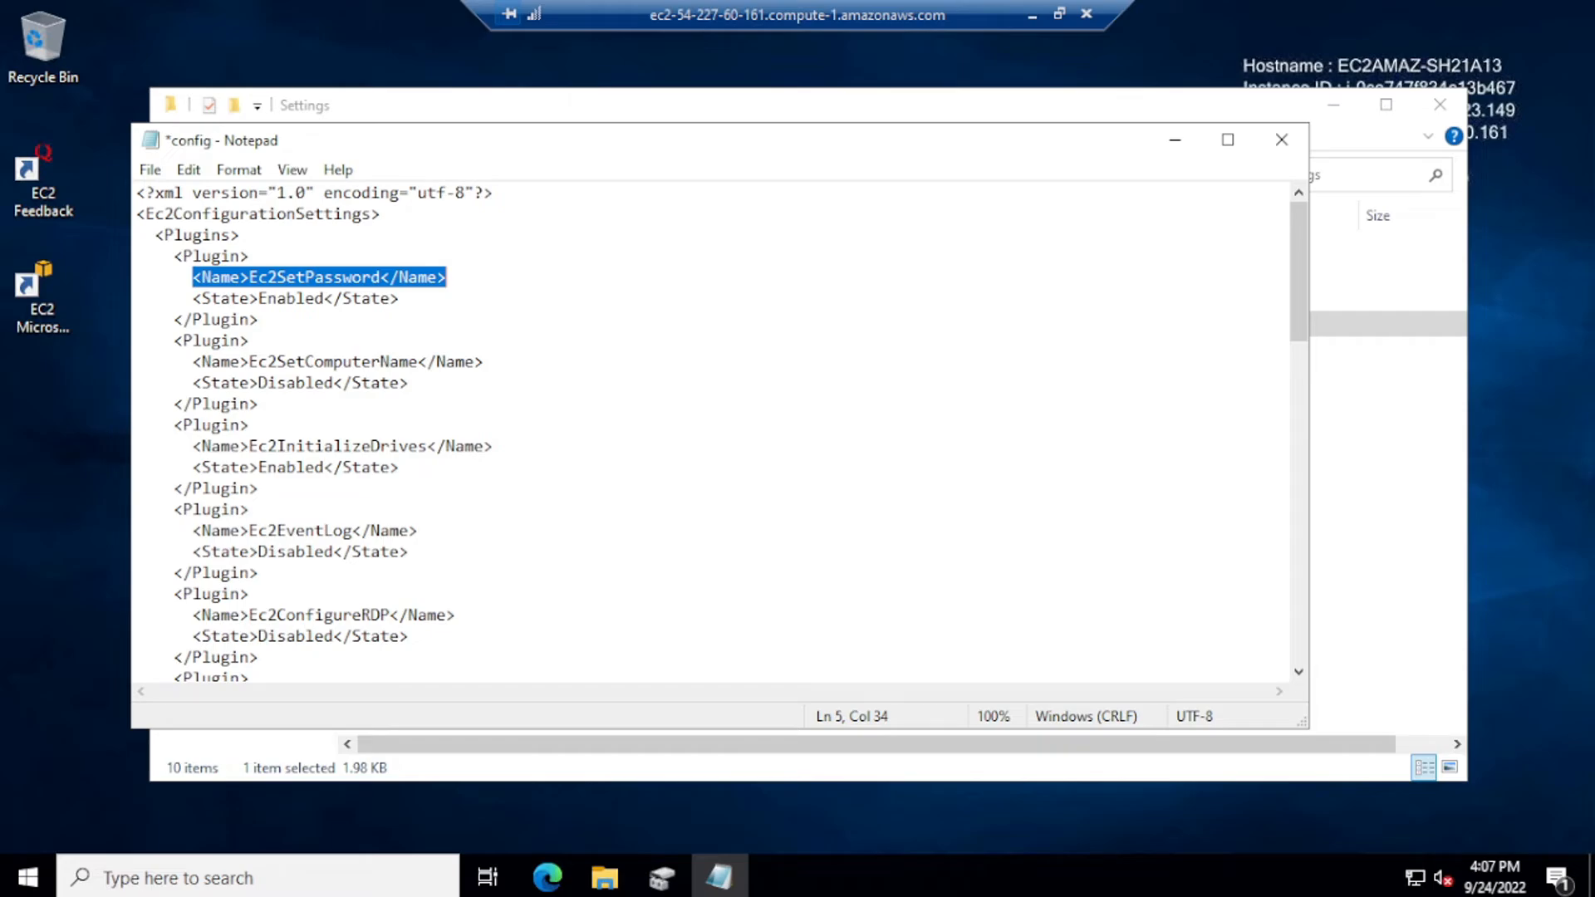
pyautogui.hotkey('ctrl', 's')
pyautogui.click(1276, 148)
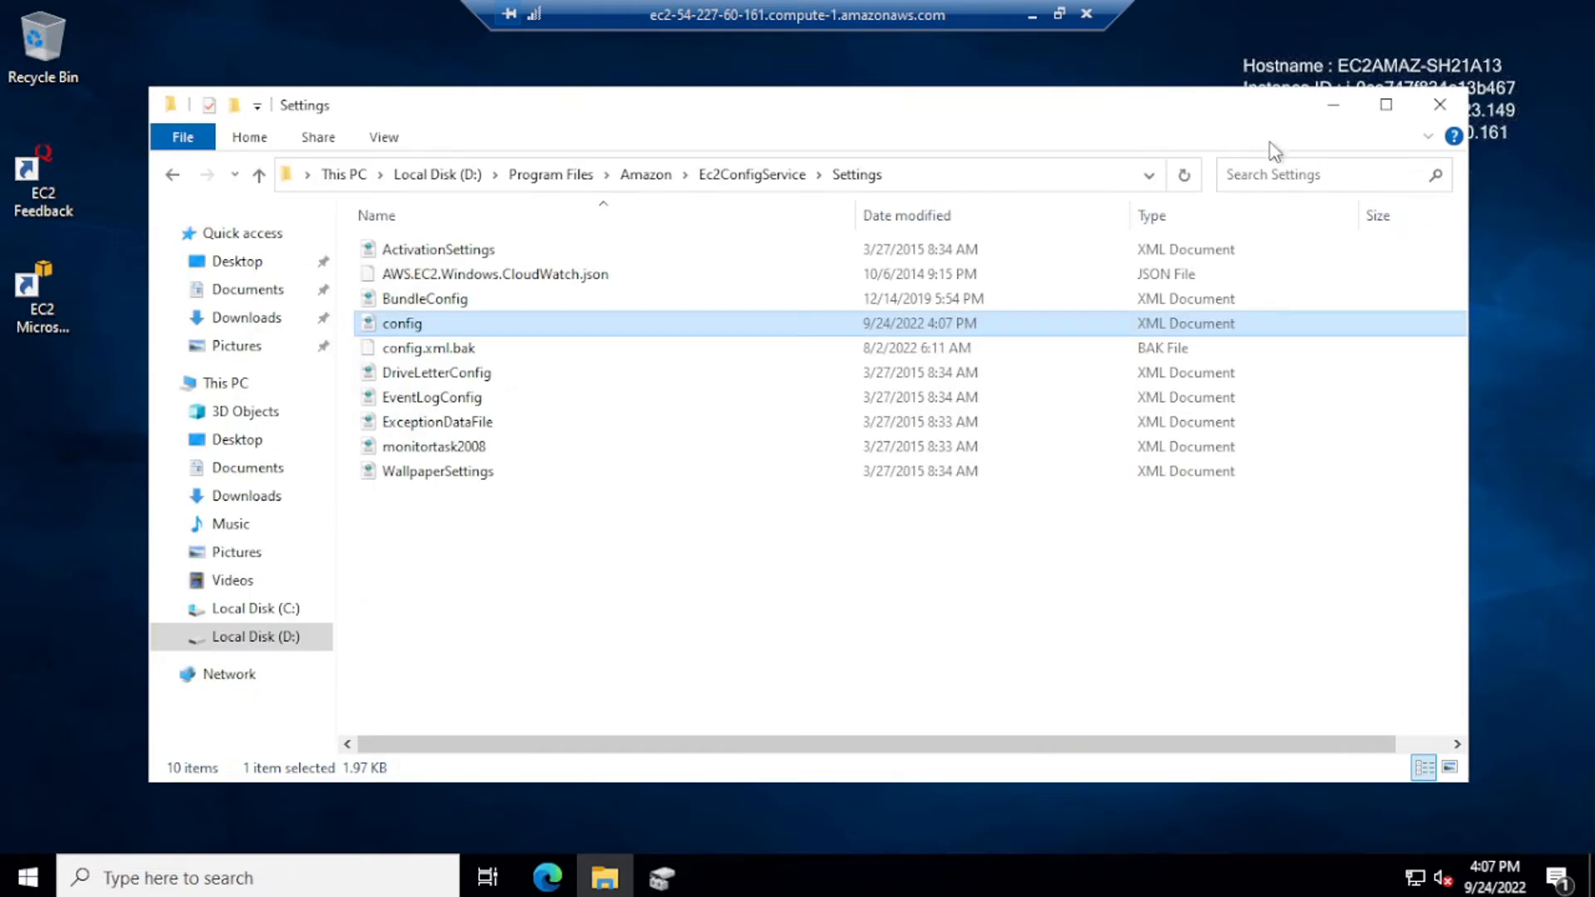
pyautogui.click(1439, 104)
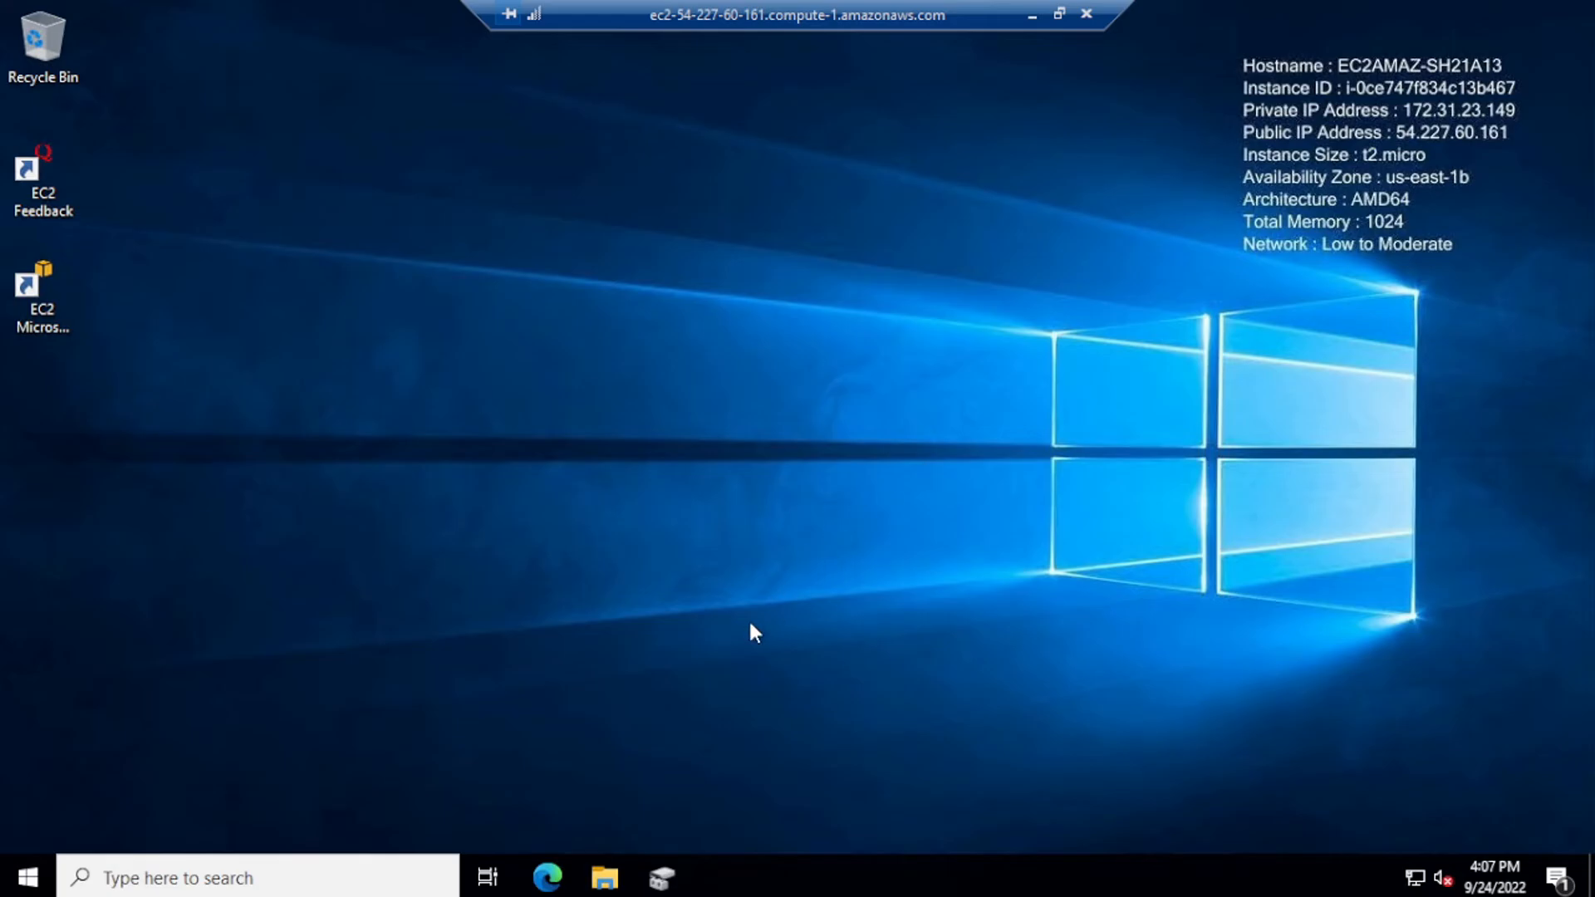
# Step: Take Disk 1 offline in Disk Management and disconnect the remote desktop session
pyautogui.click(677, 869)
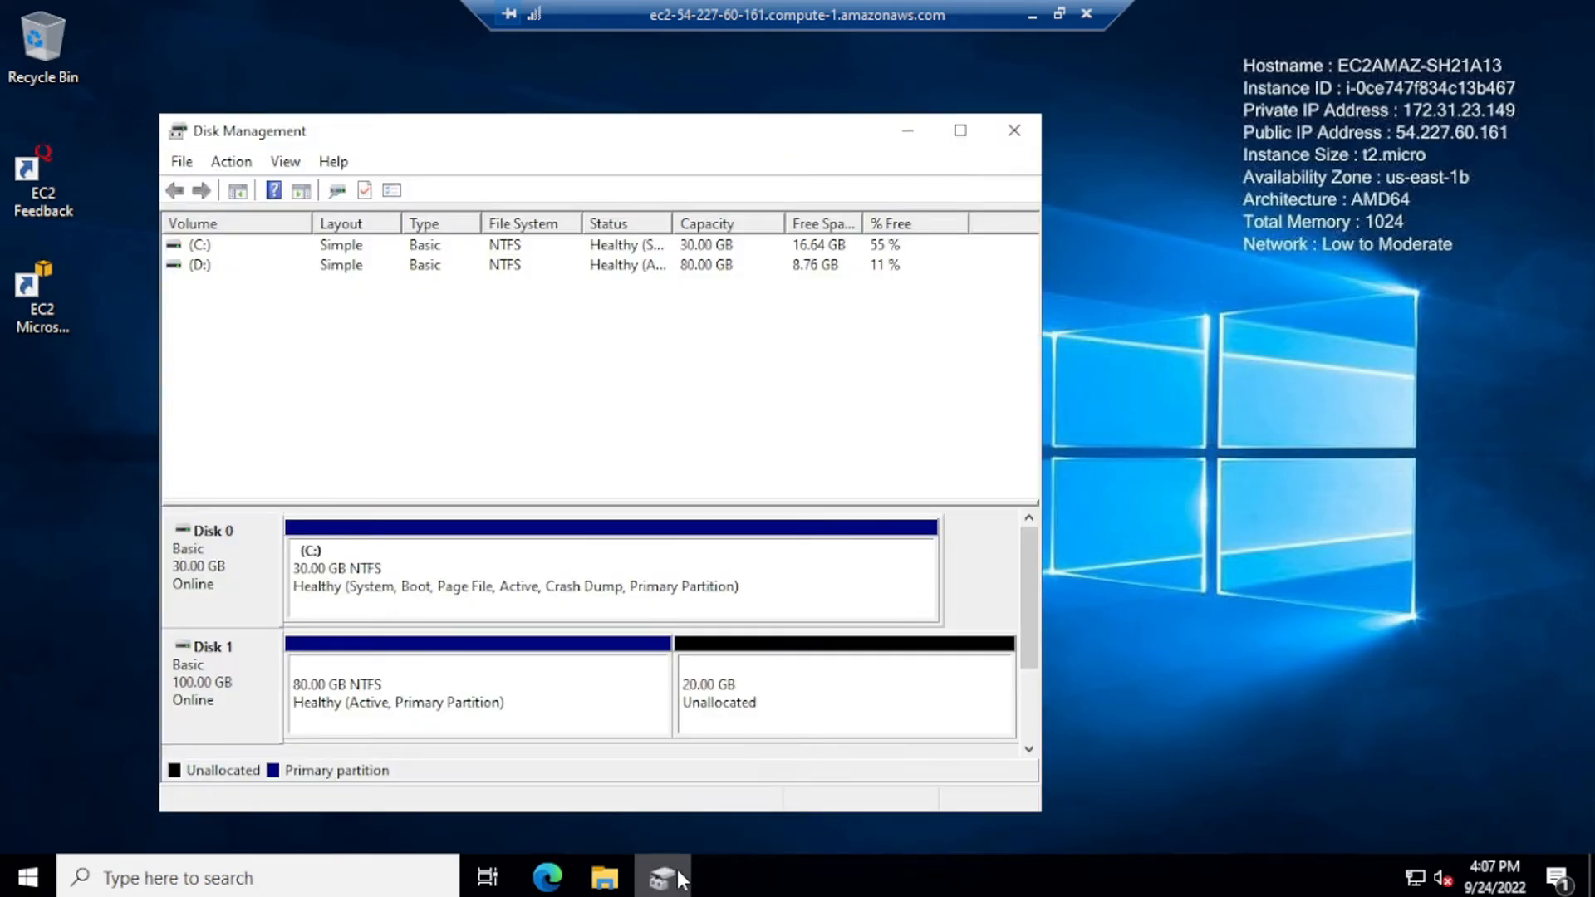
pyautogui.rightClick(261, 694)
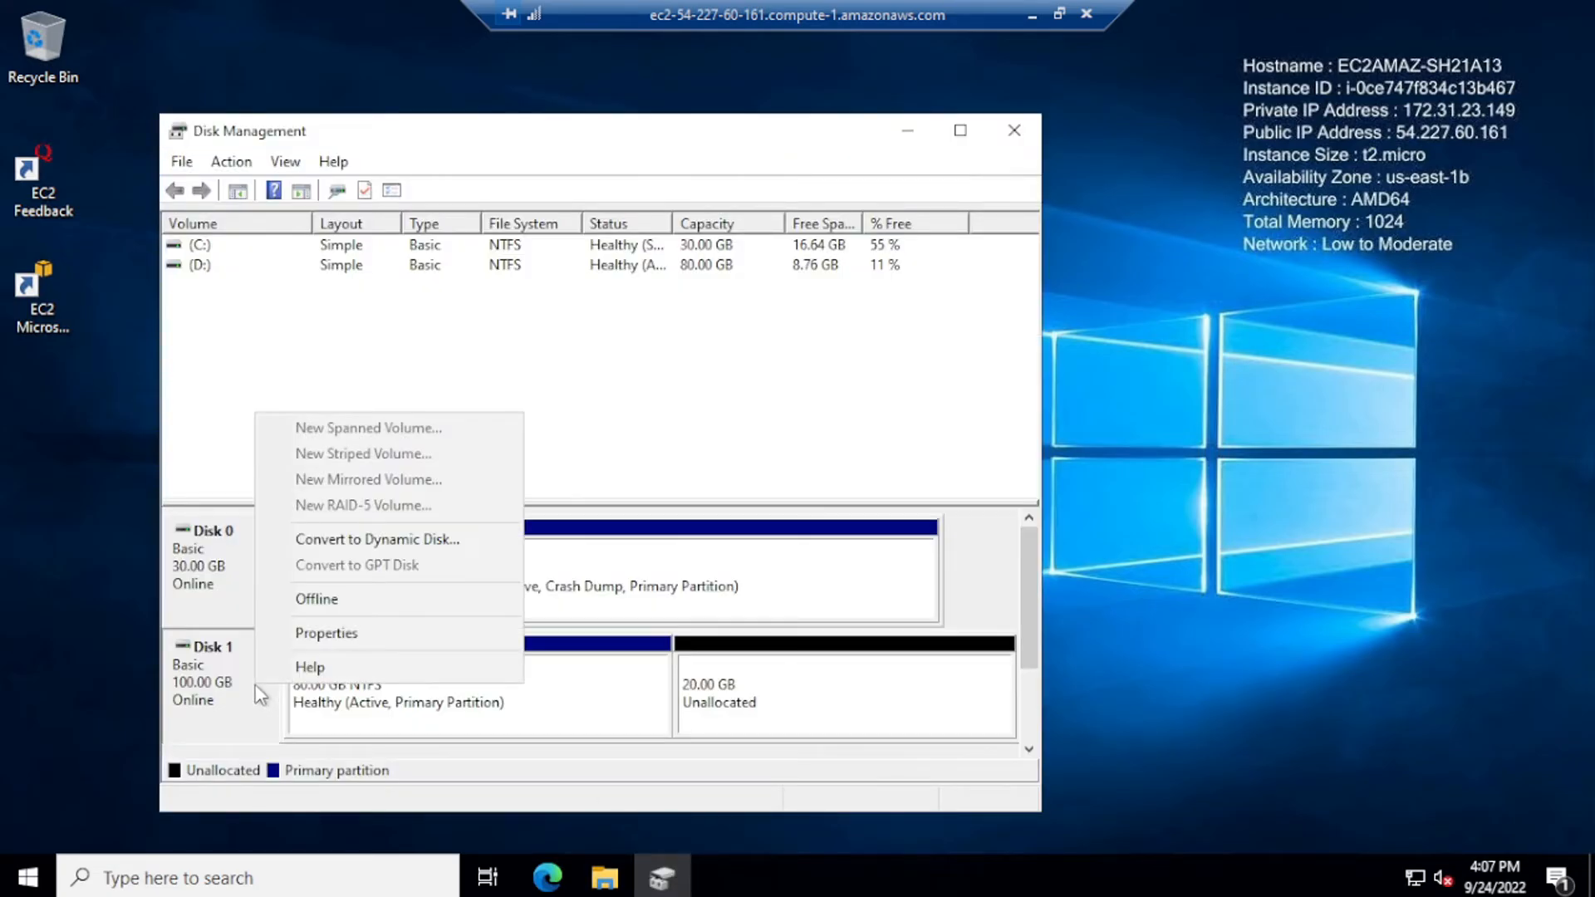
pyautogui.click(321, 601)
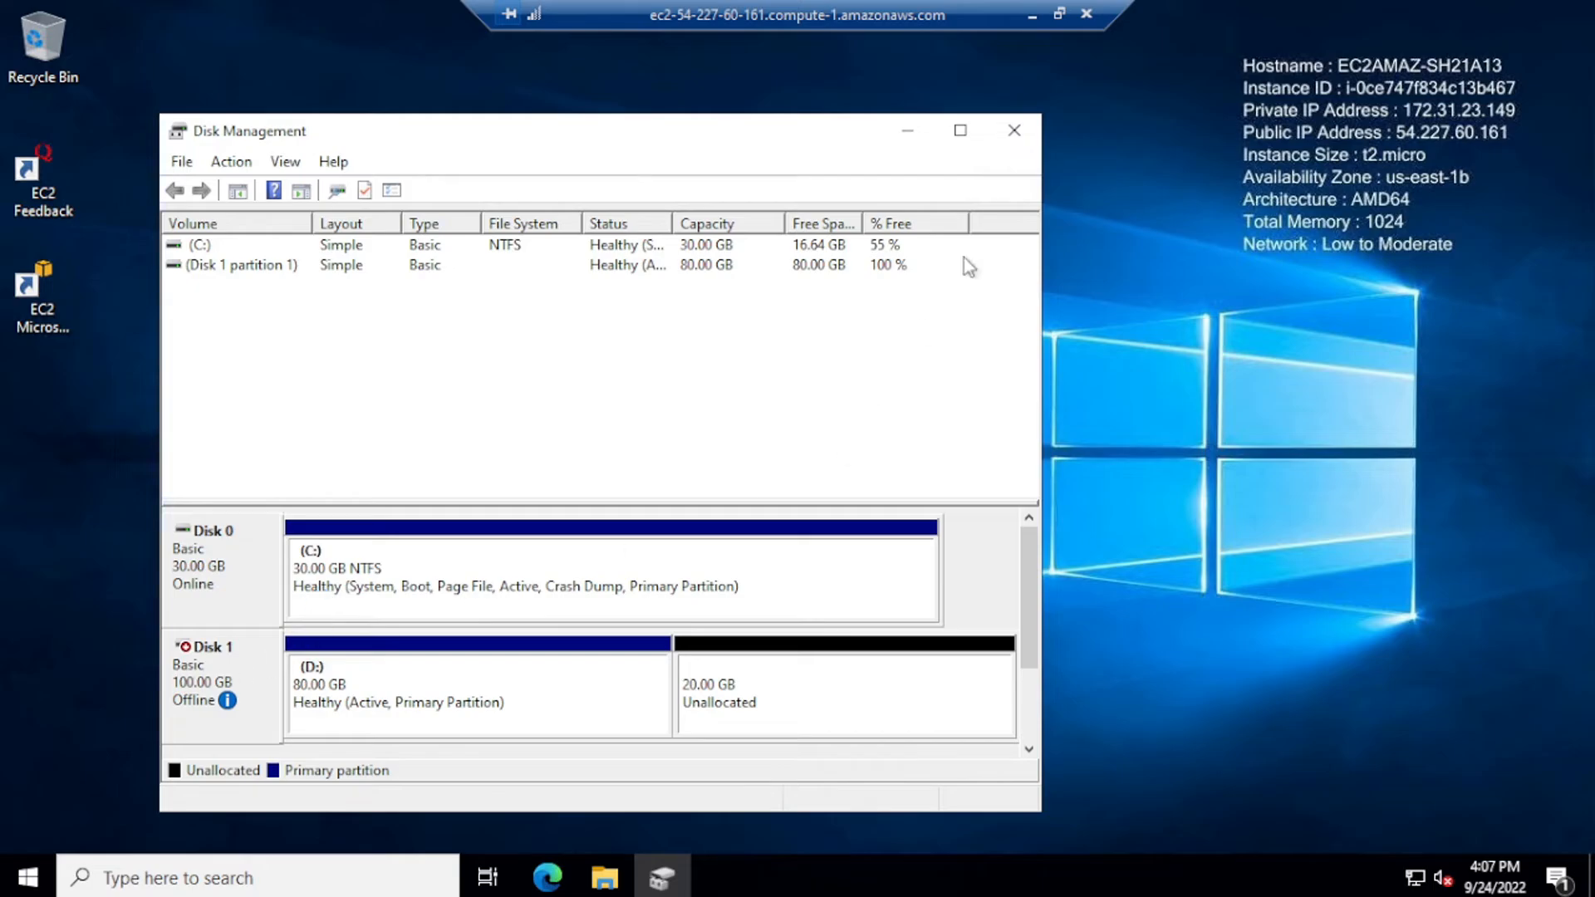
pyautogui.click(1083, 13)
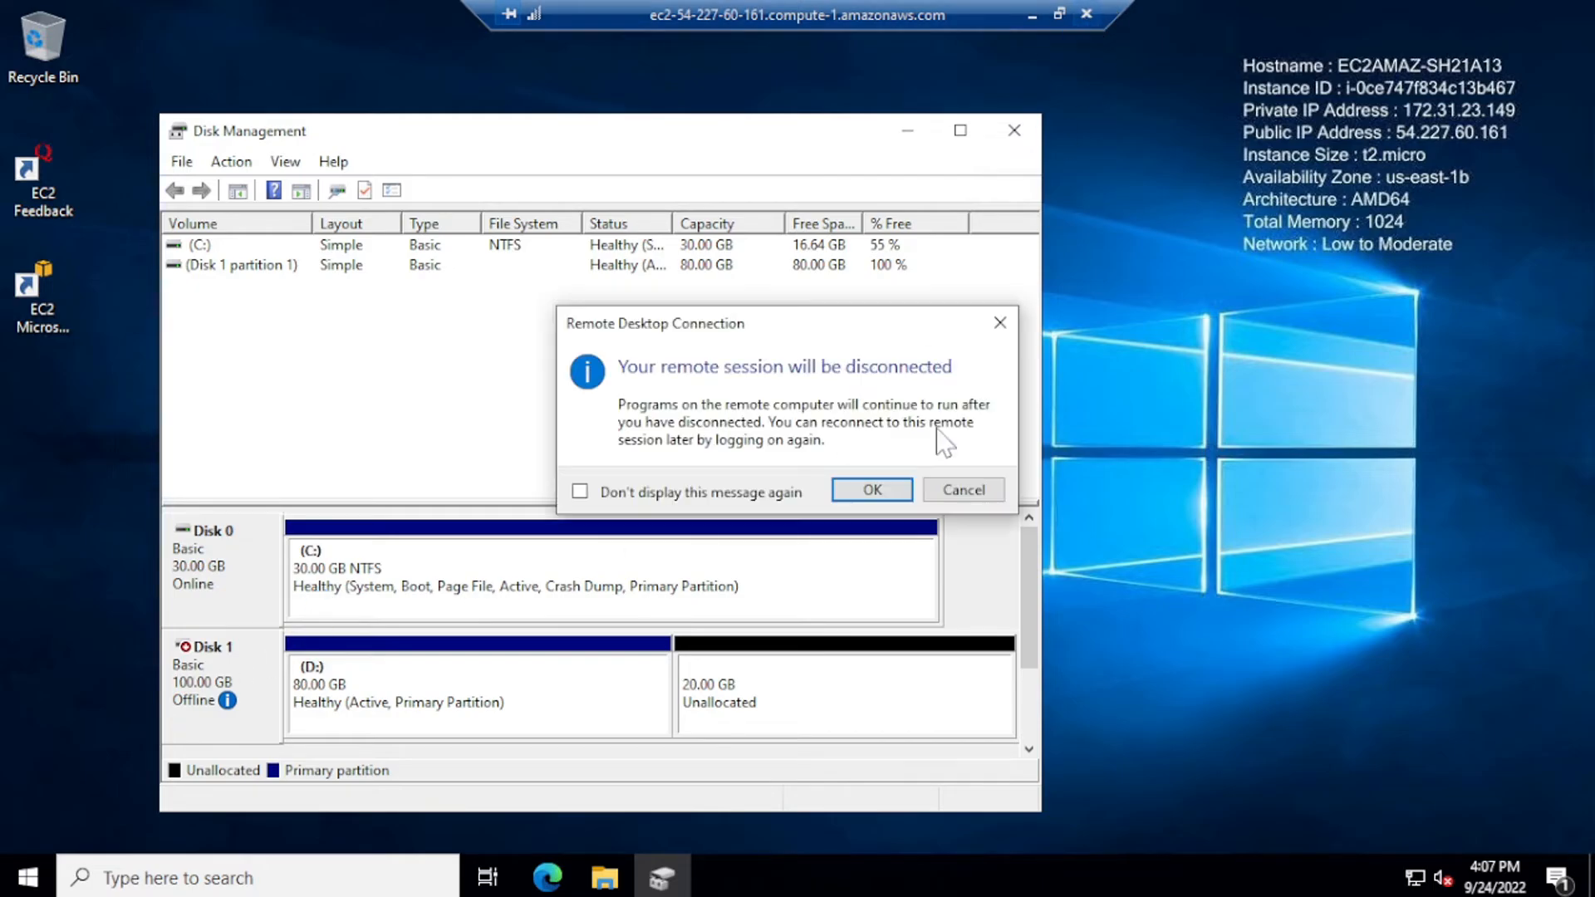
pyautogui.click(872, 492)
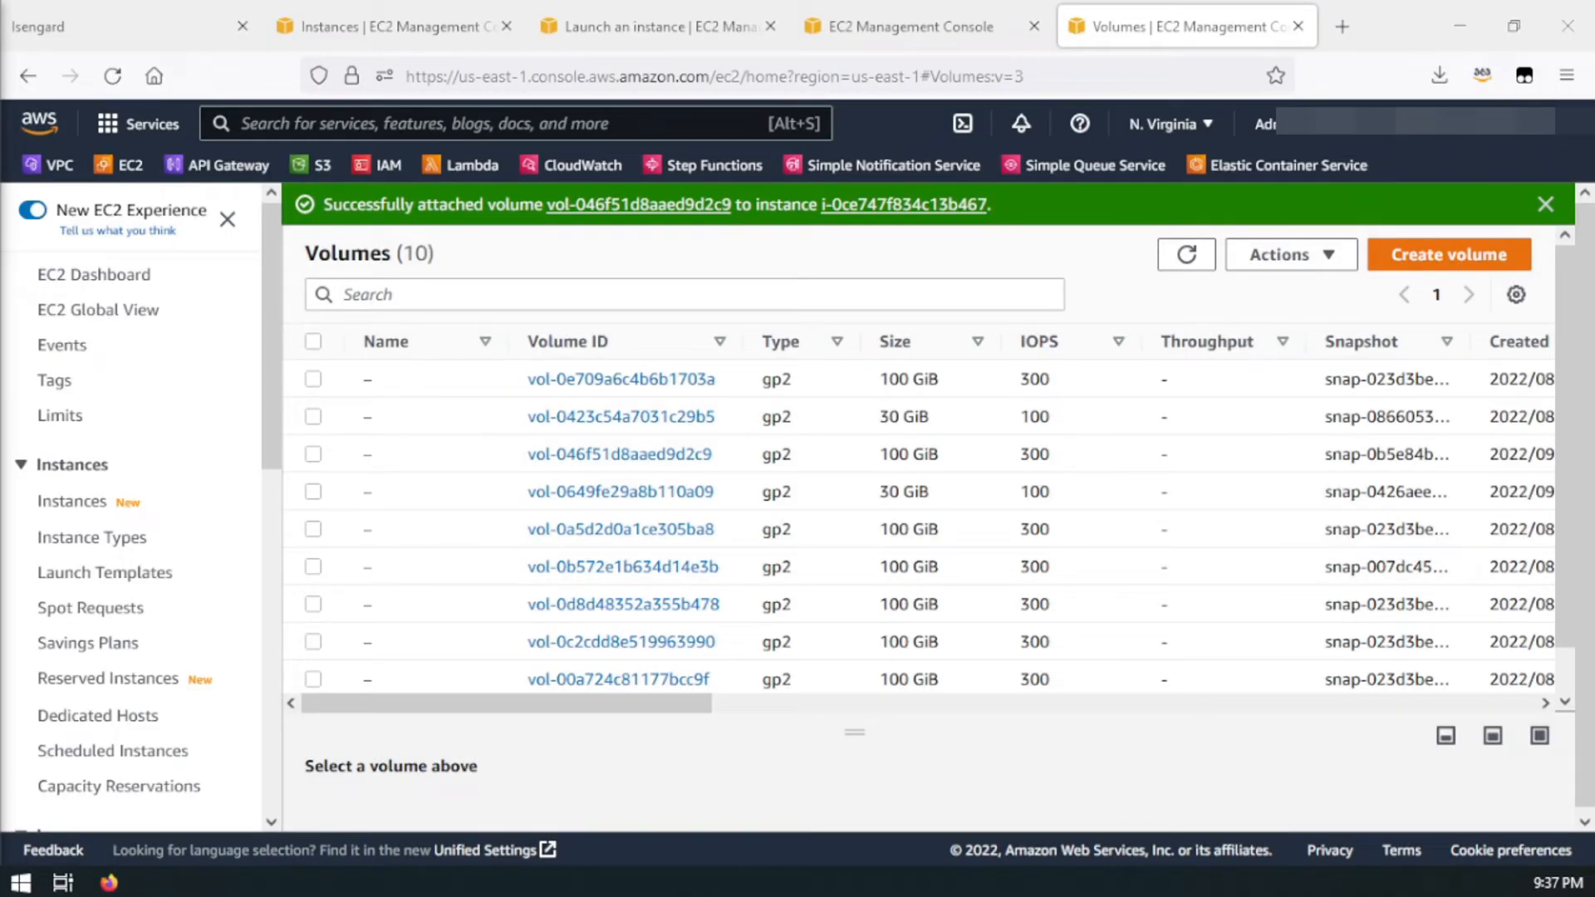
# Step: Open the 100 GiB xvdf volume from TempInstance's attached block devices
pyautogui.click(78, 502)
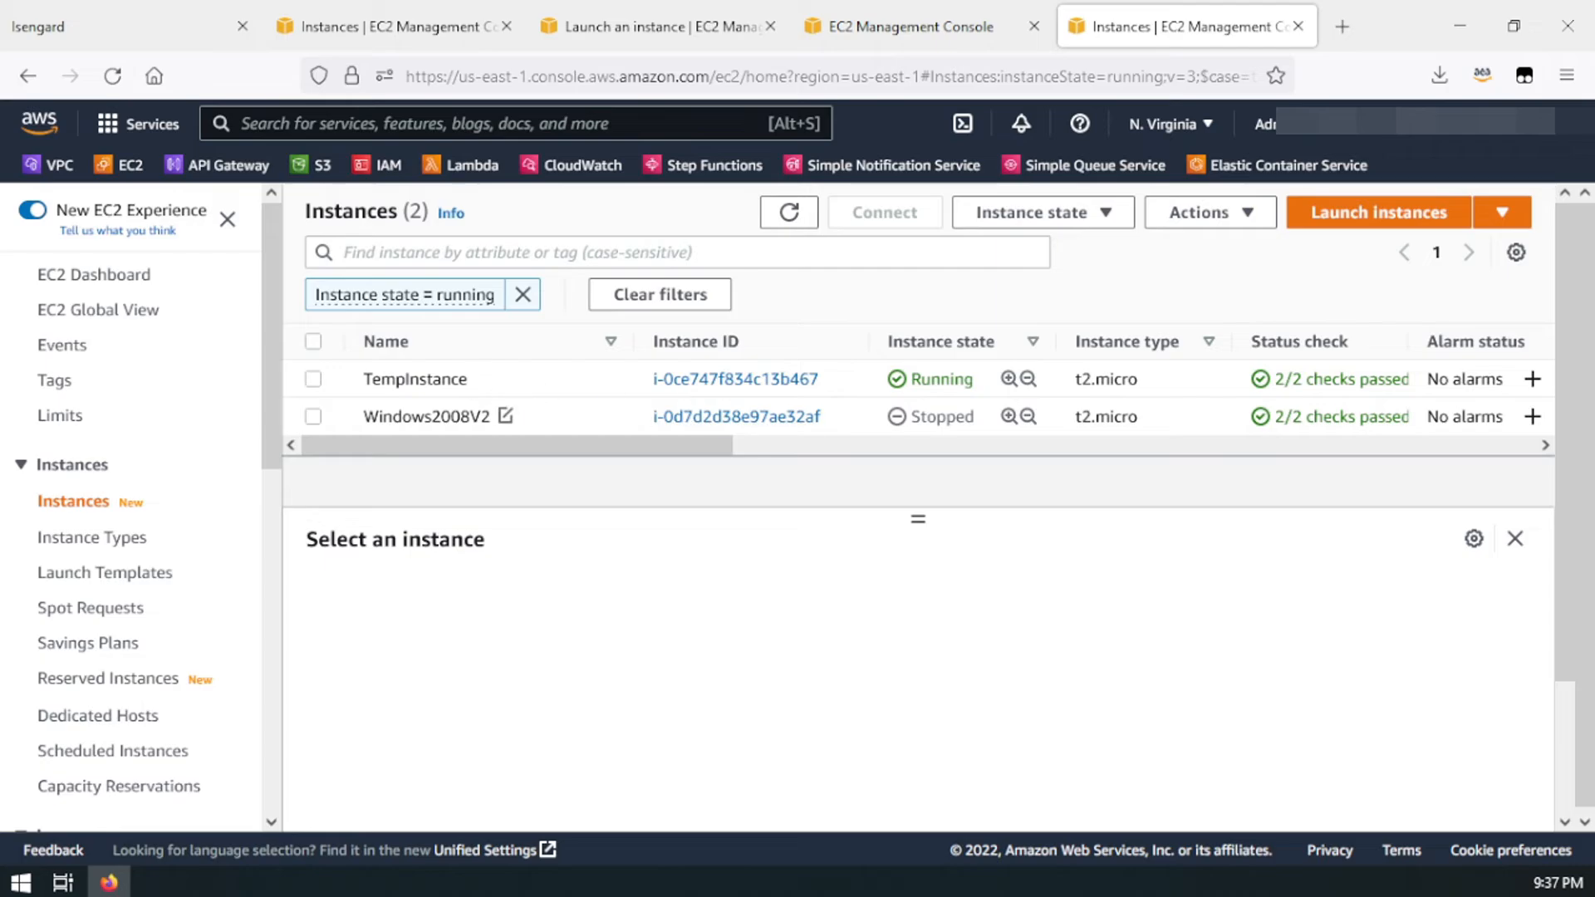
pyautogui.click(698, 379)
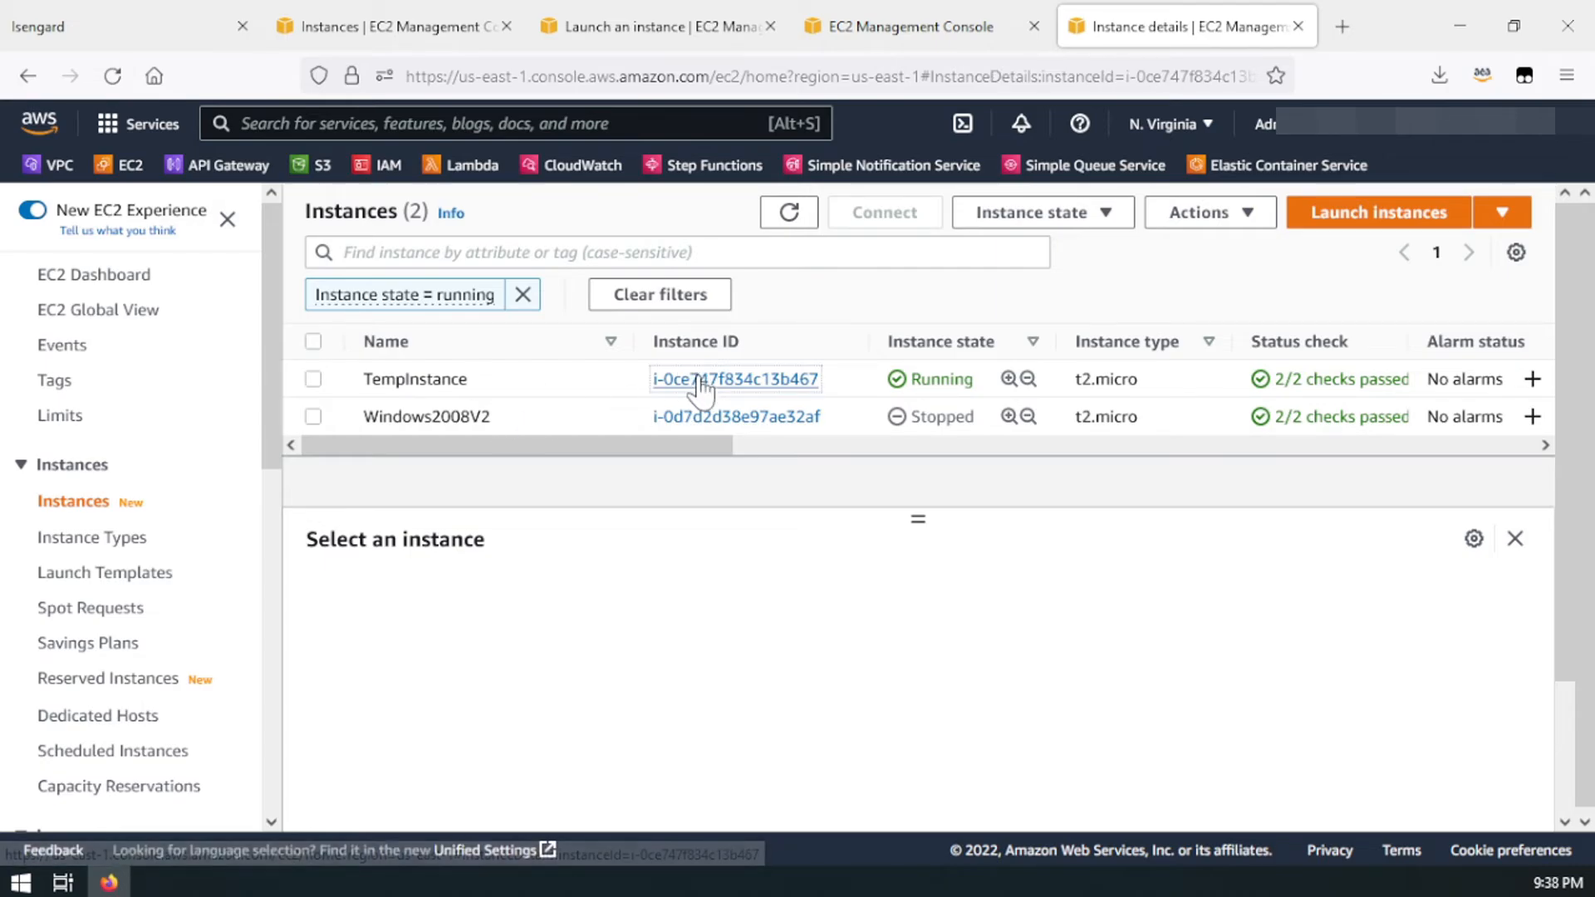
pyautogui.scroll(-3, 648, 525)
pyautogui.scroll(-2, 651, 526)
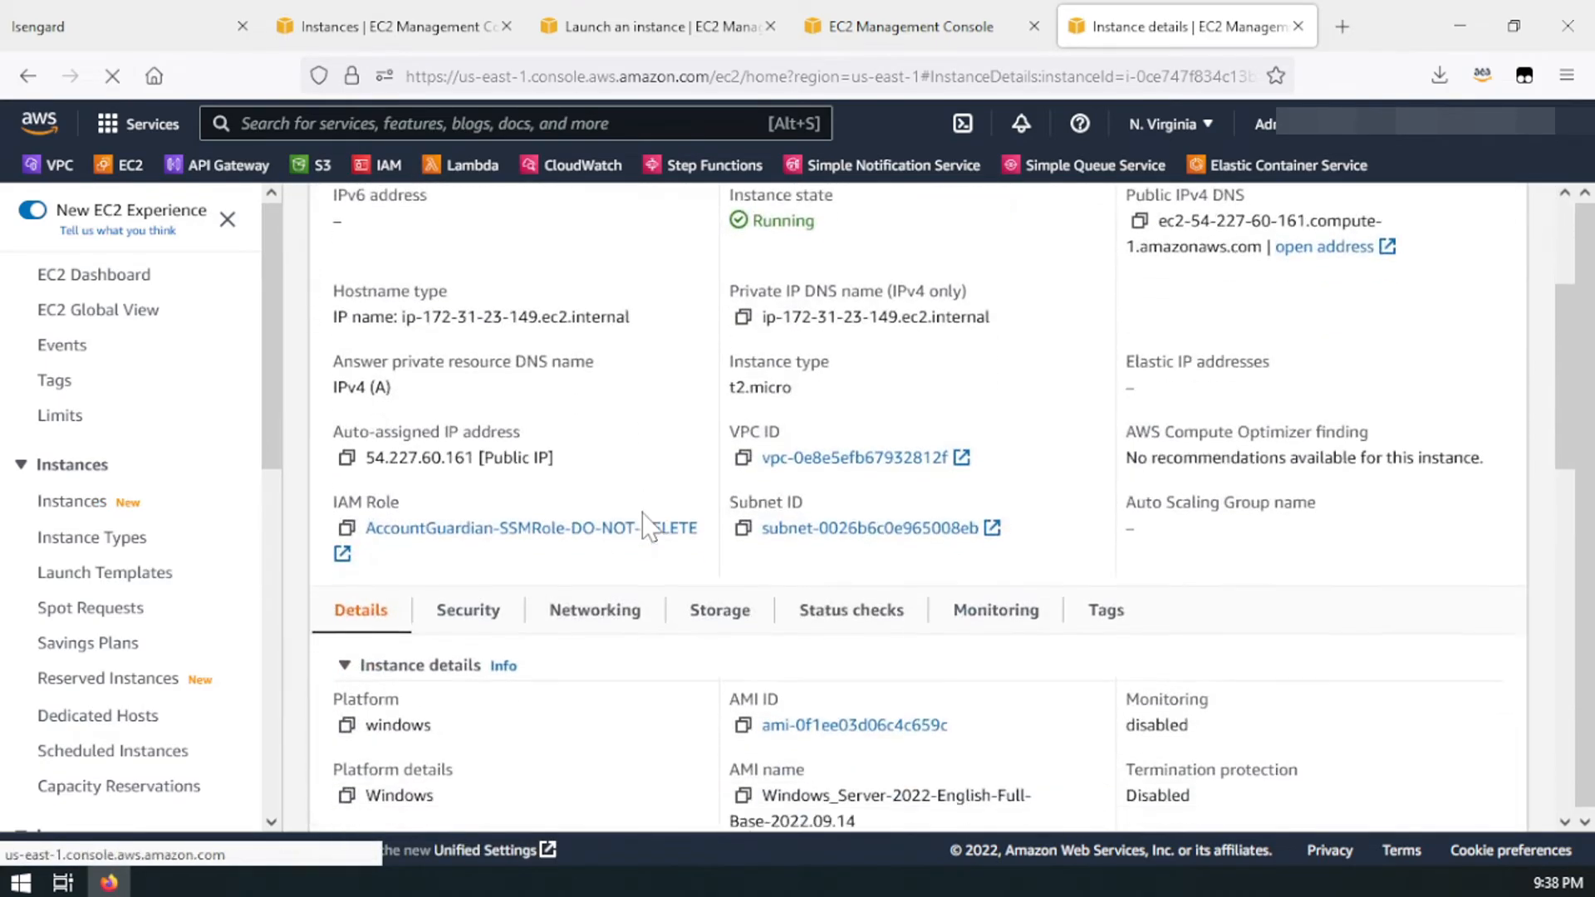
pyautogui.click(722, 510)
pyautogui.scroll(-3, 724, 524)
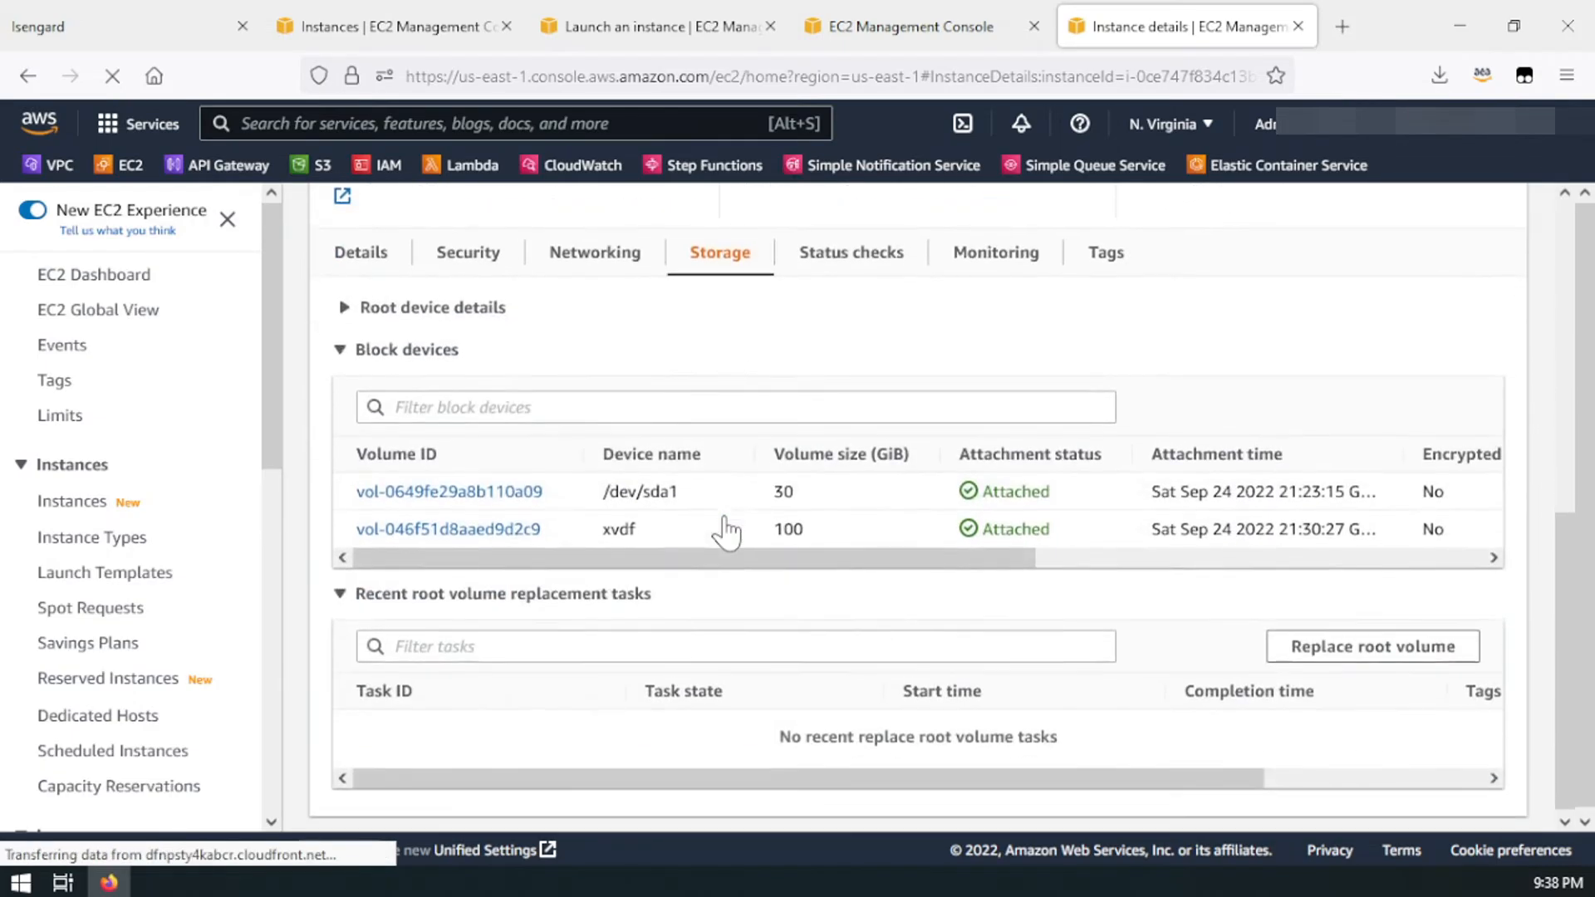
pyautogui.moveTo(611, 526); pyautogui.dragTo(630, 526)
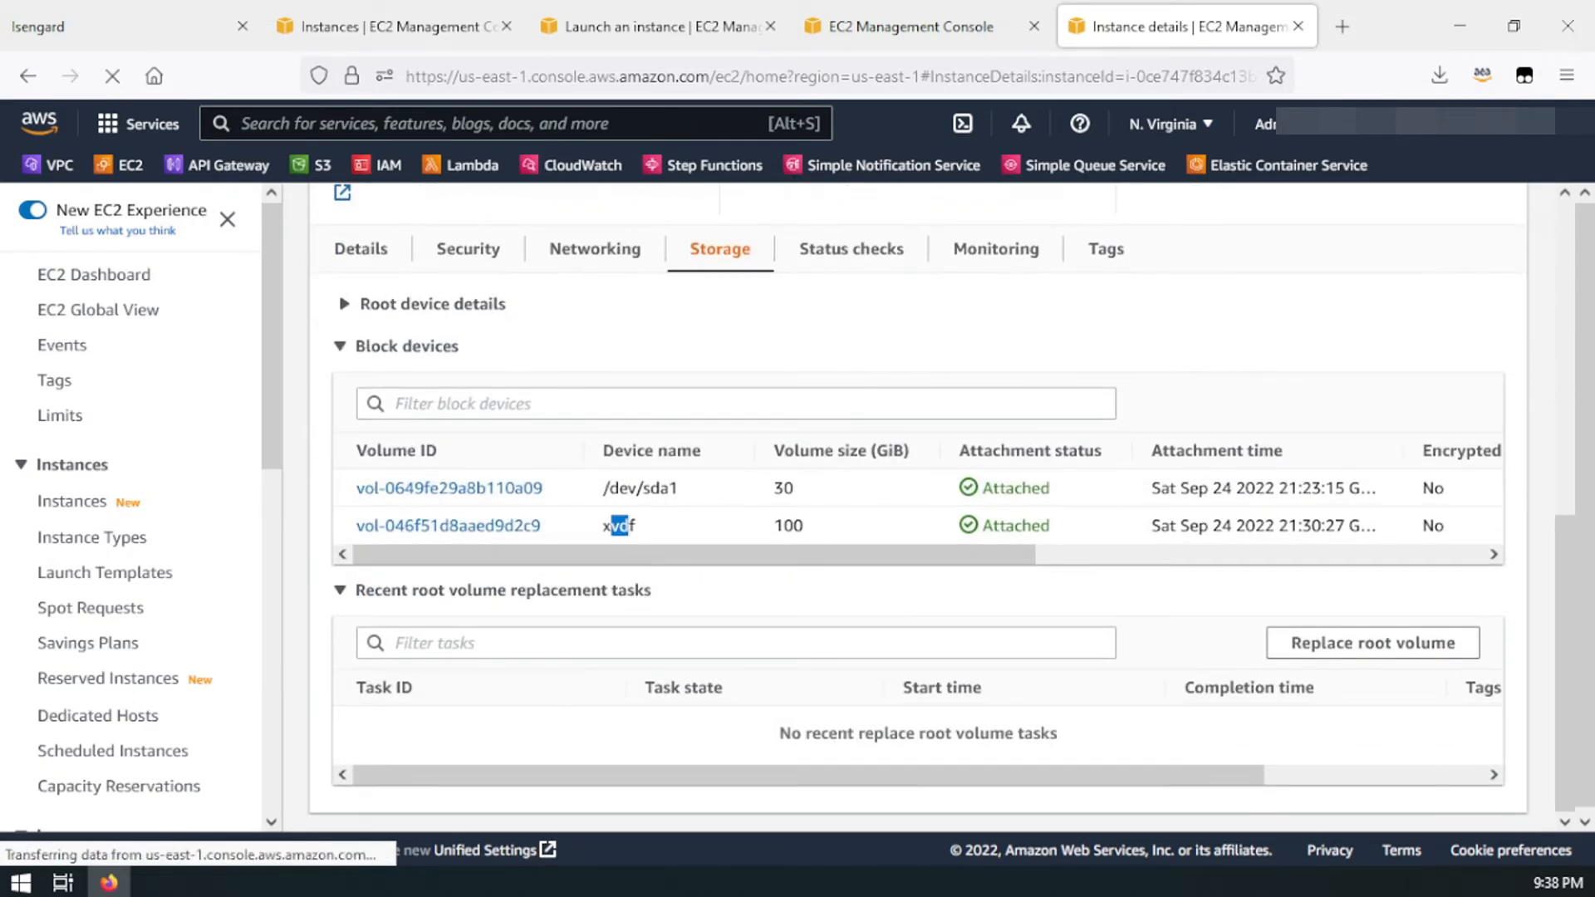
pyautogui.doubleClick(619, 525)
pyautogui.click(529, 531)
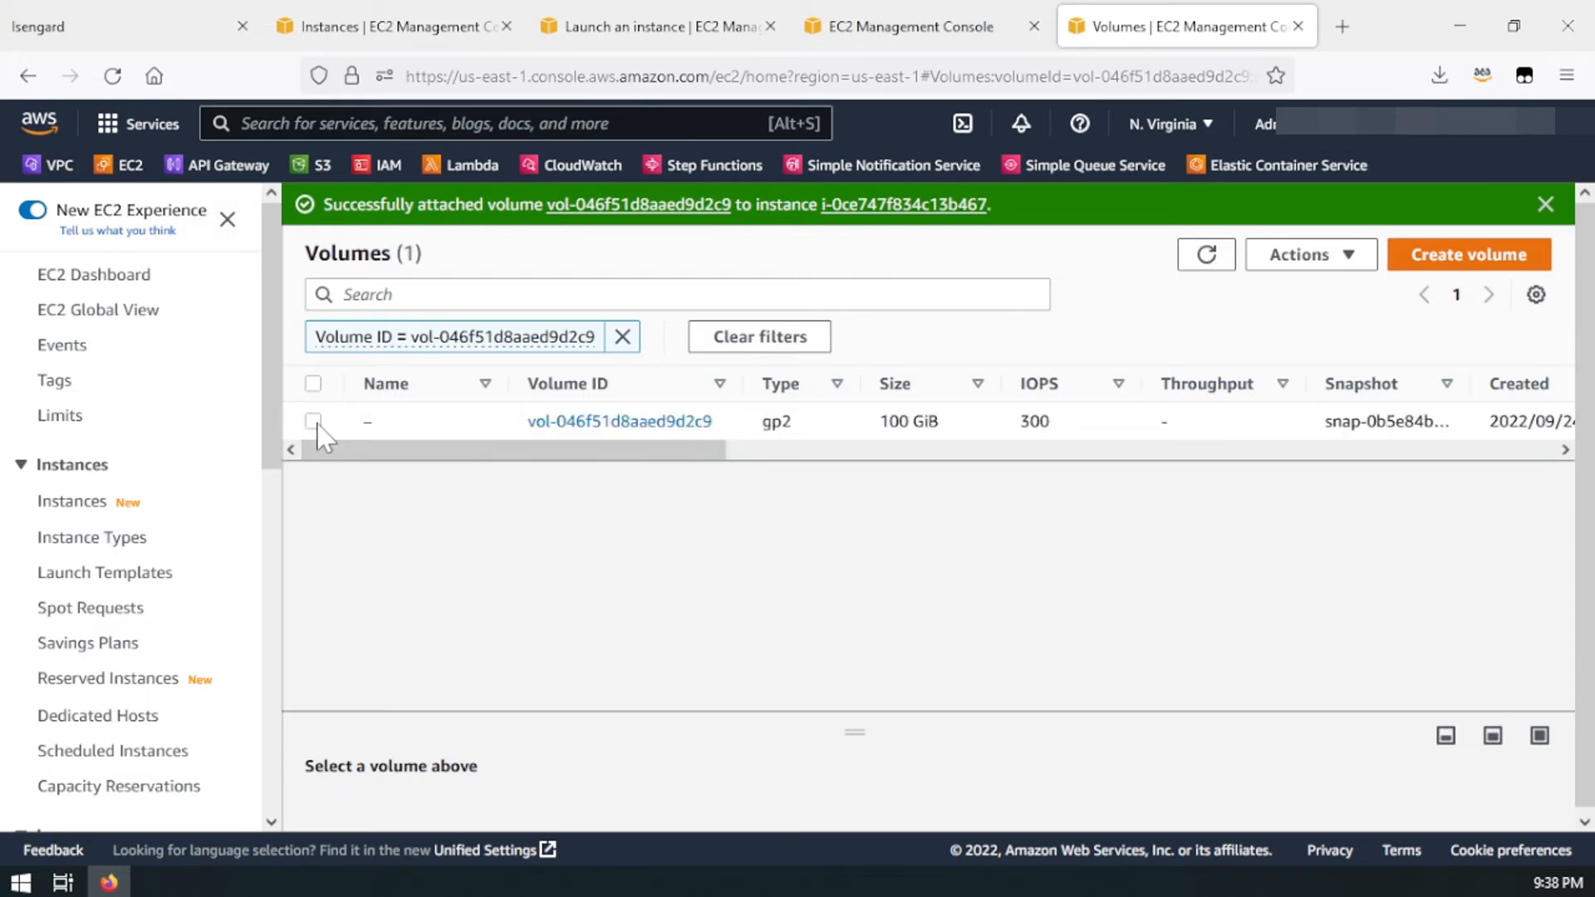
# Step: Detach volume vol-046f51d8aaed9d2c9 from TempInstance and refresh the volume list to check its state
pyautogui.click(318, 426)
pyautogui.click(1320, 257)
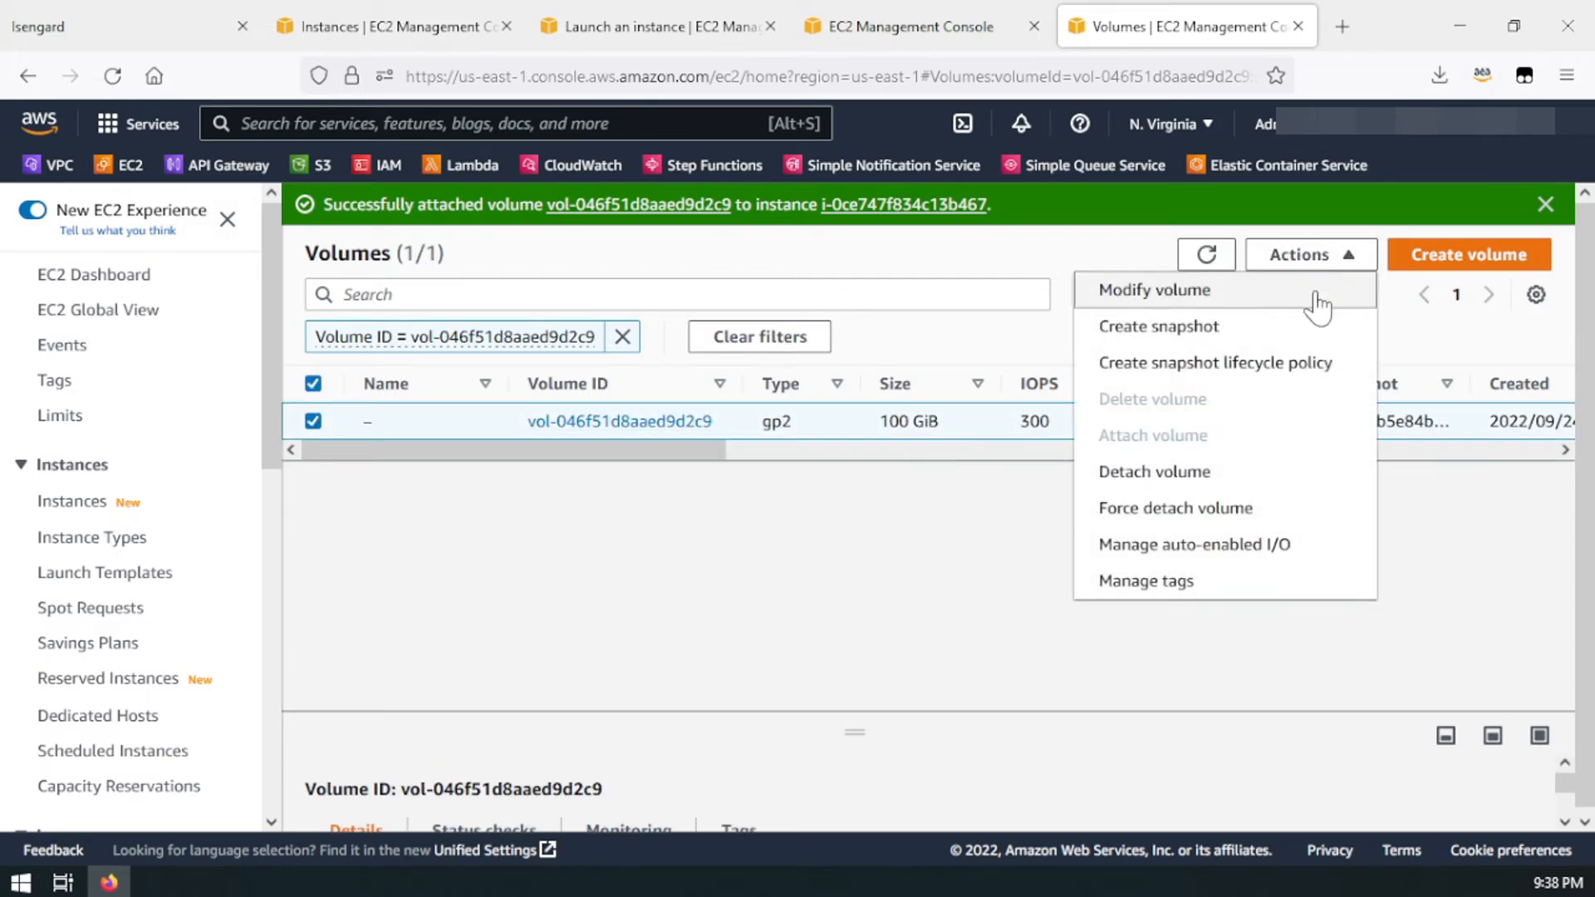
pyautogui.click(1194, 486)
pyautogui.click(1201, 625)
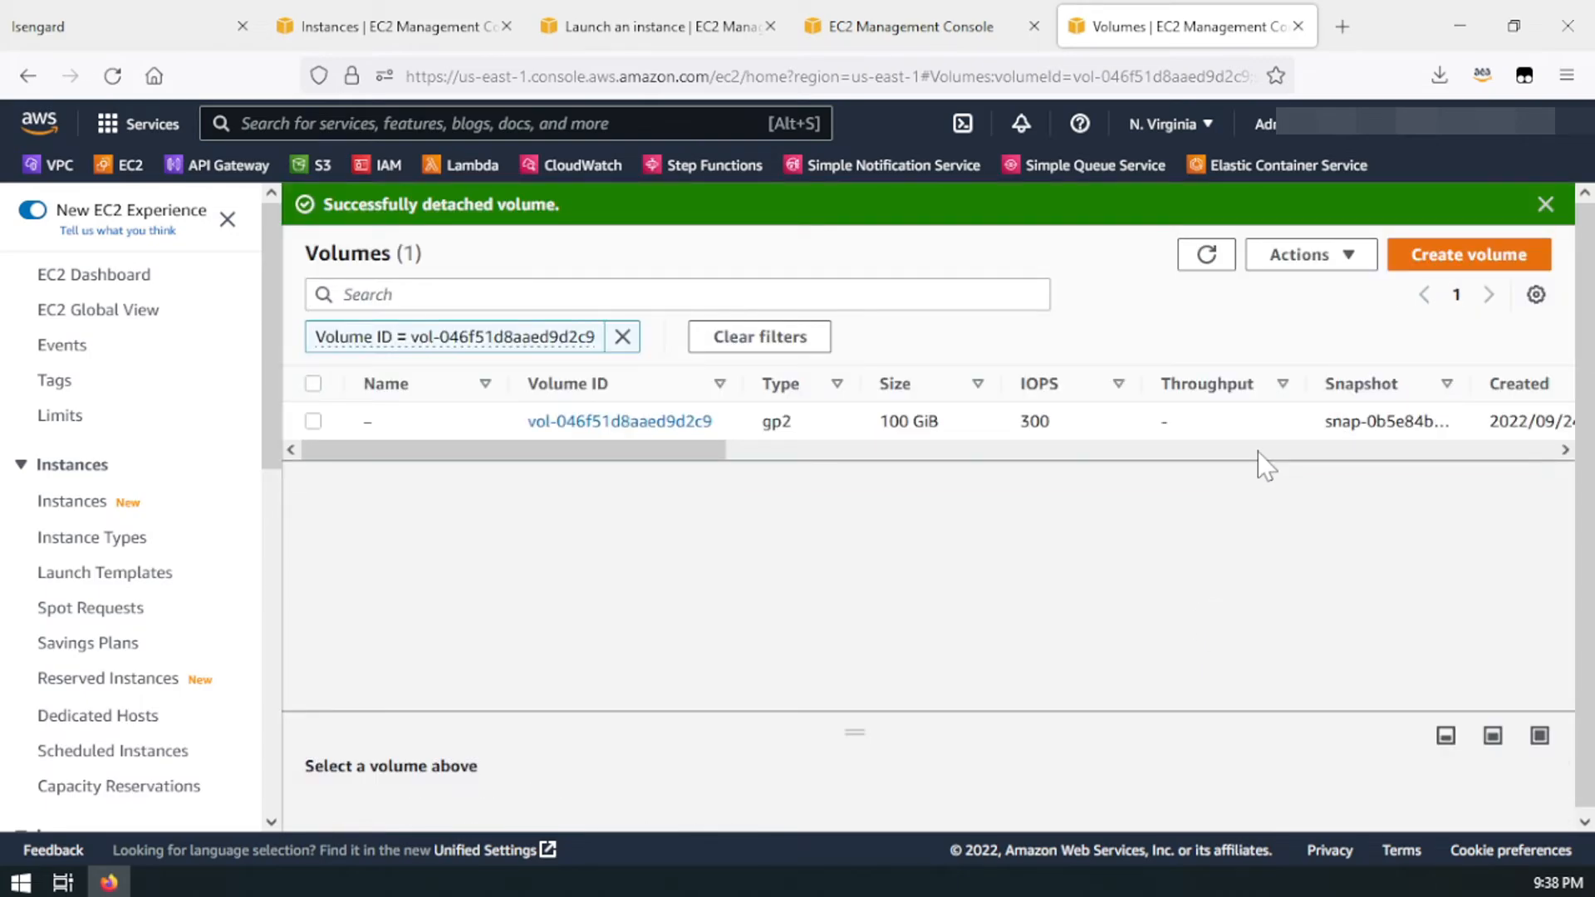
pyautogui.click(1545, 204)
pyautogui.click(1206, 211)
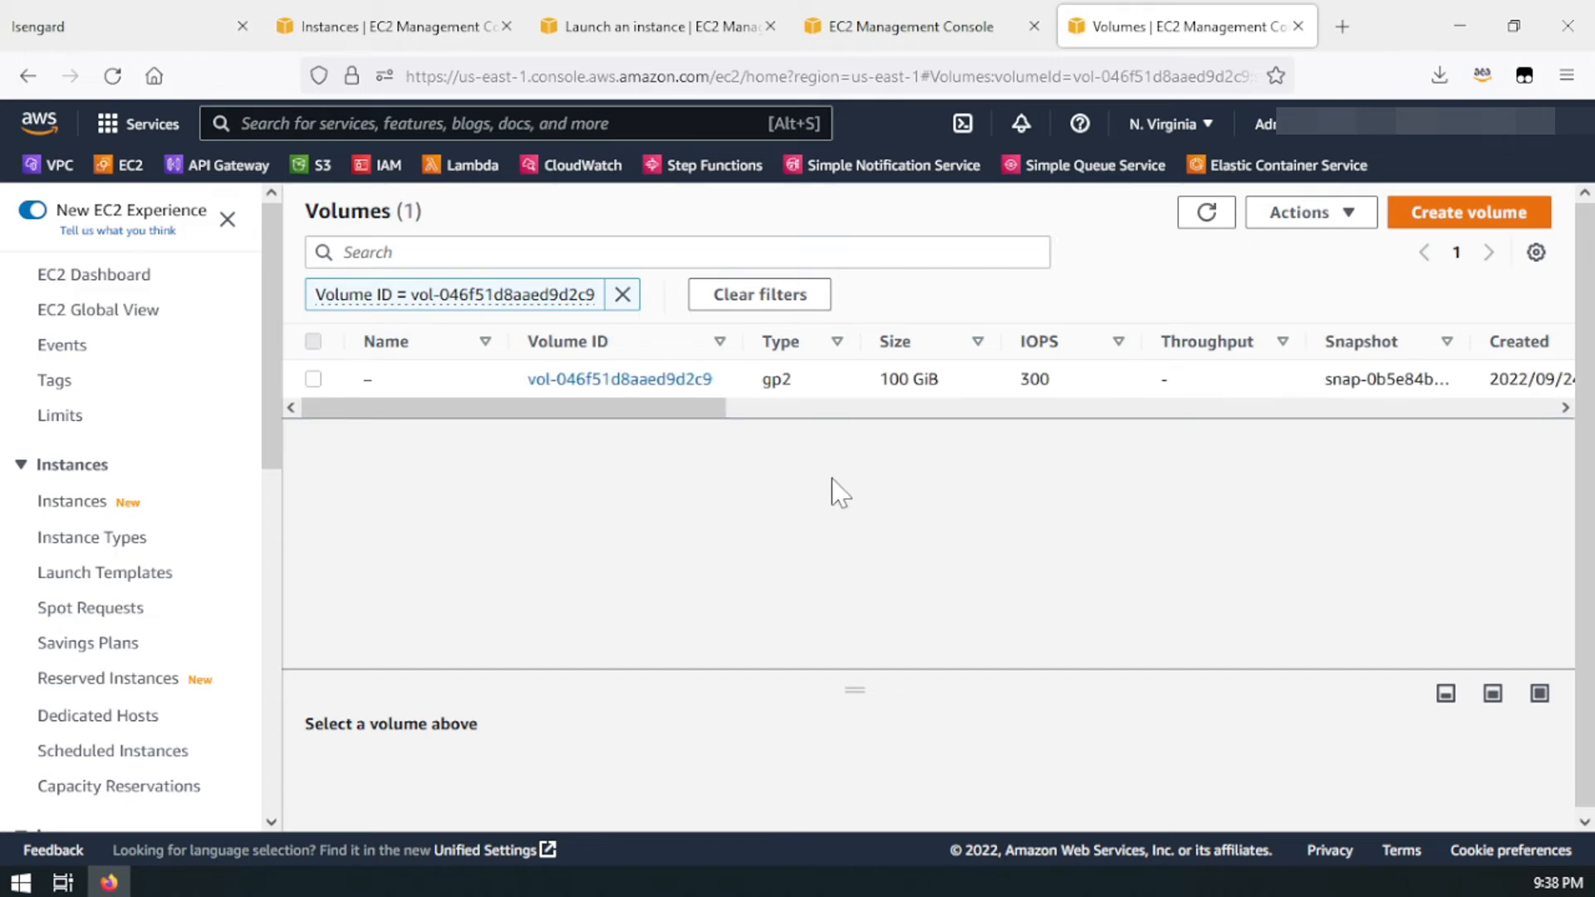
pyautogui.moveTo(713, 412); pyautogui.dragTo(1125, 419)
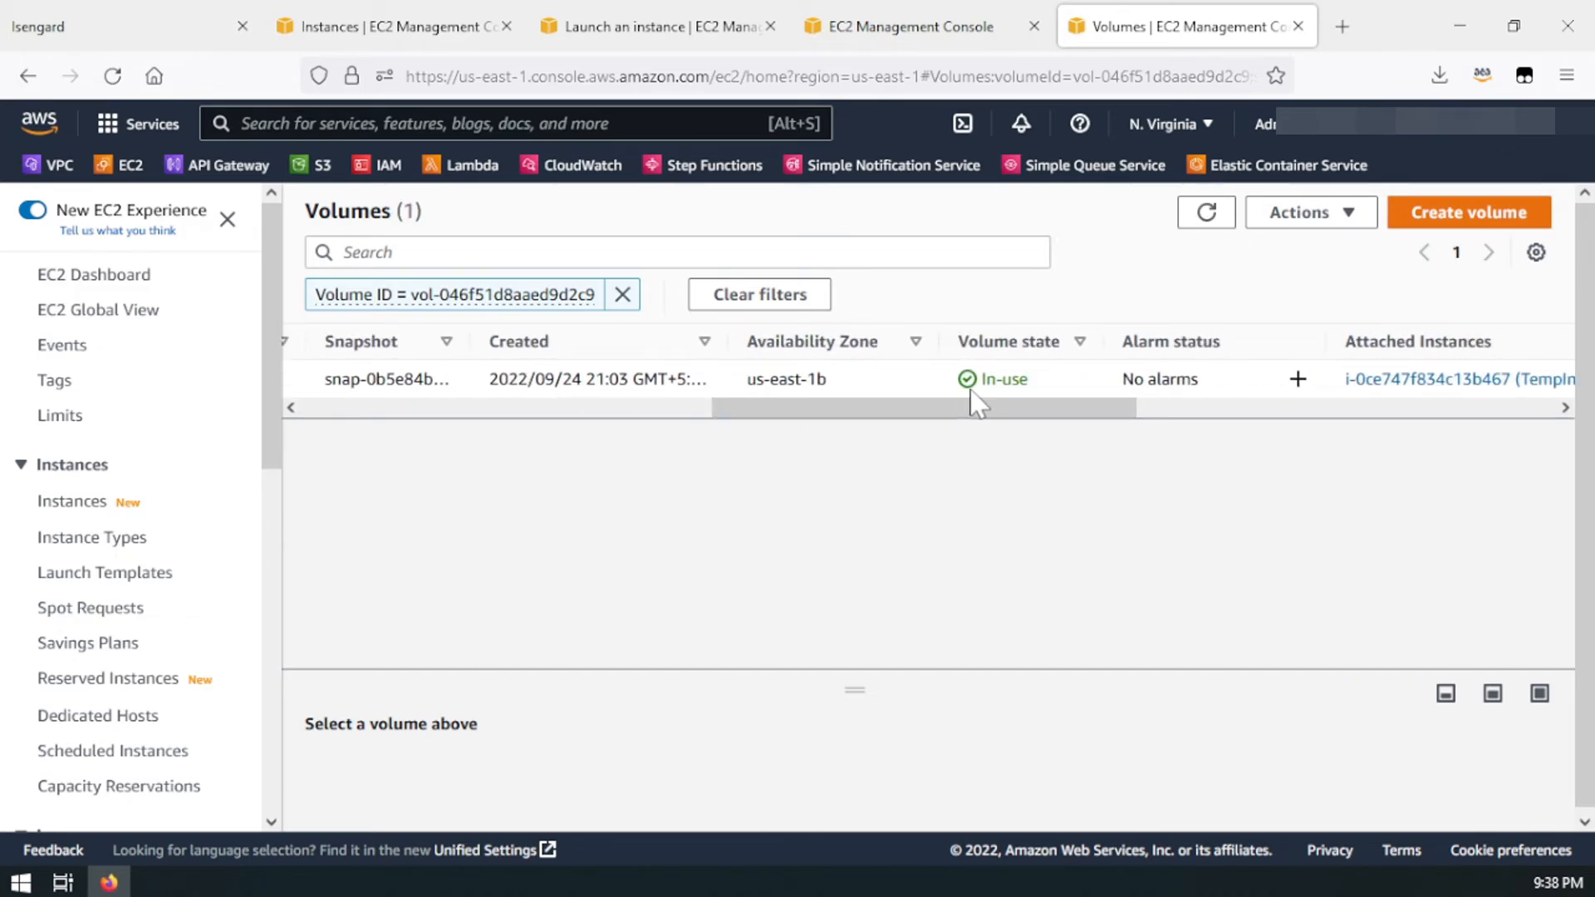
pyautogui.click(1207, 214)
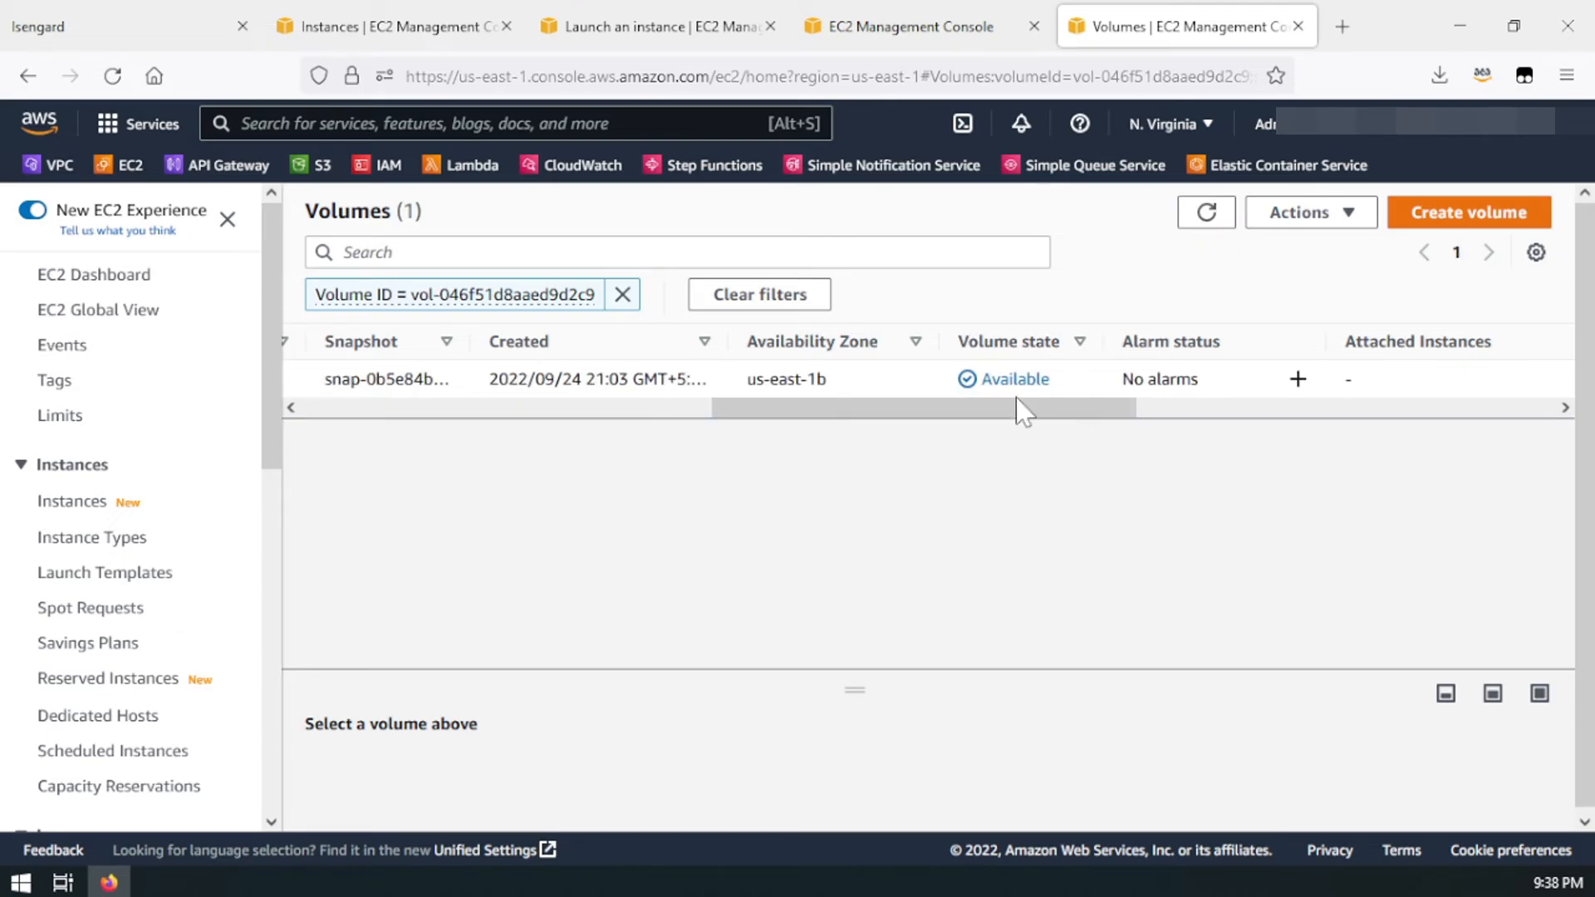
# Step: Start attaching volume vol-046f51d8aaed9d2c9 and choose Windows2008V2 as the target instance
pyautogui.moveTo(1022, 410); pyautogui.dragTo(349, 384)
pyautogui.click(313, 379)
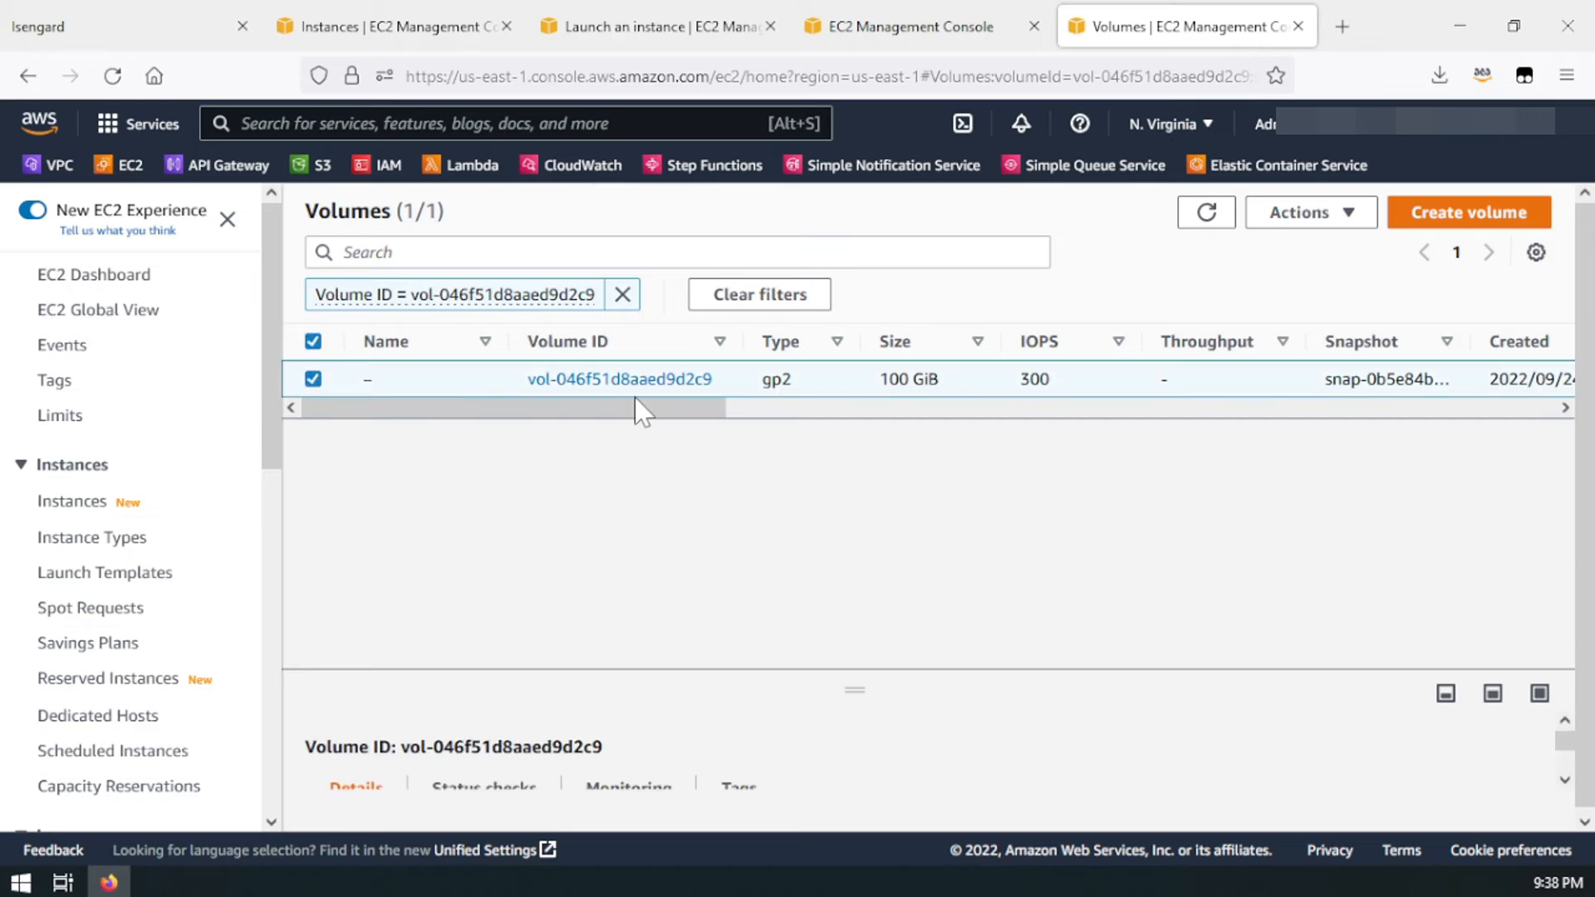
pyautogui.click(1299, 213)
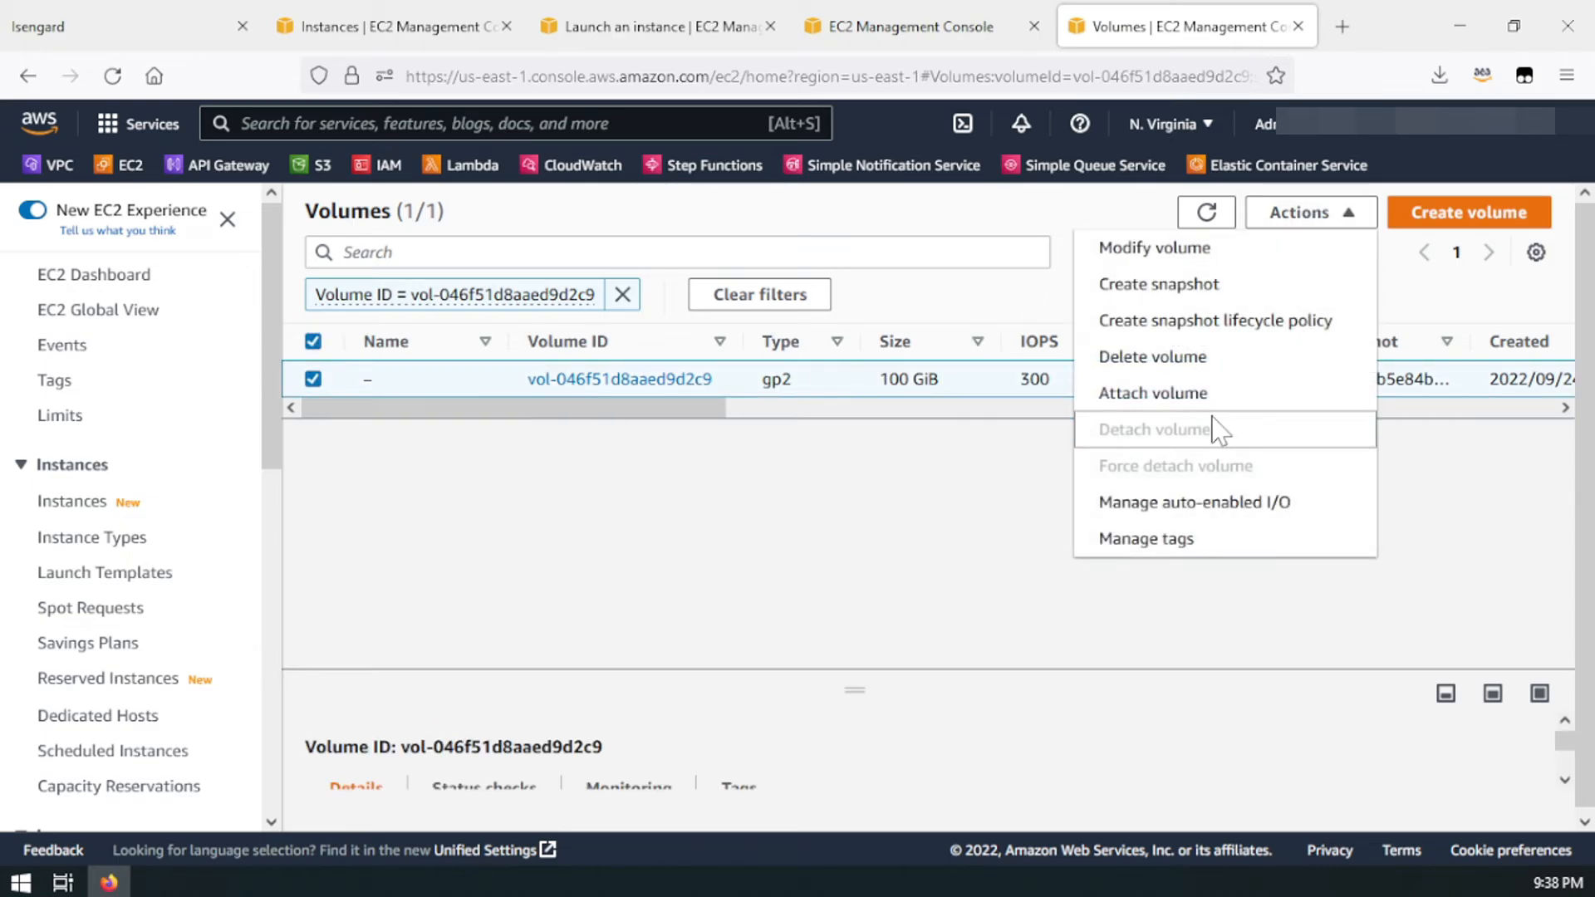
pyautogui.click(1166, 404)
pyautogui.click(428, 666)
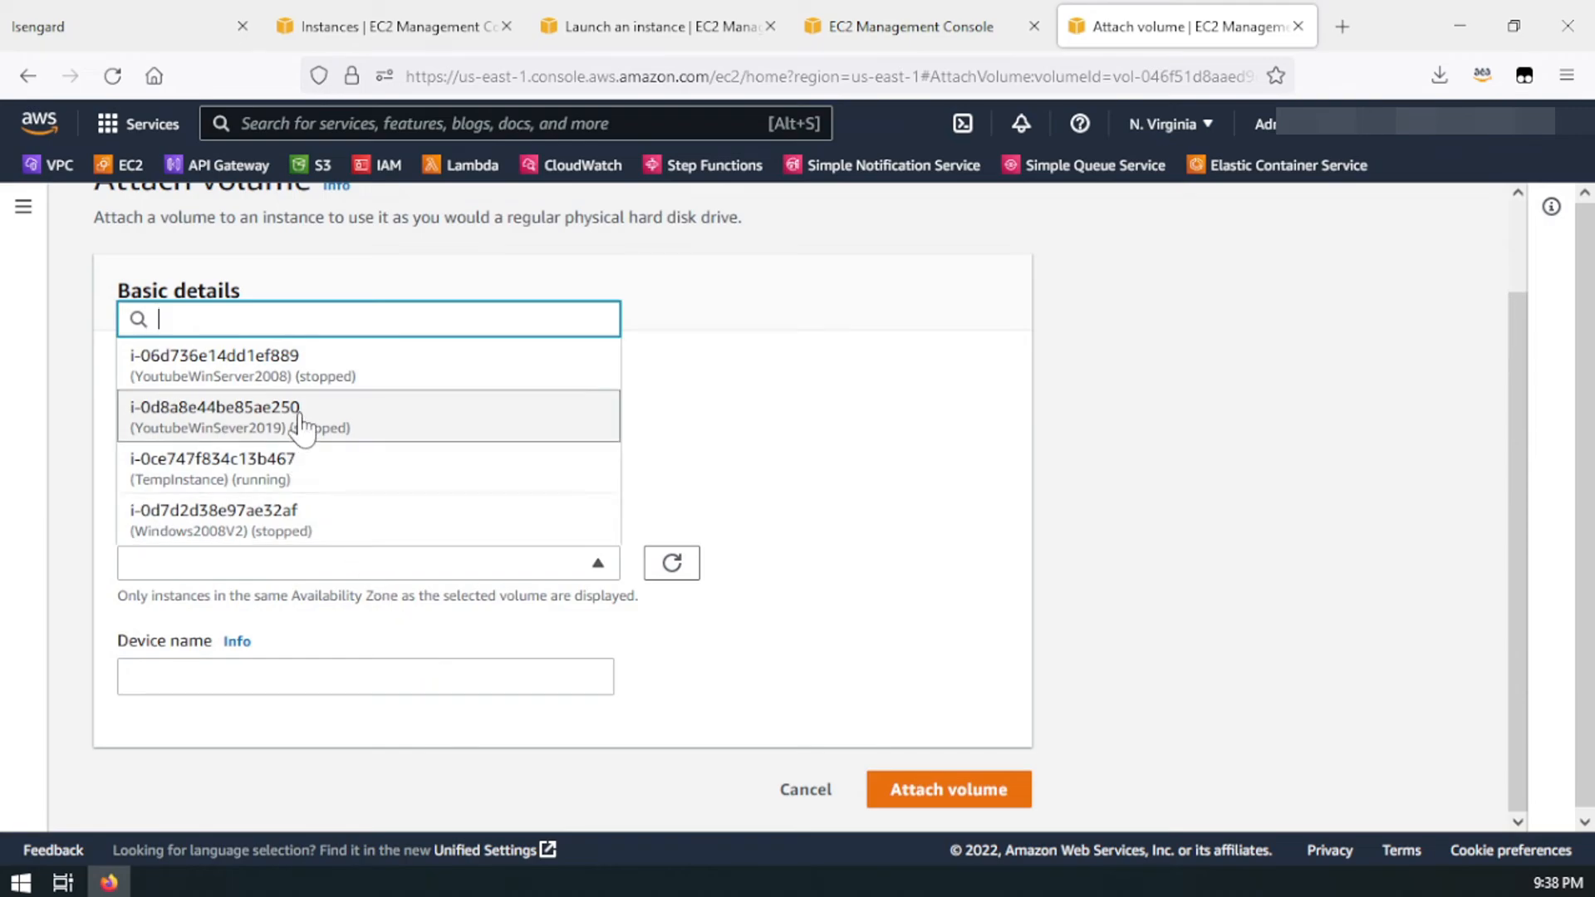
pyautogui.click(241, 536)
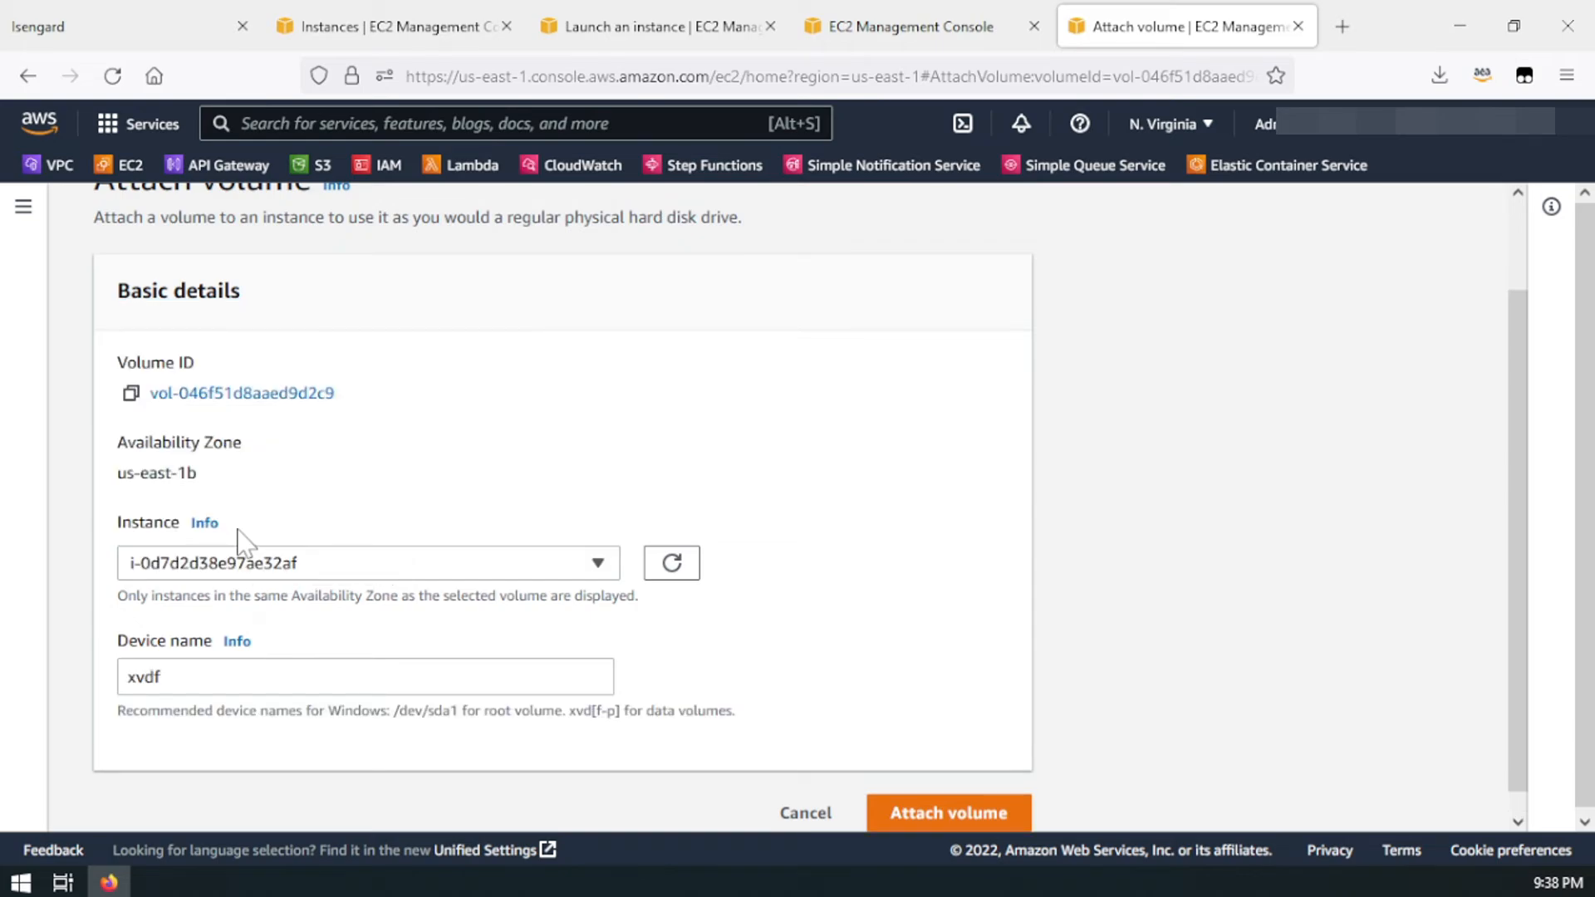
# Step: Set the device name to /dev/sda1, attach the volume, and dismiss the notification
pyautogui.scroll(-1, 313, 588)
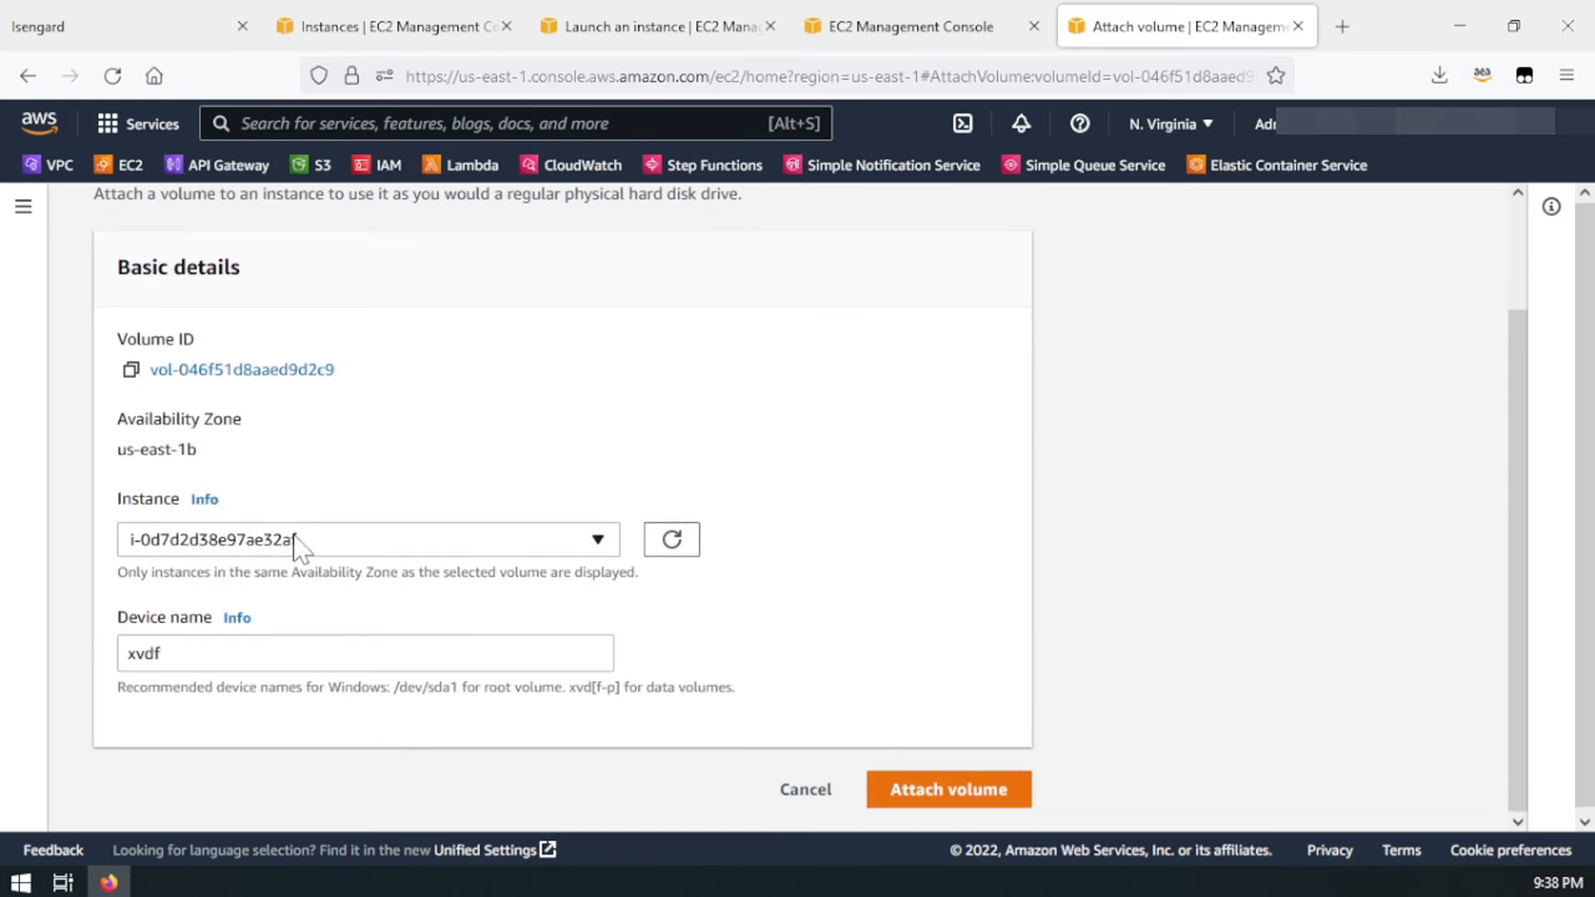
pyautogui.click(297, 542)
pyautogui.click(297, 542)
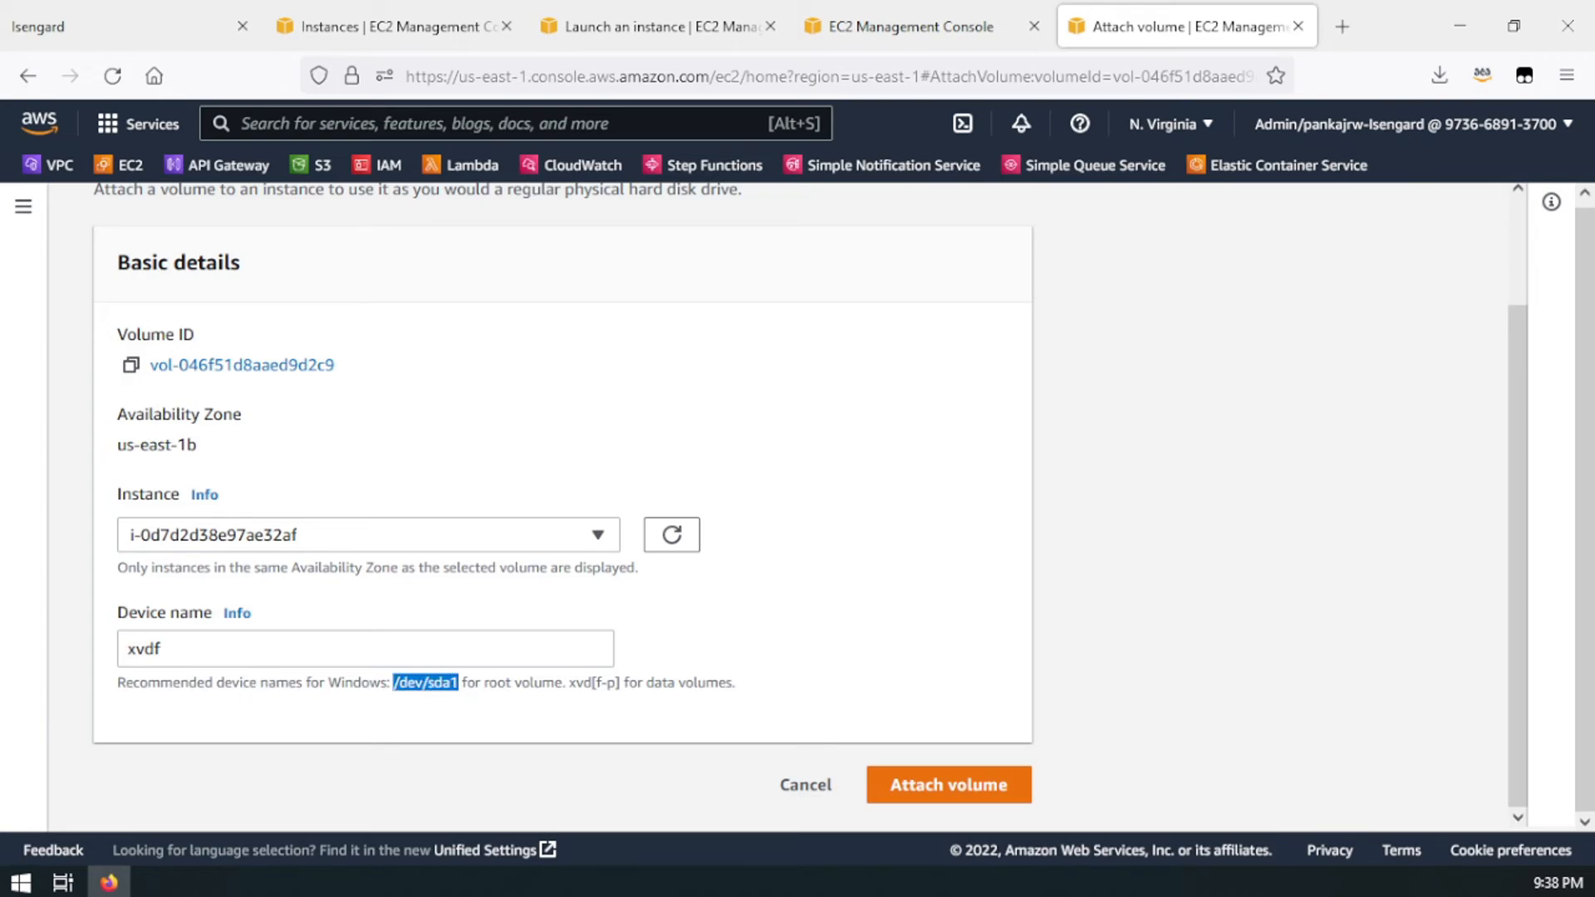
pyautogui.hotkey('shift', 'Tab')
pyautogui.write('/dev/sda1')
pyautogui.click(919, 790)
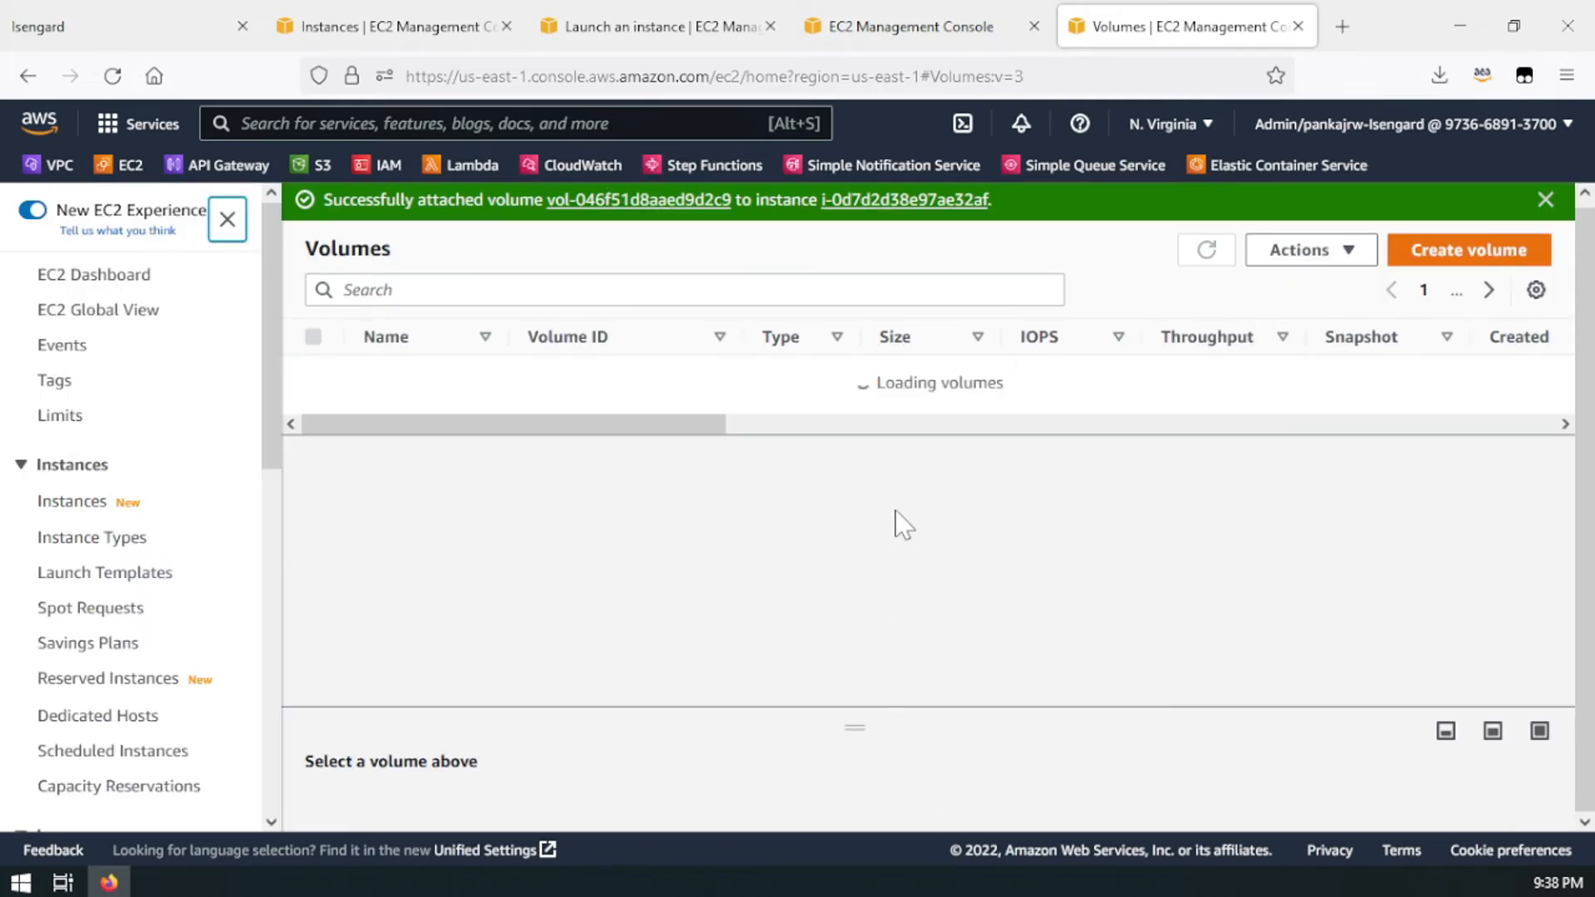
pyautogui.click(1546, 202)
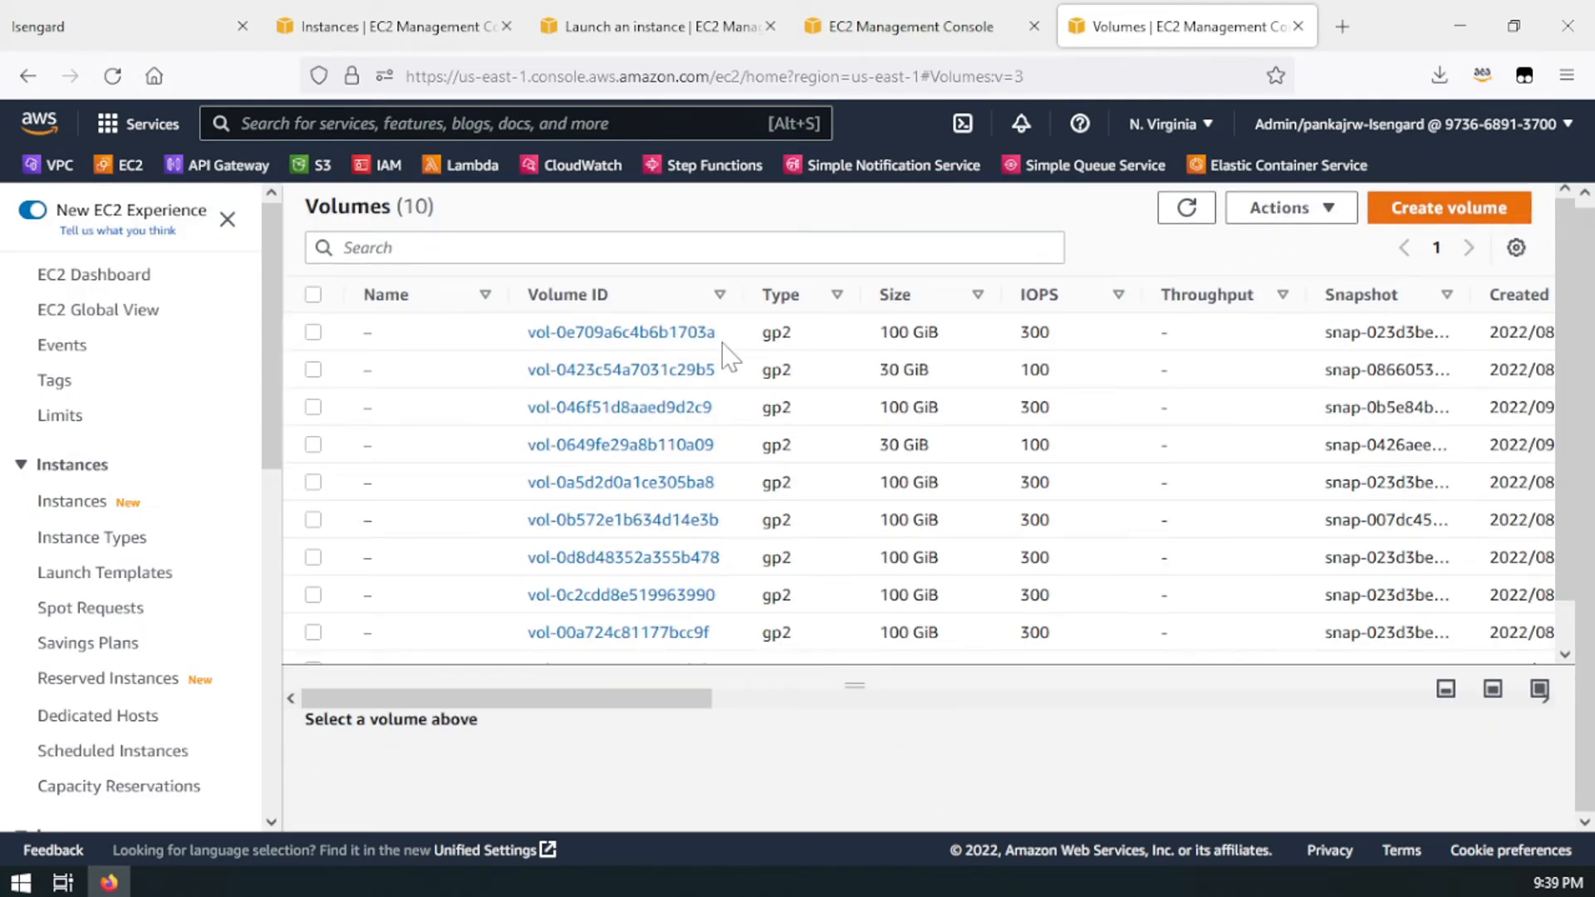
# Step: Start the Windows2008V2 instance from the instance list
pyautogui.click(75, 503)
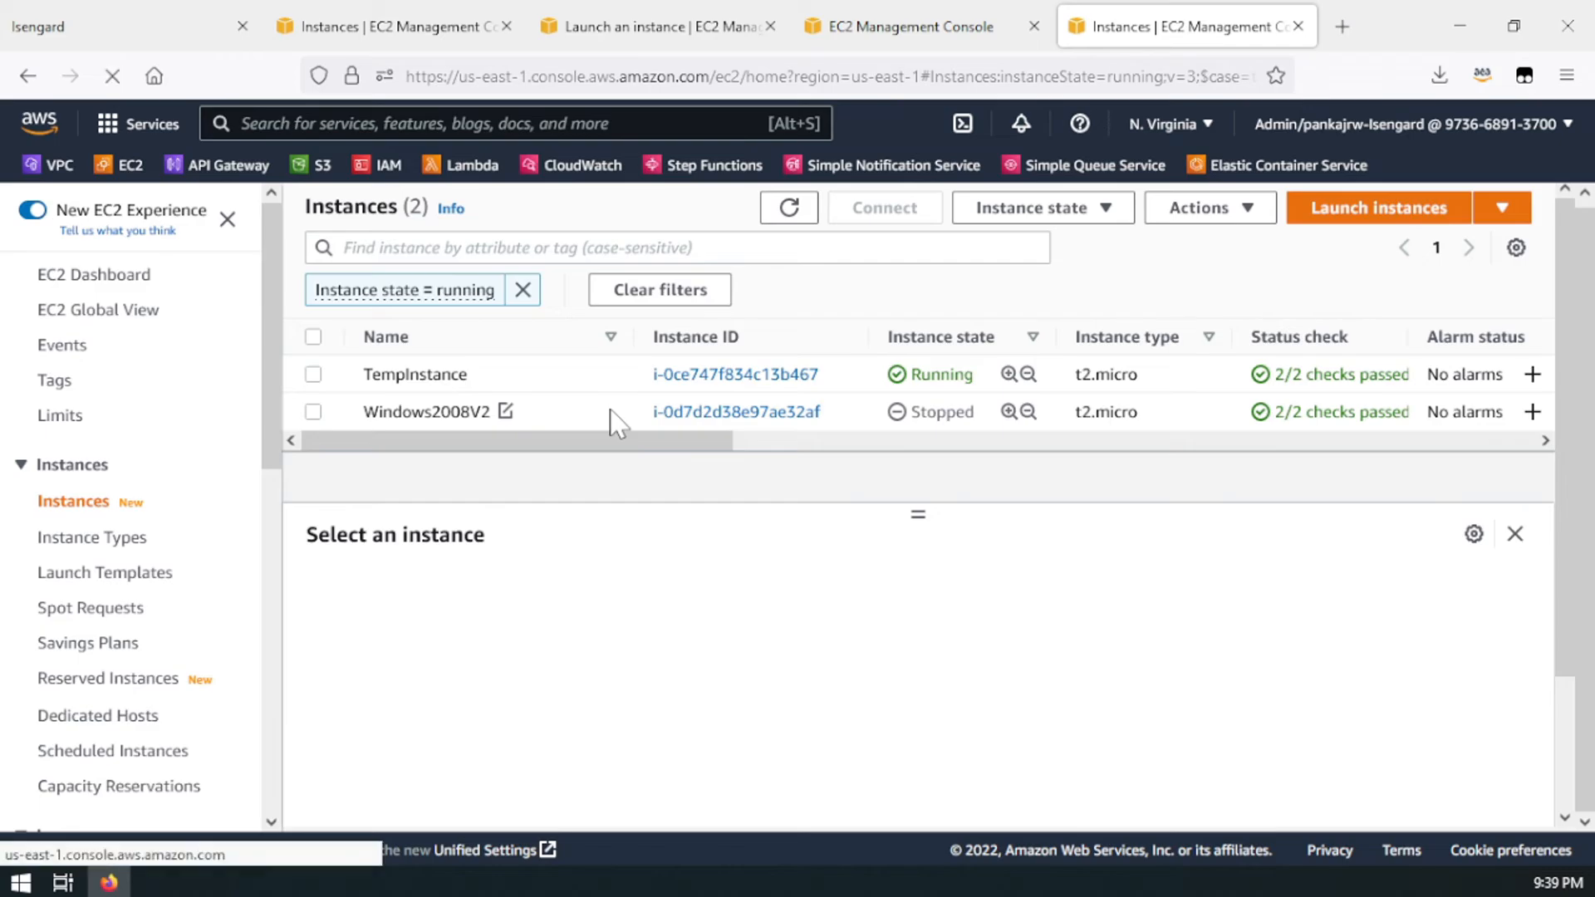
pyautogui.rightClick(615, 415)
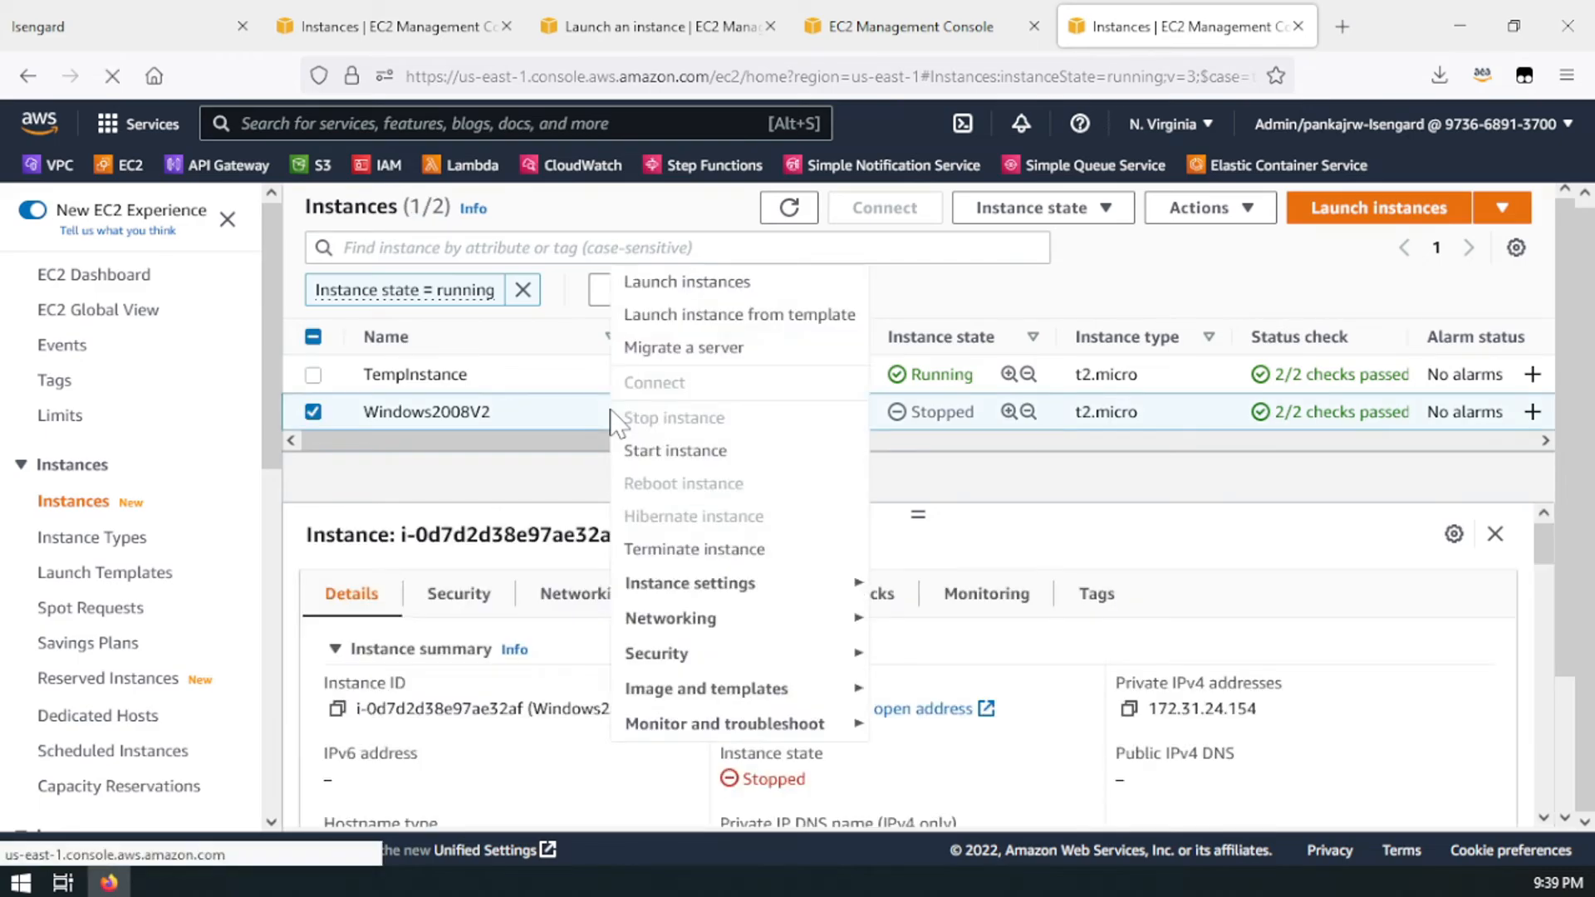
pyautogui.click(662, 452)
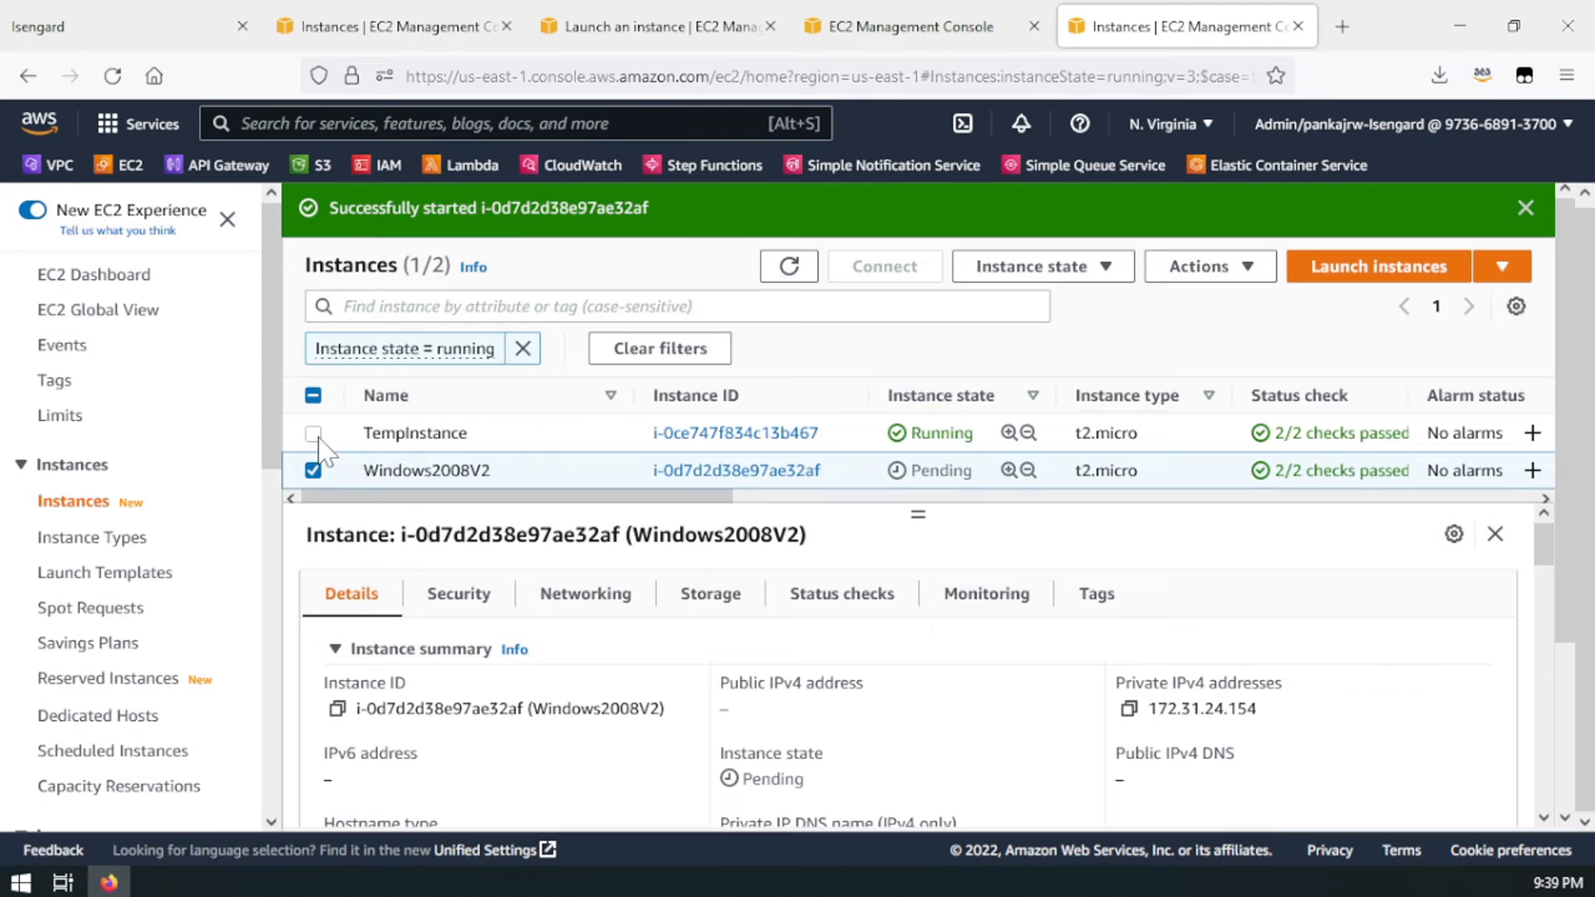
# Step: Stop TempInstance and dismiss the notifications
pyautogui.rightClick(532, 439)
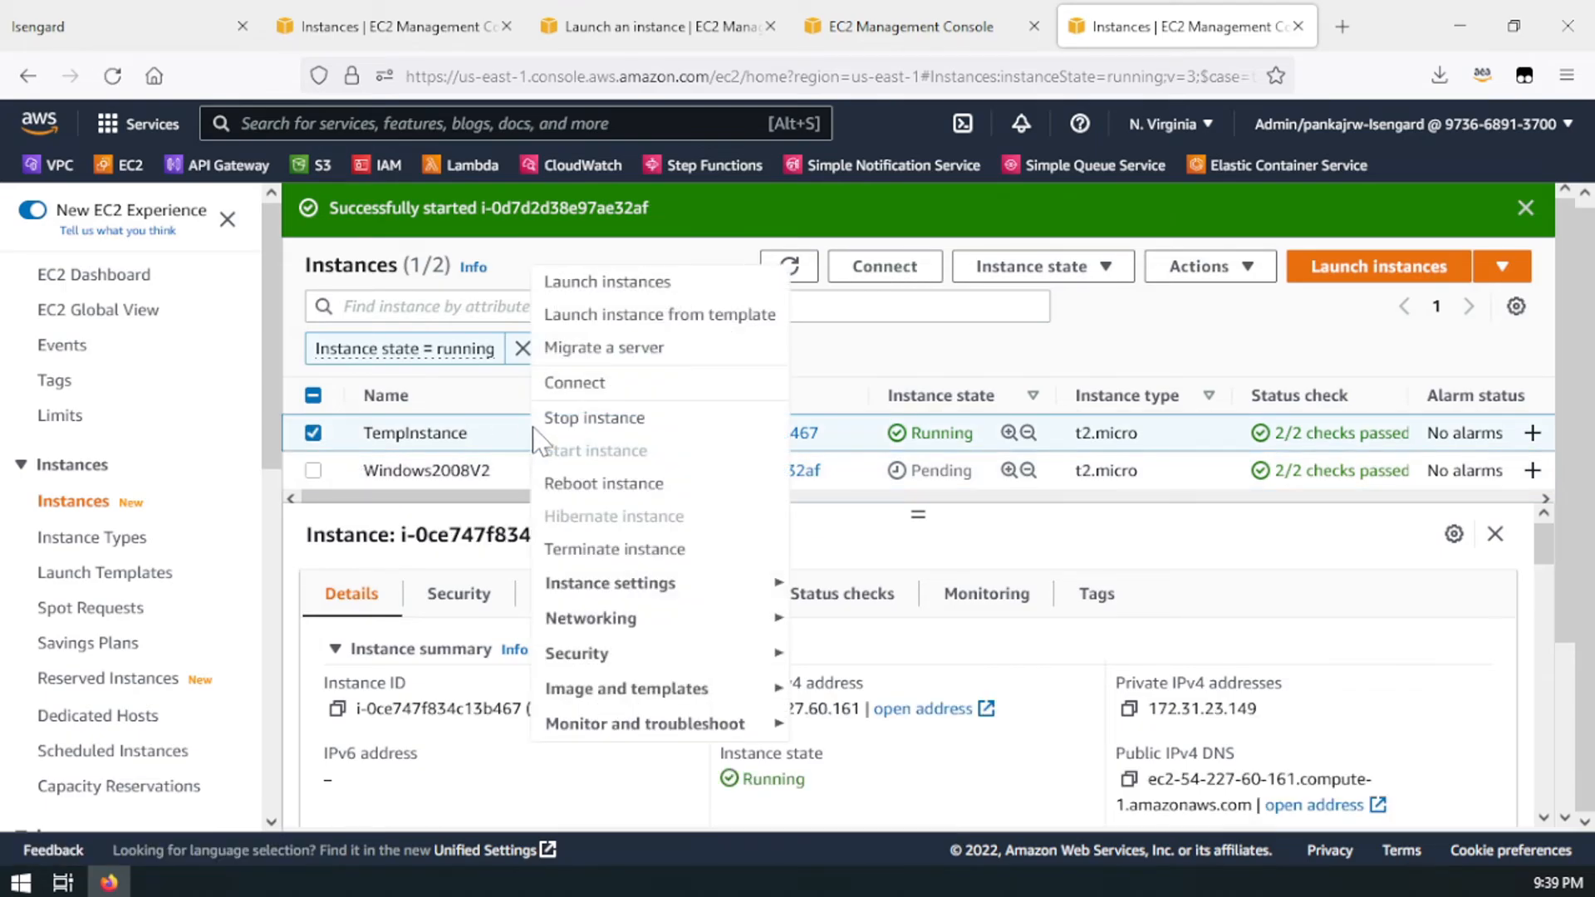
pyautogui.click(633, 420)
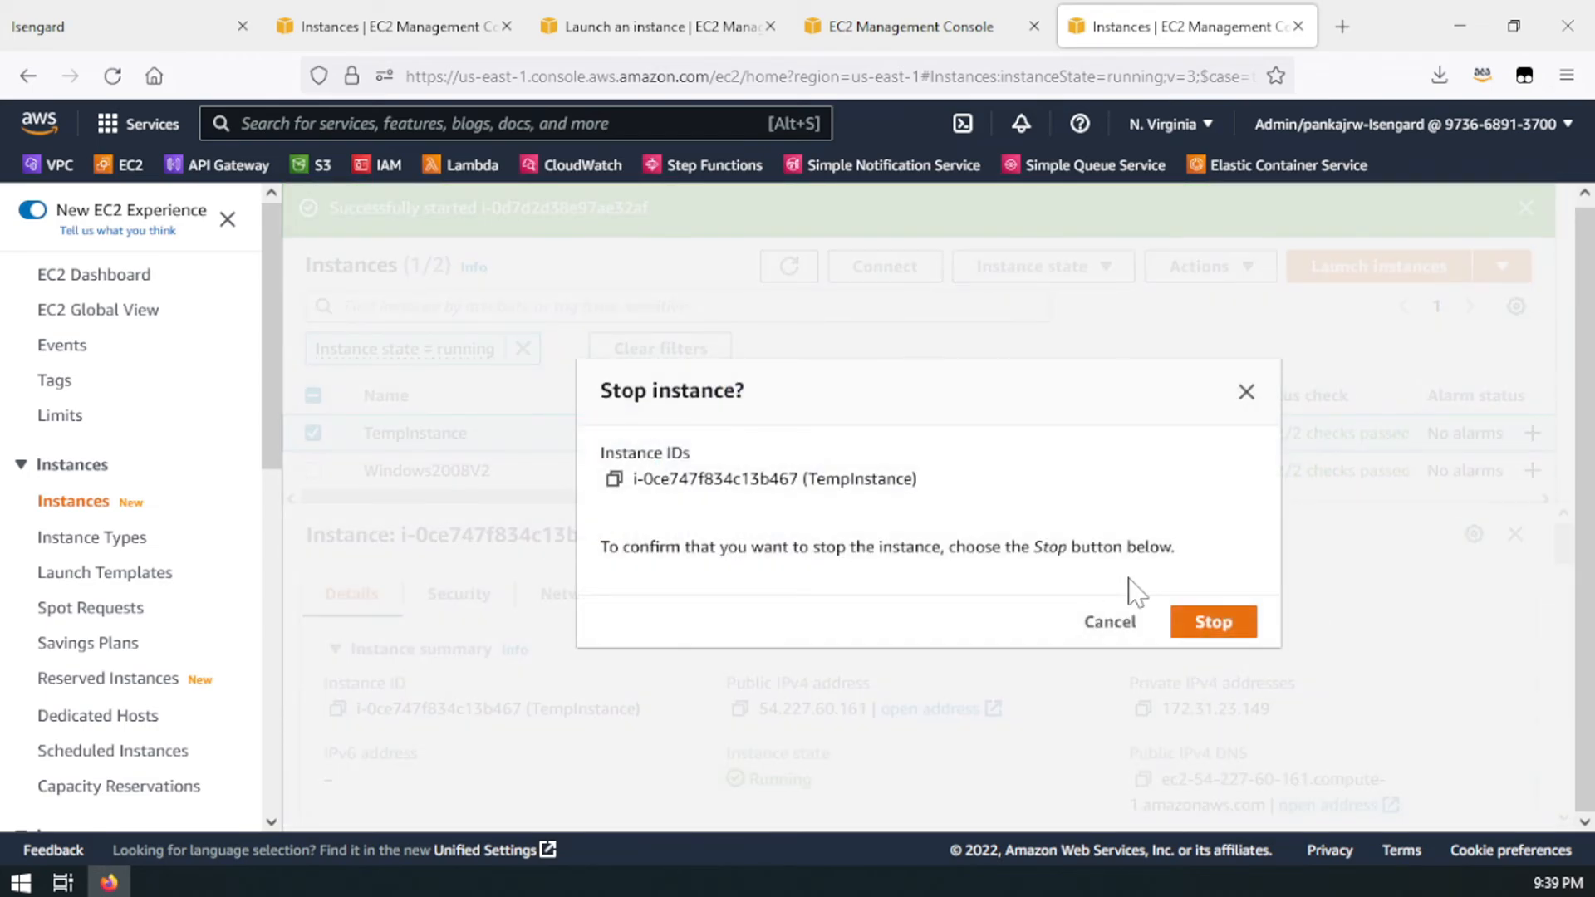
pyautogui.click(1221, 621)
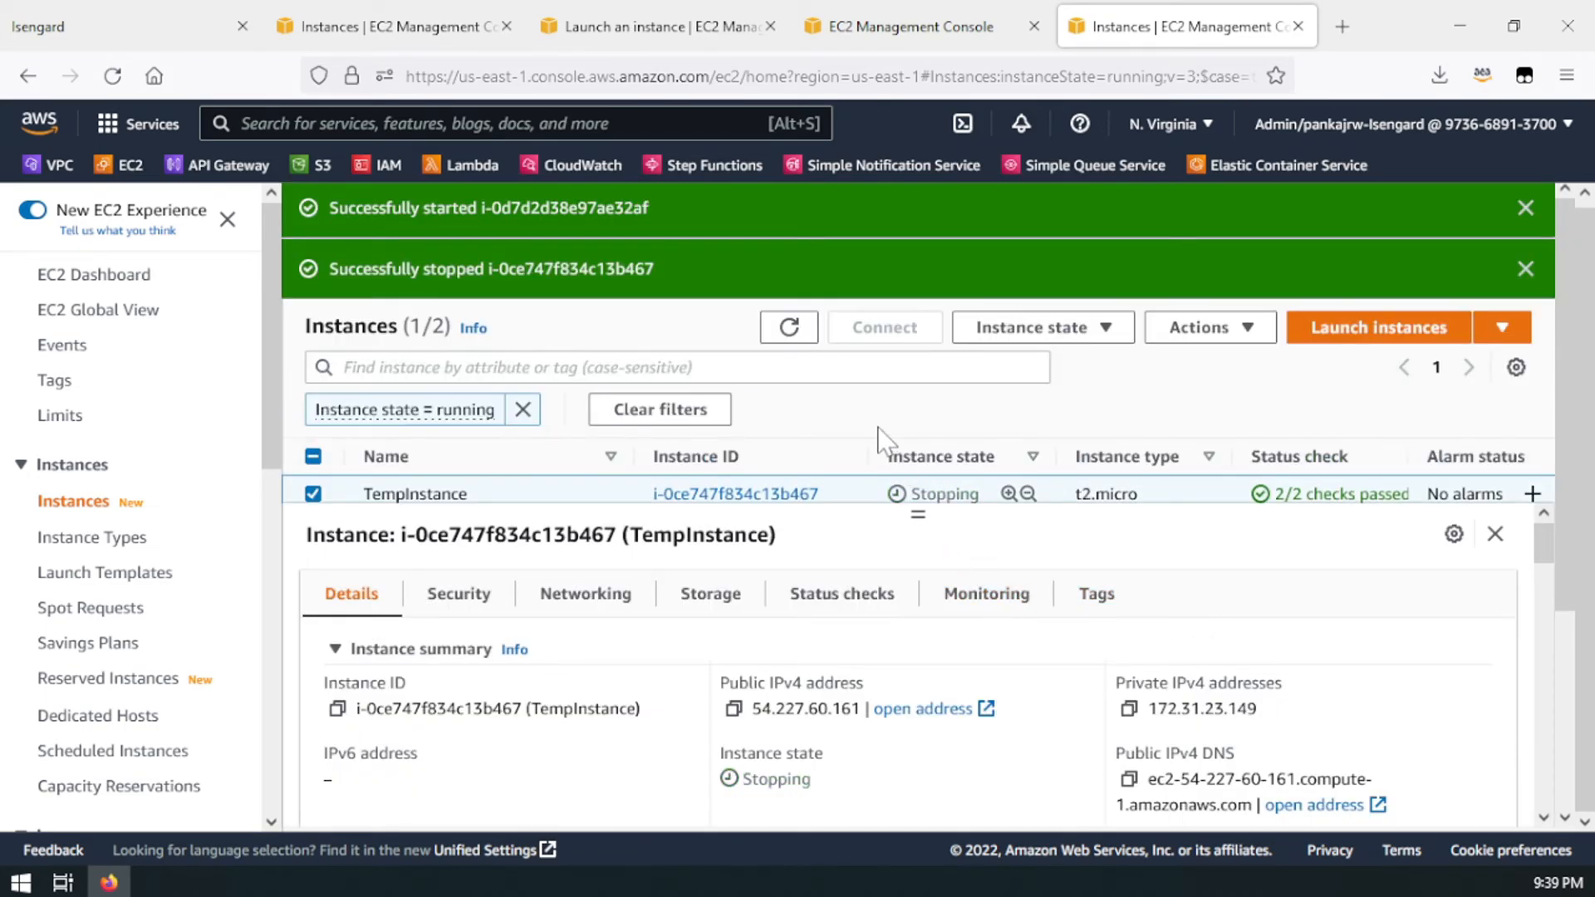
pyautogui.click(1525, 207)
pyautogui.click(1525, 207)
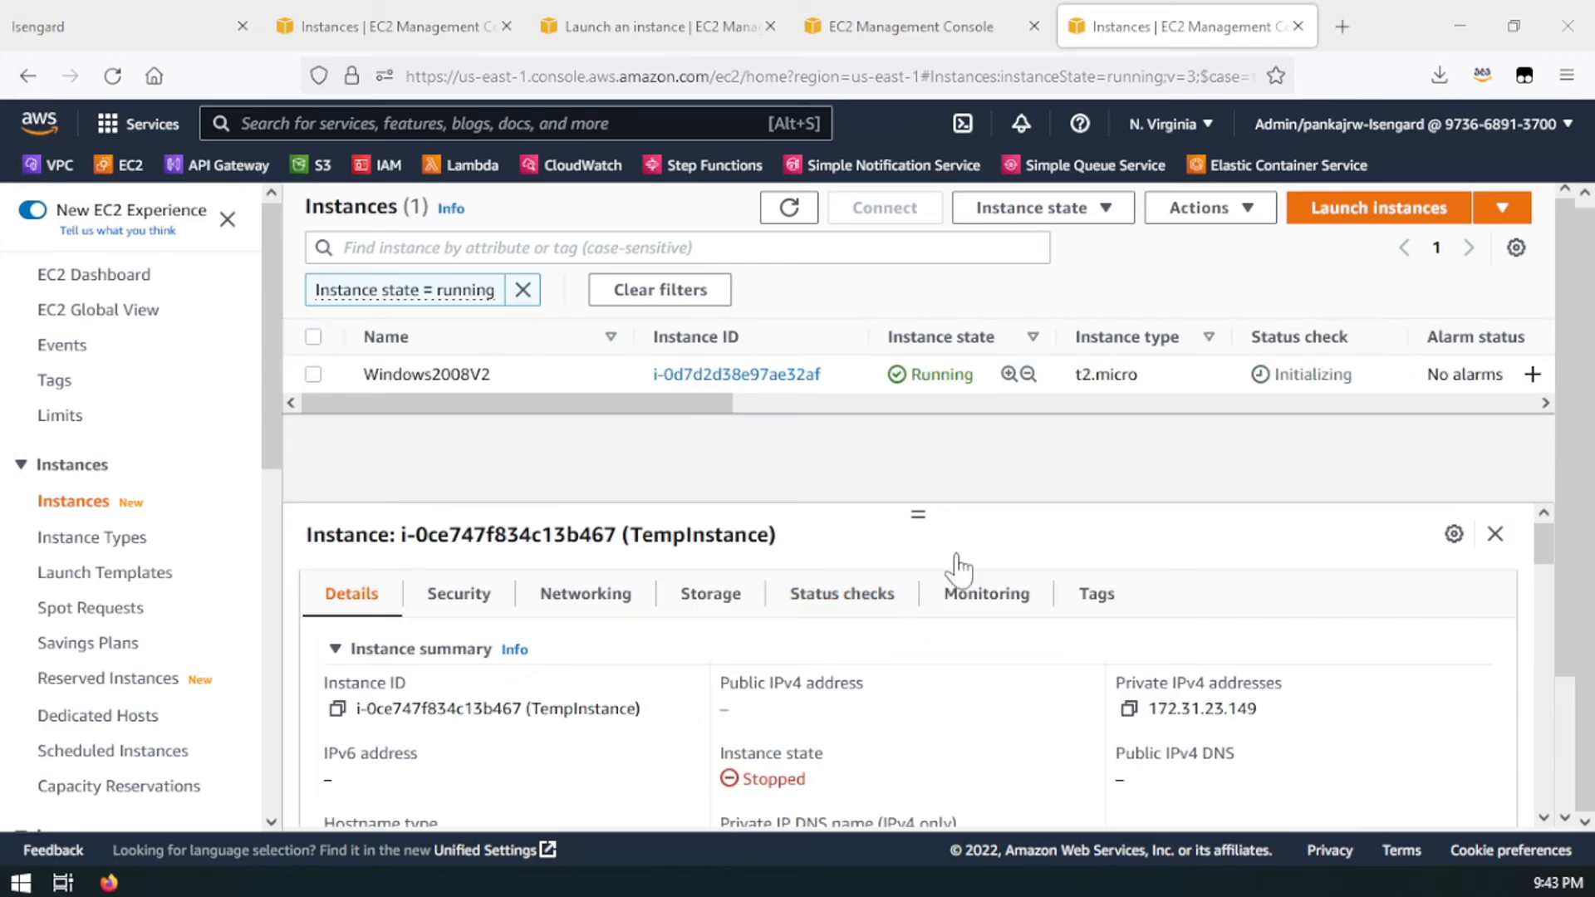
# Step: Open the RDP client connection options for Windows2008V2 and save its remote desktop file
pyautogui.click(742, 378)
pyautogui.click(466, 329)
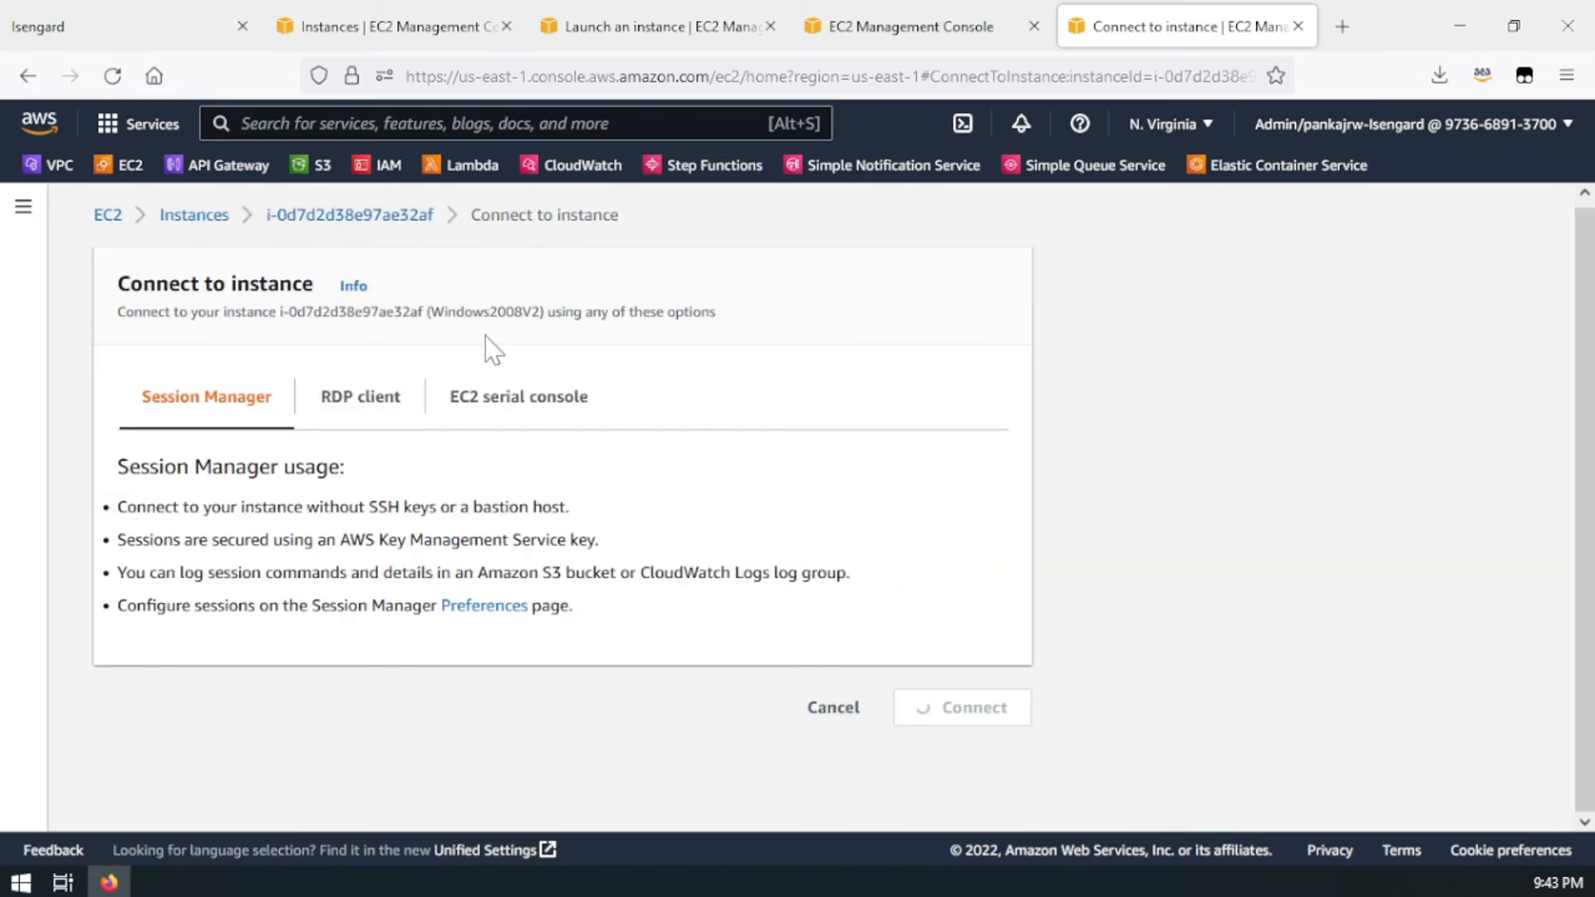
pyautogui.click(357, 399)
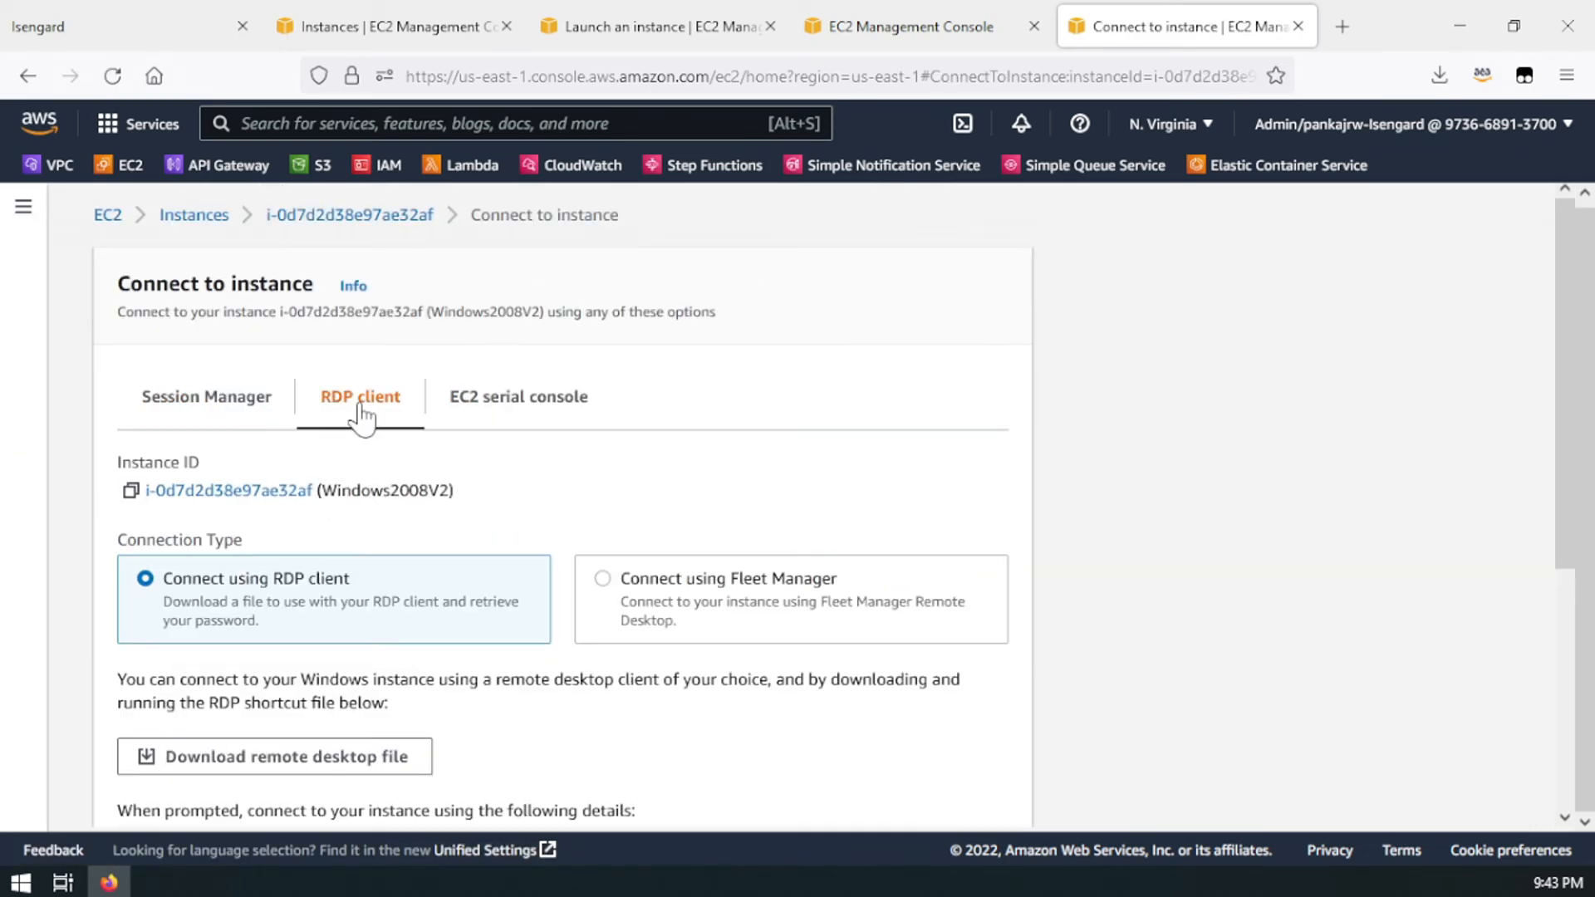
pyautogui.scroll(-5, 440, 540)
pyautogui.click(362, 530)
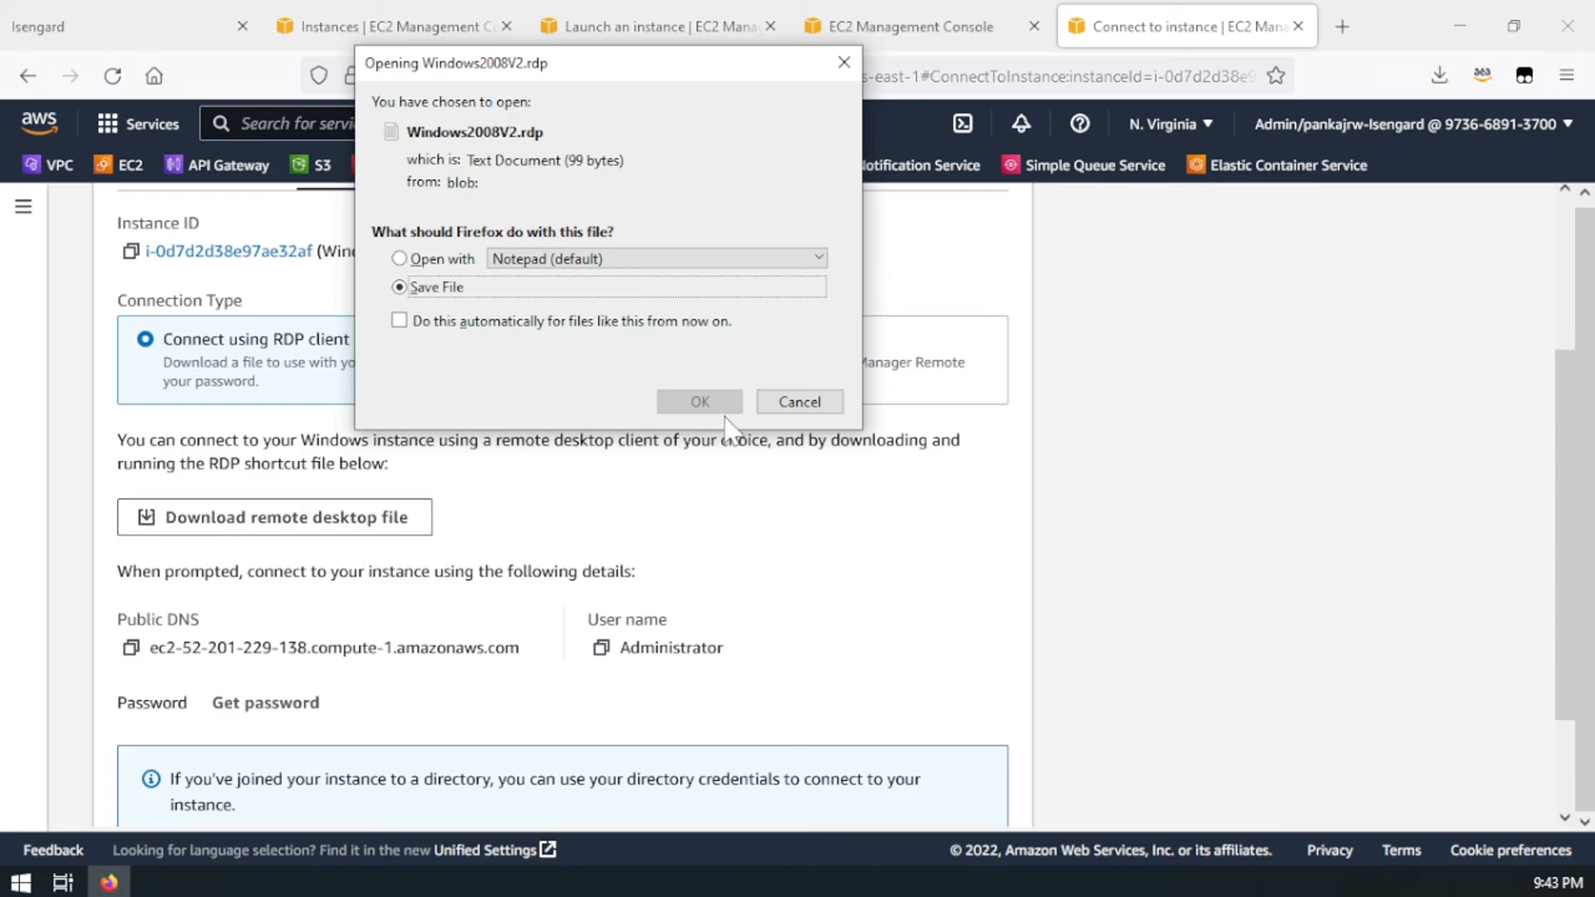
pyautogui.click(705, 400)
# Step: Decrypt Windows2008V2's administrator password with Win2008Key.pem from Downloads and copy the password
pyautogui.scroll(-3, 258, 602)
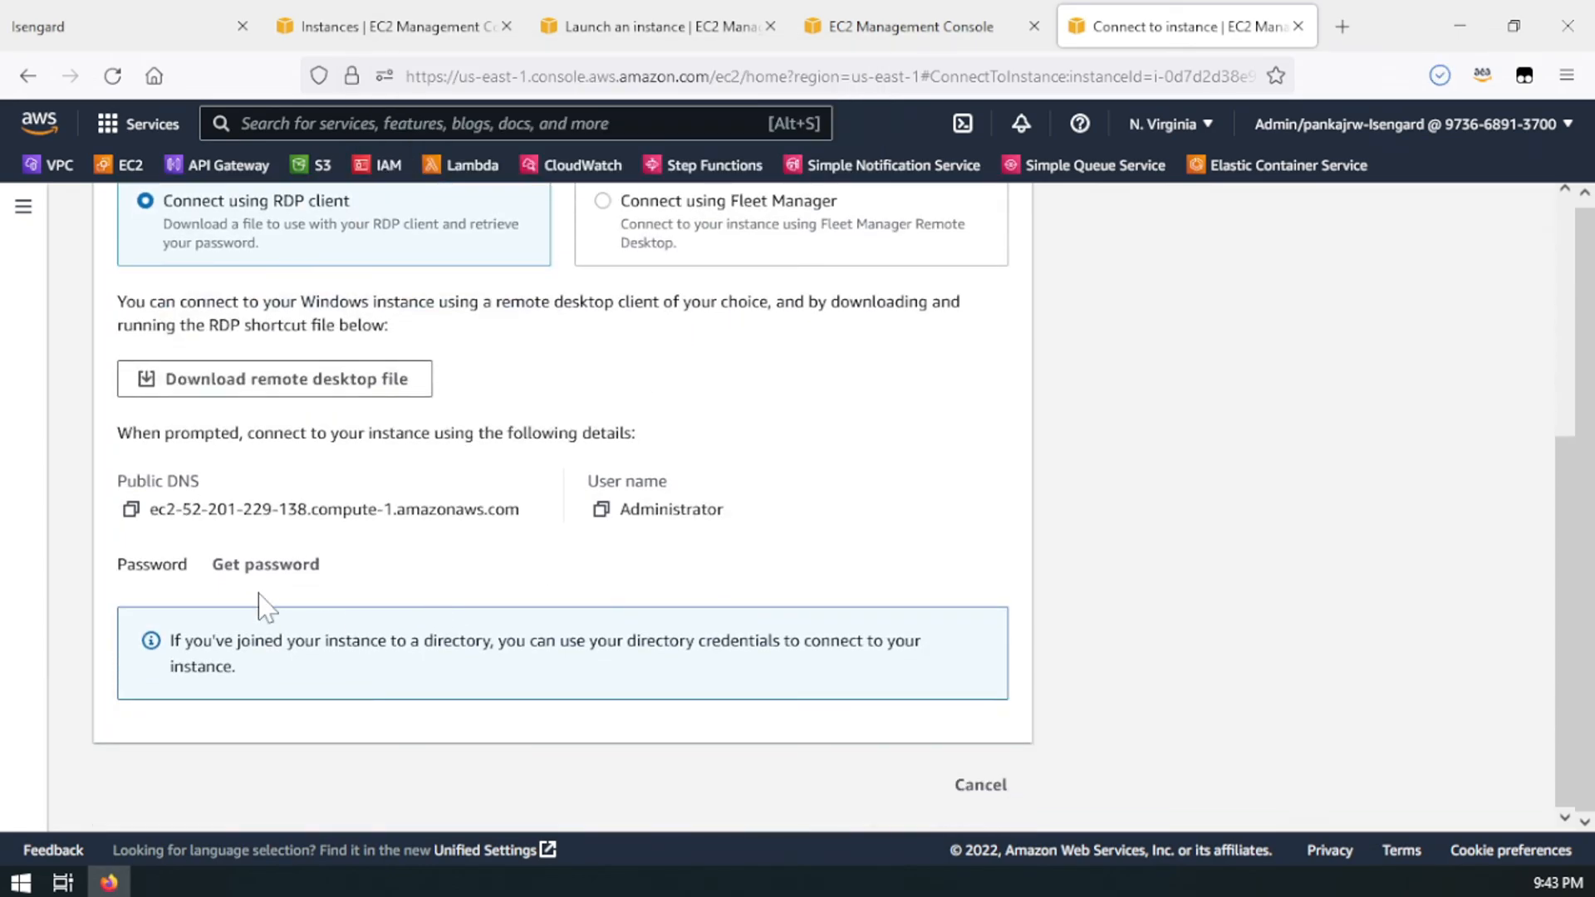
pyautogui.click(266, 563)
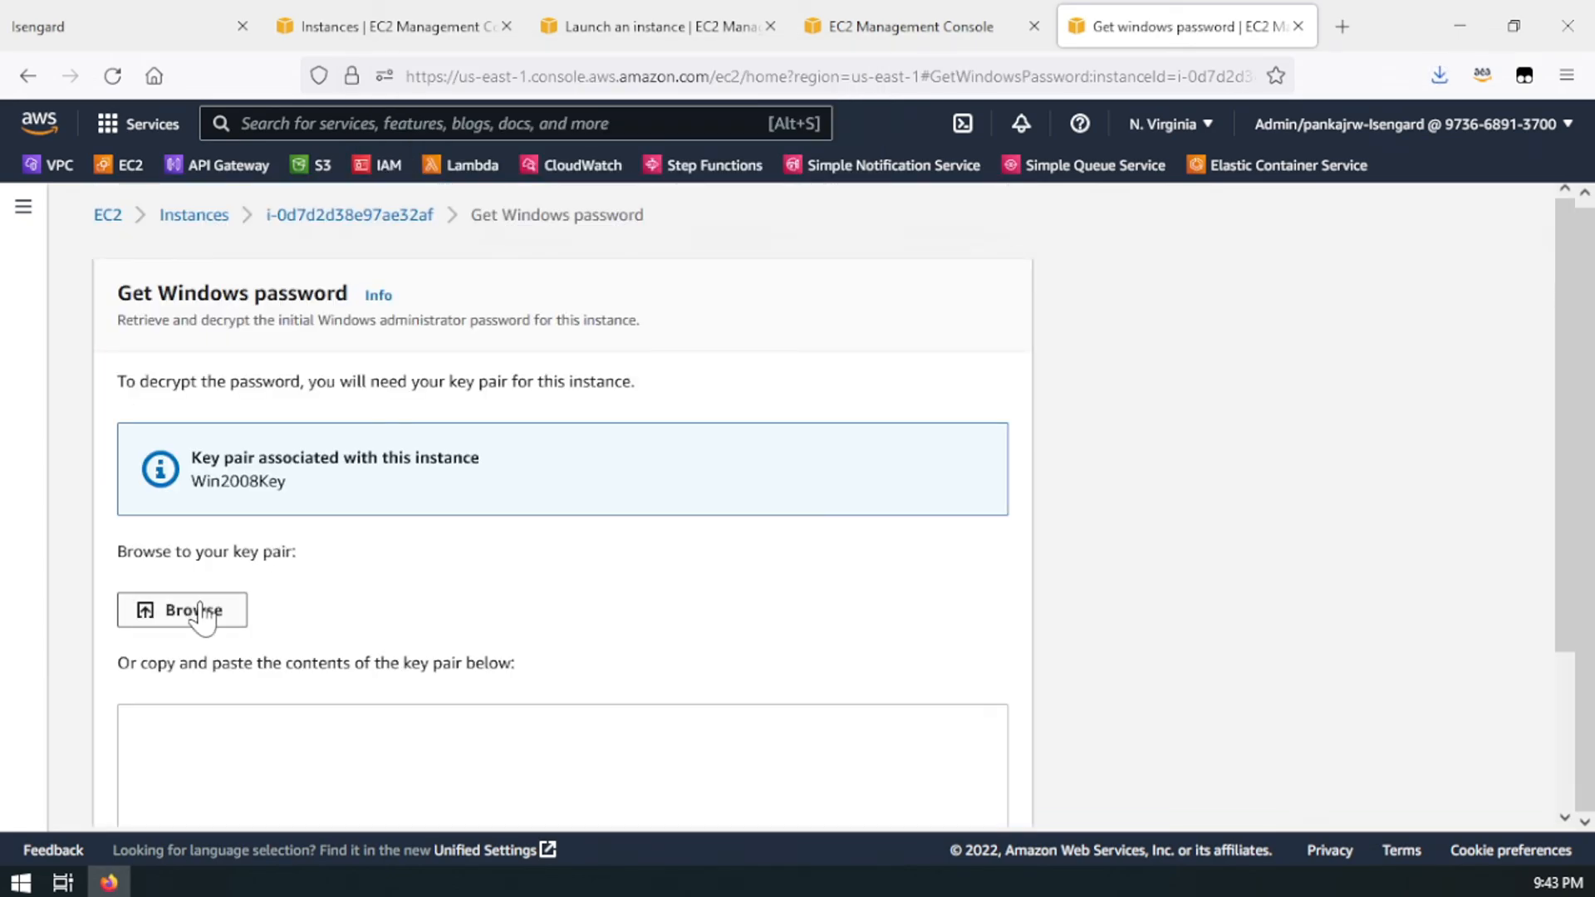
pyautogui.click(203, 610)
pyautogui.doubleClick(306, 221)
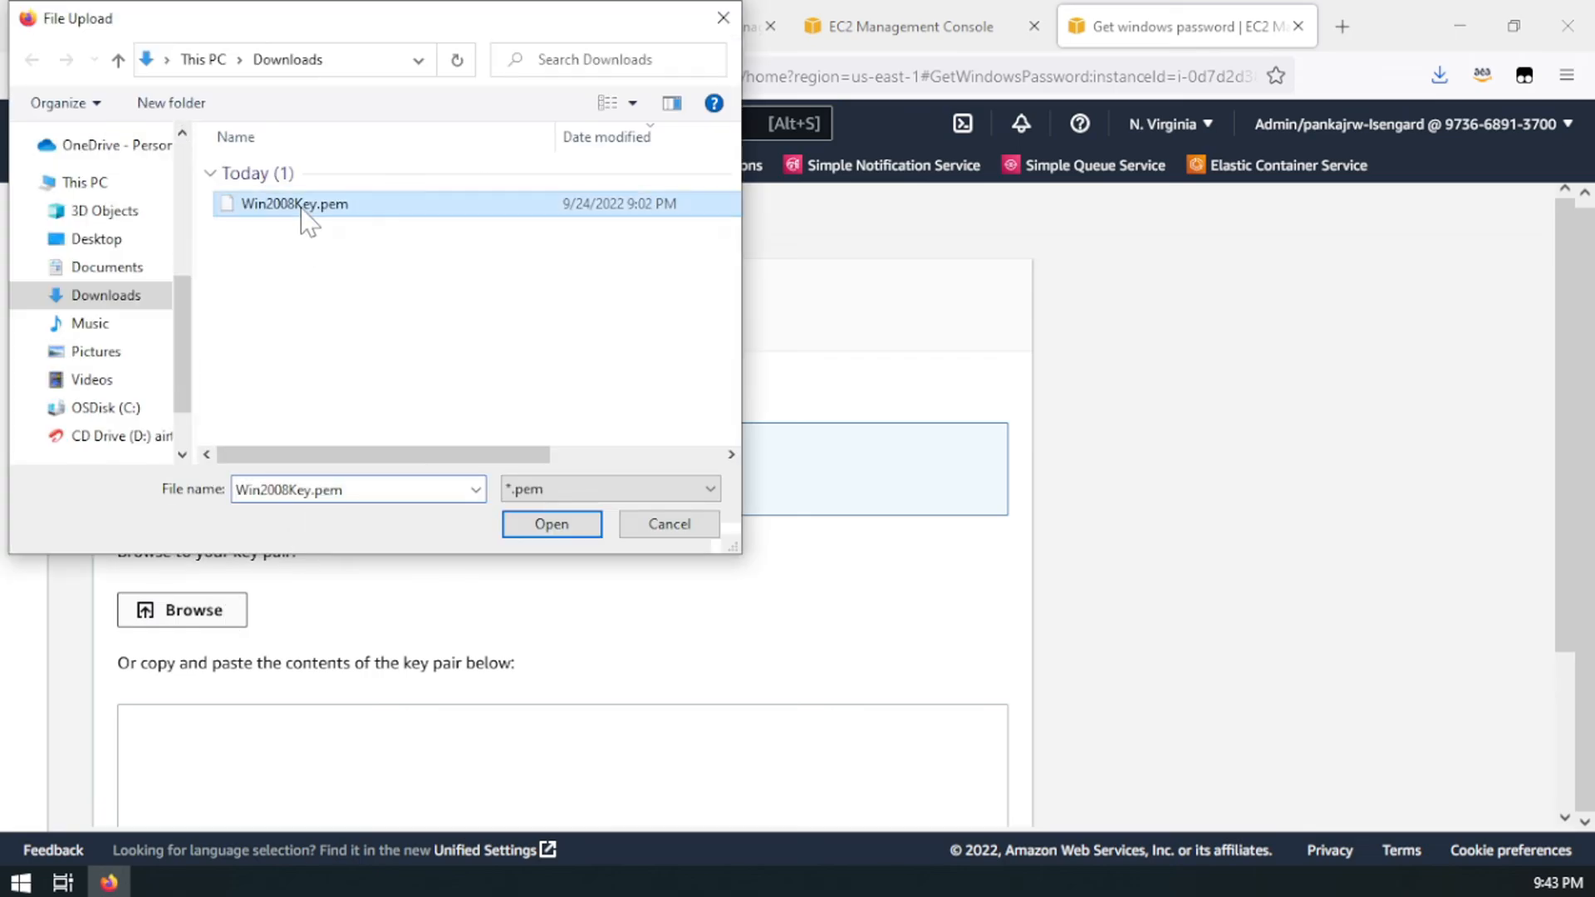
pyautogui.scroll(-3, 437, 581)
pyautogui.click(935, 786)
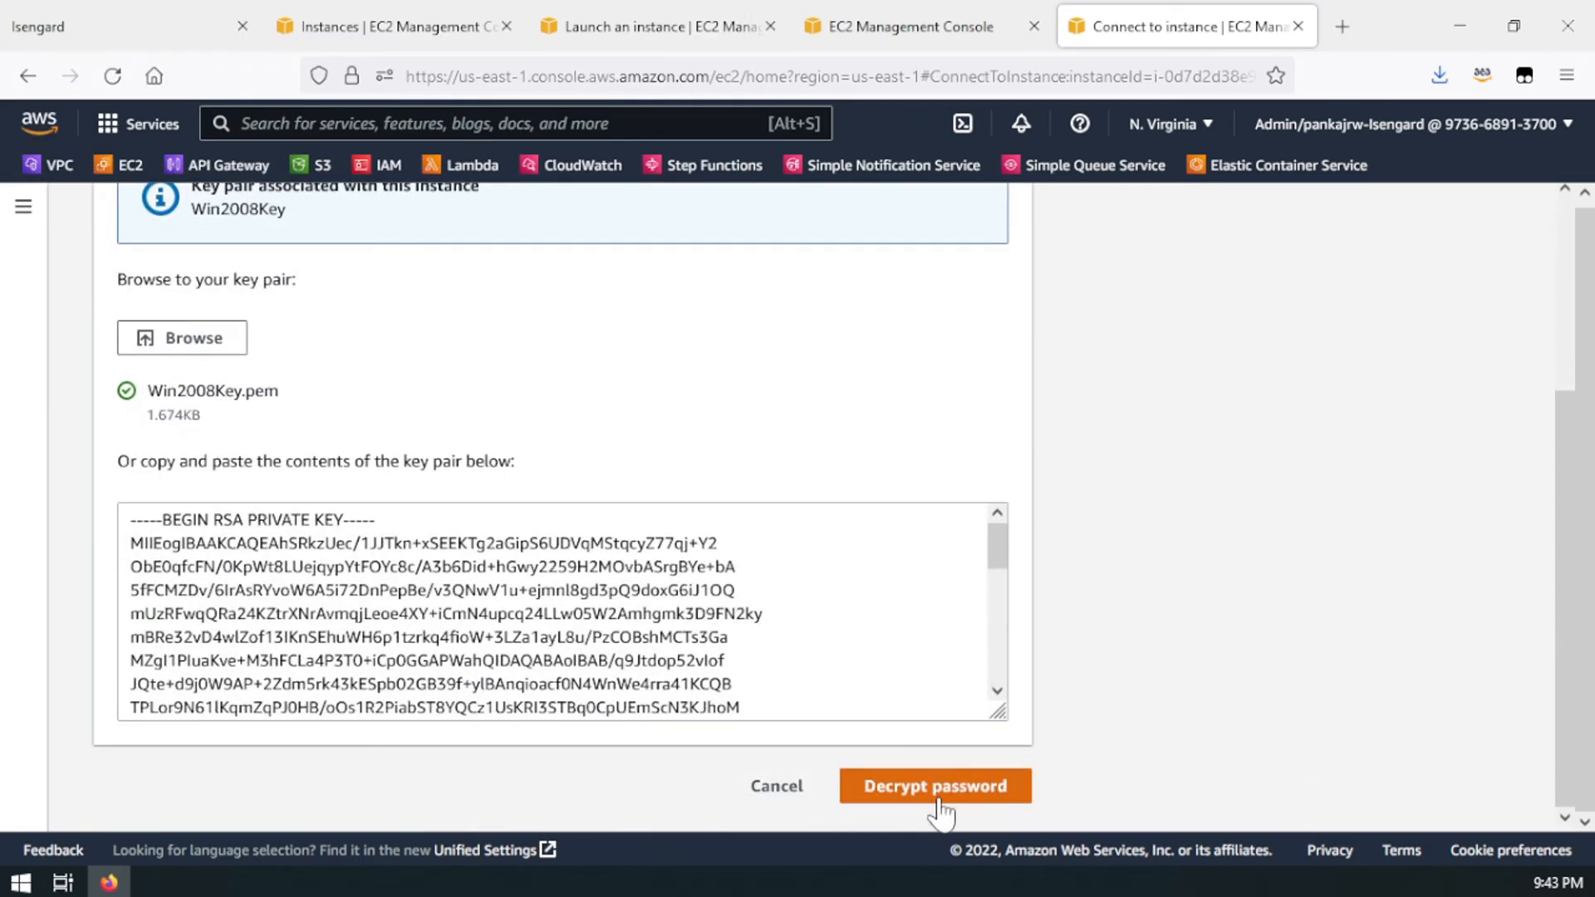
pyautogui.scroll(-3, 548, 615)
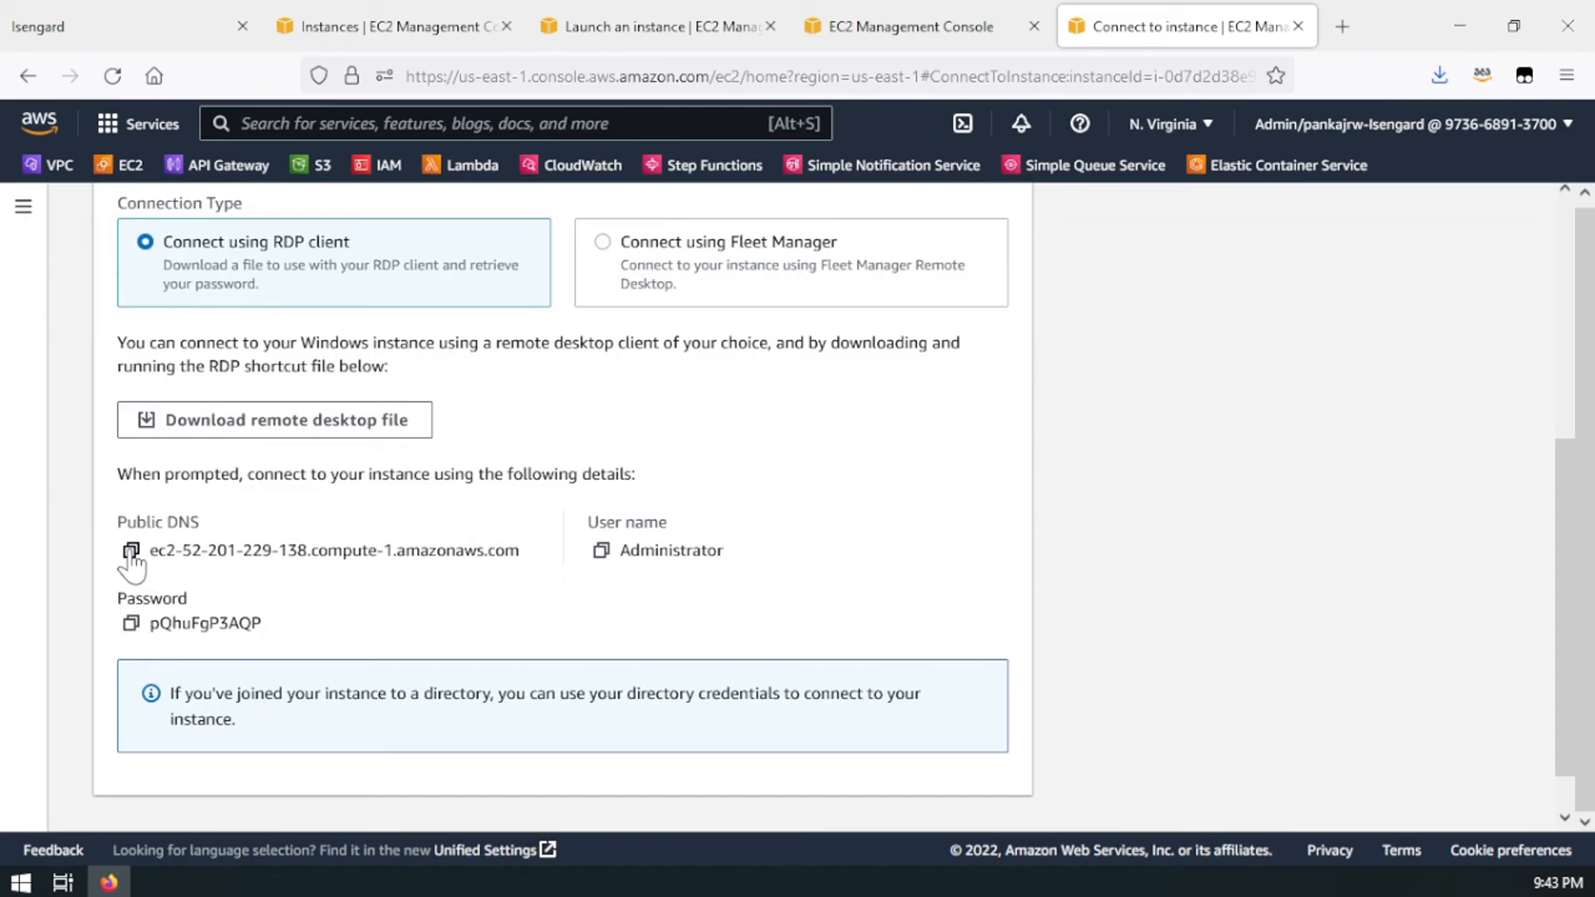
pyautogui.click(131, 623)
# Step: Connect to Windows2008V2 using the downloaded Windows2008V2(1).rdp file and the copied administrator password, accepting the unknown publisher and untrusted certificate
pyautogui.click(1440, 76)
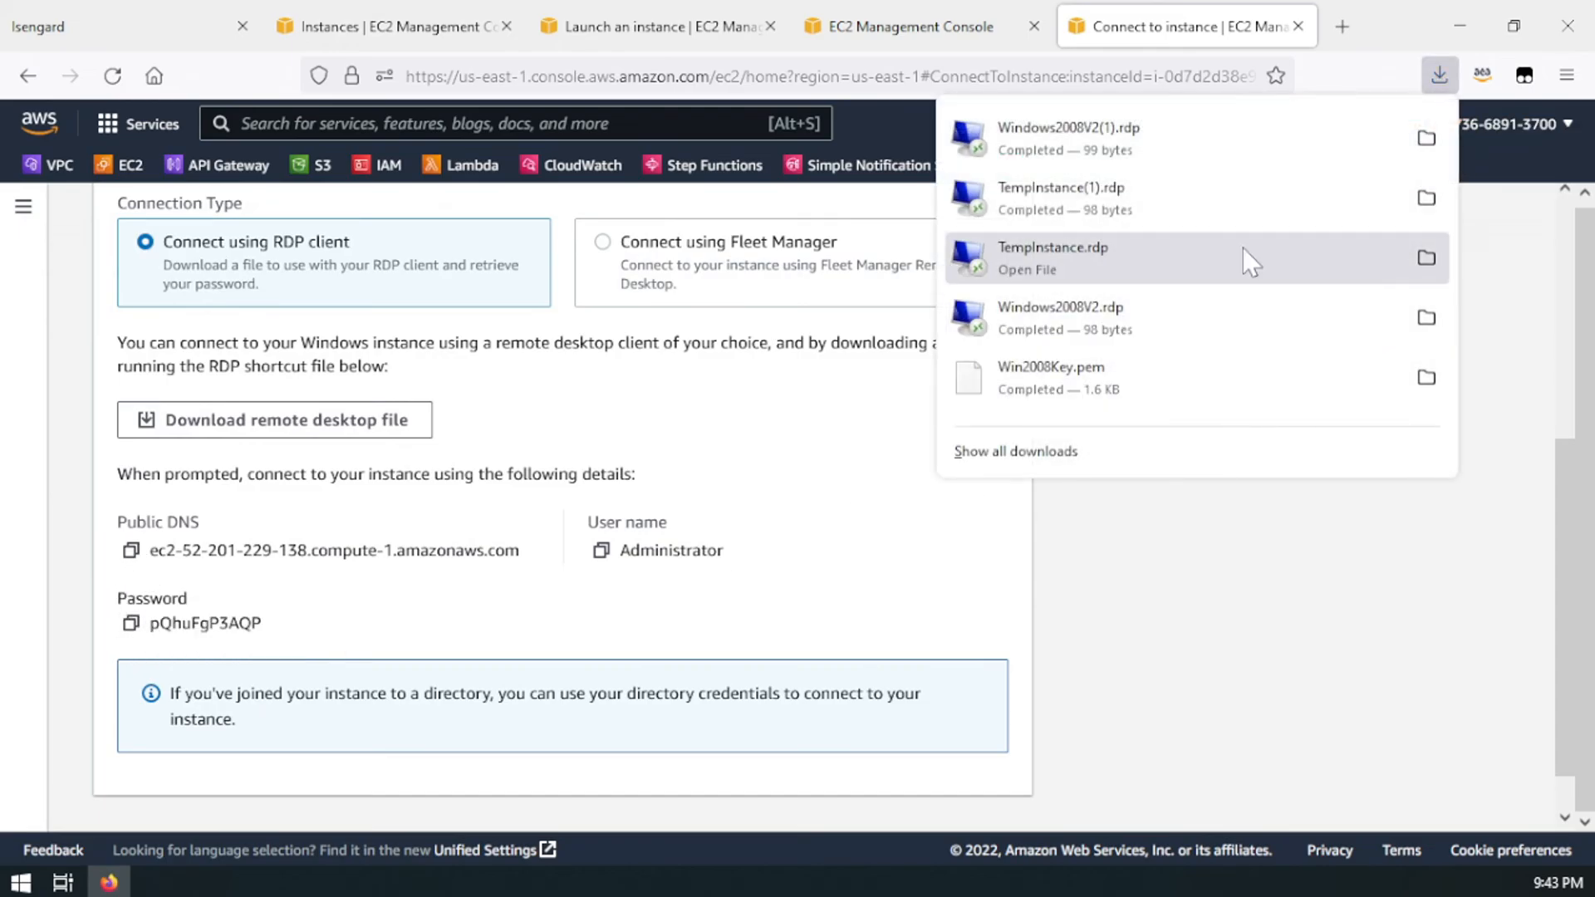
pyautogui.click(1201, 160)
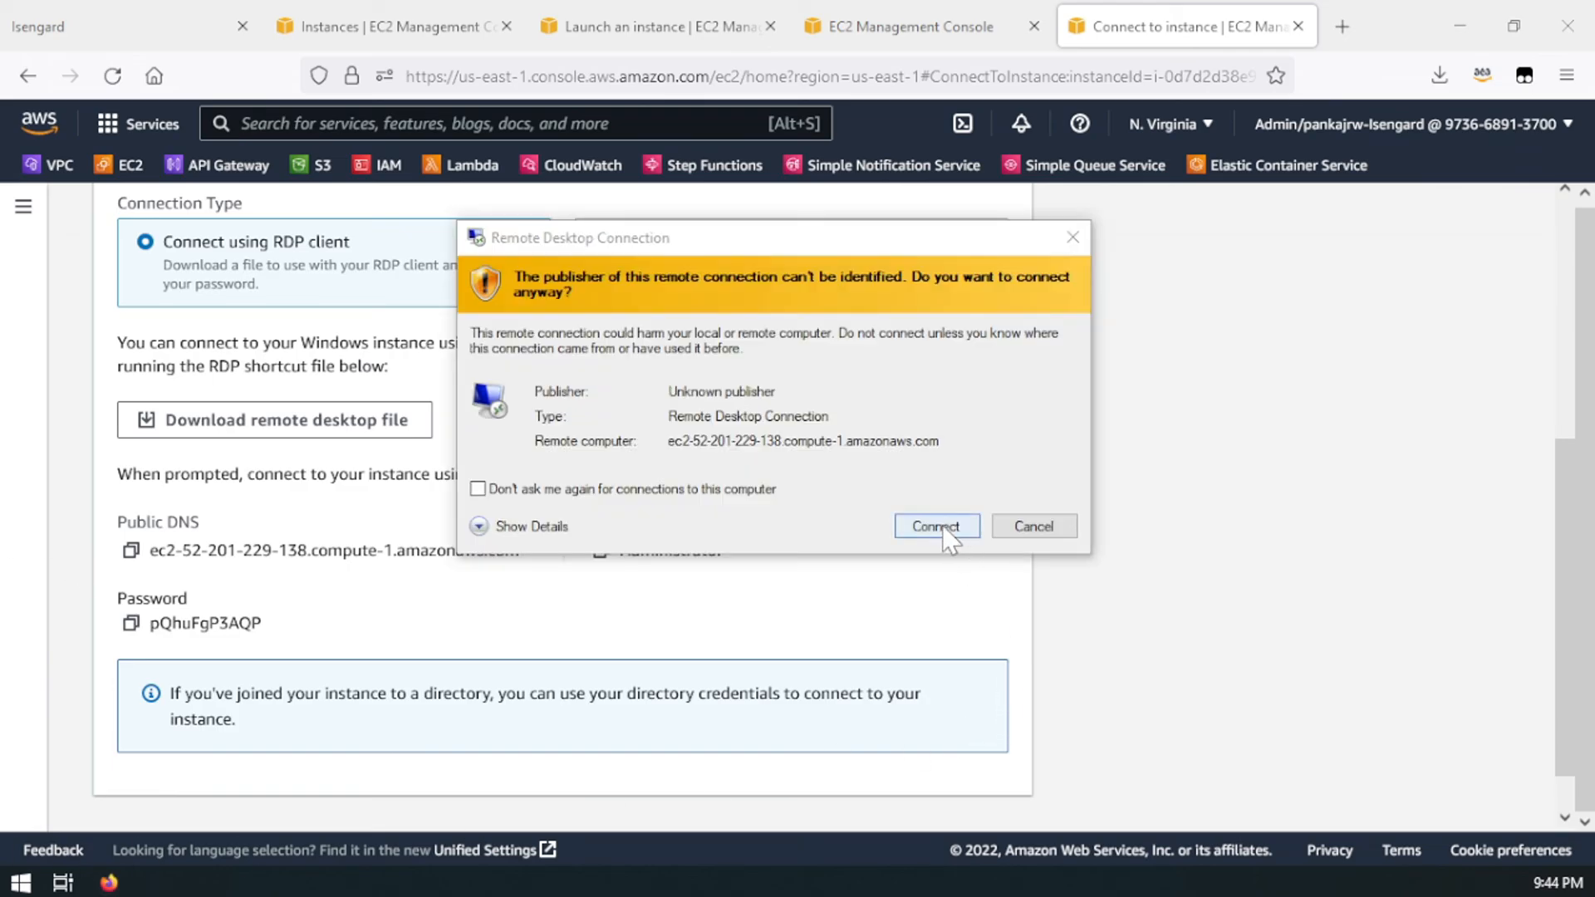
pyautogui.click(944, 528)
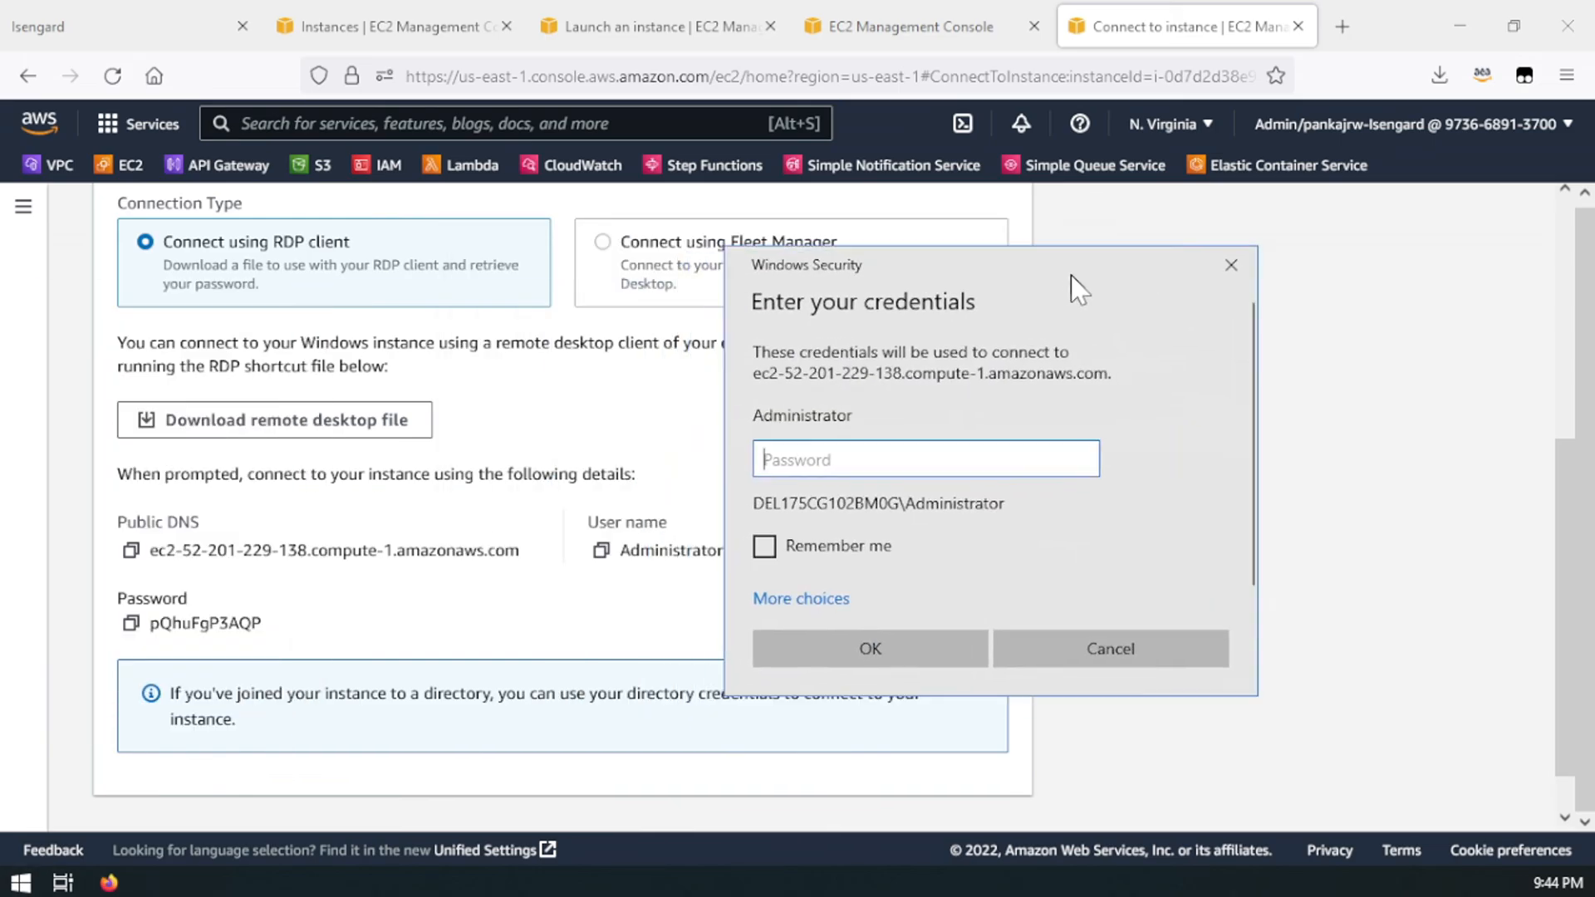
pyautogui.hotkey('ctrl', 'v')
pyautogui.click(802, 617)
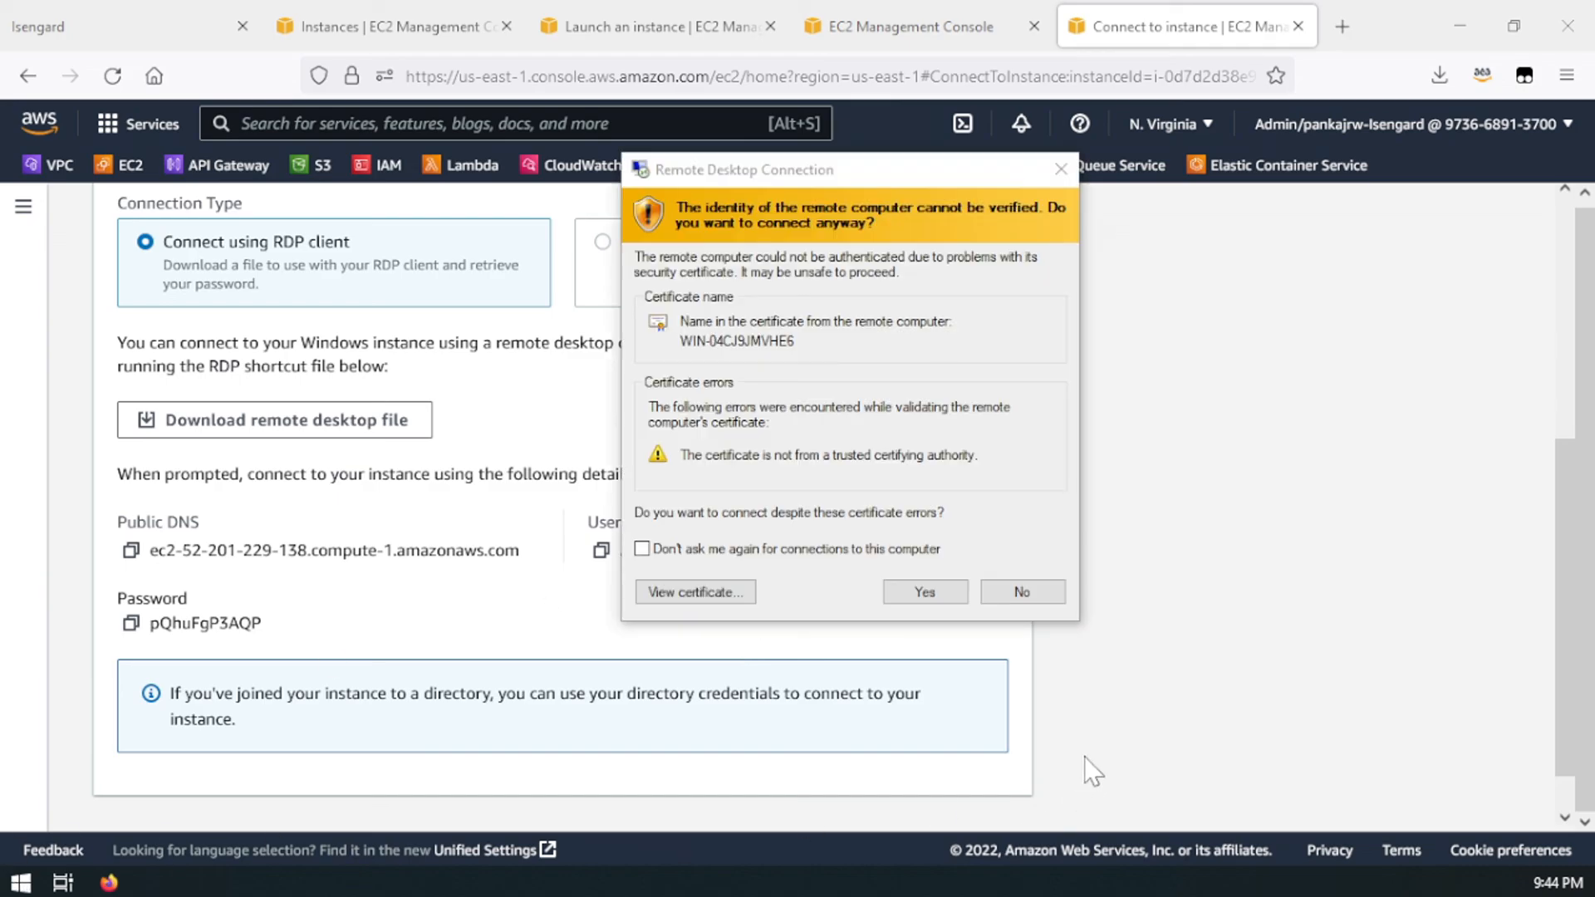
pyautogui.click(928, 595)
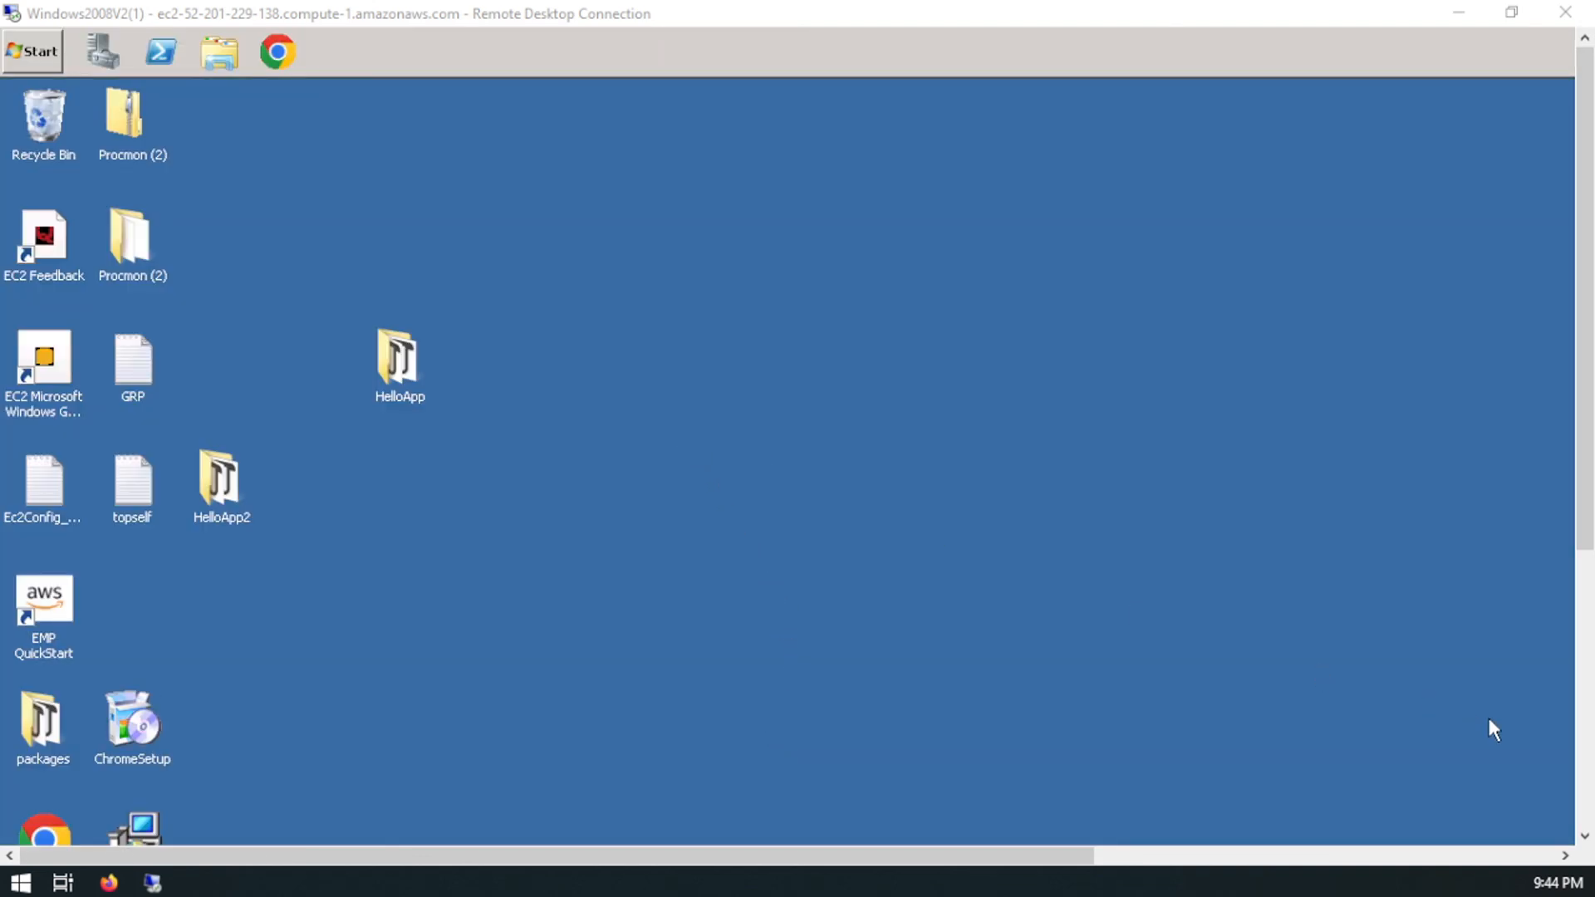
pyautogui.click(1587, 797)
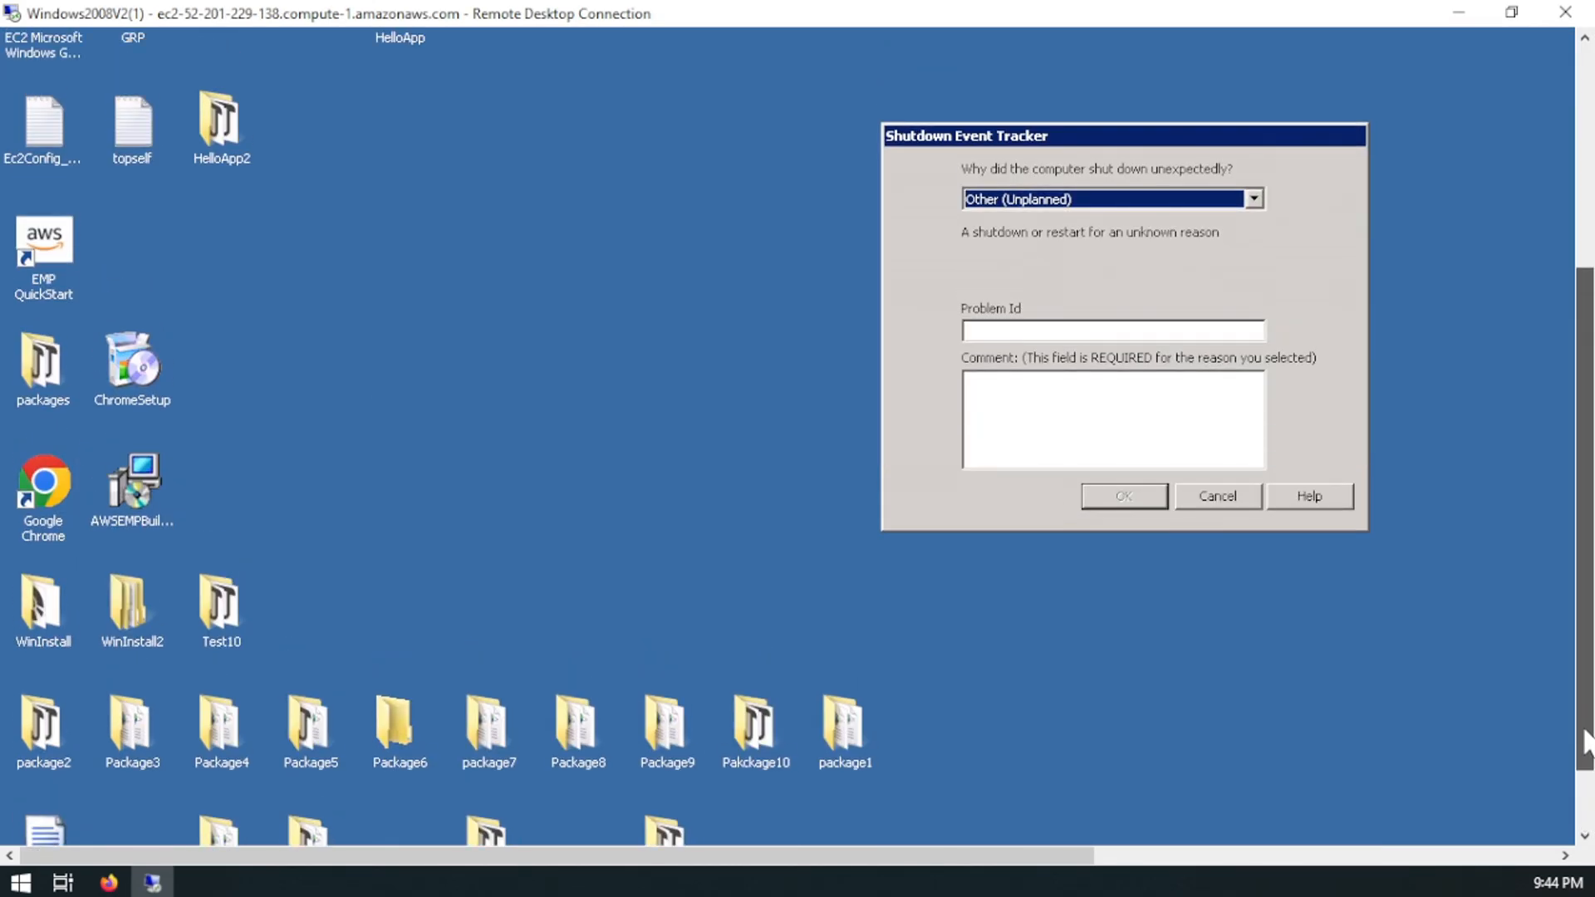
pyautogui.moveTo(1587, 742); pyautogui.dragTo(1536, 486)
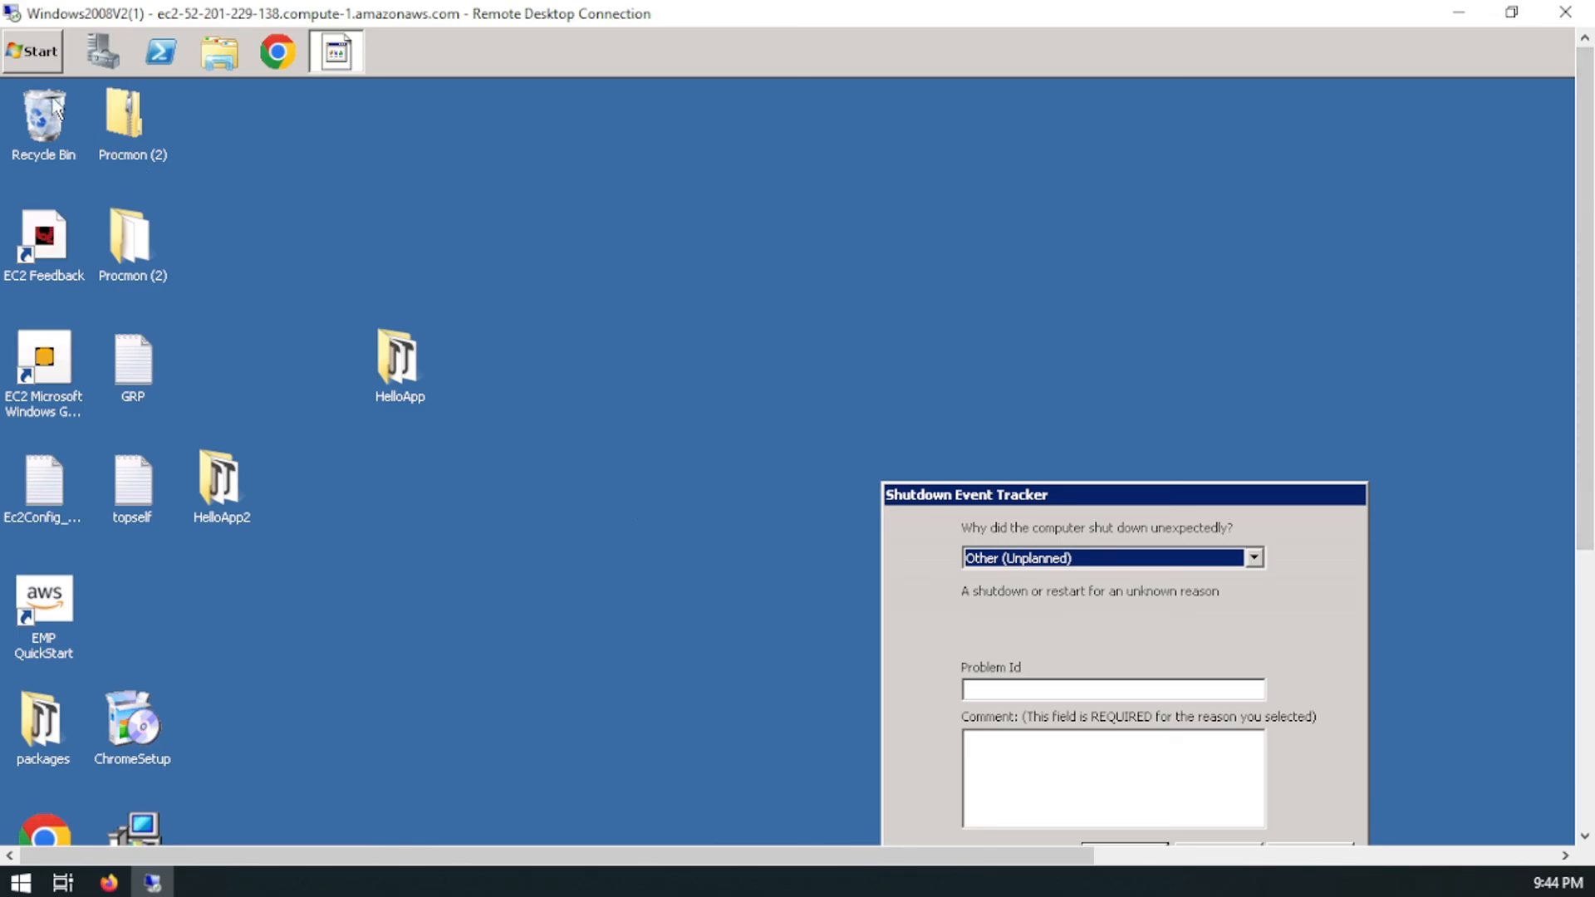
pyautogui.moveTo(1584, 146)
pyautogui.mouseDown()
pyautogui.moveTo(1588, 493)
pyautogui.moveTo(1585, 124)
pyautogui.mouseUp()
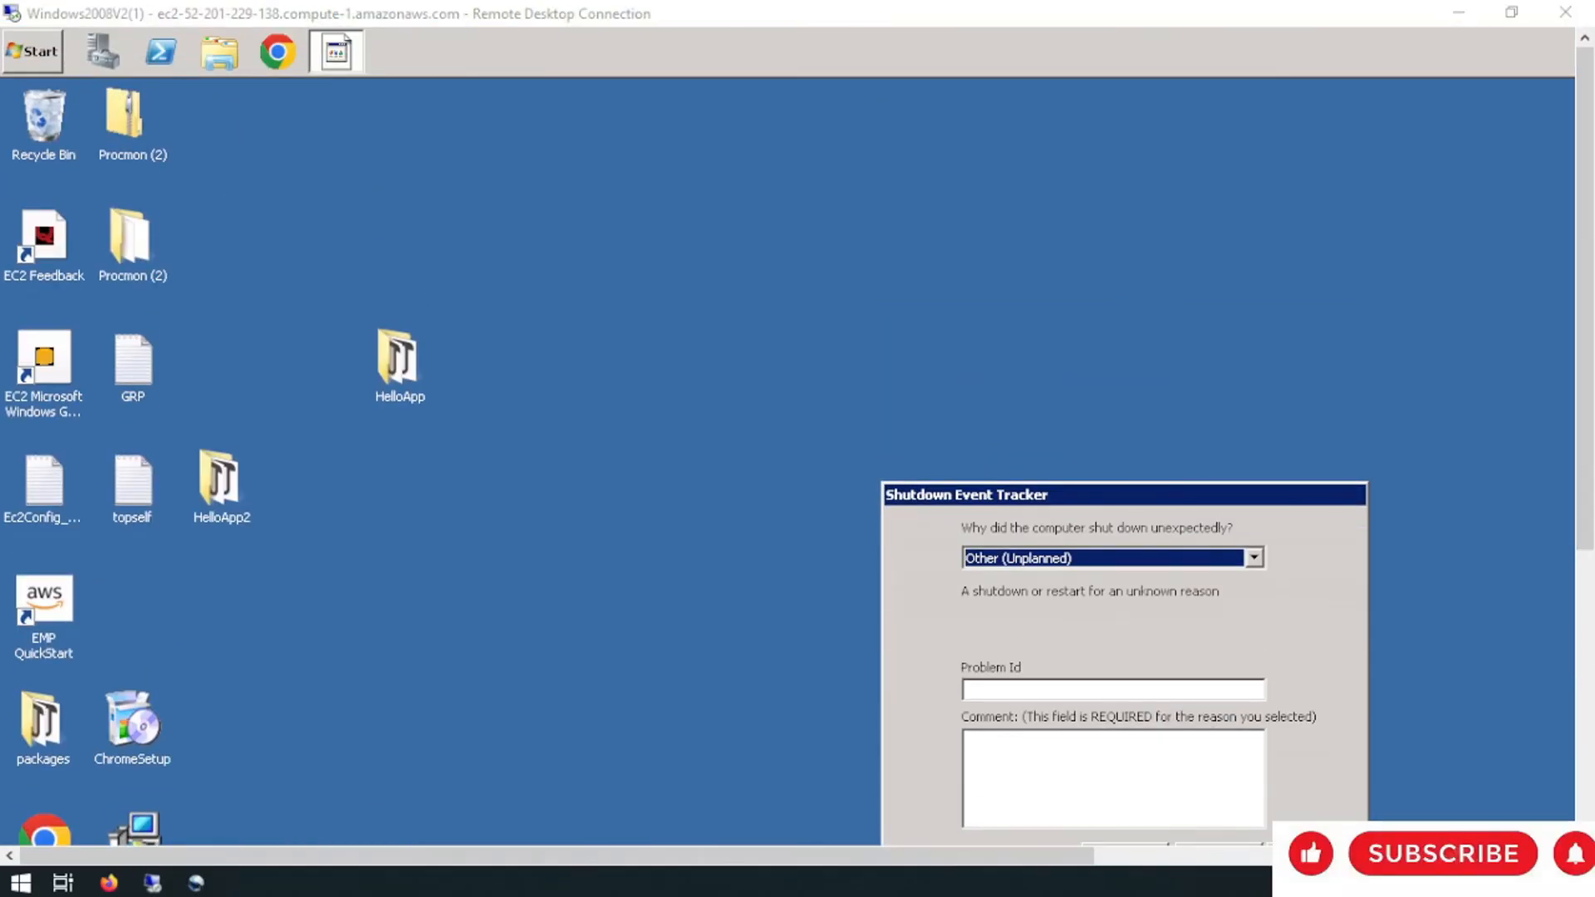